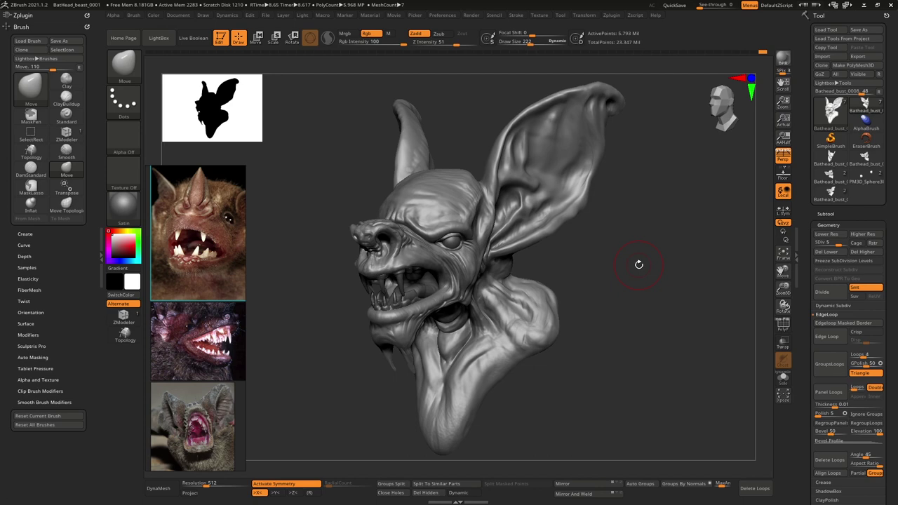
Step: Inspect the detailed bat bust from both sides and from three-quarter front angles
left_click_drag(659, 264, 676, 282)
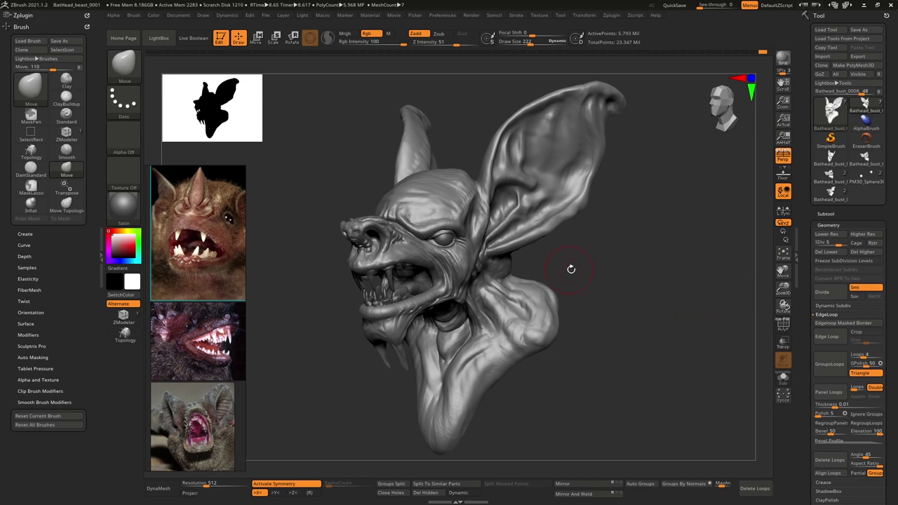
left_click_drag(571, 269, 617, 265)
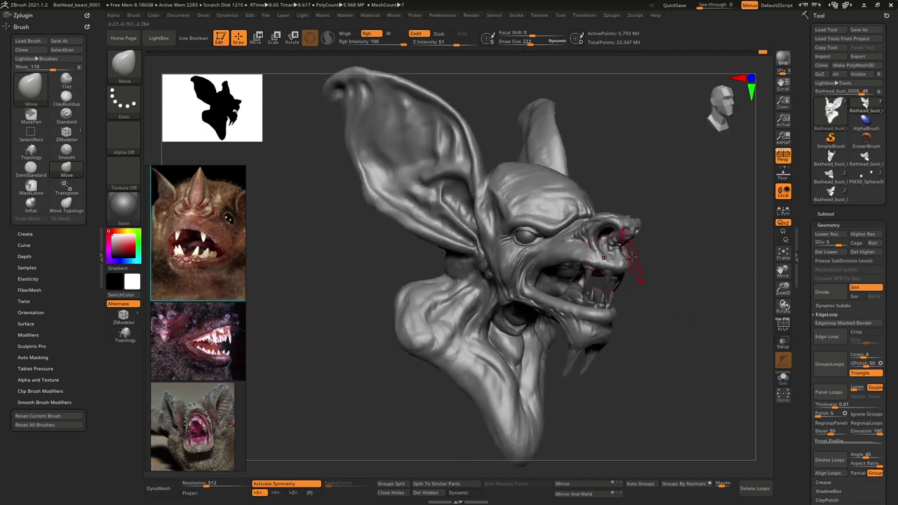
left_click_drag(691, 279, 681, 279)
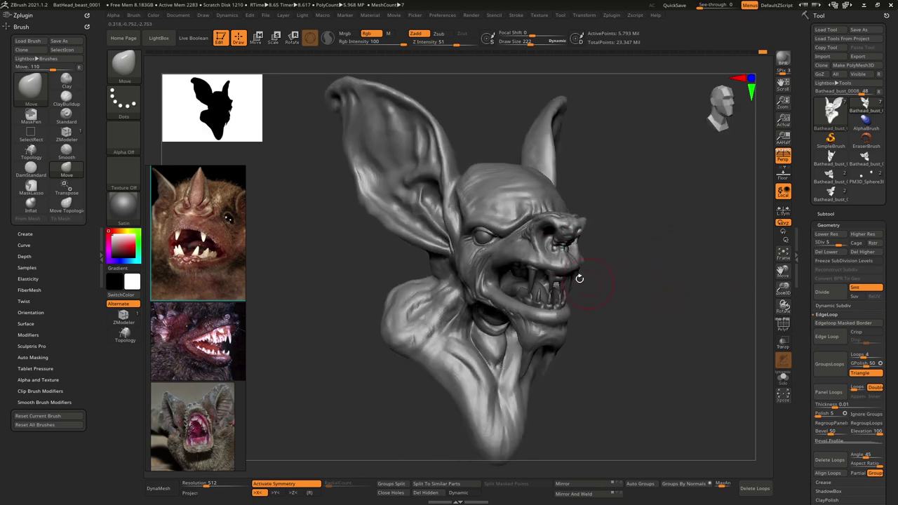
left_click_drag(579, 278, 563, 252)
left_click_drag(666, 256, 633, 258)
left_click_drag(684, 227, 670, 263, "alt")
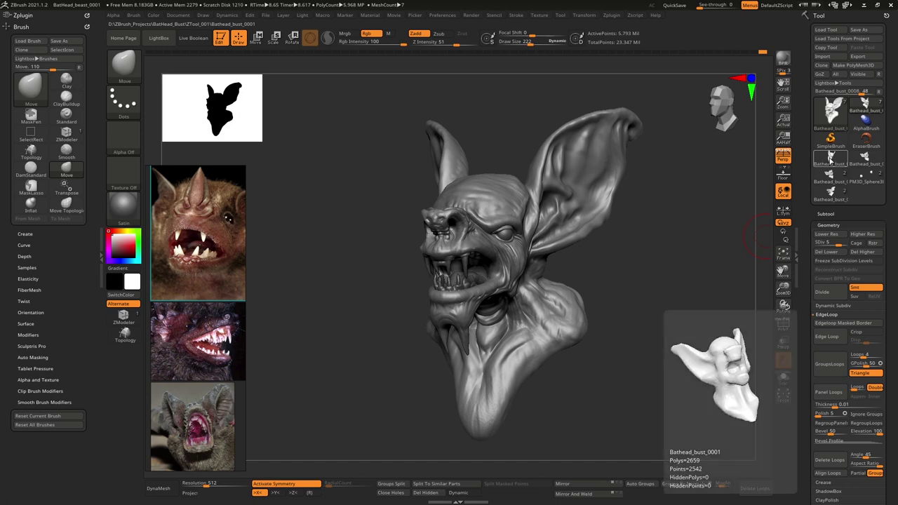
Step: Review the earlier bust versions, from the low-poly block-out through the successive DynaMesh stages, and return to the detailed bust
left_click(830, 159)
left_click_drag(697, 270, 653, 275)
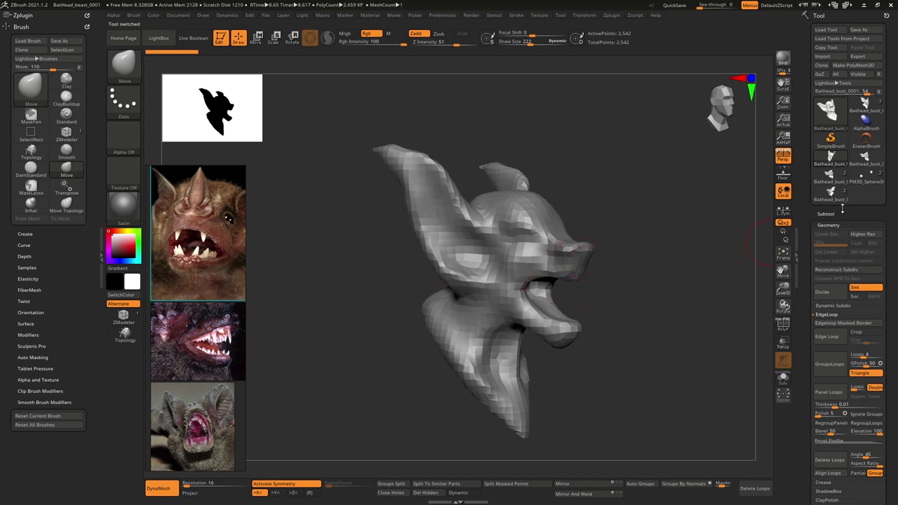
left_click(861, 166)
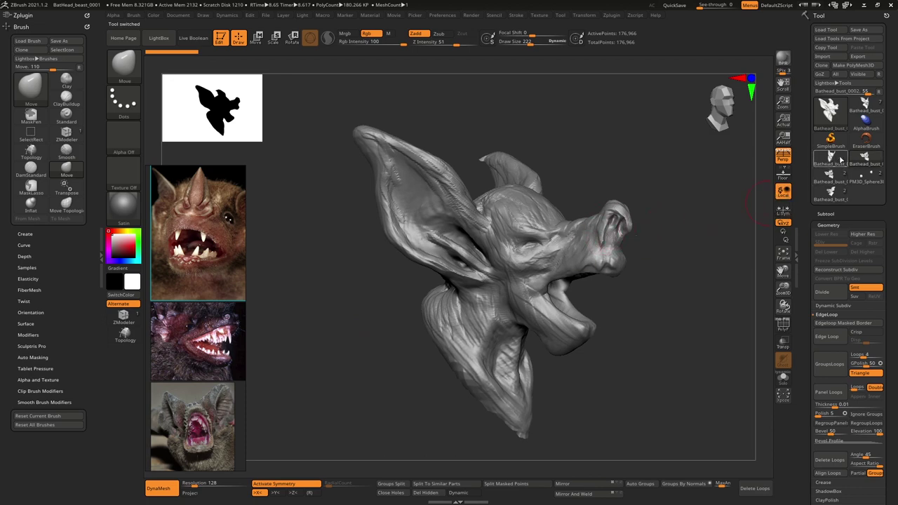
mouse_move(831, 163)
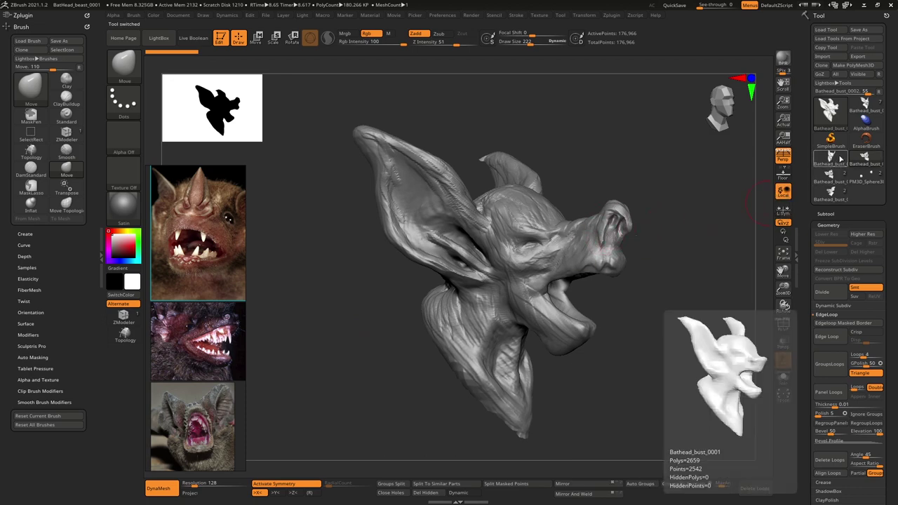
left_click(830, 176)
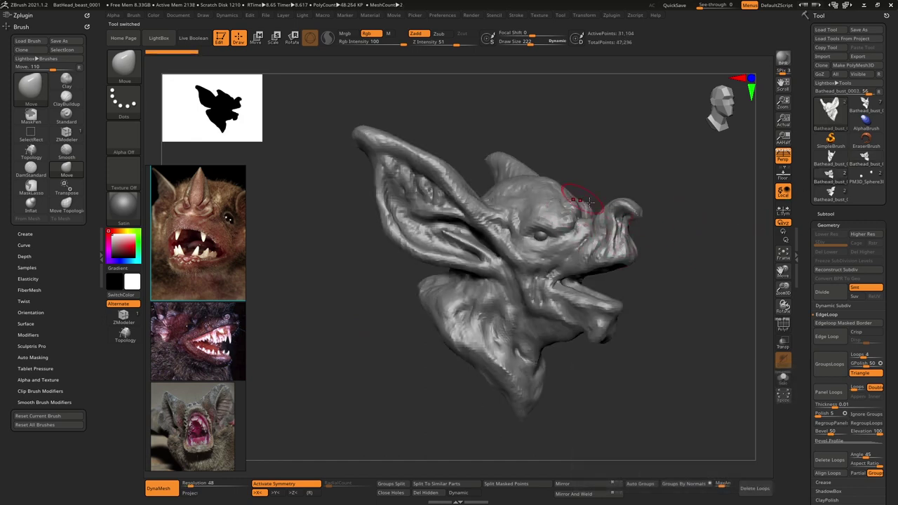
left_click(832, 198)
left_click_drag(697, 210, 707, 226)
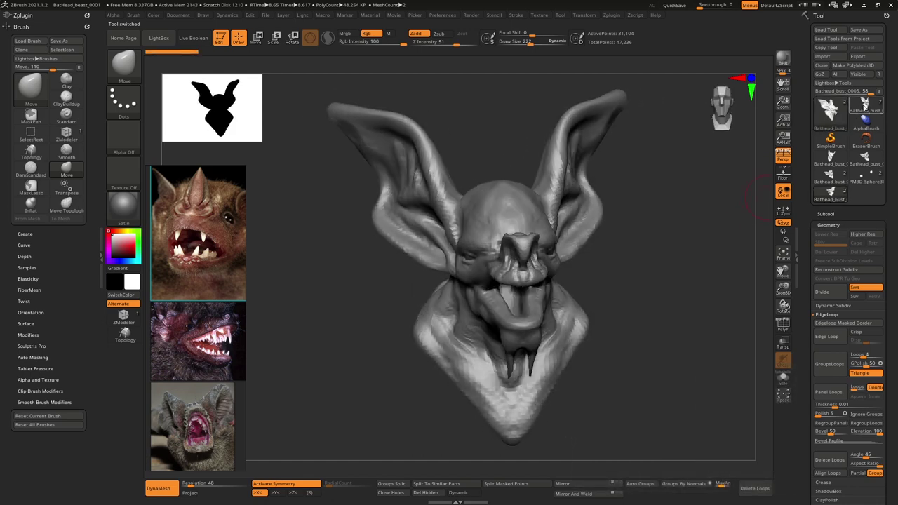
left_click(863, 108)
left_click_drag(642, 254, 596, 259)
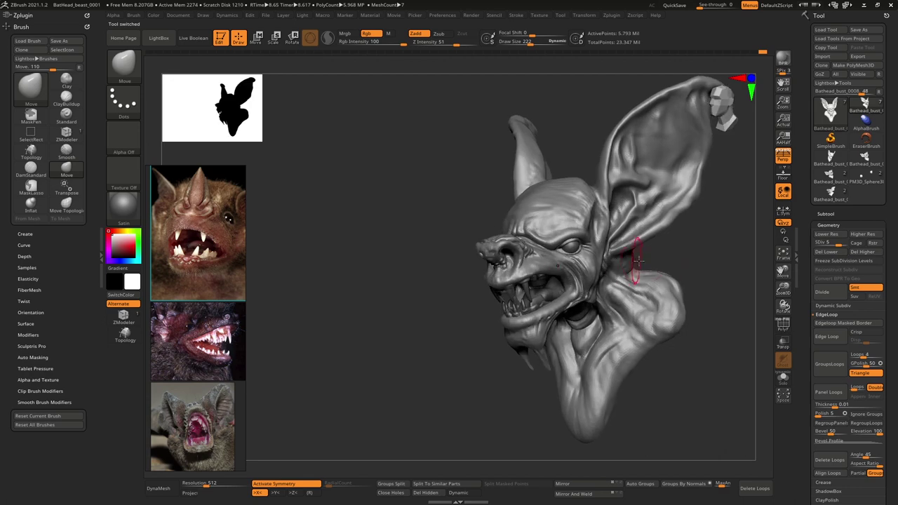
Step: Activate the lower teeth subtool Bathead_bust_0007 and scrub through its undo history
right_click_drag(554, 238, 604, 237)
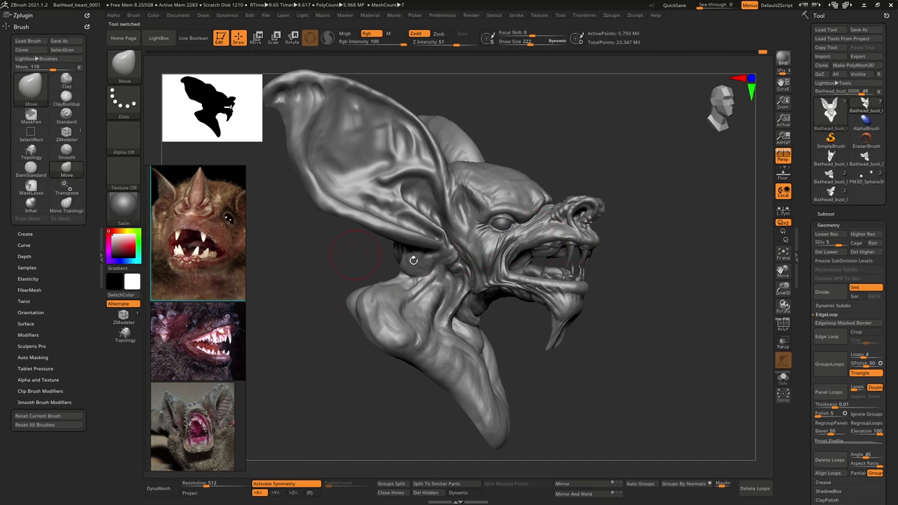
right_click_drag(413, 260, 530, 263)
right_click_drag(530, 262, 573, 271, "ctrl")
left_click(573, 272, "alt")
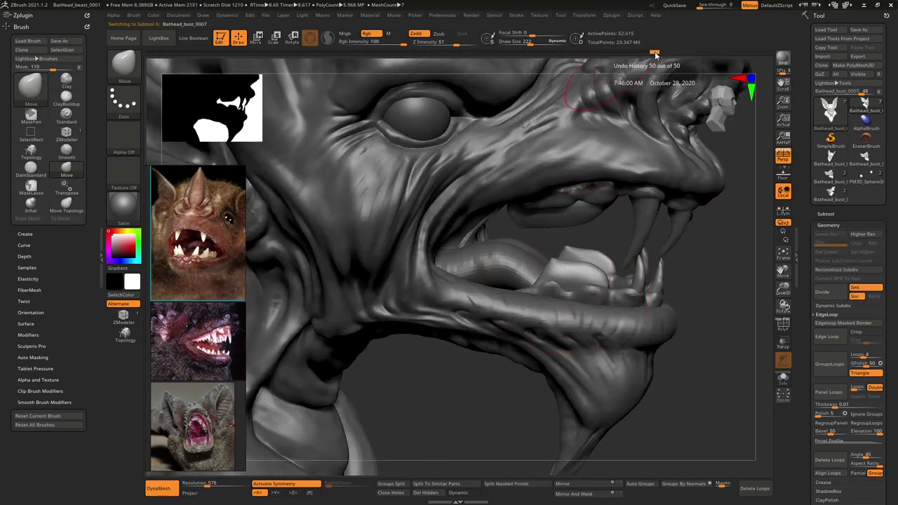
mouse_move(471, 51)
left_mouse_down()
mouse_move(168, 53)
mouse_move(124, 63)
mouse_move(325, 42)
mouse_move(668, 48)
left_mouse_up()
Step: Activate the upper teeth subtool Bathead_bust_0006 and play through its undo history
right_click_drag(564, 266, 560, 267)
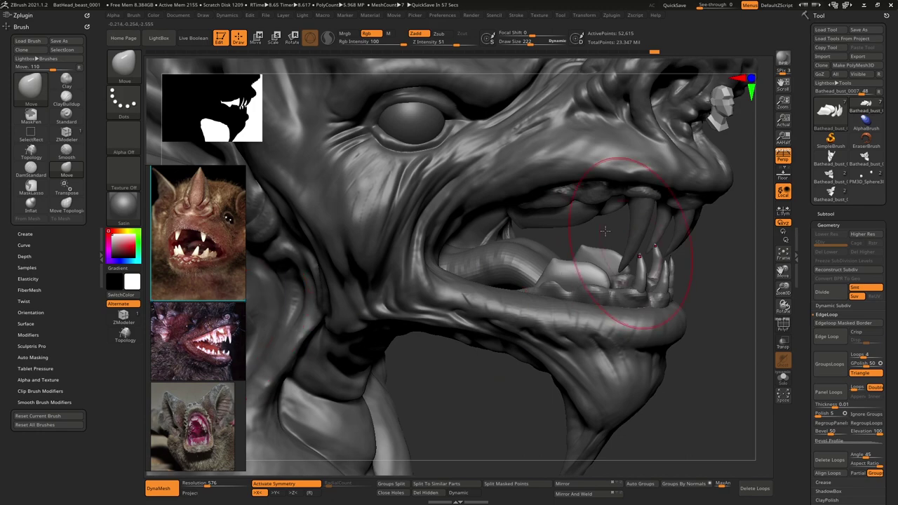
right_click_drag(583, 232, 565, 208)
left_click(564, 207, "alt")
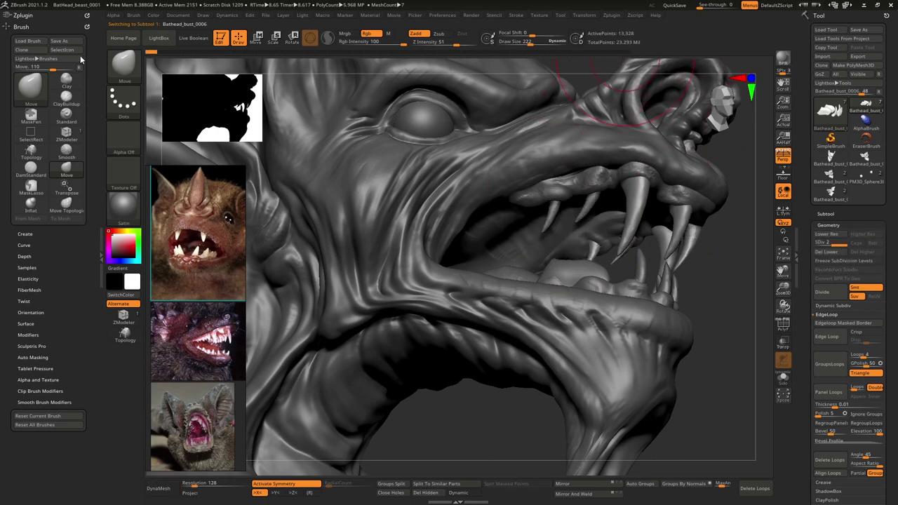
mouse_move(100, 56)
left_mouse_down()
mouse_move(266, 43)
mouse_move(175, 41)
mouse_move(631, 44)
left_mouse_up()
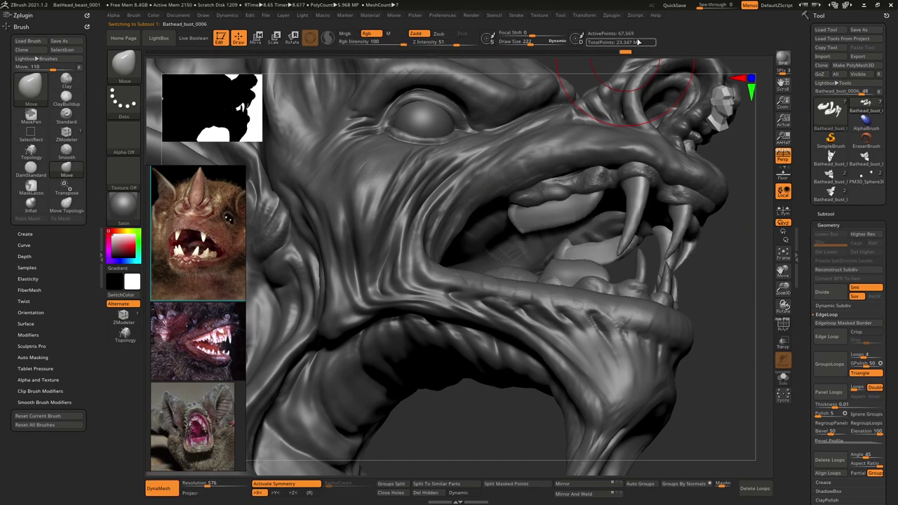
Step: Activate the head subtool Bathead_bust_0008 and set up the DamStandard brush with a draw size of 17
mouse_move(563, 170)
right_mouse_down()
mouse_move(561, 158)
mouse_move(573, 205)
mouse_move(565, 169)
mouse_move(556, 207)
mouse_move(532, 174)
mouse_move(561, 175)
mouse_move(555, 190)
mouse_move(516, 196)
mouse_move(518, 277)
right_mouse_up()
left_click(566, 189, "alt")
key("space")
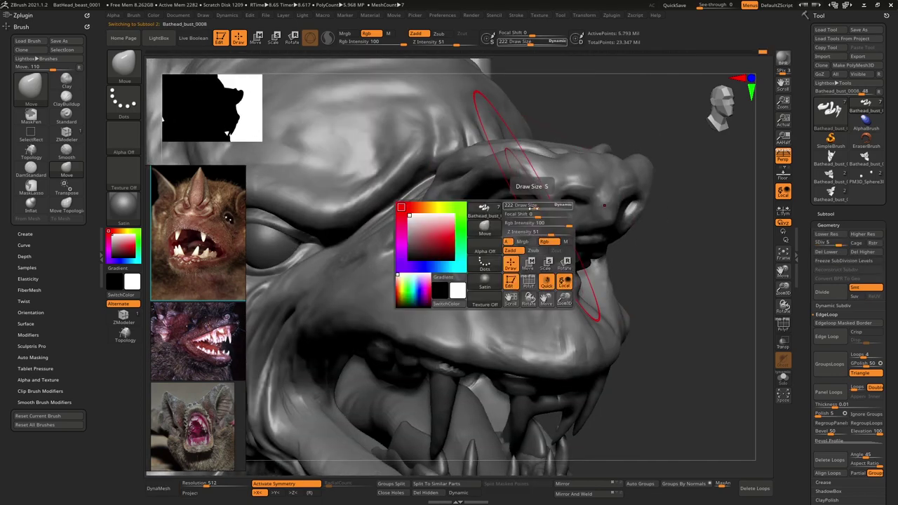
left_click_drag(535, 206, 520, 206)
mouse_move(564, 198)
right_mouse_down()
mouse_move(559, 168)
mouse_move(561, 190)
mouse_move(593, 200)
right_mouse_up()
key("b")
key("d")
key("s")
key("space")
mouse_move(597, 167)
right_mouse_down()
mouse_move(639, 222)
mouse_move(581, 180)
right_mouse_up()
key("space")
left_click_drag(573, 199, 567, 200)
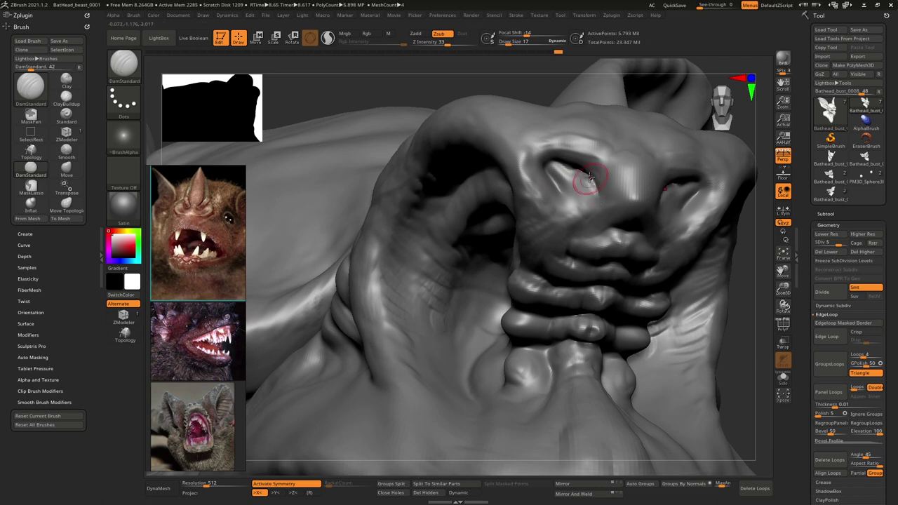
Step: Carve sharp creases around the nostrils and between the folds of the nose with DamStandard
right_click_drag(565, 222, 575, 187)
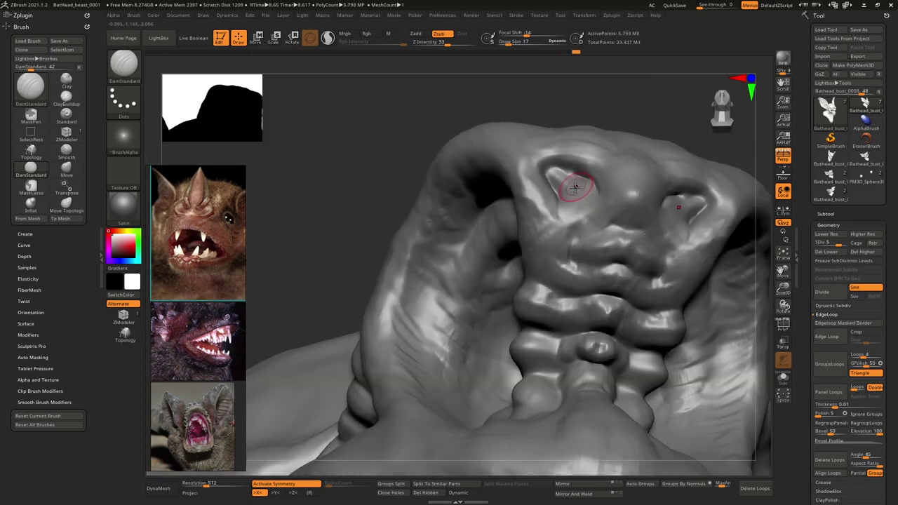
mouse_move(634, 222)
left_mouse_down()
mouse_move(577, 236)
mouse_move(600, 223)
left_mouse_up()
mouse_move(566, 212)
right_mouse_down()
mouse_move(561, 232)
mouse_move(524, 168)
right_mouse_up()
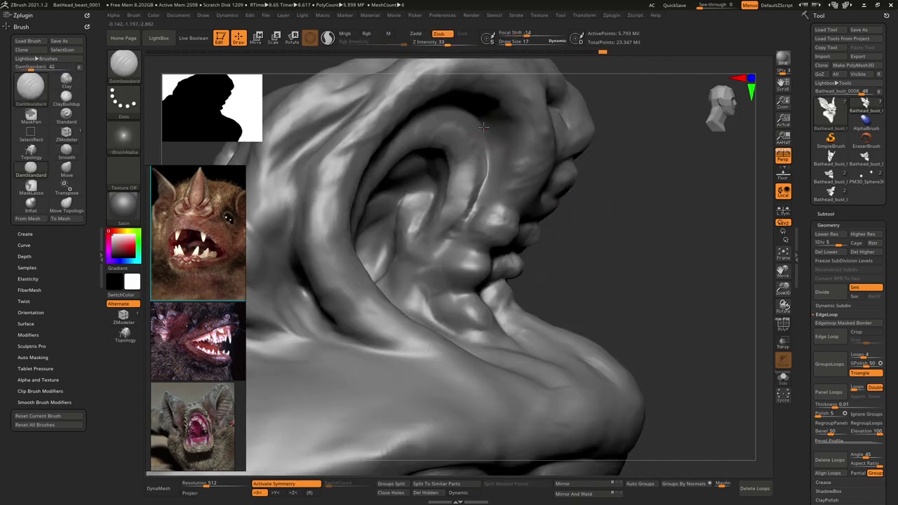
right_click_drag(427, 251, 464, 195)
left_click_drag(439, 202, 406, 199)
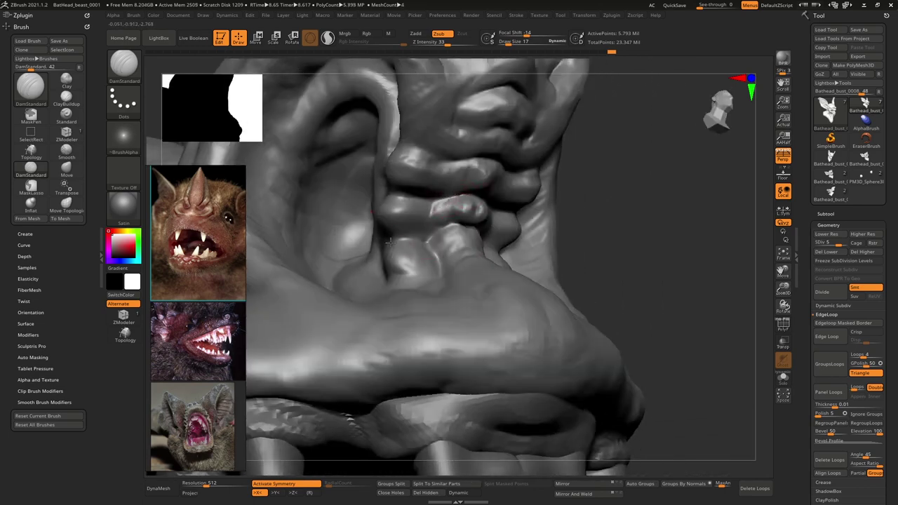
mouse_move(446, 237)
right_mouse_down()
mouse_move(460, 234)
mouse_move(453, 257)
mouse_move(448, 235)
mouse_move(470, 247)
right_mouse_up()
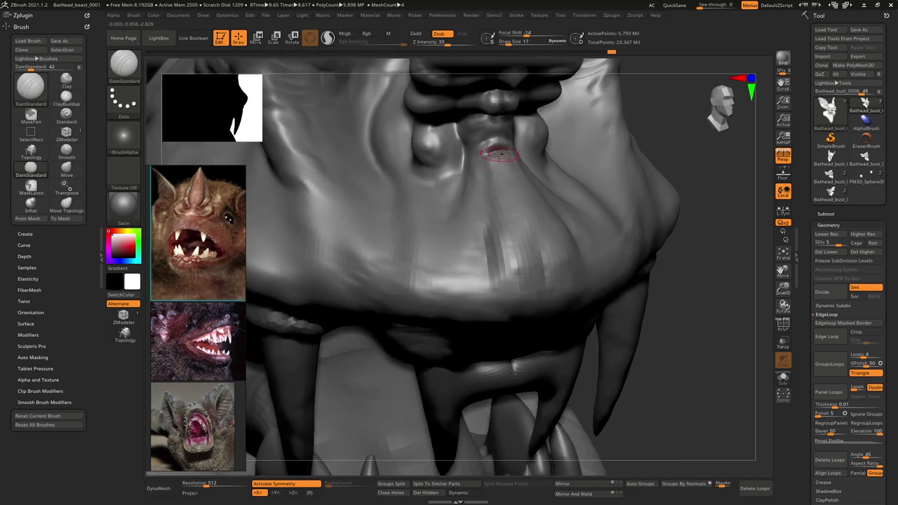
Step: Carve grooves running down the muzzle from beneath the nose folds toward the upper lip
mouse_move(489, 160)
left_mouse_down()
mouse_move(485, 200)
mouse_move(450, 232)
left_mouse_up()
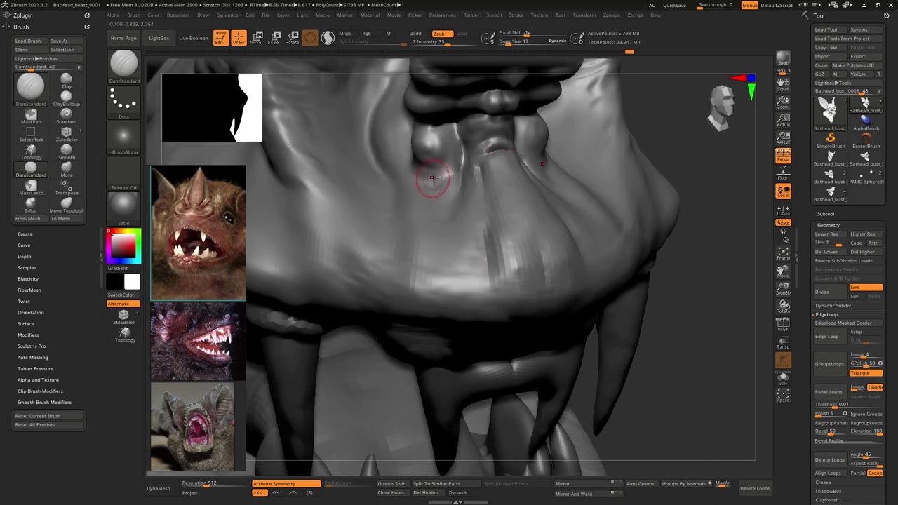
right_click_drag(453, 208, 491, 227)
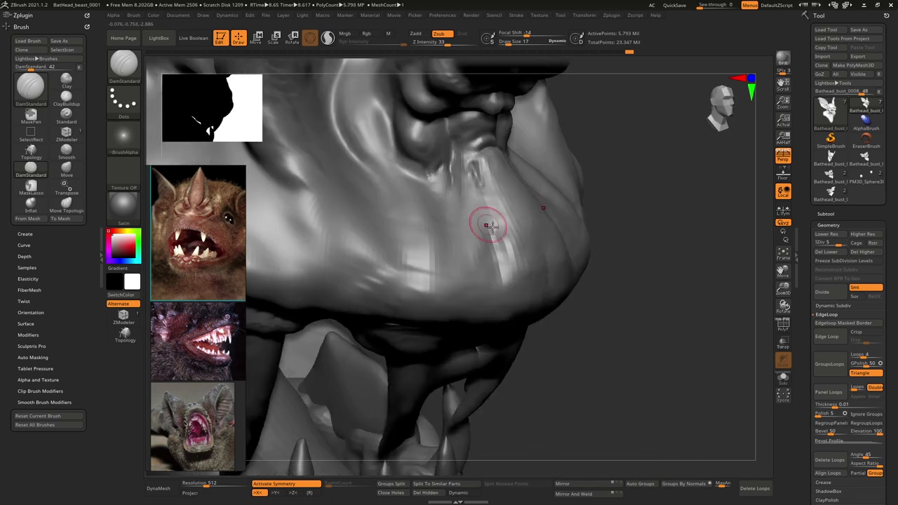
left_click_drag(492, 202, 494, 275)
Step: Carve crow's-feet wrinkles at the outer corner of the eye and smooth the fold above the upper eyelid
mouse_move(536, 199)
right_mouse_down()
mouse_move(503, 185)
mouse_move(524, 160)
mouse_move(499, 140)
mouse_move(505, 126)
mouse_move(520, 154)
mouse_move(572, 183)
mouse_move(596, 187)
mouse_move(503, 243)
mouse_move(490, 223)
right_mouse_up()
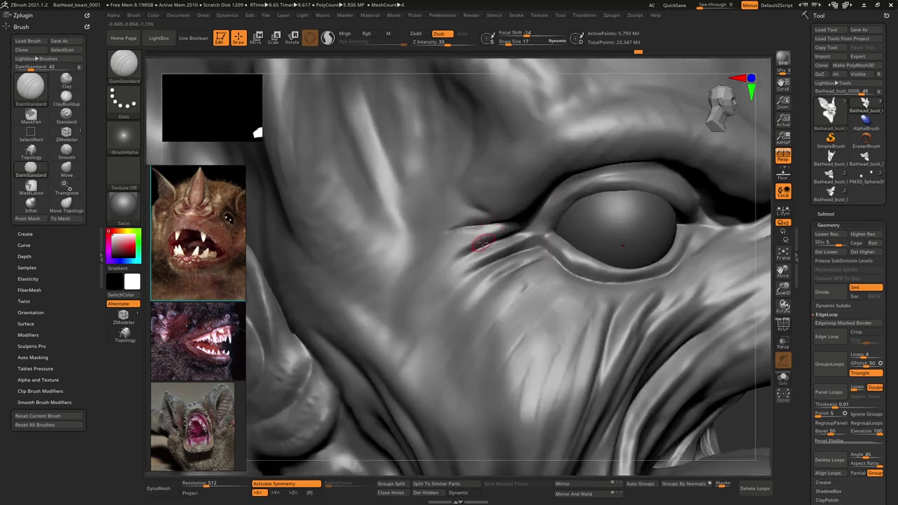
left_click_drag(431, 279, 429, 282)
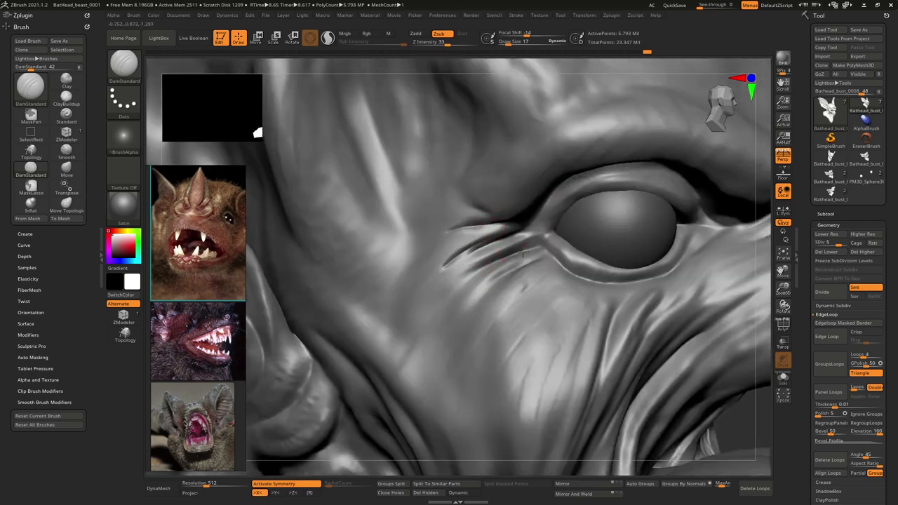
left_click_drag(531, 261, 453, 314)
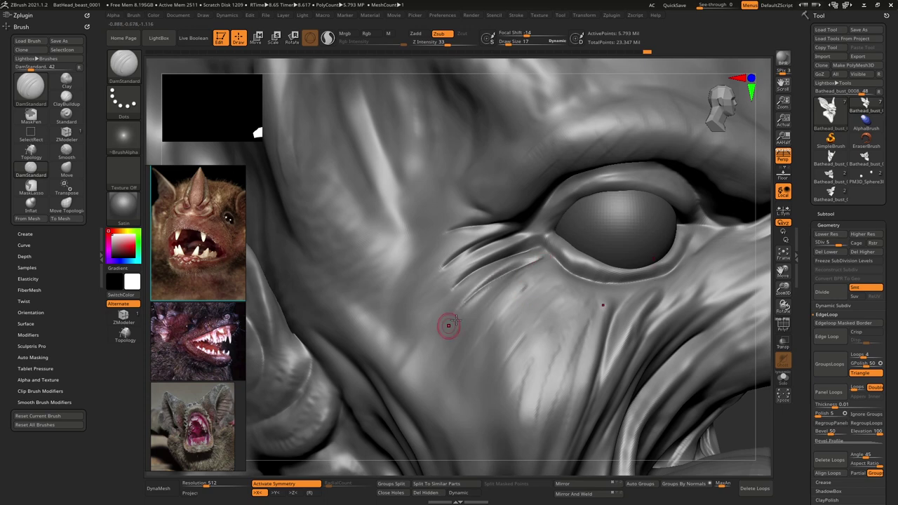
mouse_move(550, 275)
right_mouse_down()
mouse_move(513, 275)
mouse_move(503, 229)
right_mouse_up()
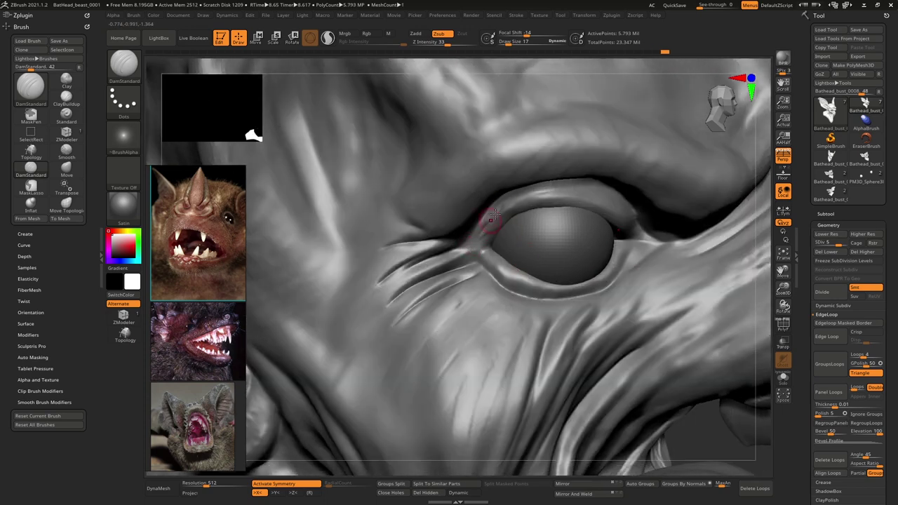
key("shift")
left_click_drag(496, 211, 539, 198, "shift")
Step: Build up fleshy folds inside the ear near its inner rim with ClayBuildup at subdivision level 4, and smooth them
right_click_drag(557, 194, 498, 230, "alt")
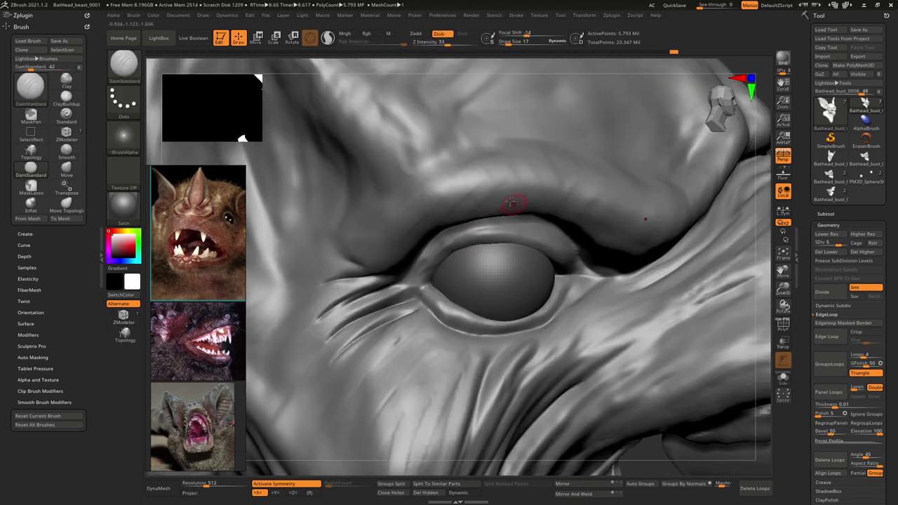
mouse_move(510, 197)
right_mouse_down("ctrl")
mouse_move(474, 195)
mouse_move(525, 193)
mouse_move(519, 180)
right_mouse_up("ctrl")
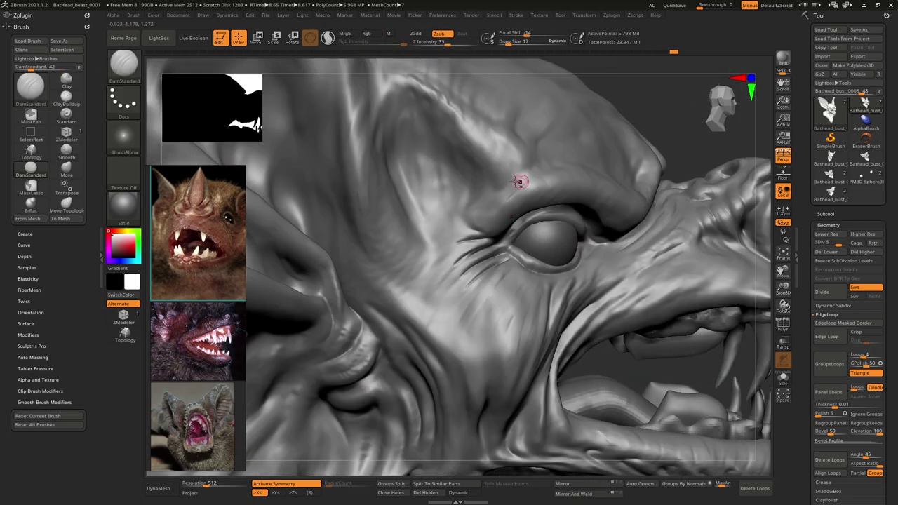
mouse_move(449, 159)
right_mouse_down("alt")
mouse_move(477, 185)
mouse_move(457, 196)
mouse_move(462, 203)
mouse_move(468, 173)
mouse_move(429, 179)
mouse_move(456, 184)
right_mouse_up("alt")
mouse_move(456, 183)
right_mouse_down("alt")
mouse_move(506, 203)
mouse_move(464, 219)
mouse_move(477, 201)
right_mouse_up("alt")
mouse_move(464, 166)
right_mouse_down("alt")
mouse_move(510, 181)
mouse_move(465, 168)
mouse_move(479, 154)
mouse_move(481, 189)
right_mouse_up("alt")
key("b")
key("c")
key("b")
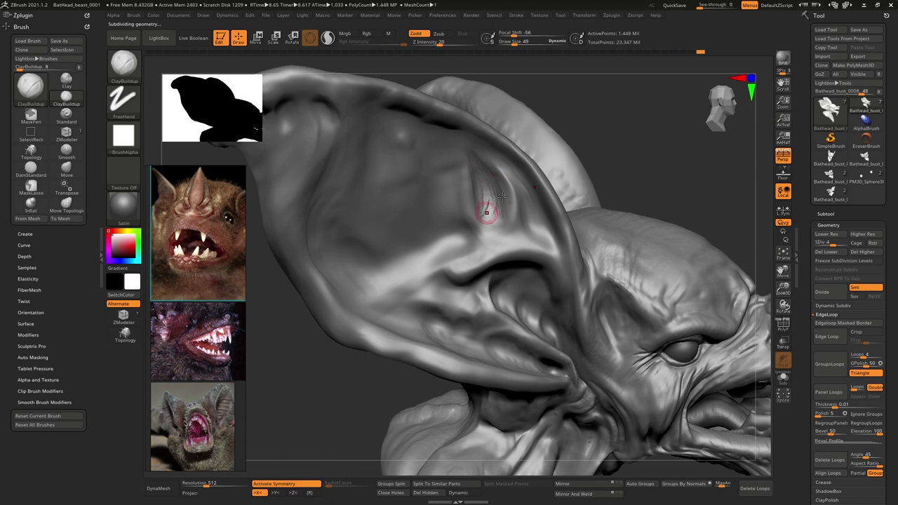
key("shift")
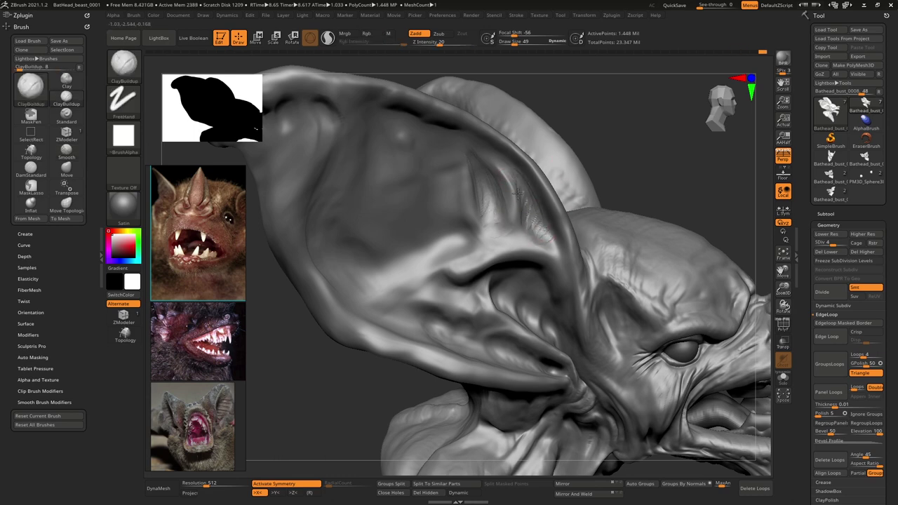
key("shift")
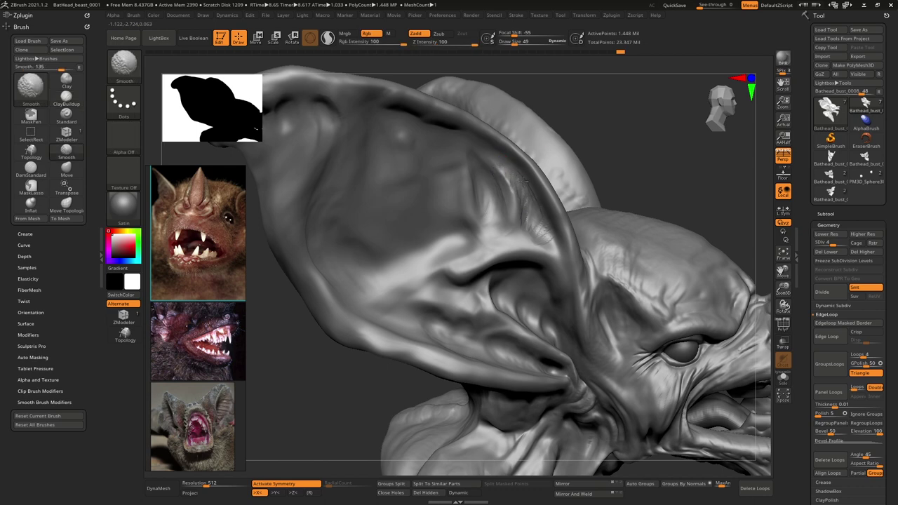
Step: Add ClayBuildup ridges running down inside the curled ear tip and smooth them into the surface
right_click_drag(412, 220, 448, 220)
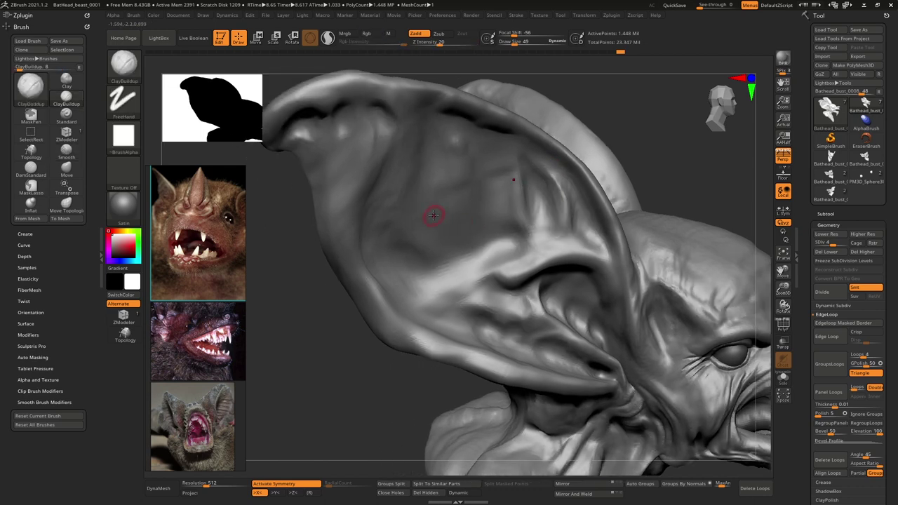
mouse_move(393, 181)
right_mouse_down()
mouse_move(391, 126)
mouse_move(424, 178)
right_mouse_up()
key("shift")
mouse_move(379, 163)
left_mouse_down()
mouse_move(362, 171)
mouse_move(375, 194)
mouse_move(371, 218)
mouse_move(366, 201)
mouse_move(377, 188)
mouse_move(405, 188)
mouse_move(396, 205)
left_mouse_up()
mouse_move(421, 175)
left_mouse_down()
mouse_move(396, 205)
mouse_move(425, 201)
mouse_move(385, 233)
mouse_move(393, 220)
left_mouse_up()
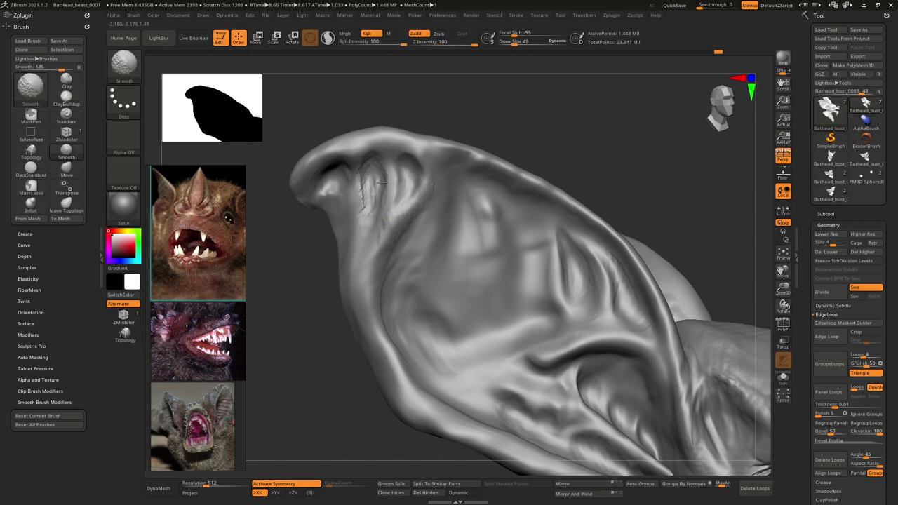
left_click_drag(353, 158, 338, 173, "shift")
mouse_move(334, 169)
right_mouse_down()
mouse_move(338, 156)
mouse_move(397, 157)
mouse_move(390, 173)
right_mouse_up()
mouse_move(389, 174)
left_mouse_down()
mouse_move(380, 212)
mouse_move(378, 159)
mouse_move(380, 215)
mouse_move(391, 184)
mouse_move(352, 186)
left_mouse_up()
Step: Carve hollows into the inner ear surface along the outer rim below the tip with subtractive ClayBuildup strokes
mouse_move(401, 238)
right_mouse_down("alt")
mouse_move(399, 169)
mouse_move(409, 209)
mouse_move(413, 127)
mouse_move(431, 141)
mouse_move(437, 217)
right_mouse_up("alt")
right_click_drag(436, 218, 451, 228)
mouse_move(473, 262)
left_mouse_down("alt")
mouse_move(469, 285)
mouse_move(458, 281)
mouse_move(450, 241)
mouse_move(428, 234)
mouse_move(429, 245)
left_mouse_up("alt")
mouse_move(426, 203)
left_mouse_down("alt")
mouse_move(419, 206)
mouse_move(441, 143)
left_mouse_up("alt")
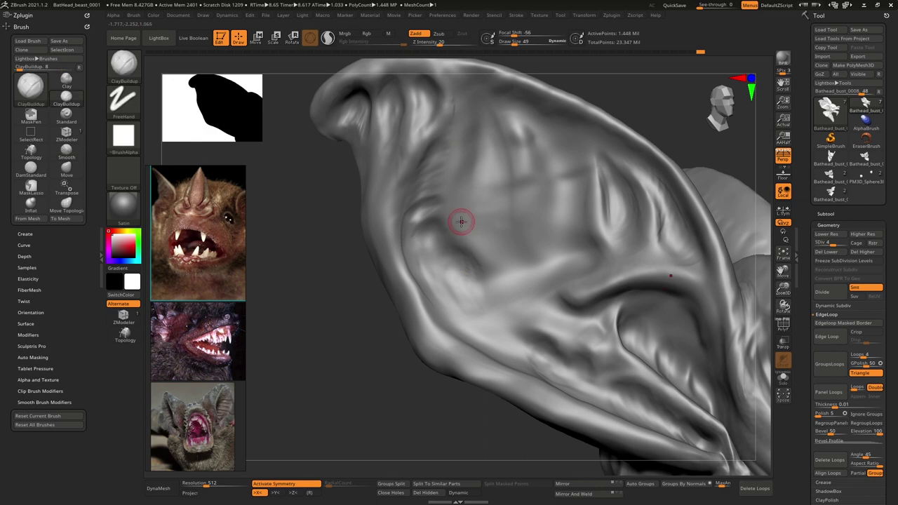
Step: Set the ClayBuildup draw size to 104, add a broad vertical ridge on the upper inner ear, and smooth it
mouse_move(488, 146)
right_mouse_down()
mouse_move(482, 141)
mouse_move(496, 175)
mouse_move(496, 142)
mouse_move(483, 153)
right_mouse_up()
right_click(489, 163)
right_click(486, 154)
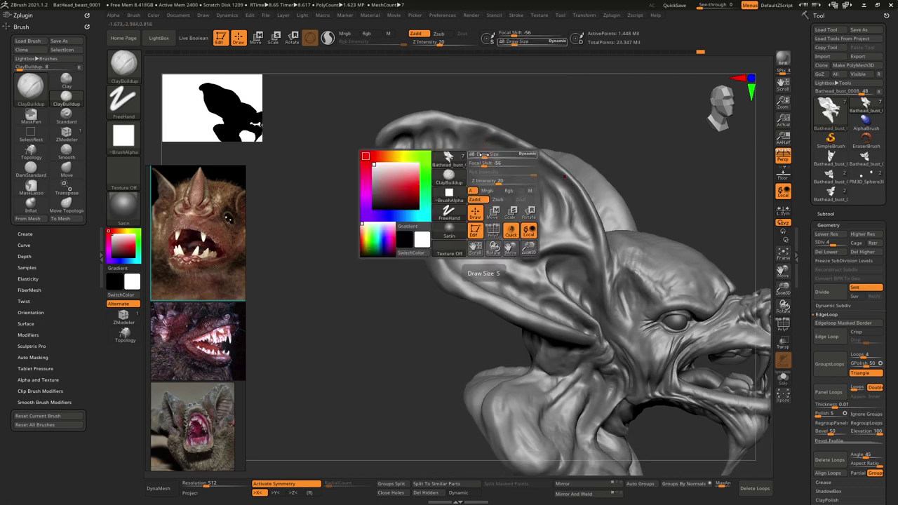
left_click_drag(485, 155, 491, 155)
right_click_drag(490, 149, 480, 146)
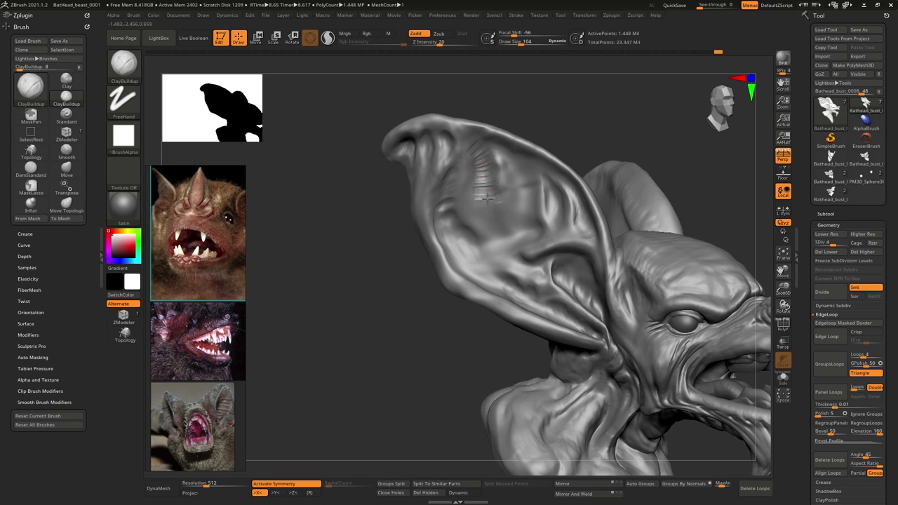
left_click_drag(490, 212, 490, 218)
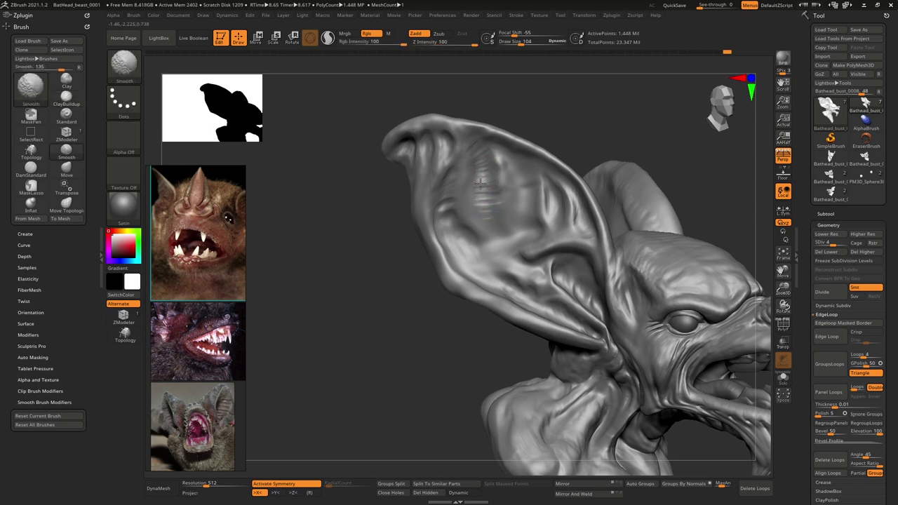
Step: Add a second ClayBuildup ridge in the middle of the inner ear, beside the folds of the inner rim, and smooth it
right_click_drag(524, 211, 484, 190, "alt")
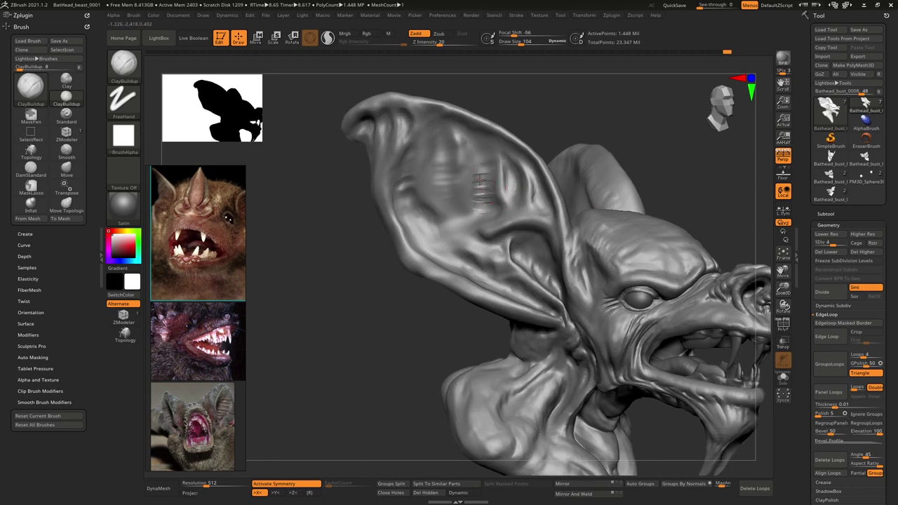
key("shift")
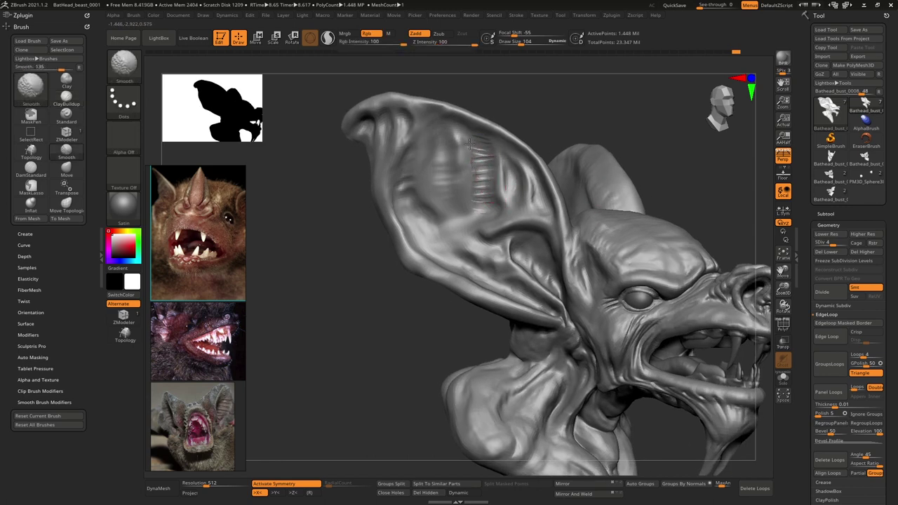
right_click_drag(488, 191, 474, 188)
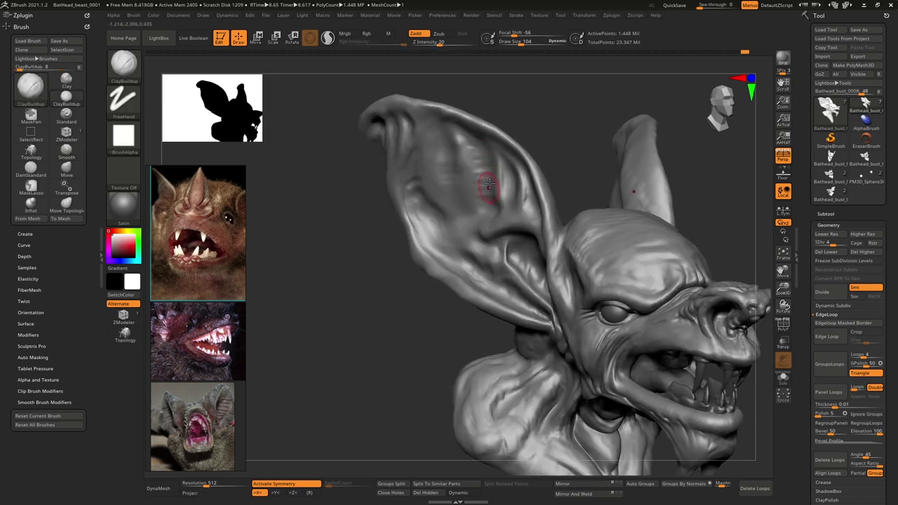
left_click_drag(485, 184, 485, 162, "shift")
Step: Build horizontal wrinkle bands across the ear's outer front edge with ClayBuildup and smooth them
mouse_move(499, 166)
right_mouse_down()
mouse_move(453, 182)
mouse_move(488, 216)
right_mouse_up()
mouse_move(493, 241)
left_mouse_down()
mouse_move(468, 242)
mouse_move(470, 149)
left_mouse_up()
left_click_drag(486, 136, 474, 134)
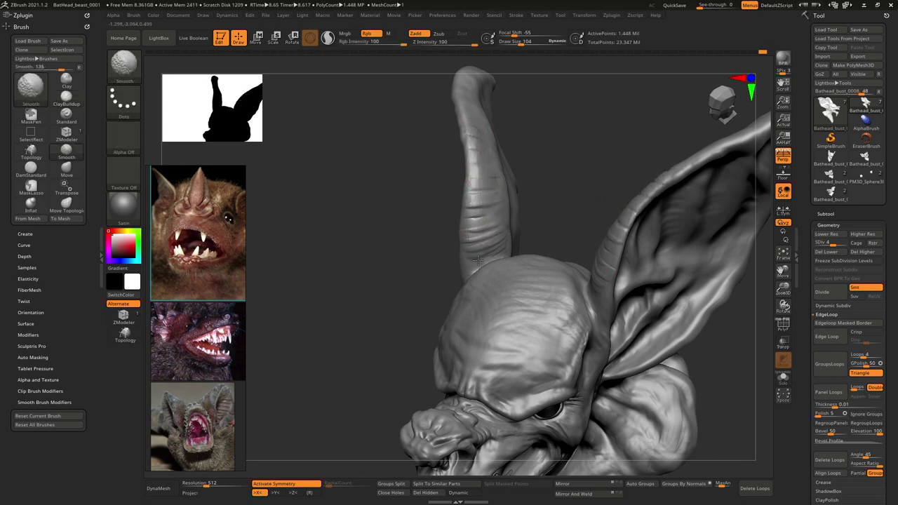
Step: Set the ClayBuildup draw size to 169, build horizontal wrinkles across the forehead, and smooth them toward the ear bases
mouse_move(466, 110)
right_mouse_down()
mouse_move(460, 207)
mouse_move(449, 189)
mouse_move(515, 146)
mouse_move(542, 200)
mouse_move(529, 217)
right_mouse_up()
key("space")
left_click_drag(534, 265, 540, 265)
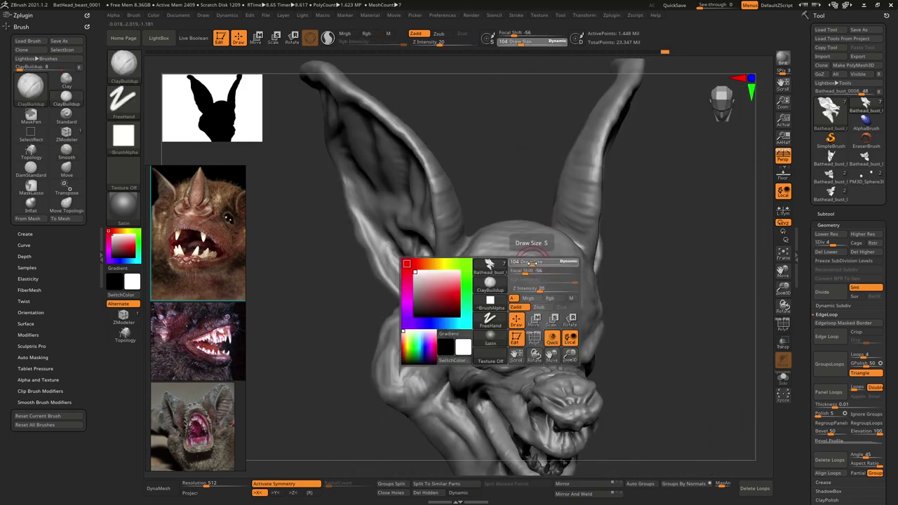
mouse_move(534, 306)
left_mouse_down()
mouse_move(500, 295)
mouse_move(537, 289)
mouse_move(538, 245)
left_mouse_up()
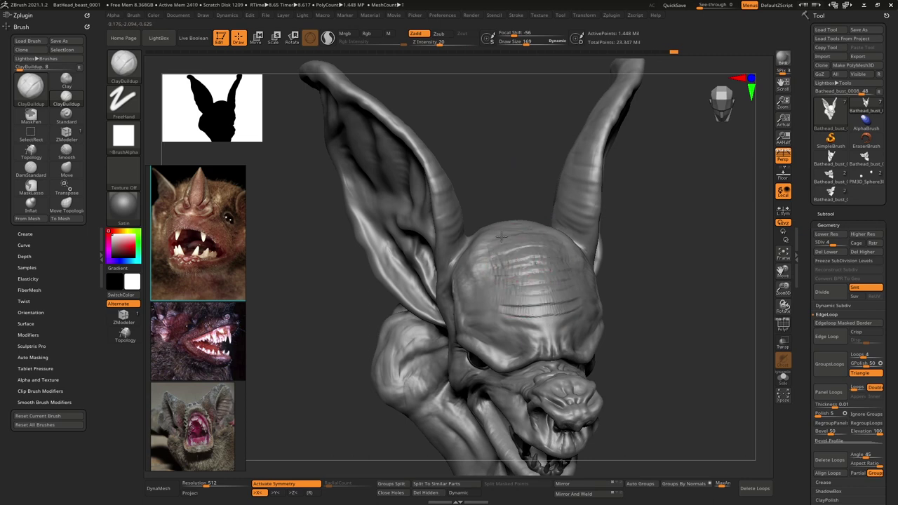
mouse_move(531, 228)
right_mouse_down()
mouse_move(490, 237)
mouse_move(520, 245)
right_mouse_up()
mouse_move(442, 228)
left_mouse_down()
mouse_move(473, 216)
mouse_move(481, 276)
mouse_move(461, 266)
mouse_move(438, 230)
left_mouse_up()
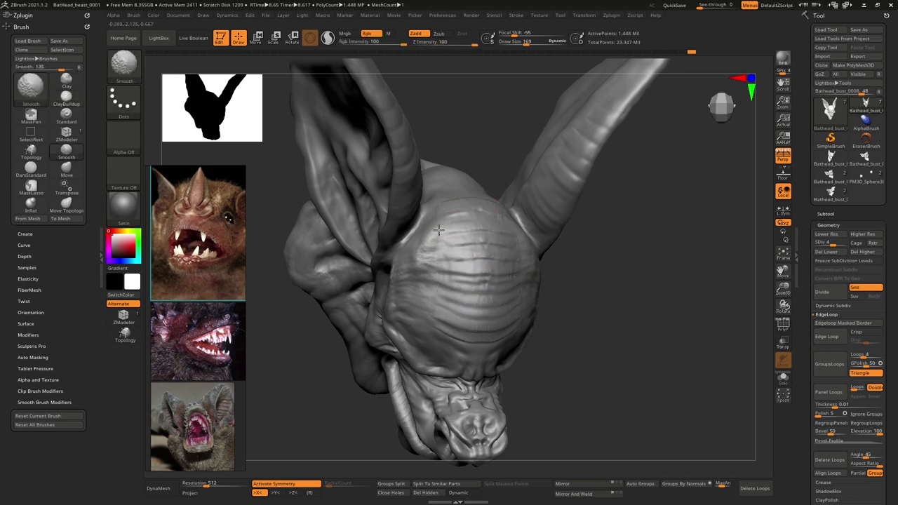
Step: Review the whole bust from a three-quarter side view and run a BPR preview render
right_click_drag(464, 211, 506, 199)
right_click_drag(506, 199, 541, 112)
right_click_drag(542, 113, 506, 202, "ctrl")
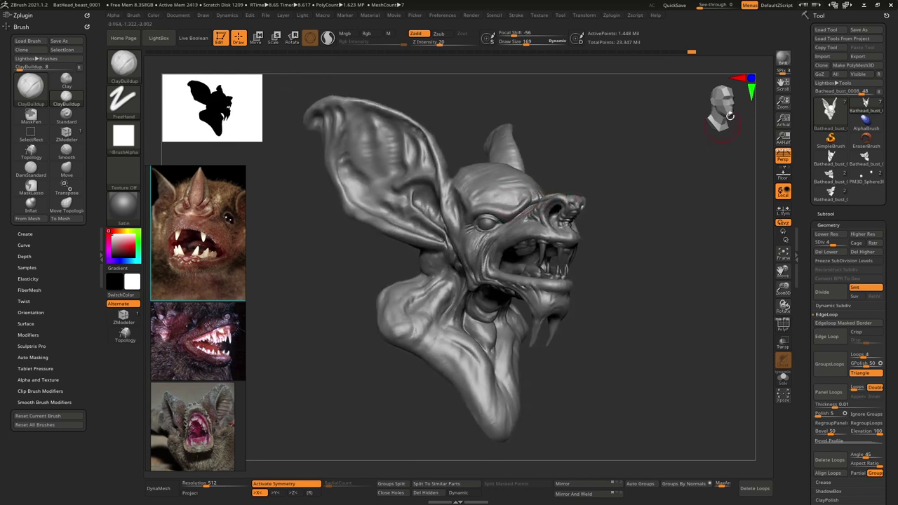
left_click(787, 60)
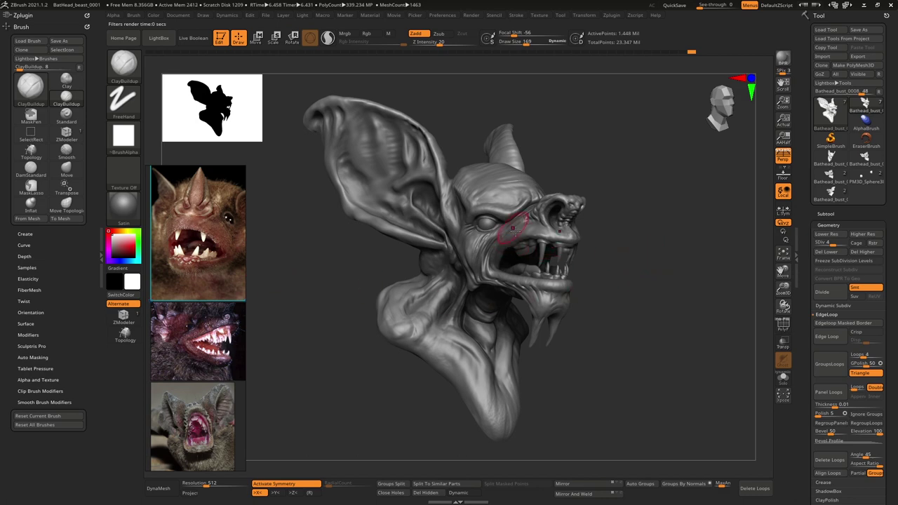
Step: Focus on the cheek folds between the eye and the mouth corner and reduce the ClayBuildup draw size to 39
right_click_drag(516, 240, 532, 228)
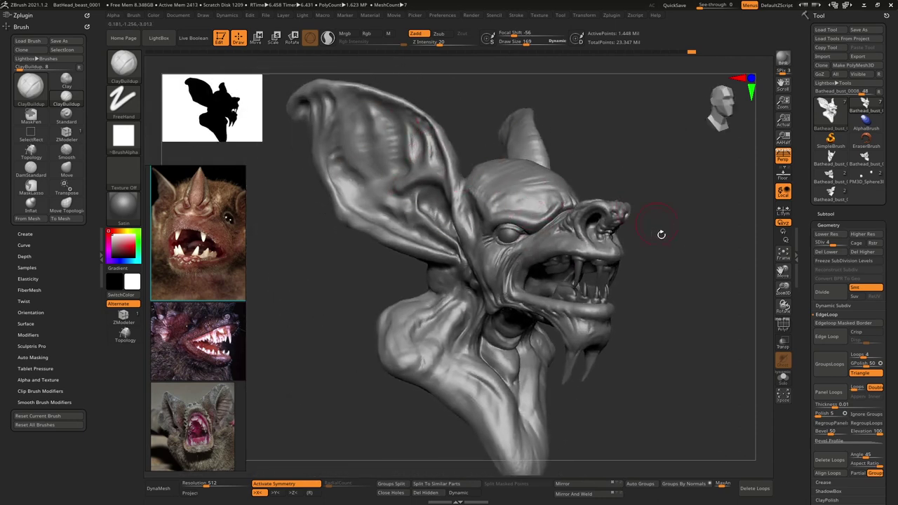
right_click_drag(656, 258, 610, 248, "ctrl")
right_click_drag(547, 228, 509, 265, "alt")
right_click_drag(510, 265, 510, 247, "alt")
key("space")
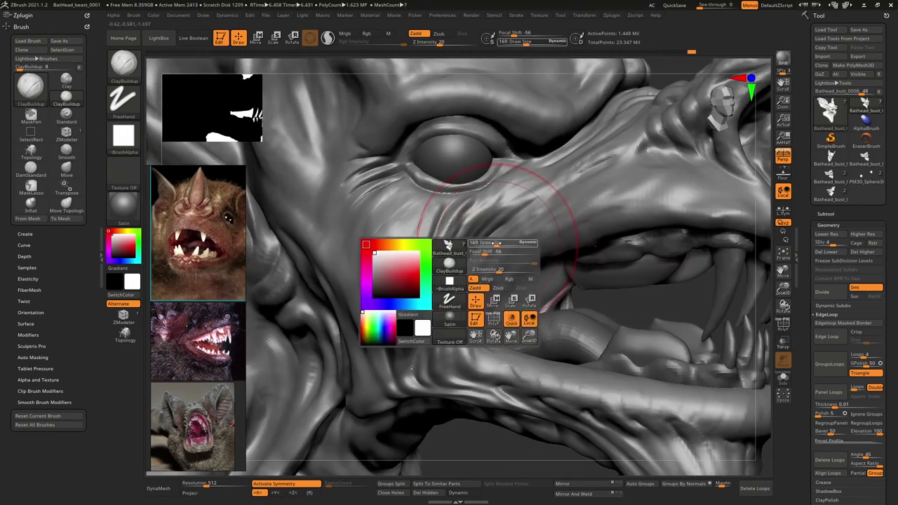
left_click_drag(496, 243, 483, 243)
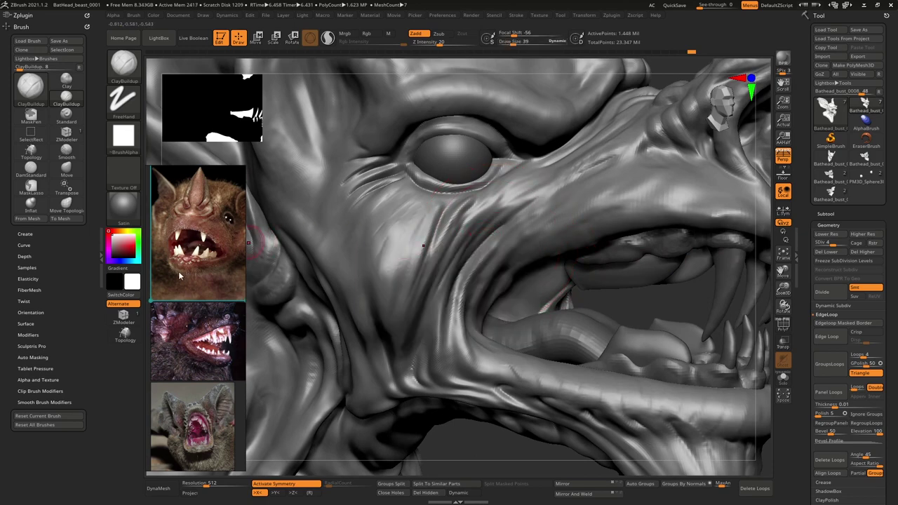
right_click_drag(526, 266, 516, 251)
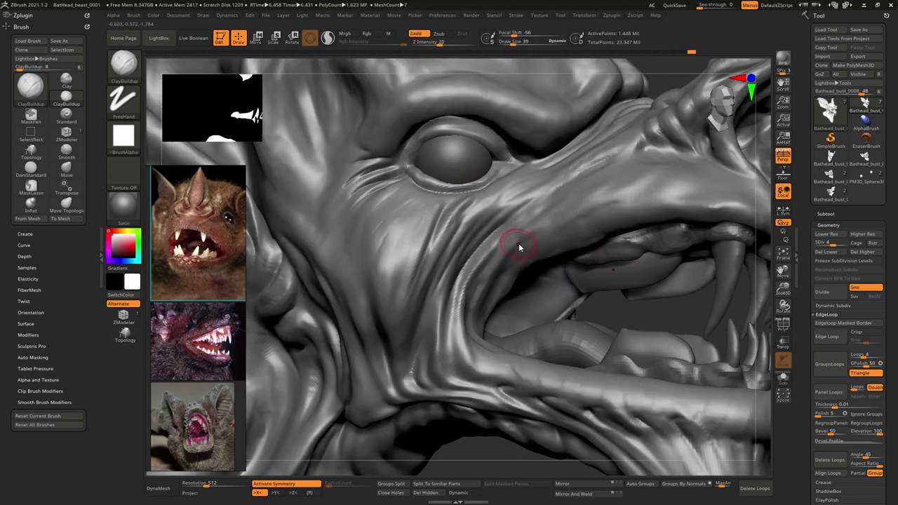
Step: Sculpt fine creases along the cheek folds below the eye with the Standard brush at draw size 28, and smooth them
key("b")
key("s")
key("t")
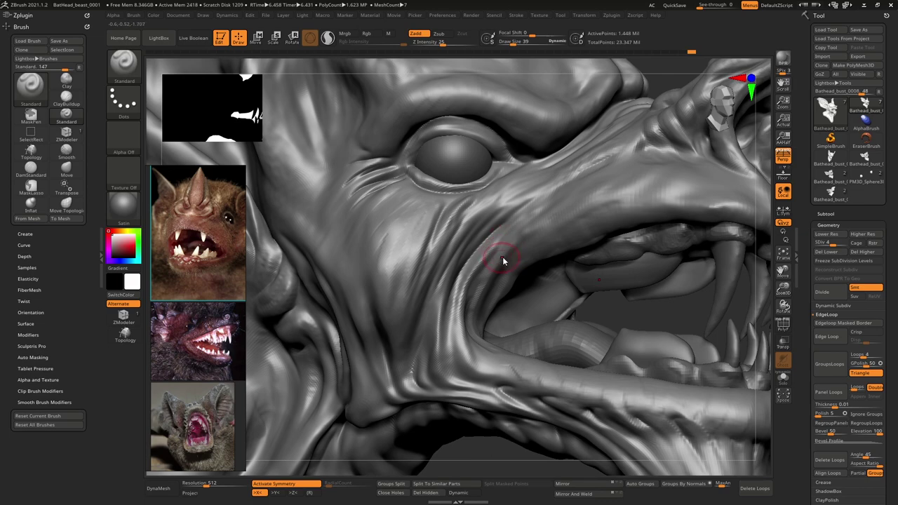
right_click_drag(502, 256, 510, 245)
key("space")
left_click_drag(510, 257, 507, 256)
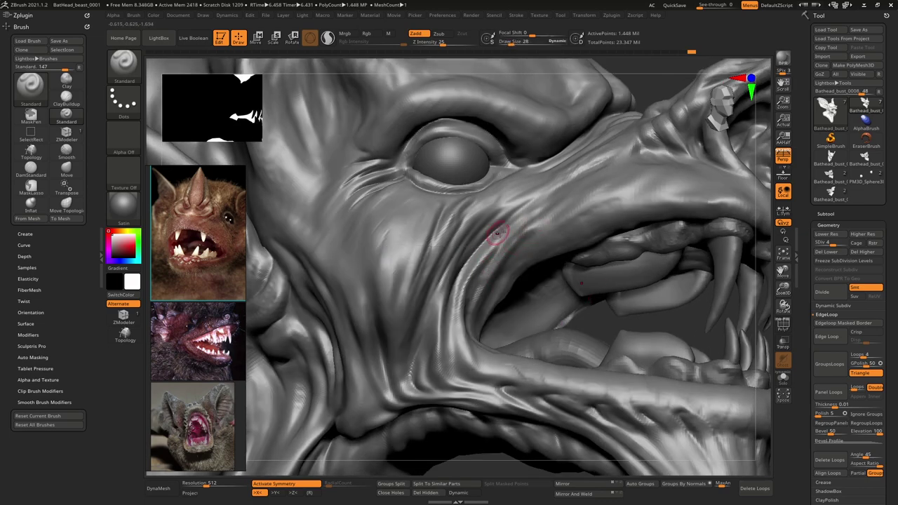
left_click_drag(507, 234, 466, 270)
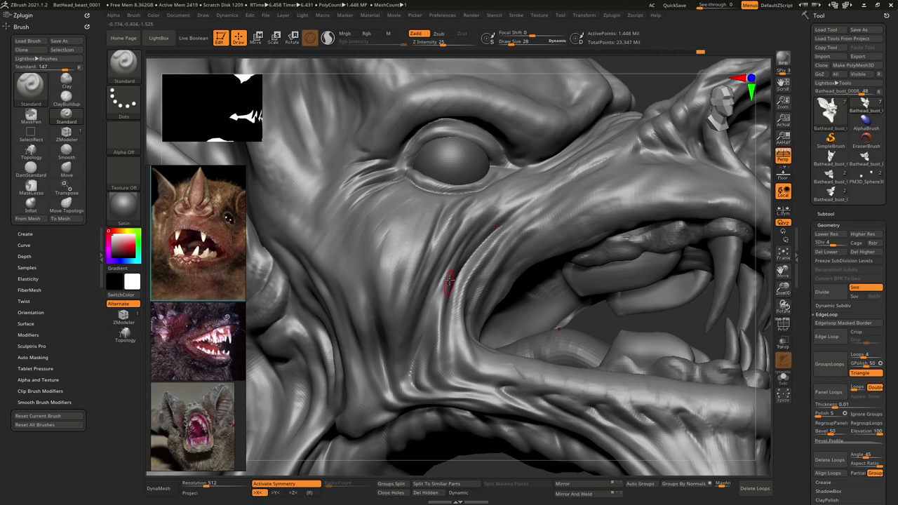
left_click_drag(464, 203, 432, 254)
left_click_drag(454, 219, 460, 208, "shift")
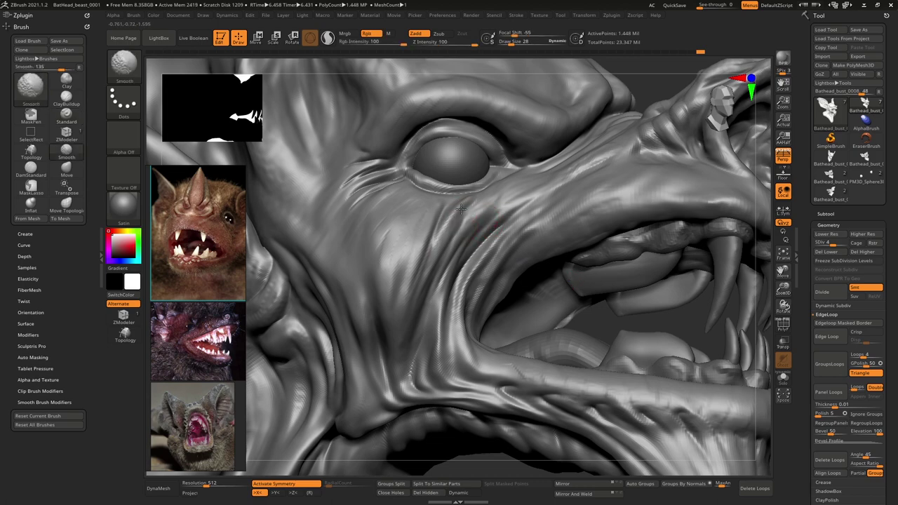
Step: Add fine Standard-brush wrinkles along the side of the muzzle, from the inner eye corner up to the nose folds
mouse_move(489, 211)
right_mouse_down()
mouse_move(517, 230)
mouse_move(486, 252)
mouse_move(525, 236)
right_mouse_up()
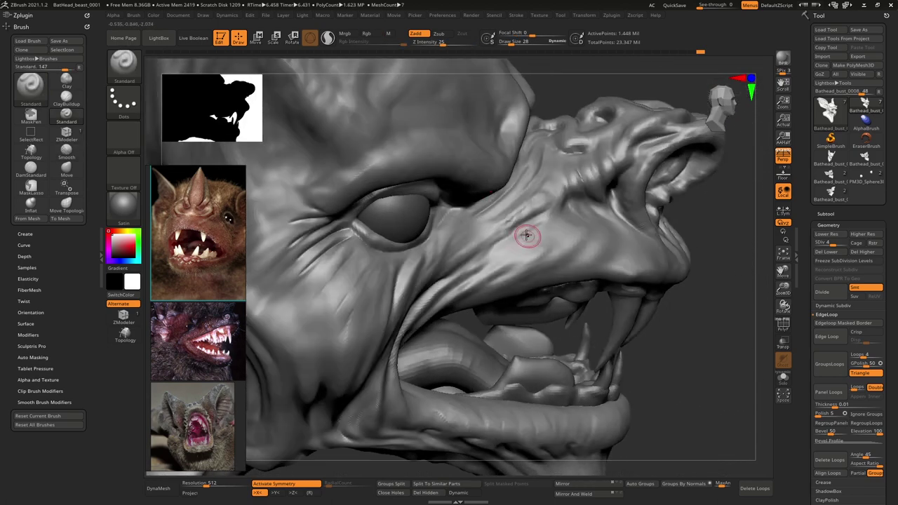
left_click_drag(529, 208, 506, 226, "shift")
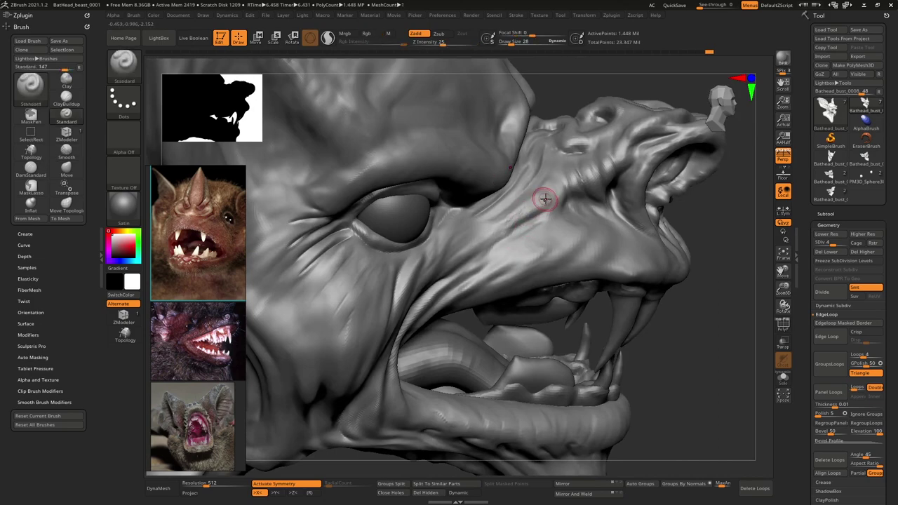
left_click_drag(538, 200, 510, 218)
mouse_move(531, 192)
right_mouse_down()
mouse_move(524, 221)
mouse_move(533, 206)
mouse_move(529, 213)
mouse_move(525, 194)
right_mouse_up()
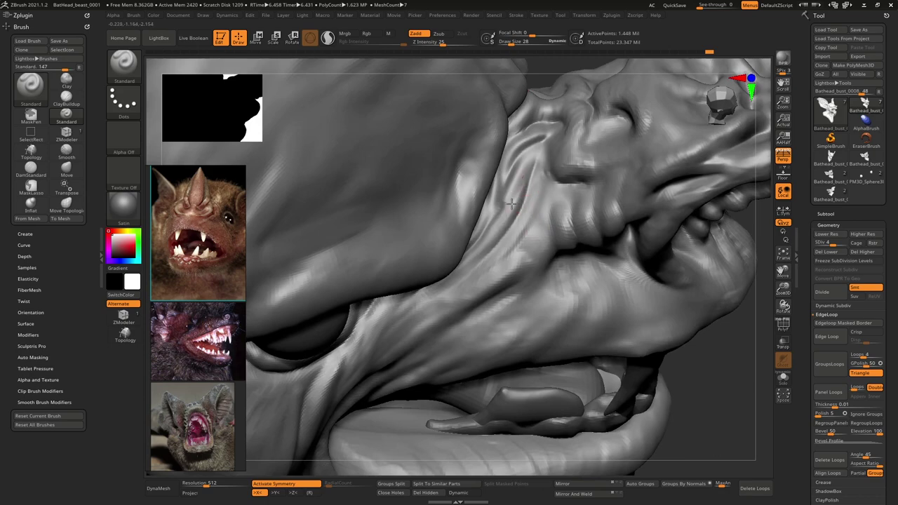
left_click_drag(561, 203, 562, 216)
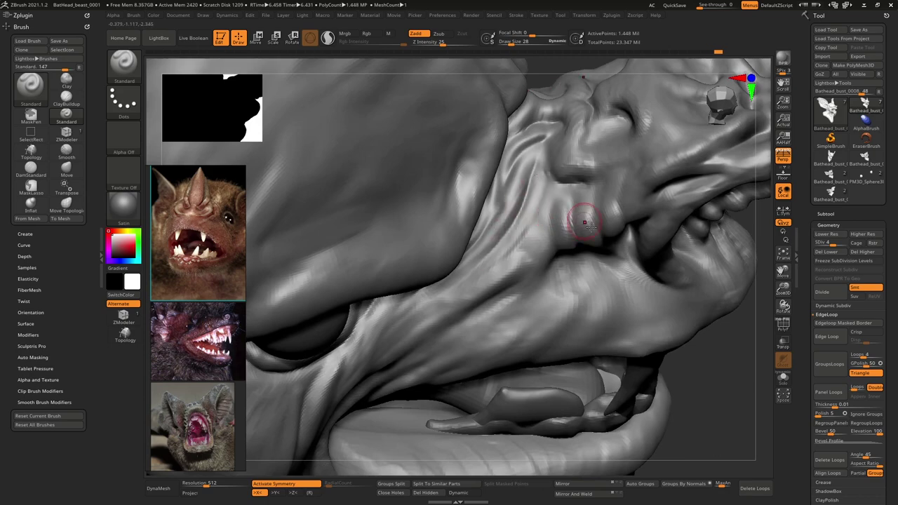
mouse_move(583, 220)
right_mouse_down()
mouse_move(587, 200)
mouse_move(604, 229)
mouse_move(582, 247)
right_mouse_up()
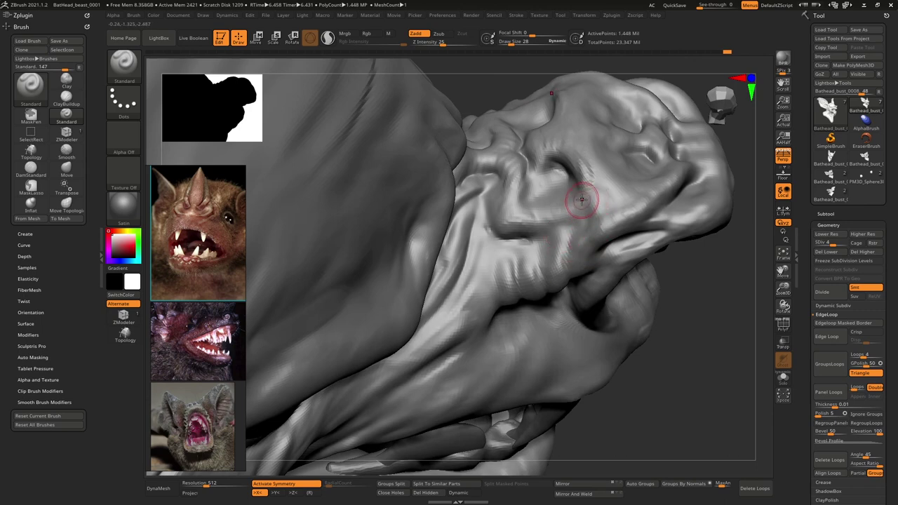
Step: Build up the folds on top of the snout with ClayBuildup at draw size 28, extending the ridge below the side hollow
key("b")
key("c")
key("b")
mouse_move(589, 202)
left_mouse_down()
mouse_move(605, 204)
mouse_move(575, 219)
left_mouse_up()
mouse_move(566, 199)
left_mouse_down()
mouse_move(563, 221)
mouse_move(552, 224)
left_mouse_up()
mouse_move(539, 209)
left_mouse_down()
mouse_move(539, 229)
mouse_move(504, 227)
left_mouse_up()
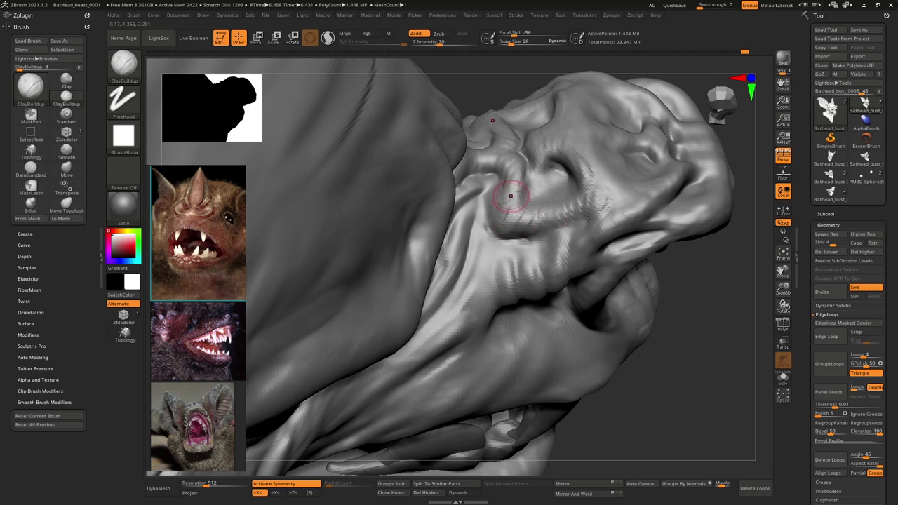
left_click_drag(519, 188, 502, 199)
Step: Build up the rim around the nose hollow and the central strip on top of the nose with ClayBuildup
right_click_drag(552, 170, 506, 207, "alt")
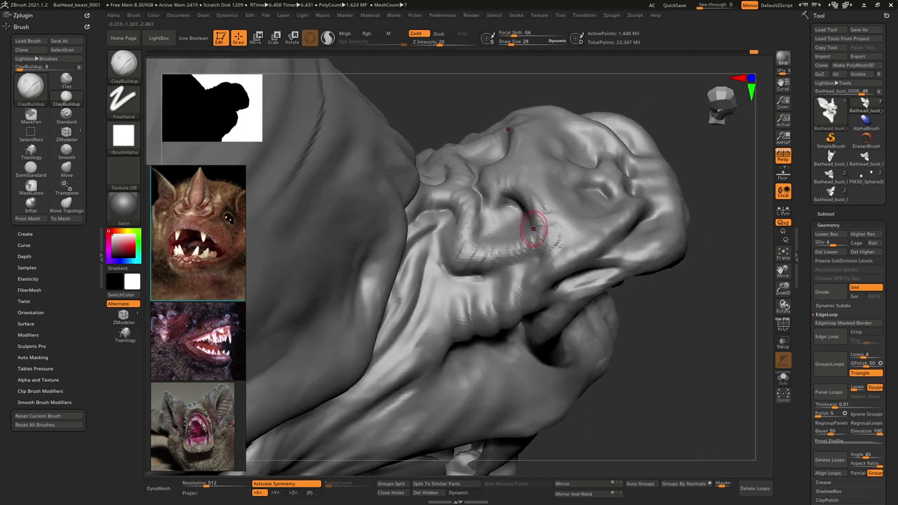
mouse_move(535, 228)
left_mouse_down()
mouse_move(540, 186)
mouse_move(505, 178)
left_mouse_up()
mouse_move(553, 168)
right_mouse_down("alt")
mouse_move(503, 189)
mouse_move(494, 223)
right_mouse_up("alt")
mouse_move(494, 188)
left_mouse_down()
mouse_move(497, 179)
mouse_move(511, 188)
left_mouse_up()
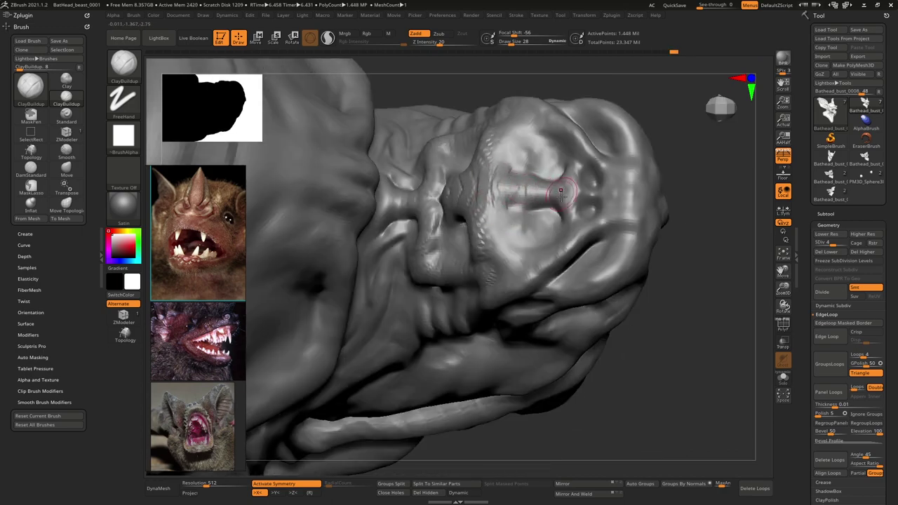
Step: Smooth the built-up clay around the nose hollow and the neighbouring snout folds
mouse_move(556, 196)
right_mouse_down()
mouse_move(577, 171)
mouse_move(531, 156)
mouse_move(517, 199)
right_mouse_up()
left_click_drag(507, 202, 478, 219, "shift")
left_click_drag(542, 245, 514, 204, "shift")
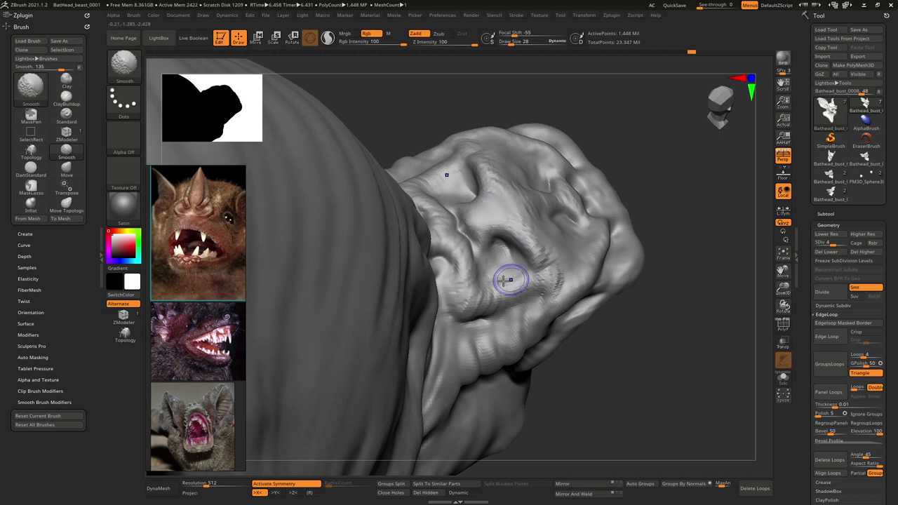
left_click_drag(503, 288, 465, 260, "shift")
Step: Carve sharper creases around the paired hollows on top of the nose with DamStandard and smooth their edges
mouse_move(465, 260)
right_mouse_down()
mouse_move(478, 223)
mouse_move(506, 237)
mouse_move(531, 220)
mouse_move(551, 244)
mouse_move(541, 247)
right_mouse_up()
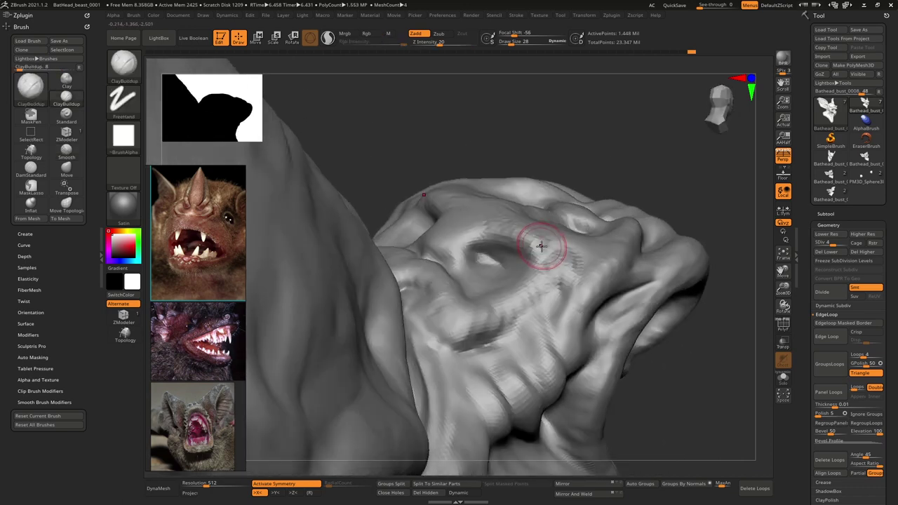
key("b")
key("d")
key("s")
key("b")
key("c")
key("b")
key("b")
key("d")
key("s")
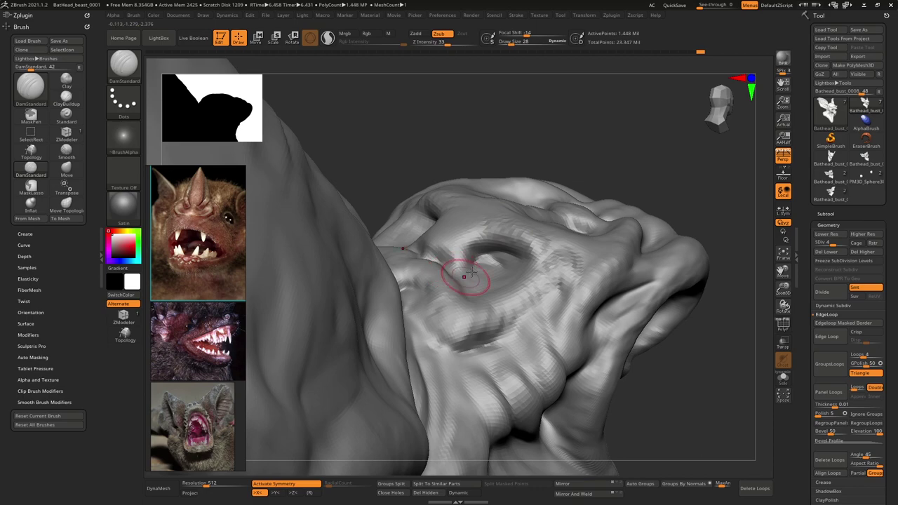
right_click_drag(471, 272, 487, 249)
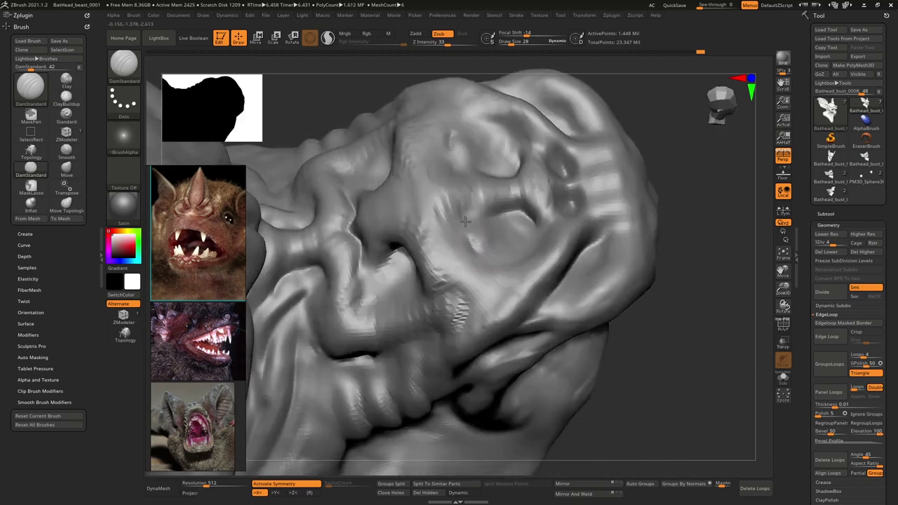
mouse_move(504, 212)
left_mouse_down()
mouse_move(467, 222)
mouse_move(467, 255)
left_mouse_up()
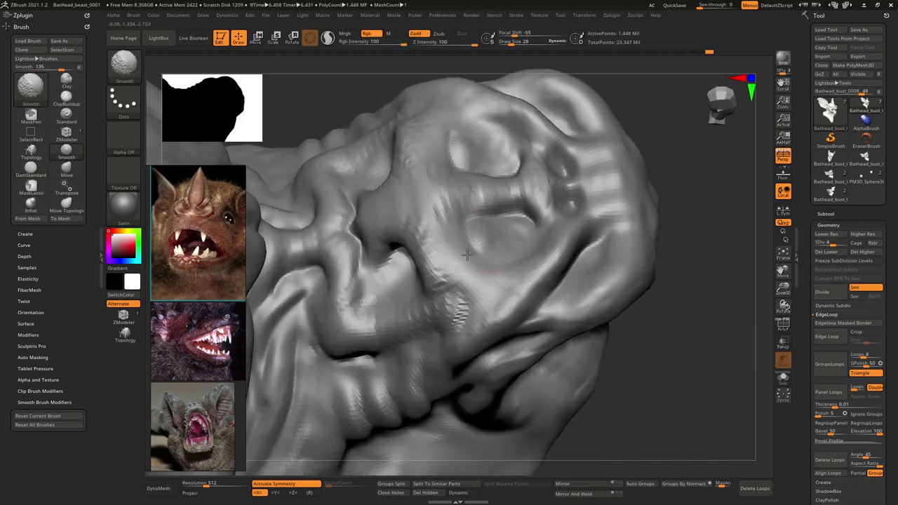
Step: Carve the rims of the small paired nostril hollows deeper with DamStandard at draw size 19
mouse_move(511, 214)
right_mouse_down()
mouse_move(484, 242)
mouse_move(499, 227)
right_mouse_up()
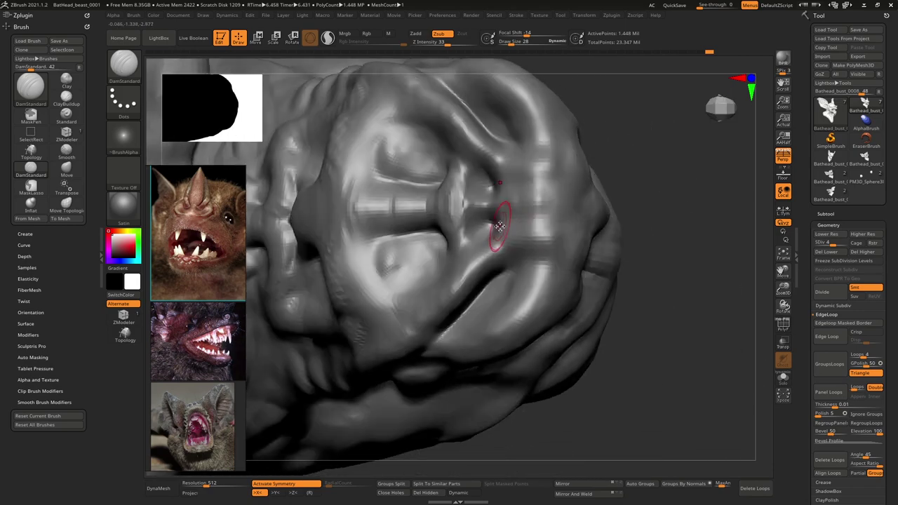
key("space")
left_click_drag(500, 227, 496, 229)
right_click_drag(496, 229, 512, 212)
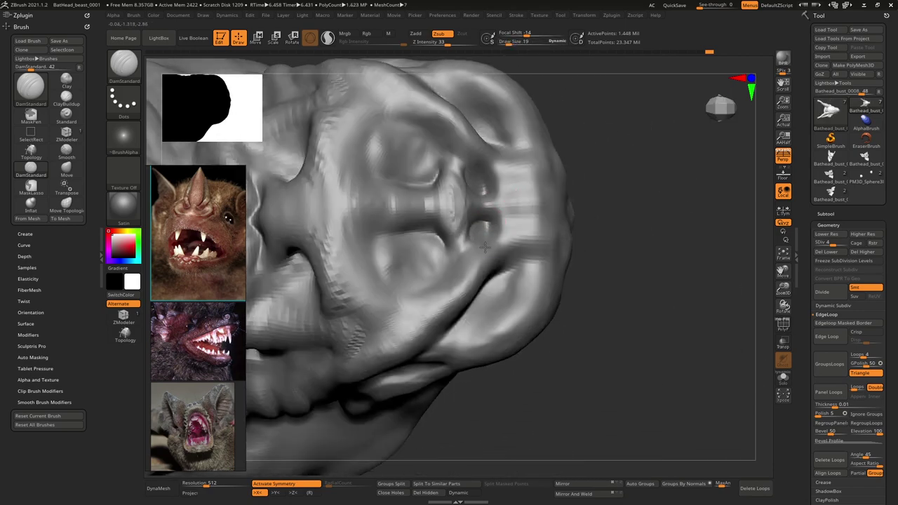
left_click_drag(468, 227, 469, 237)
right_click_drag(526, 209, 507, 189)
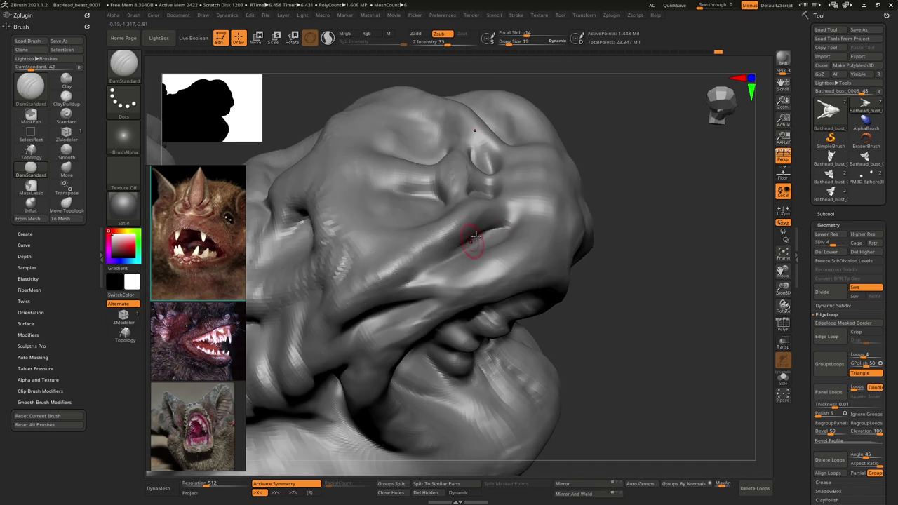
Step: Deepen the diagonal crease beside the nose and cut paired grooves forward from the nostrils with DamStandard
right_click_drag(494, 228, 506, 231)
left_click_drag(505, 227, 465, 244)
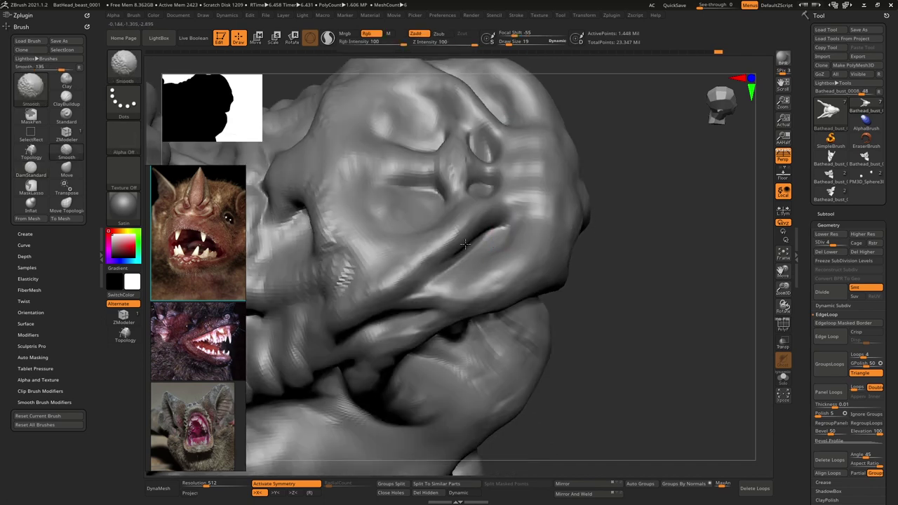
mouse_move(462, 256)
right_mouse_down()
mouse_move(514, 212)
mouse_move(486, 264)
mouse_move(480, 255)
right_mouse_up()
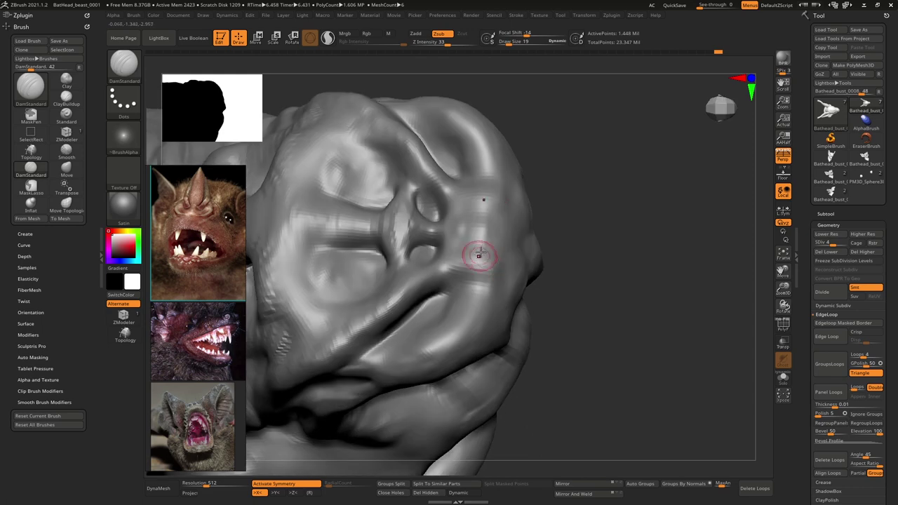
left_click_drag(497, 243, 447, 249)
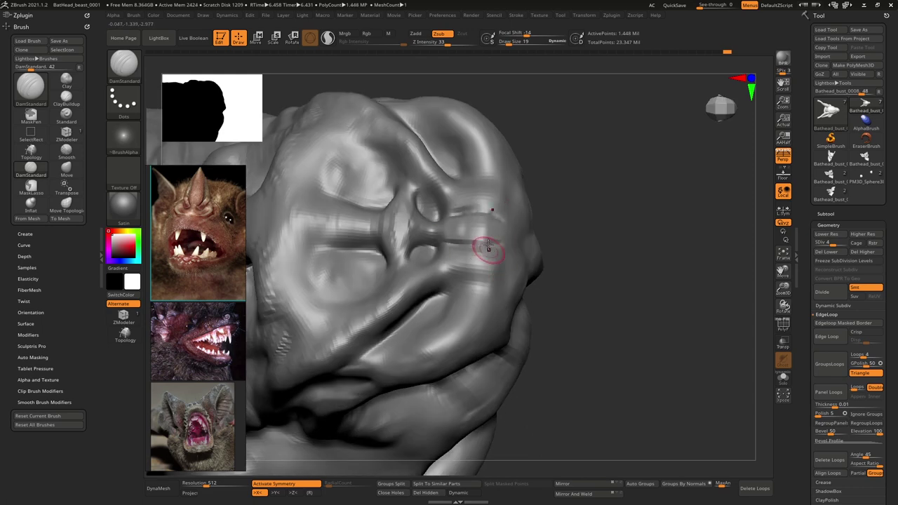
mouse_move(488, 248)
right_mouse_down()
mouse_move(483, 232)
mouse_move(521, 196)
mouse_move(579, 247)
mouse_move(563, 262)
mouse_move(662, 297)
mouse_move(647, 304)
mouse_move(669, 281)
mouse_move(655, 257)
right_mouse_up()
Step: Switch to the teeth subtool and carve a groove across the front part of the upper back tooth with DamStandard at draw size 17
mouse_move(559, 212)
right_mouse_down("ctrl")
mouse_move(487, 255)
mouse_move(525, 240)
mouse_move(572, 260)
mouse_move(500, 221)
mouse_move(481, 268)
right_mouse_up("ctrl")
key("b")
key("c")
key("b")
left_click(458, 299, "alt")
right_click_drag(458, 297, 474, 256)
right_click_drag(474, 223, 493, 250, "ctrl")
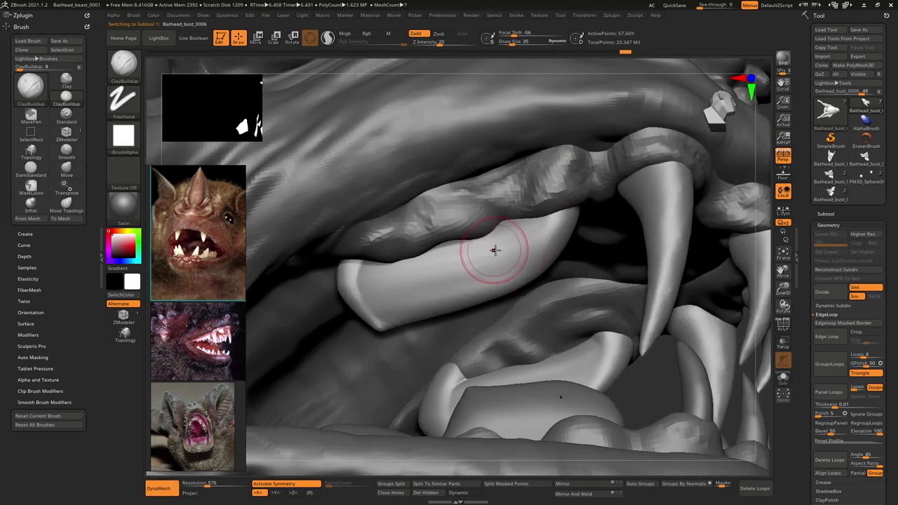
key("b")
key("d")
key("s")
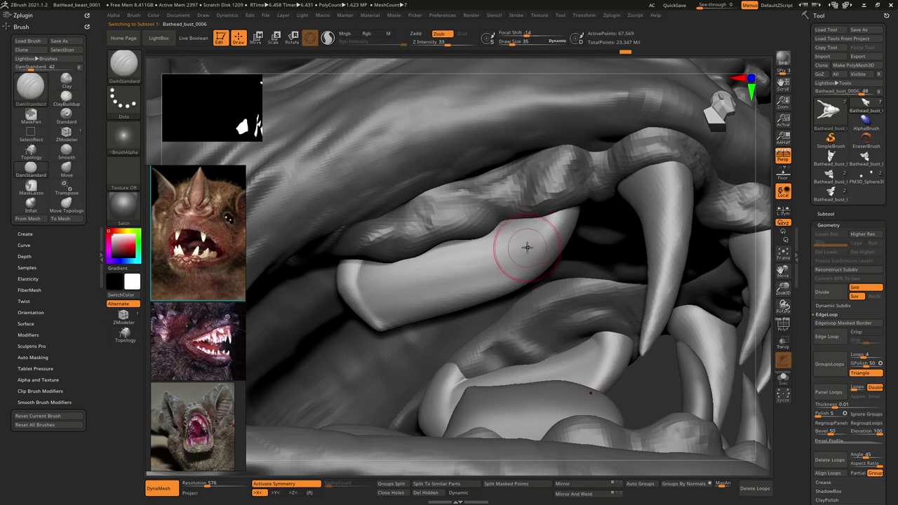
key("space")
left_click_drag(526, 246, 520, 247)
right_click_drag(512, 229, 536, 247)
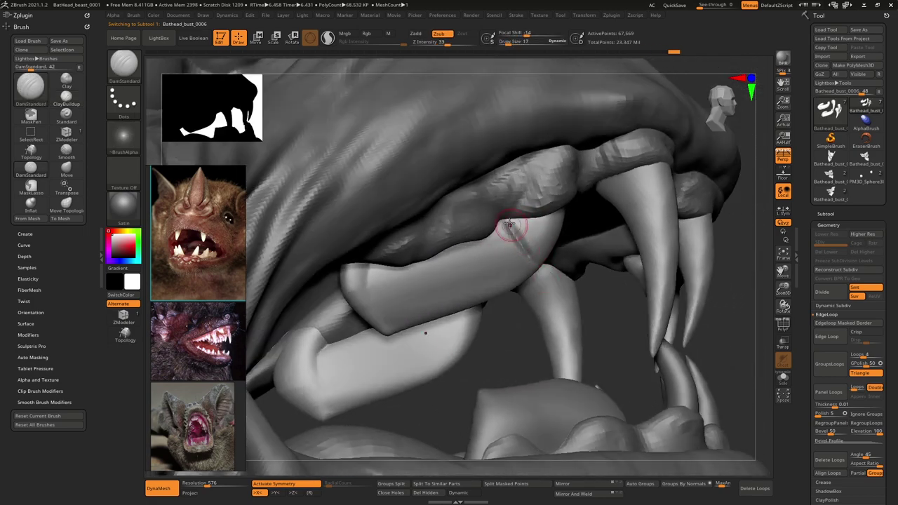
right_click_drag(517, 240, 523, 252)
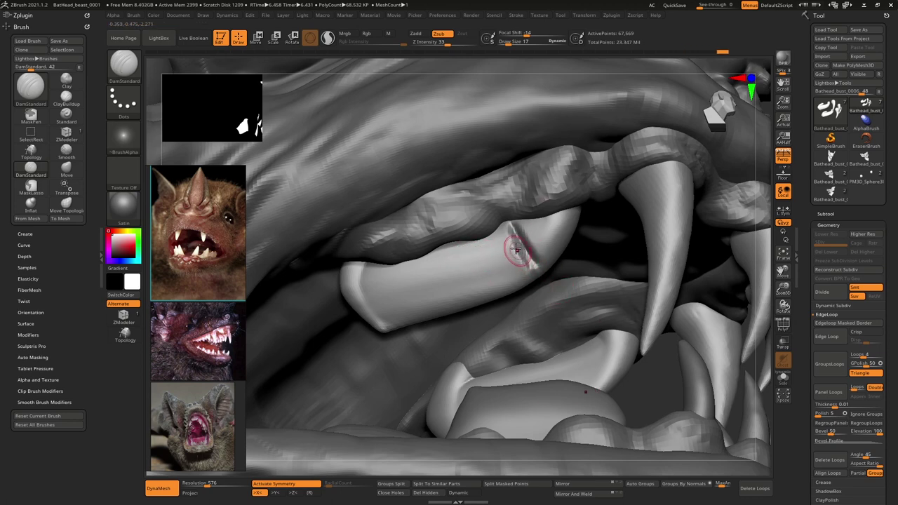
left_click_drag(516, 249, 533, 265)
Step: Build up the tooth surface on both sides of the carved groove with ClayBuildup
key("b")
key("c")
key("b")
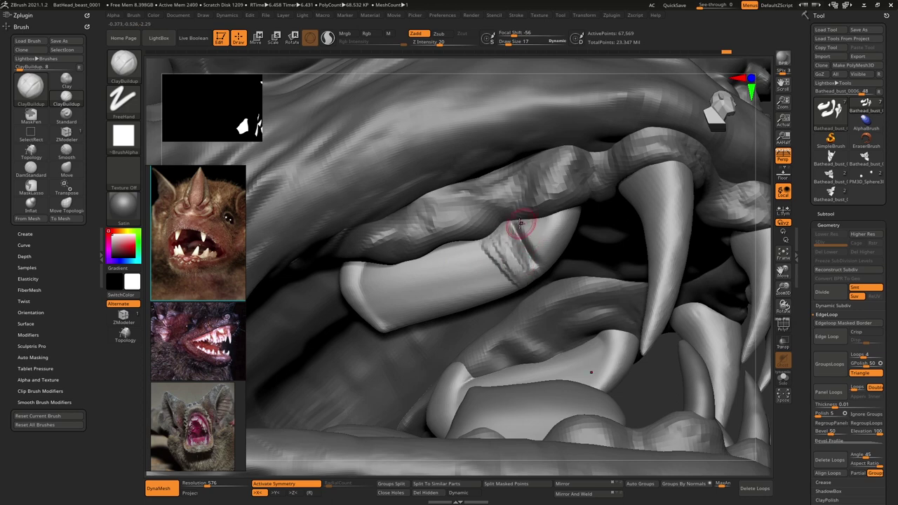
left_click_drag(562, 209, 567, 235)
left_click_drag(558, 213, 561, 244)
left_click_drag(544, 223, 555, 251)
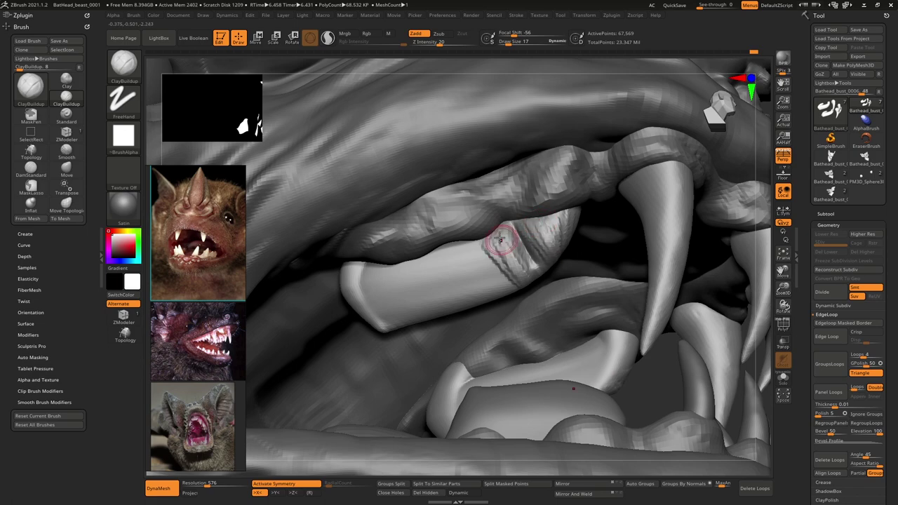
right_click_drag(536, 254, 728, 361)
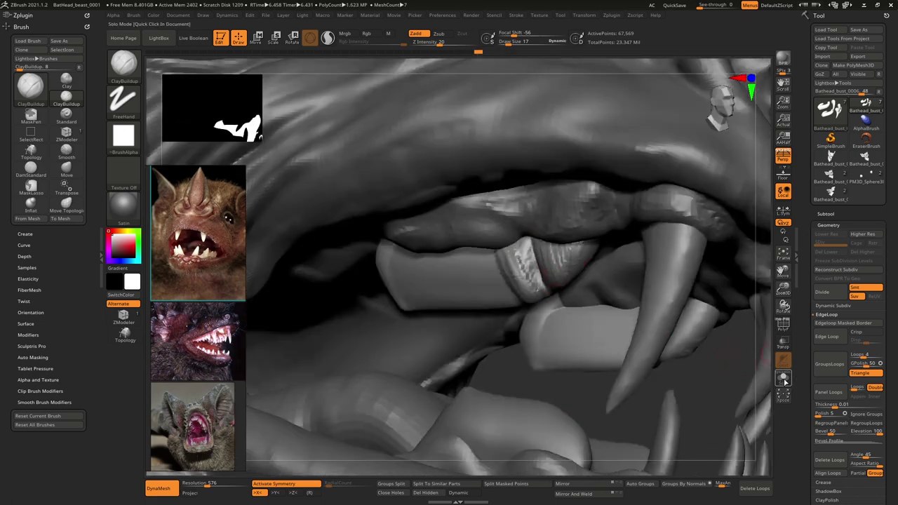
Step: Isolate the teeth subtool and smooth the grooved area of the upper back tooth
left_click(784, 381)
right_click_drag(526, 265, 516, 231)
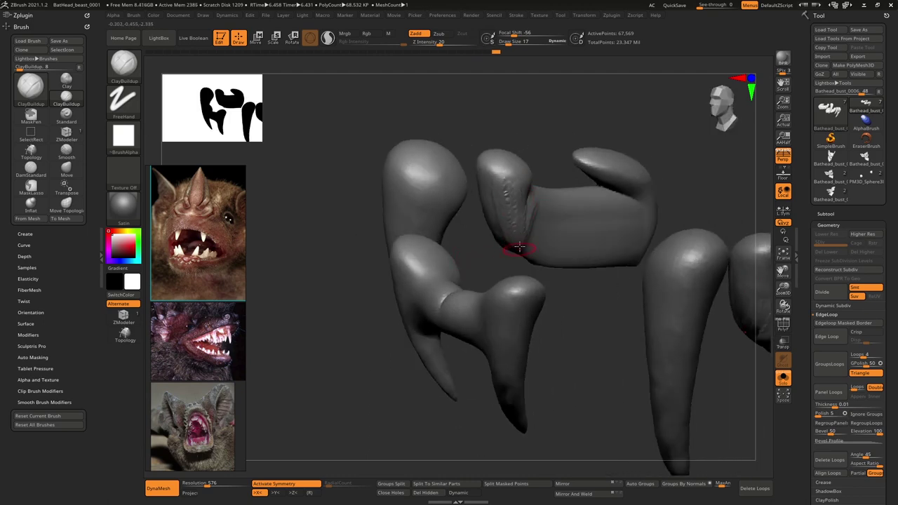
mouse_move(519, 247)
right_mouse_down()
mouse_move(587, 229)
mouse_move(531, 224)
mouse_move(538, 271)
right_mouse_up()
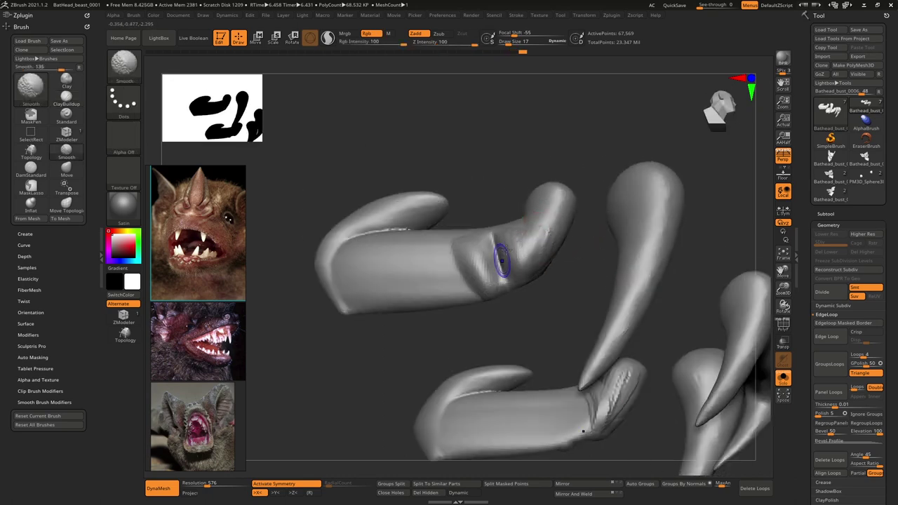
left_click_drag(505, 251, 500, 274, "shift")
mouse_move(501, 273)
right_mouse_down()
mouse_move(517, 270)
mouse_move(530, 236)
right_mouse_up()
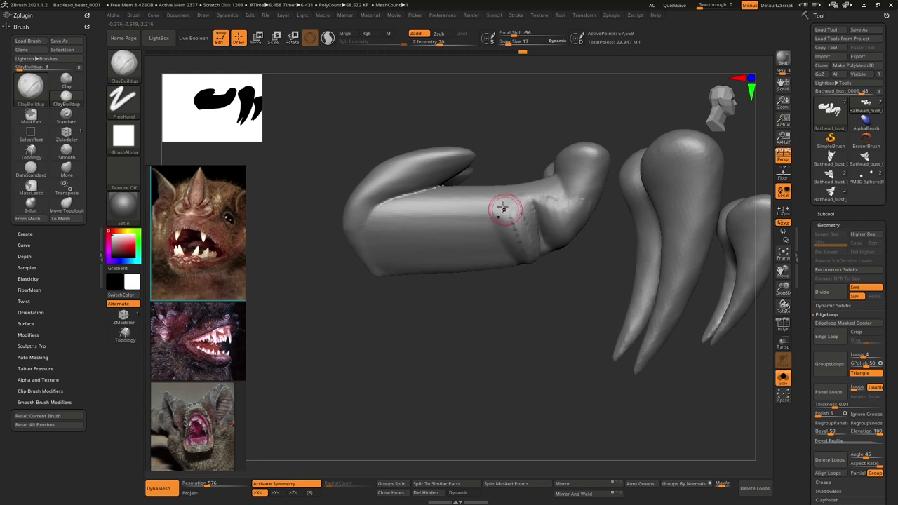
Step: Build up vertical ridges on the outer face of the upper back tooth with ClayBuildup
left_click_drag(502, 207, 520, 237)
right_click_drag(520, 237, 507, 278)
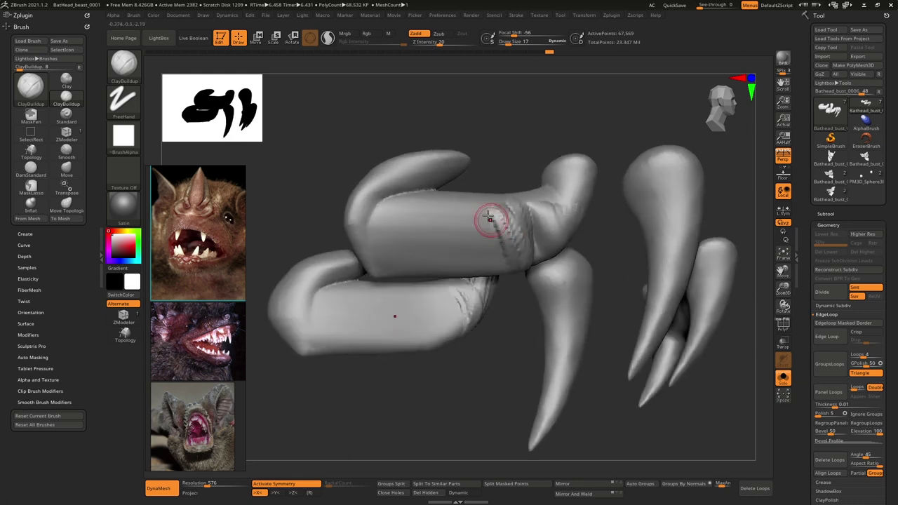
mouse_move(489, 216)
left_mouse_down()
mouse_move(498, 264)
mouse_move(478, 258)
left_mouse_up()
left_click_drag(461, 209, 471, 259)
left_click_drag(483, 214, 496, 268)
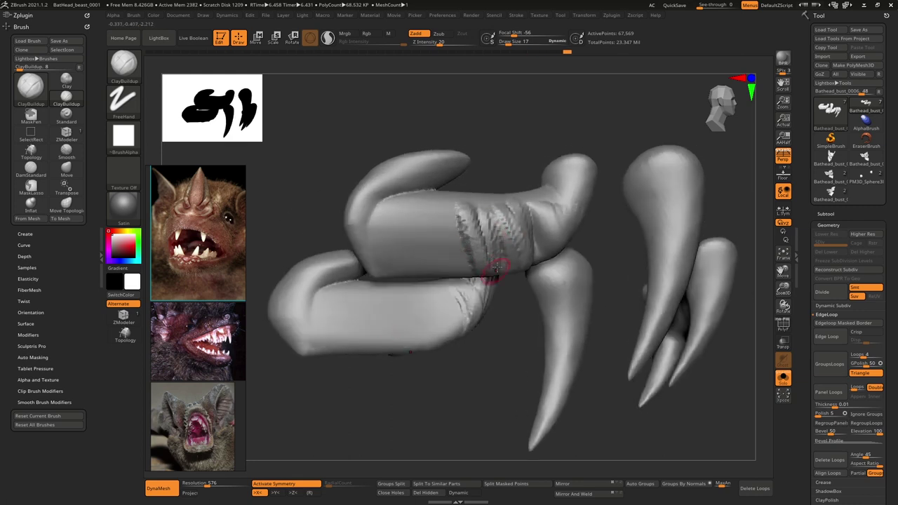
right_click_drag(496, 268, 483, 246)
left_click_drag(491, 222, 491, 287)
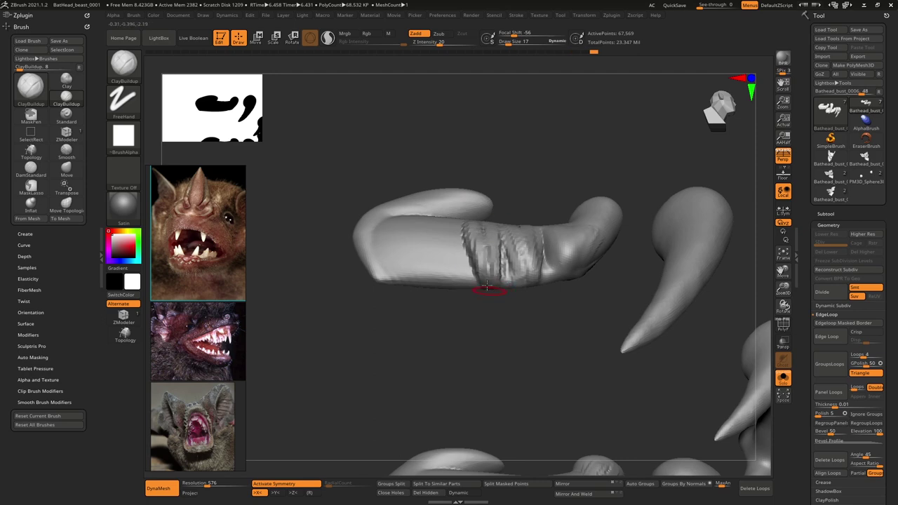
Step: Extend the ridges across the underside of the back tooth with ClayBuildup and smooth the rough strokes
mouse_move(486, 285)
right_mouse_down()
mouse_move(500, 274)
mouse_move(499, 223)
right_mouse_up()
mouse_move(492, 284)
left_mouse_down()
mouse_move(511, 342)
mouse_move(531, 327)
mouse_move(517, 350)
left_mouse_up()
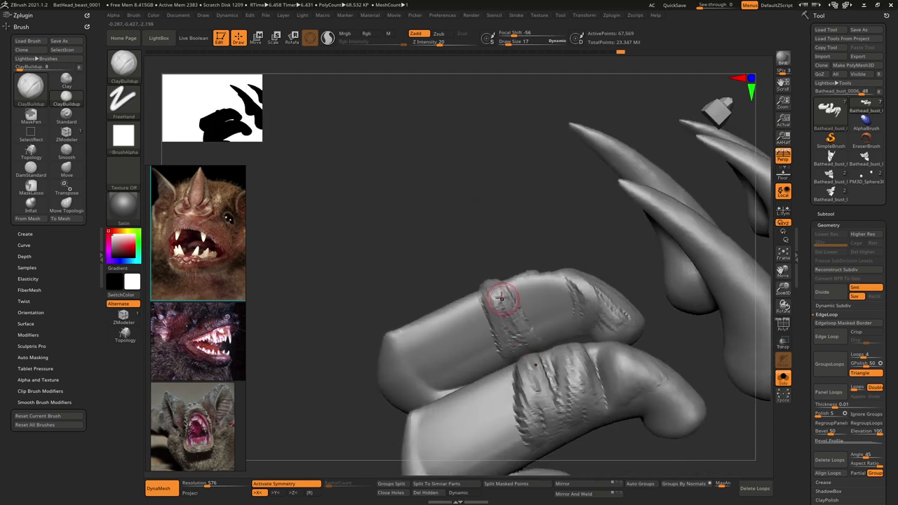
left_click_drag(502, 298, 523, 332)
mouse_move(535, 281)
left_mouse_down()
mouse_move(545, 338)
mouse_move(559, 324)
left_mouse_up()
mouse_move(560, 324)
right_mouse_down()
mouse_move(579, 331)
mouse_move(582, 347)
right_mouse_up()
left_click_drag(530, 282, 553, 342)
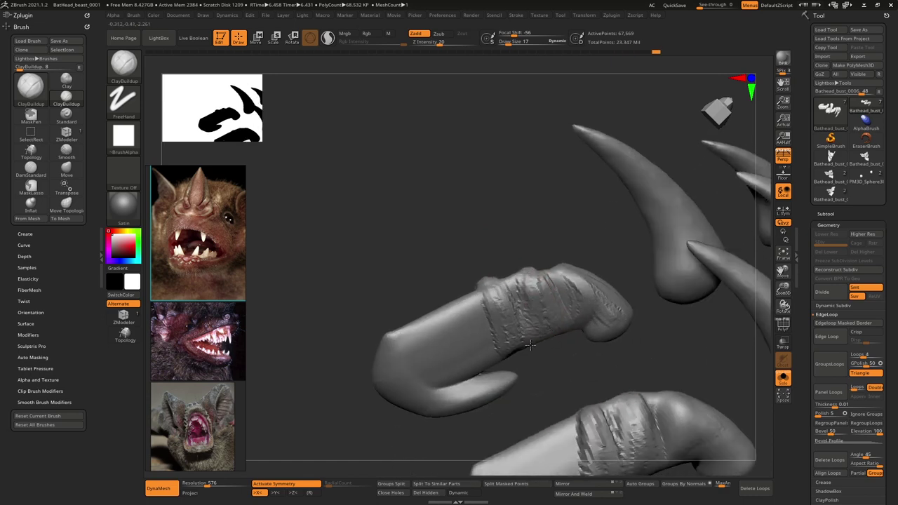
left_click_drag(536, 281, 552, 300, "shift")
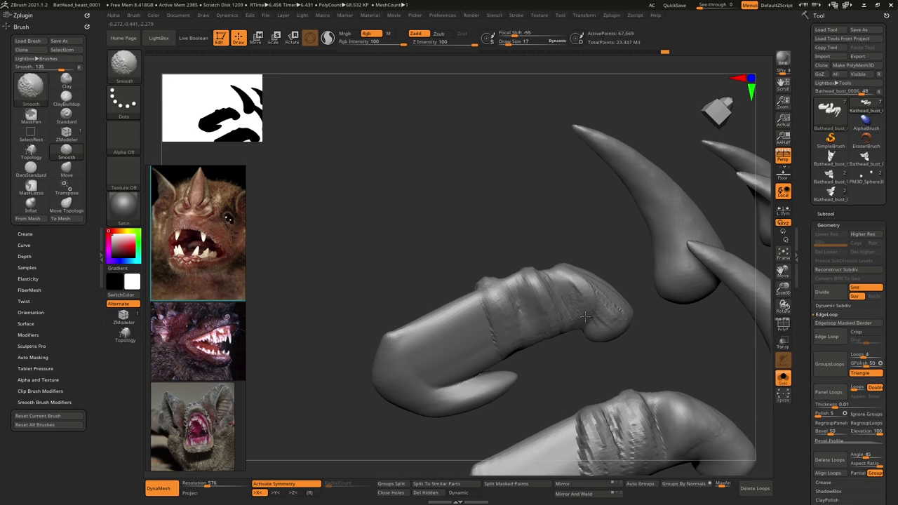
mouse_move(629, 297)
right_mouse_down()
mouse_move(525, 350)
mouse_move(533, 275)
right_mouse_up()
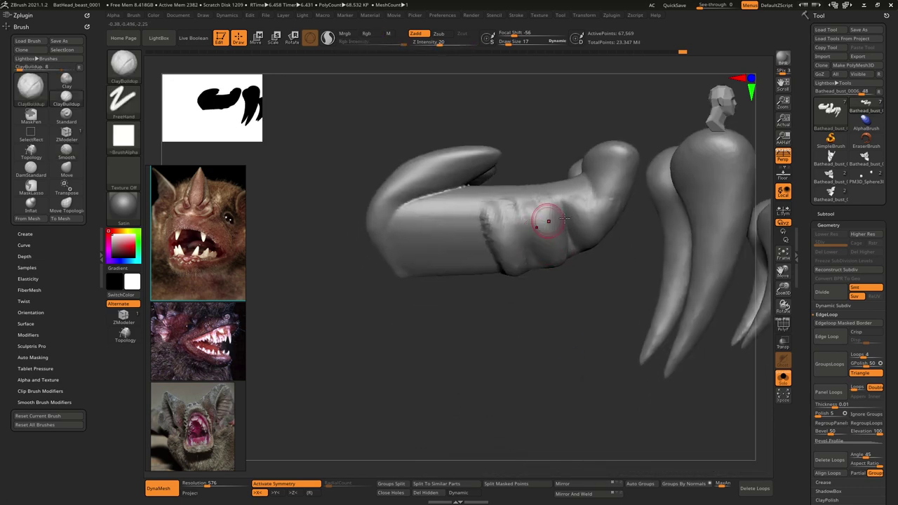
Step: Carve creases between the ridges and around the rounded front lobe of the back tooth with DamStandard
key("b")
key("d")
key("s")
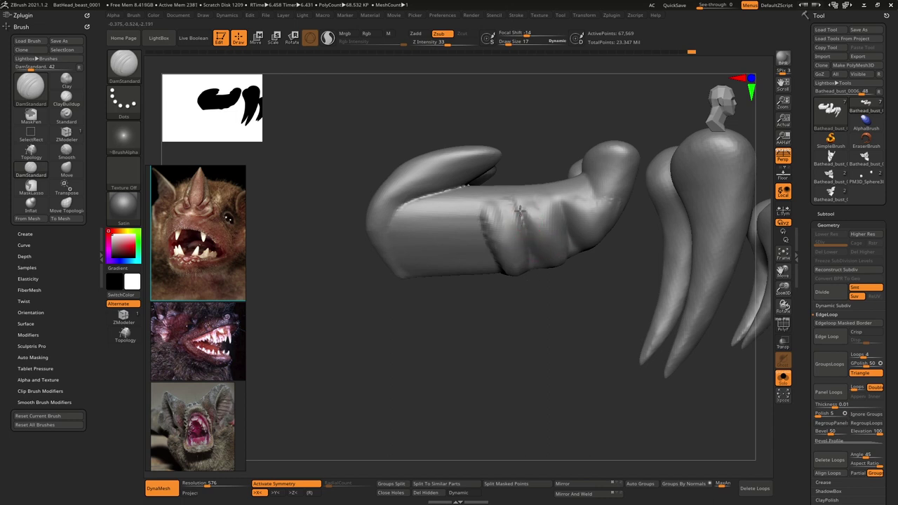
left_click_drag(588, 175, 603, 199)
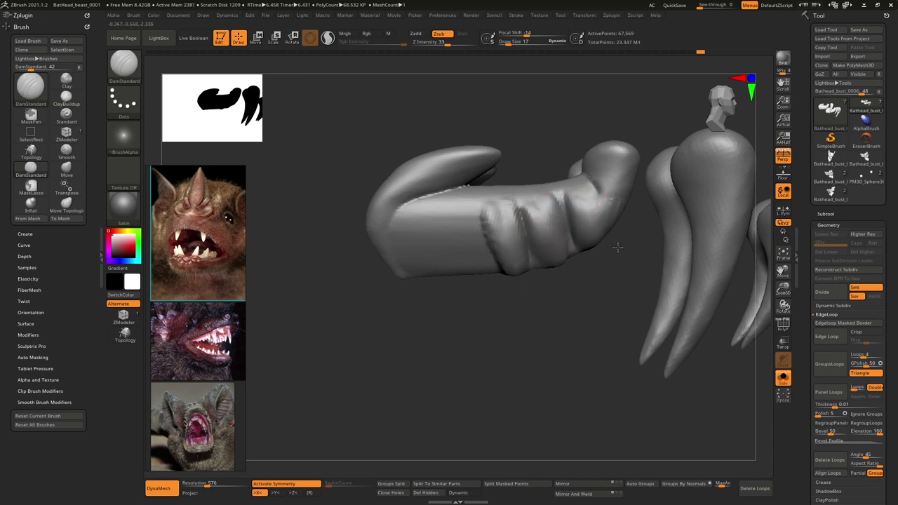
left_click_drag(583, 168, 606, 222)
right_click_drag(607, 242, 627, 220)
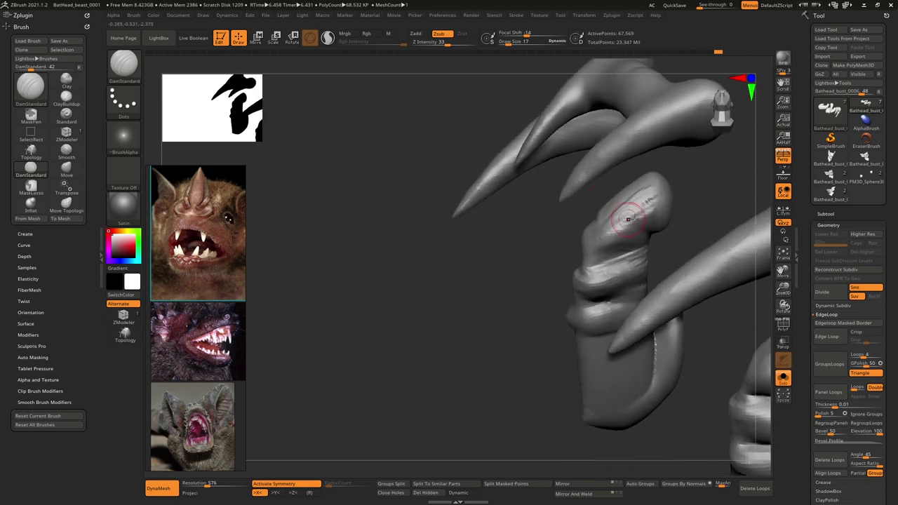
mouse_move(644, 227)
left_mouse_down()
mouse_move(618, 223)
mouse_move(651, 189)
left_mouse_up()
Step: Build up another ridge next to the front lobe of the back tooth with ClayBuildup and smooth it
key("b")
key("c")
key("b")
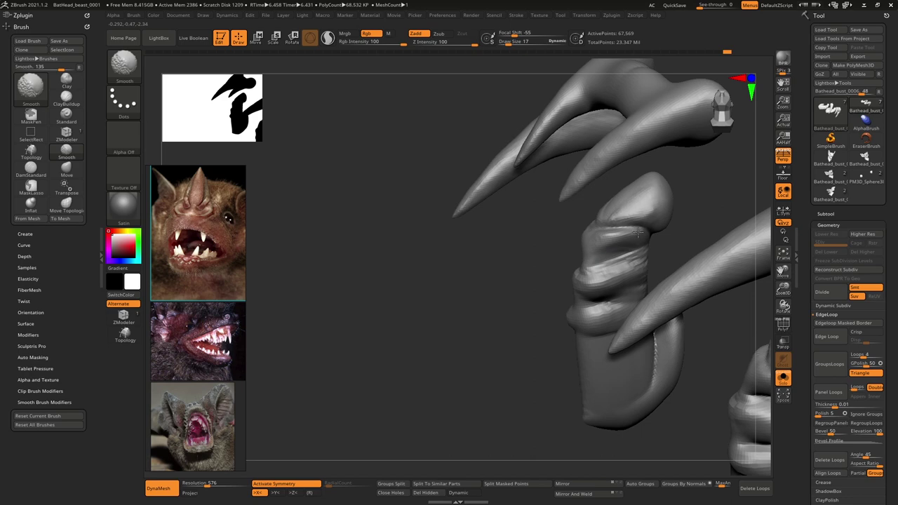
mouse_move(608, 246)
left_mouse_down()
mouse_move(630, 244)
mouse_move(578, 254)
mouse_move(586, 249)
left_mouse_up()
right_click_drag(575, 247, 633, 254)
left_click_drag(606, 249, 560, 227)
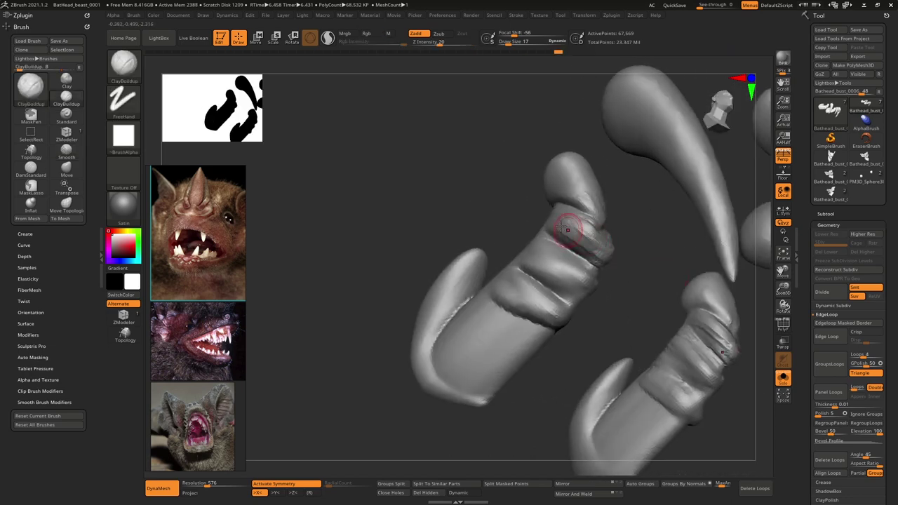
left_click_drag(596, 250, 568, 219)
mouse_move(591, 231)
right_mouse_down()
mouse_move(603, 298)
mouse_move(614, 240)
right_mouse_up()
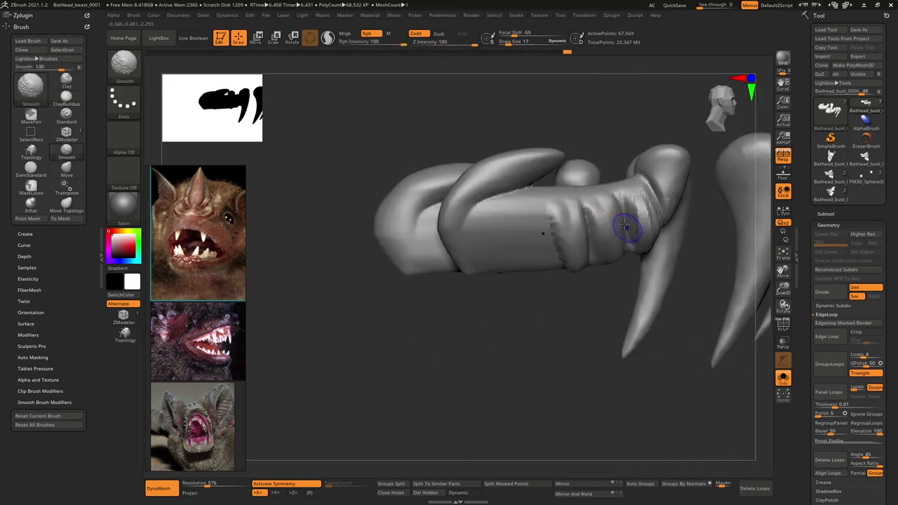
left_click_drag(644, 241, 655, 210, "shift")
right_click_drag(611, 254, 519, 267, "alt")
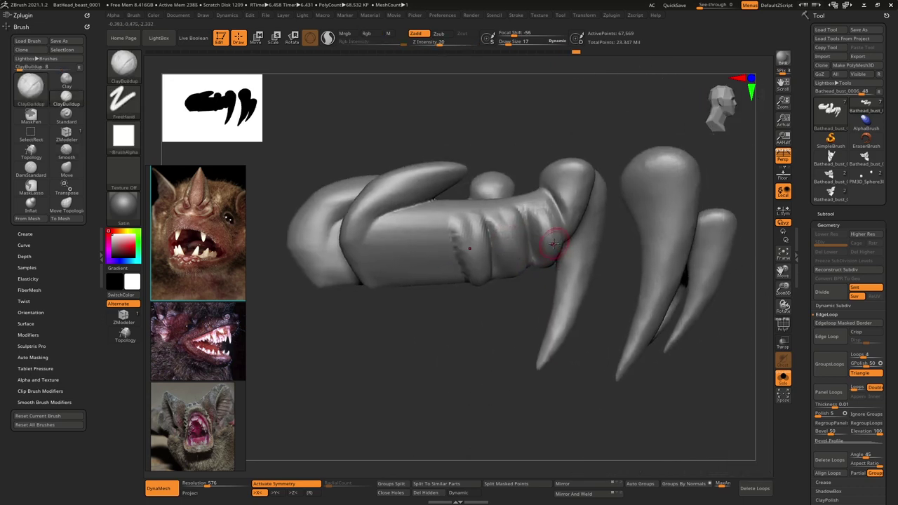
Step: Pull the lower ends of the ridges down into pointed cusps with SnakeHook at draw size 42
key("b")
key("s")
key("h")
key("space")
mouse_move(557, 265)
left_mouse_down()
mouse_move(528, 259)
mouse_move(515, 266)
mouse_move(516, 281)
mouse_move(495, 265)
mouse_move(529, 253)
left_mouse_up()
key("space")
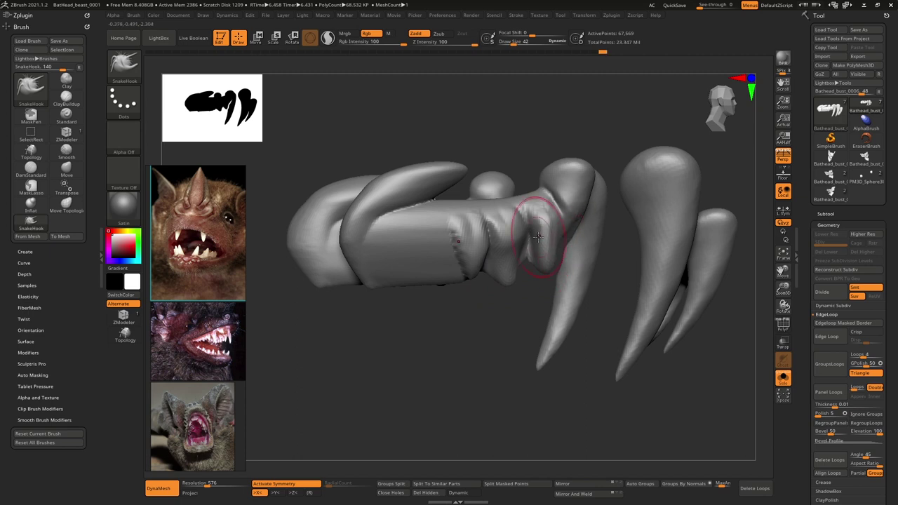
mouse_move(538, 237)
right_mouse_down()
mouse_move(447, 262)
mouse_move(516, 260)
right_mouse_up()
Step: Refine the rear cusps of the back tooth with SnakeHook at draw size 30 and smooth their bases
key("space")
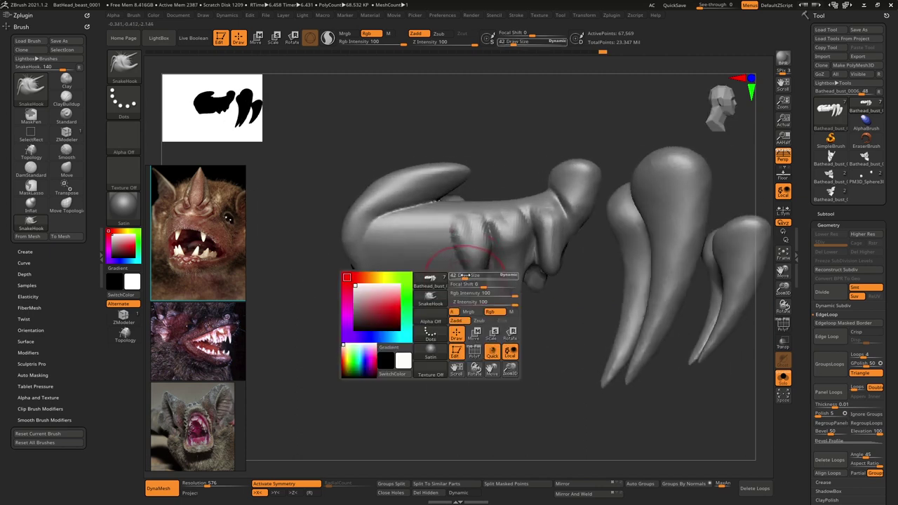
left_click_drag(465, 275, 461, 275)
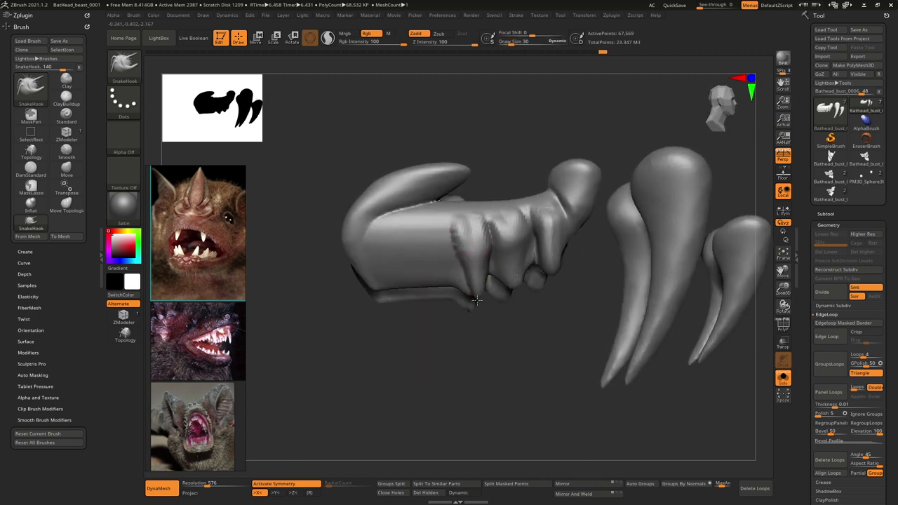
mouse_move(464, 272)
right_mouse_down()
mouse_move(422, 264)
mouse_move(457, 265)
right_mouse_up()
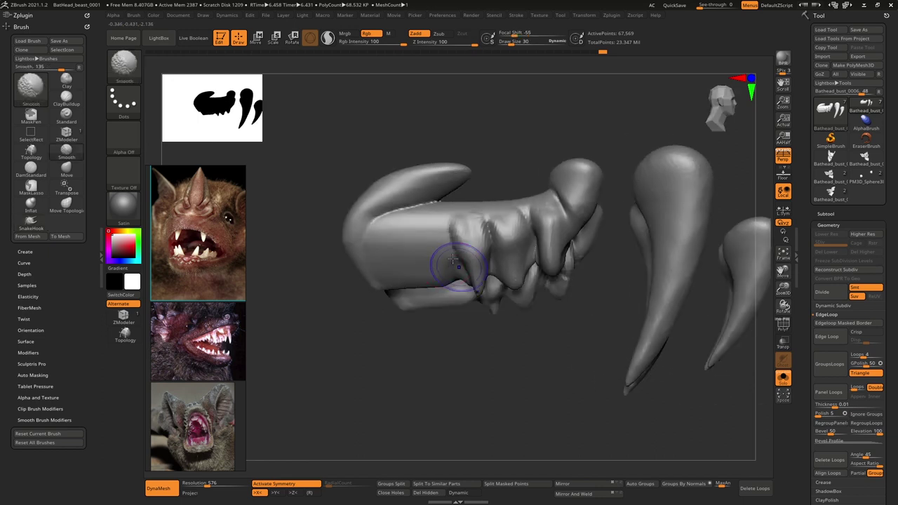
left_click_drag(480, 277, 485, 270, "shift")
right_click_drag(461, 276, 500, 268, "alt")
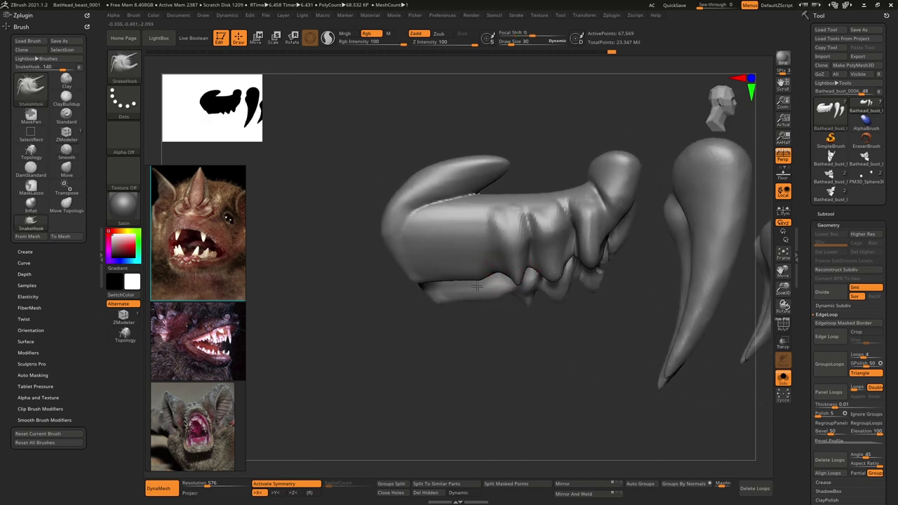
Step: Pull the rear cusps of the back tooth down into points with SnakeHook at draw size 30 and smooth around them
left_click_drag(476, 286, 480, 303)
right_click_drag(469, 255, 471, 267)
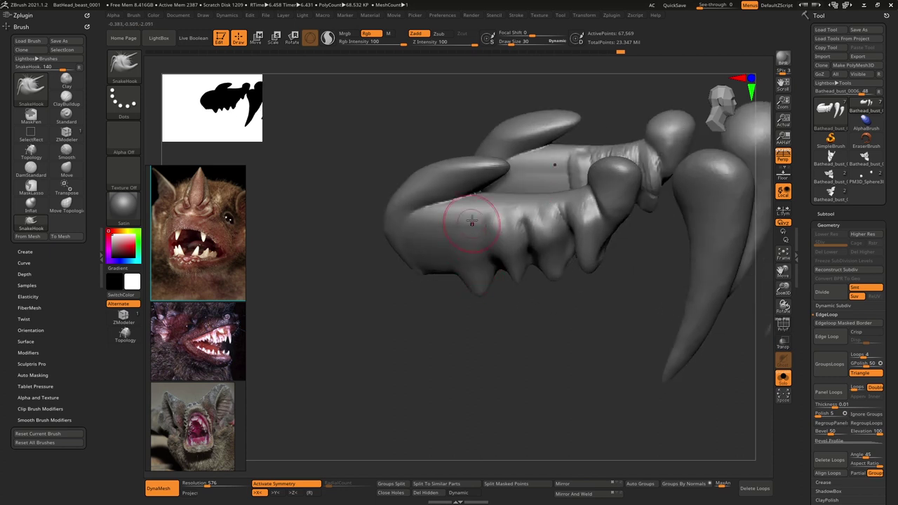
mouse_move(472, 222)
right_mouse_down()
mouse_move(465, 247)
mouse_move(487, 225)
mouse_move(477, 213)
right_mouse_up()
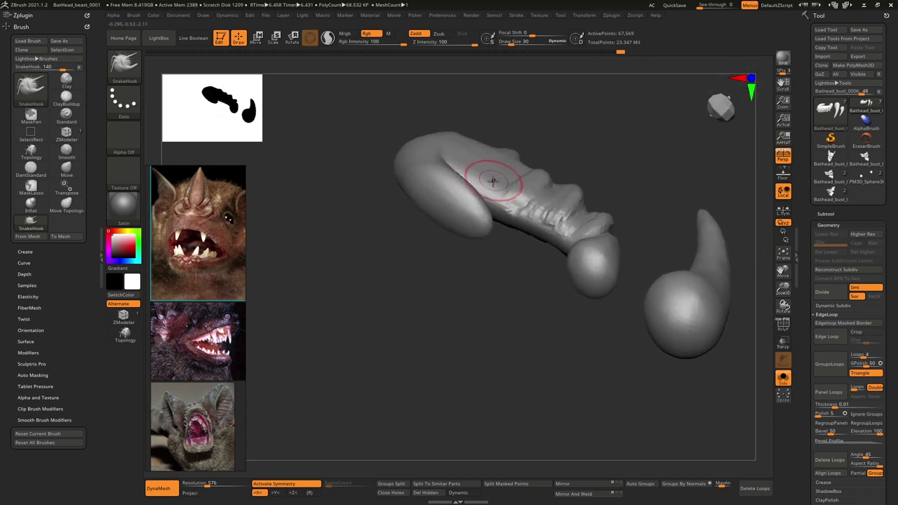
left_click_drag(513, 156, 494, 176, "shift")
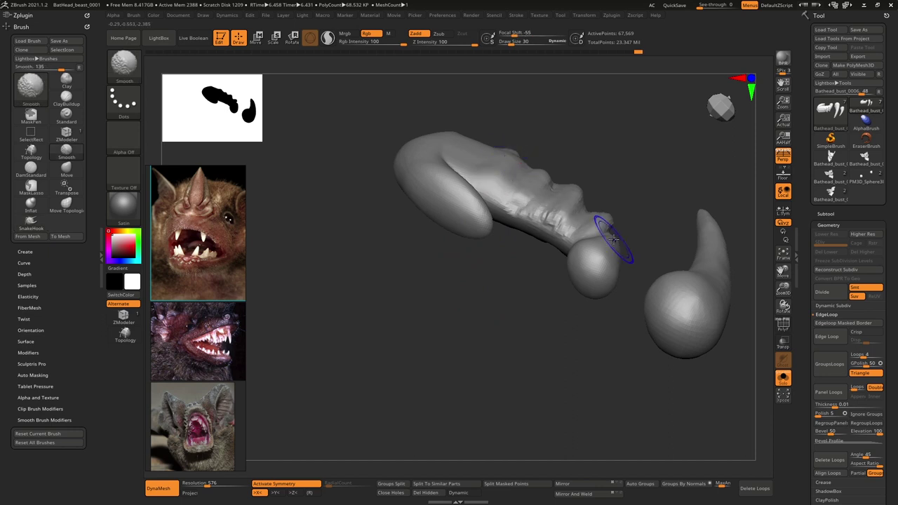
right_click_drag(613, 240, 501, 182)
mouse_move(450, 286)
left_mouse_down()
mouse_move(457, 318)
mouse_move(465, 272)
left_mouse_up()
left_click_drag(452, 304, 475, 270)
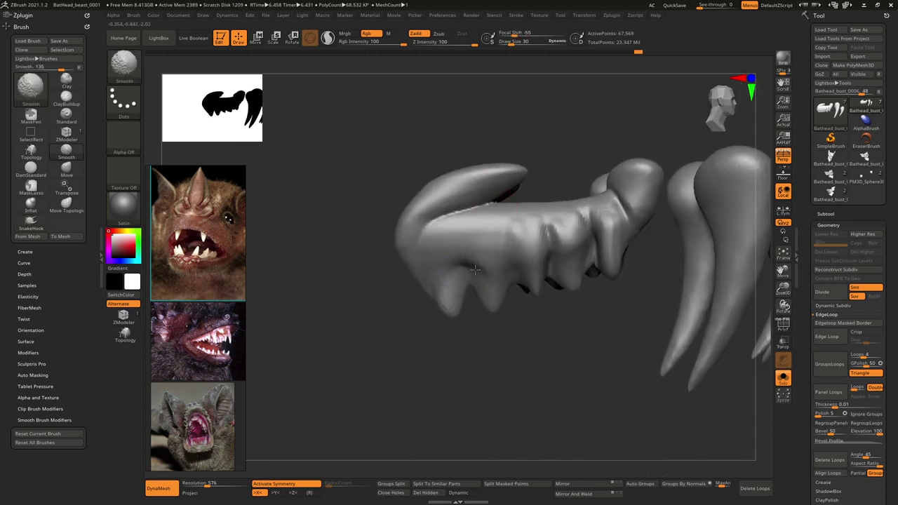
left_click_drag(555, 242, 551, 230, "shift")
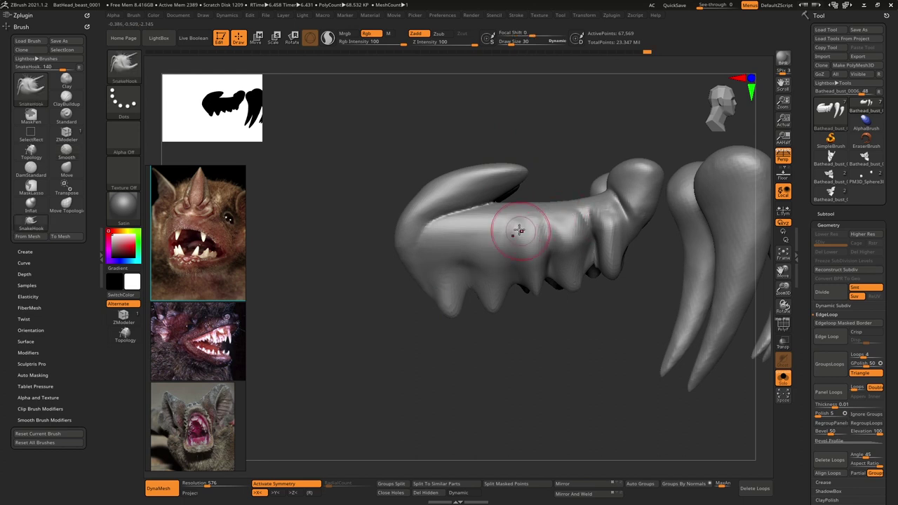
Step: Carve vertical creases between the rear cusps on the outer side of the back tooth with DamStandard
key("b")
key("d")
key("s")
left_click_drag(505, 212, 510, 300)
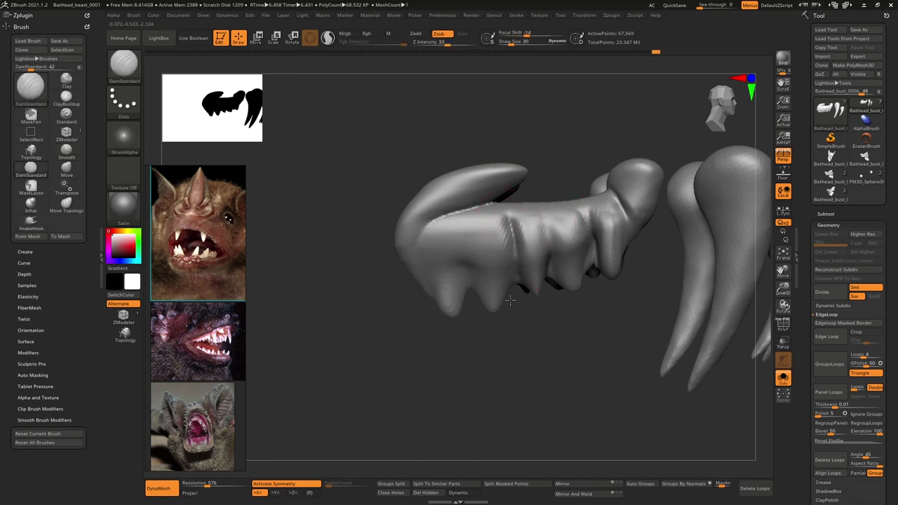
left_click_drag(466, 241, 468, 259)
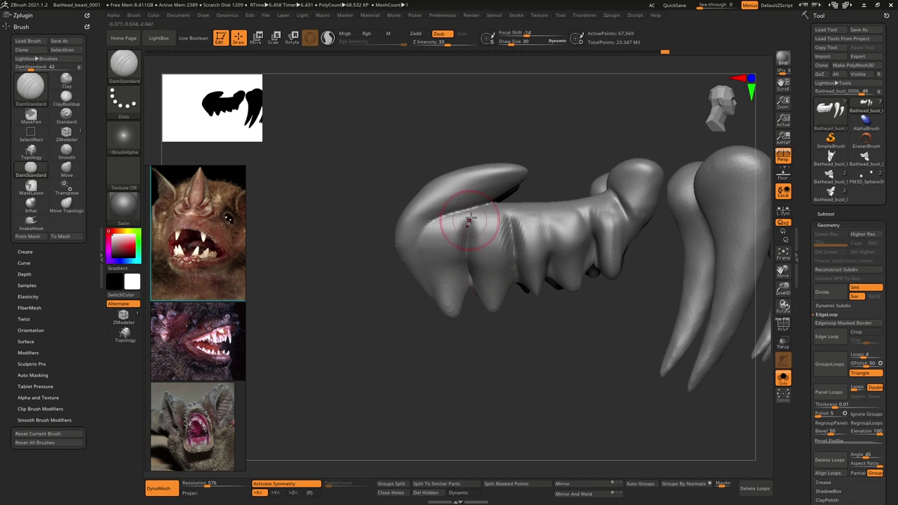
left_click_drag(470, 220, 468, 272)
right_click_drag(466, 232, 510, 222)
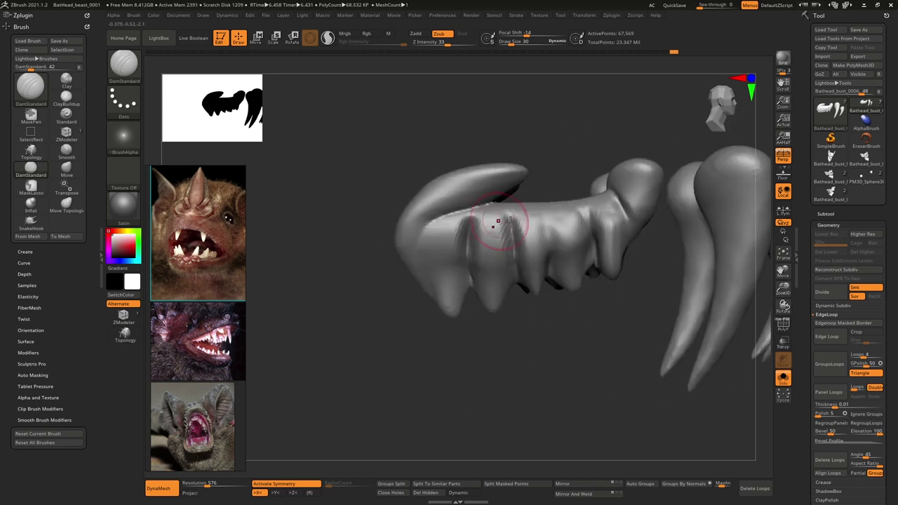
Step: Turn off perspective, cut off the lobes above the back tooth with TrimCurve, and update the DynaMesh
left_click(133, 69, "ctrl+shift")
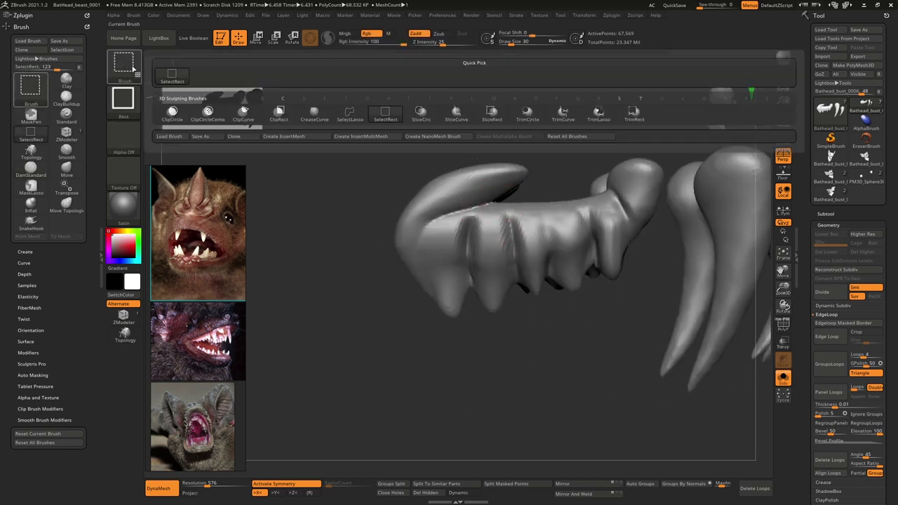
left_click(555, 117, "ctrl+shift")
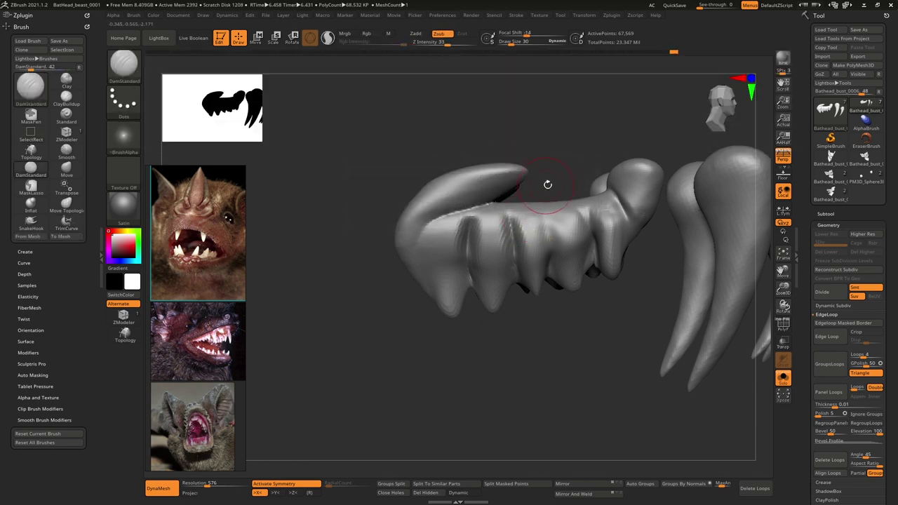
left_click(789, 159)
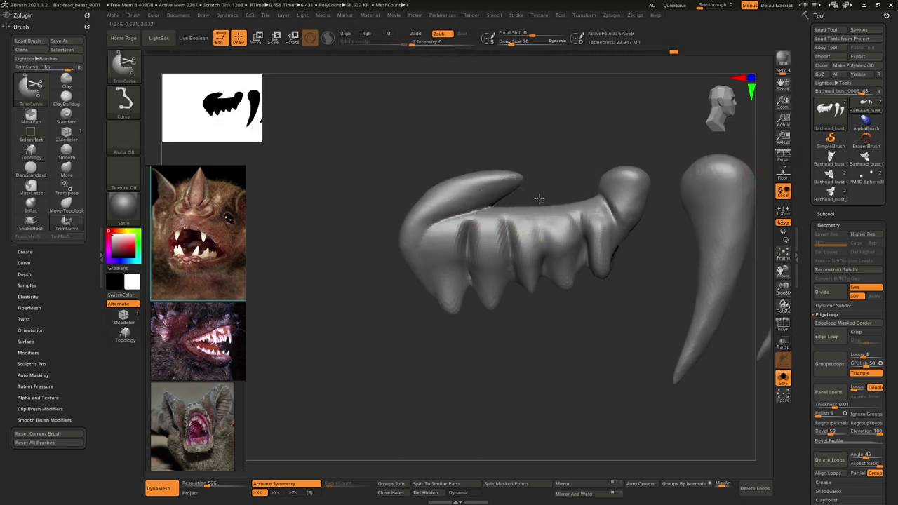
mouse_move(540, 199)
left_mouse_down("ctrl+shift")
mouse_move(459, 212)
mouse_move(553, 133)
mouse_move(591, 126)
left_mouse_up("ctrl+shift")
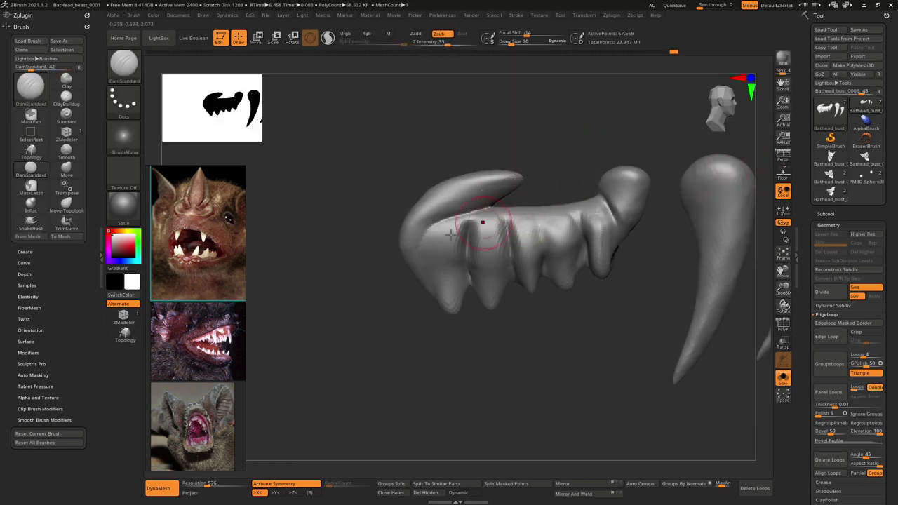
mouse_move(393, 303)
left_mouse_down("ctrl+shift")
mouse_move(424, 240)
mouse_move(472, 209)
mouse_move(442, 219)
mouse_move(559, 187)
left_mouse_up("ctrl+shift")
left_click_drag(529, 156, 463, 159)
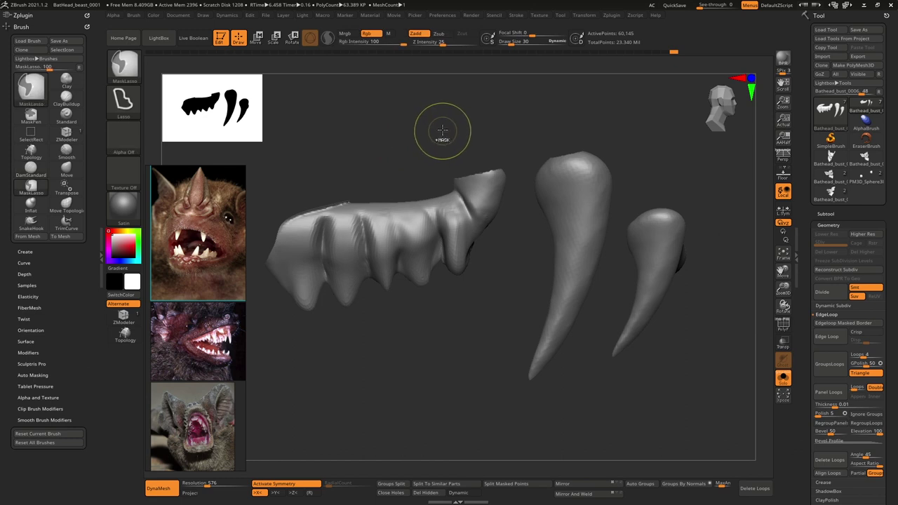
left_click_drag(443, 131, 439, 135, "ctrl")
Step: Smooth the rear outer face of the back tooth below the cut and trim its top edge again with TrimCurve
left_click_drag(381, 148, 402, 184)
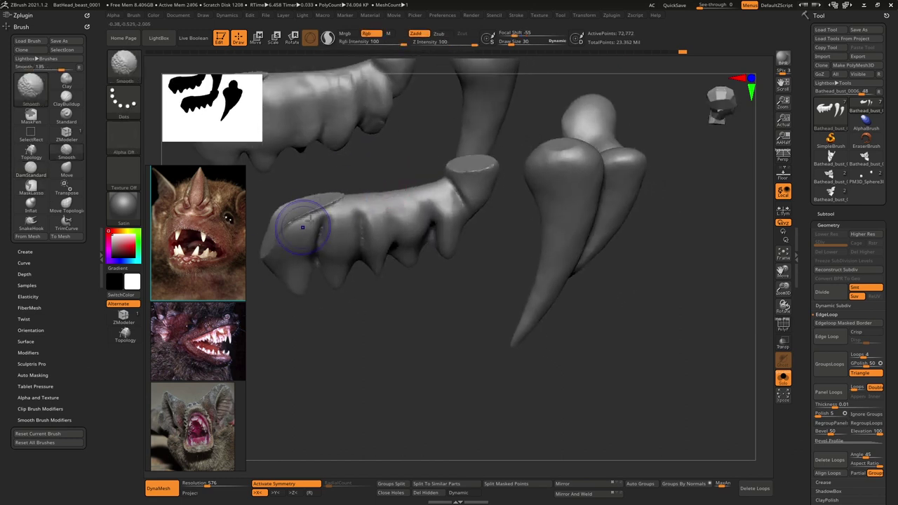
left_click_drag(328, 209, 295, 250, "shift")
right_click_drag(472, 181, 472, 167)
mouse_move(390, 163)
left_mouse_down("ctrl+shift")
mouse_move(453, 163)
mouse_move(525, 95)
mouse_move(521, 134)
mouse_move(543, 78)
left_mouse_up("ctrl+shift")
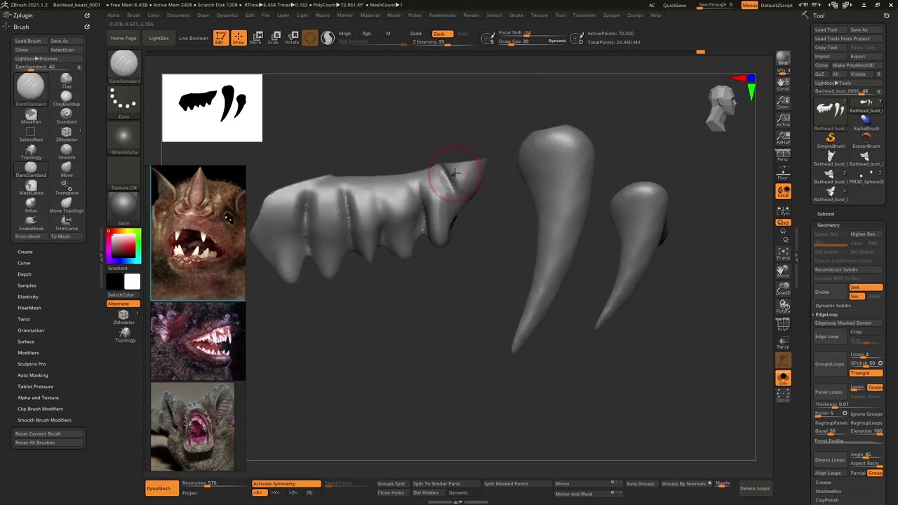
Step: Carve a fine crease beside the front ridge of the back tooth with DamStandard at draw size 14 and smooth the neighbouring groove
mouse_move(454, 173)
right_mouse_down()
mouse_move(401, 176)
mouse_move(440, 190)
right_mouse_up()
mouse_move(480, 162)
right_mouse_down("shift")
mouse_move(446, 184)
mouse_move(480, 207)
right_mouse_up("shift")
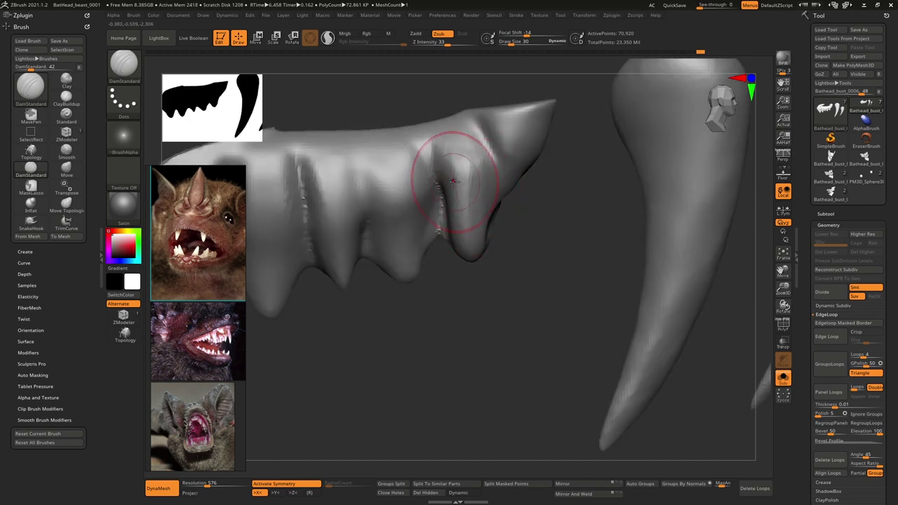
key("[")
key("[")
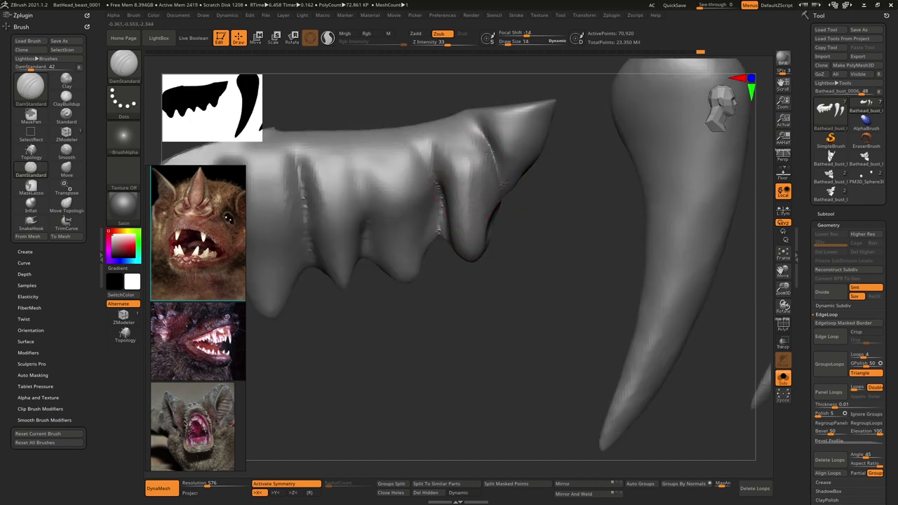
left_click_drag(489, 152, 498, 185)
left_click_drag(439, 194, 441, 238, "shift")
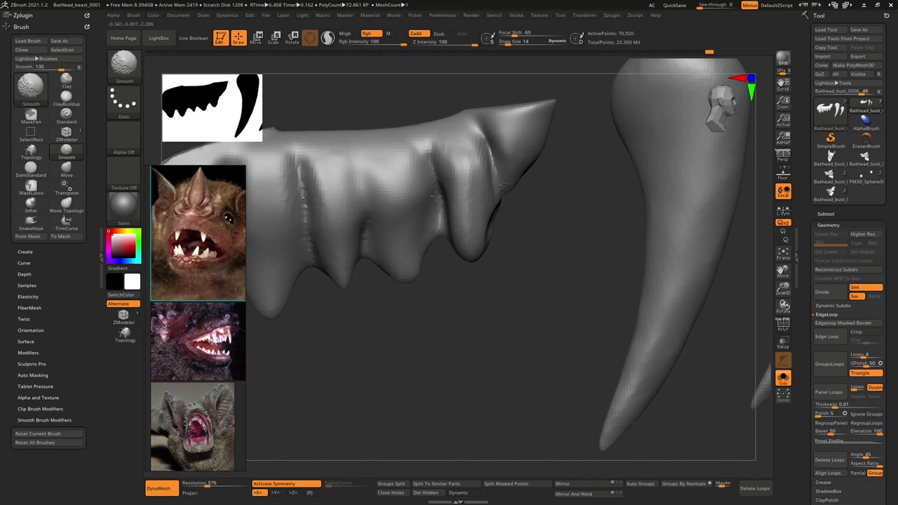
left_click_drag(436, 196, 449, 232, "shift")
Step: Smooth the rough underside between the front cusp and front end of the back tooth, and carve a crease there with DamStandard
mouse_move(450, 238)
right_mouse_down()
mouse_move(438, 195)
mouse_move(463, 222)
right_mouse_up()
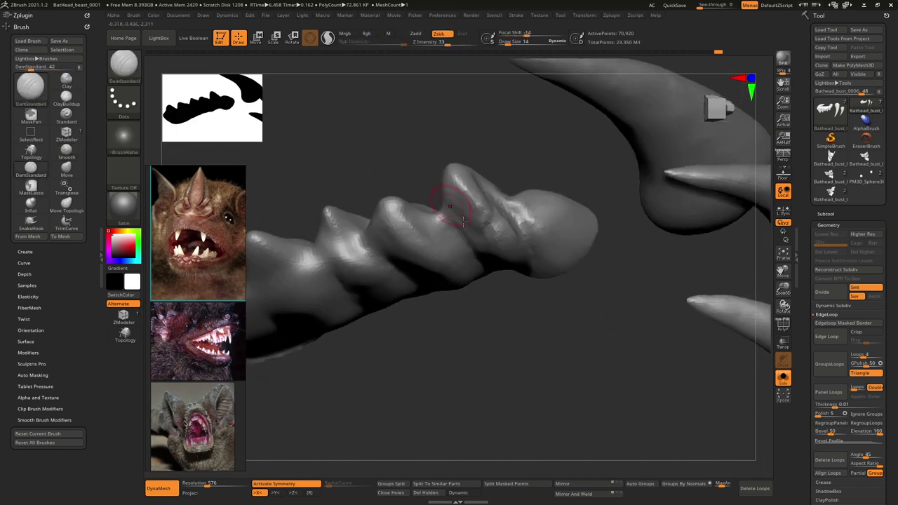
left_click_drag(503, 260, 522, 261, "shift")
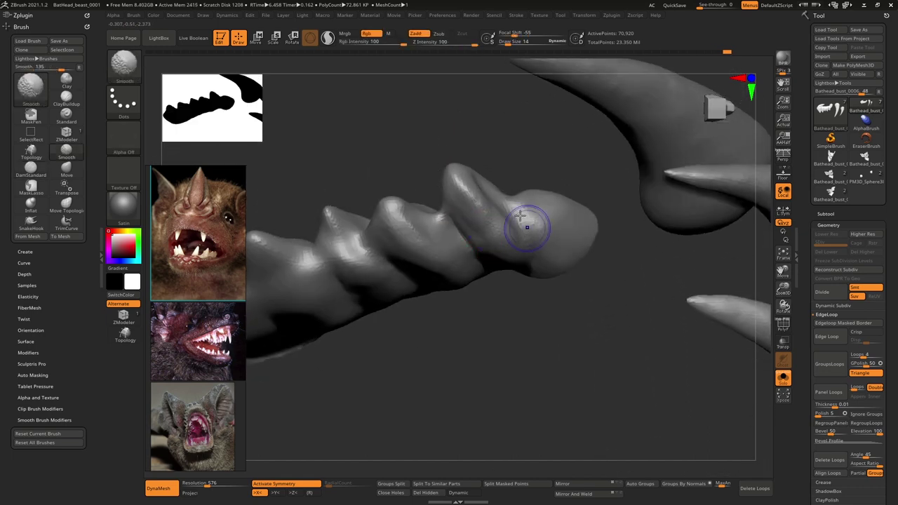
mouse_move(520, 215)
right_mouse_down()
mouse_move(517, 222)
mouse_move(515, 210)
mouse_move(534, 205)
right_mouse_up()
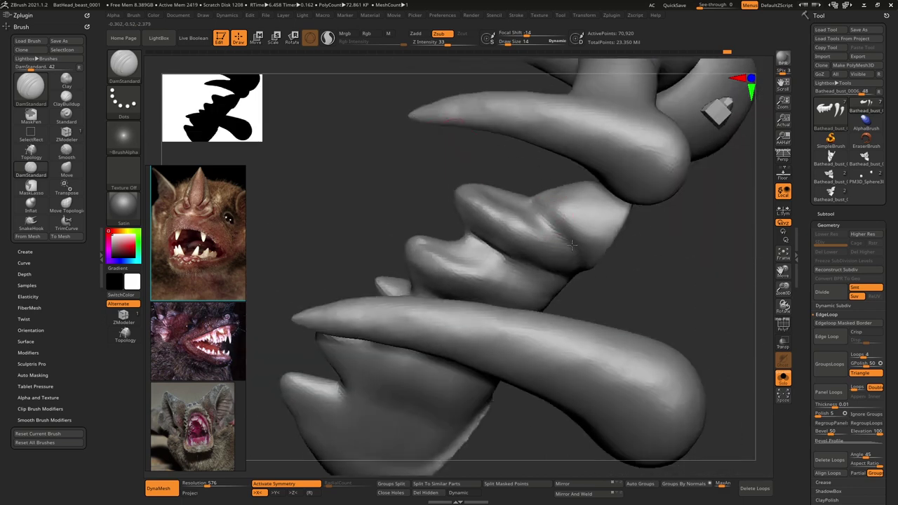
left_click_drag(571, 244, 534, 203)
Step: Deepen the vertical creases between the middle and rear ridges on the outer side of the back tooth with DamStandard
mouse_move(534, 207)
right_mouse_down()
mouse_move(527, 232)
mouse_move(517, 220)
mouse_move(509, 238)
mouse_move(530, 245)
mouse_move(519, 223)
mouse_move(525, 208)
right_mouse_up()
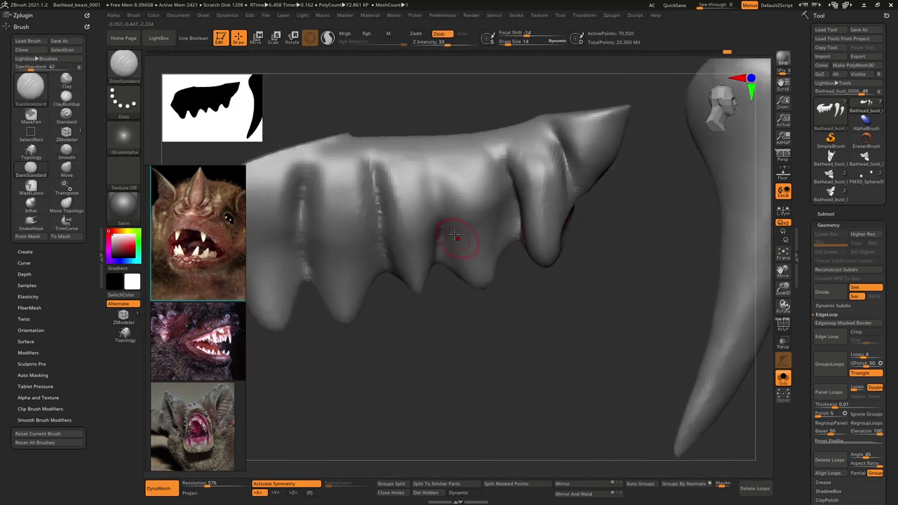
left_click_drag(433, 176, 441, 254)
left_click_drag(428, 154, 439, 185)
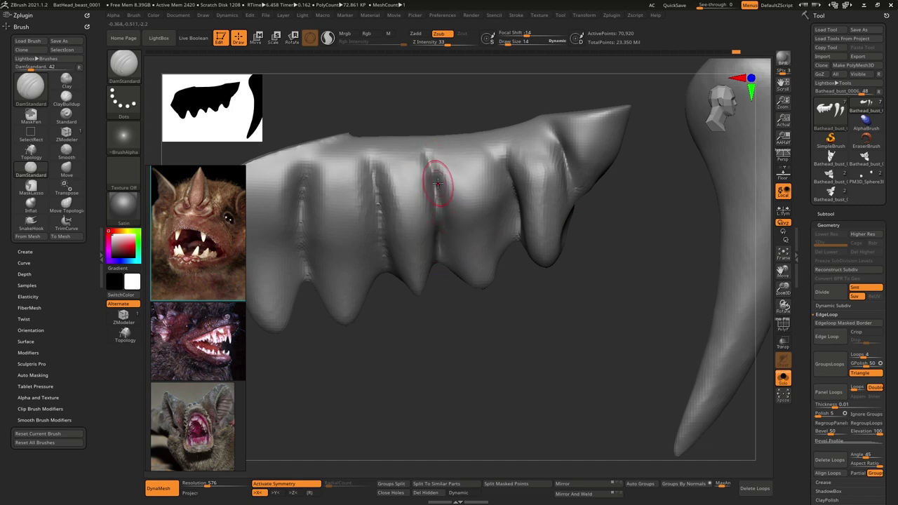
left_click_drag(368, 154, 379, 208)
right_click_drag(417, 237, 515, 227, "alt")
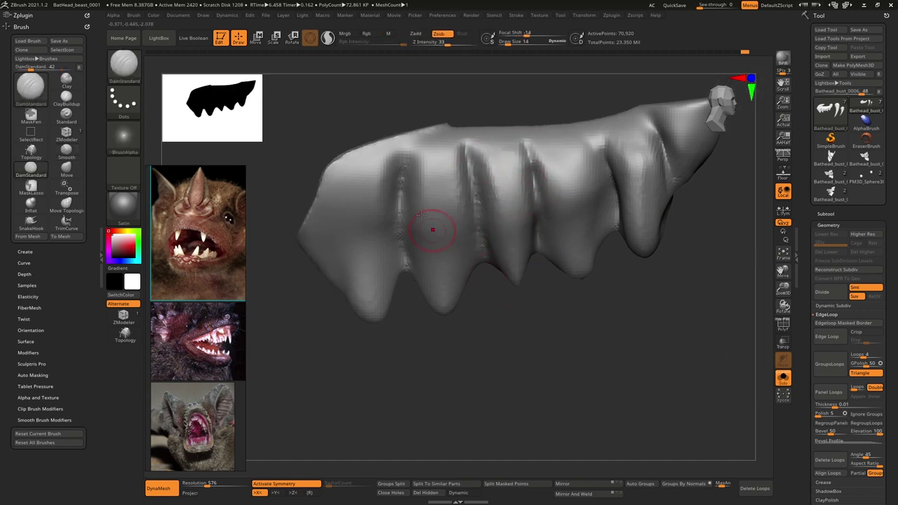
left_click_drag(391, 145, 392, 194)
Step: Build up vertical strokes along the two rearmost ridges on the outer side of the back tooth with ClayBuildup
key("b")
key("c")
key("b")
mouse_move(377, 158)
left_mouse_down()
mouse_move(395, 272)
mouse_move(379, 251)
left_mouse_up()
mouse_move(344, 164)
left_mouse_down()
mouse_move(358, 301)
mouse_move(366, 292)
left_mouse_up()
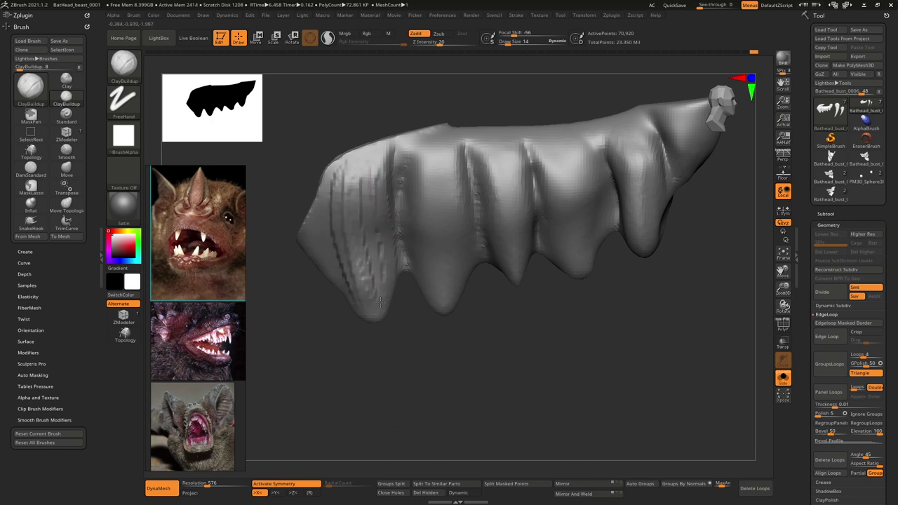
left_click_drag(363, 175, 368, 272)
mouse_move(401, 165)
left_mouse_down()
mouse_move(421, 271)
mouse_move(440, 282)
left_mouse_up()
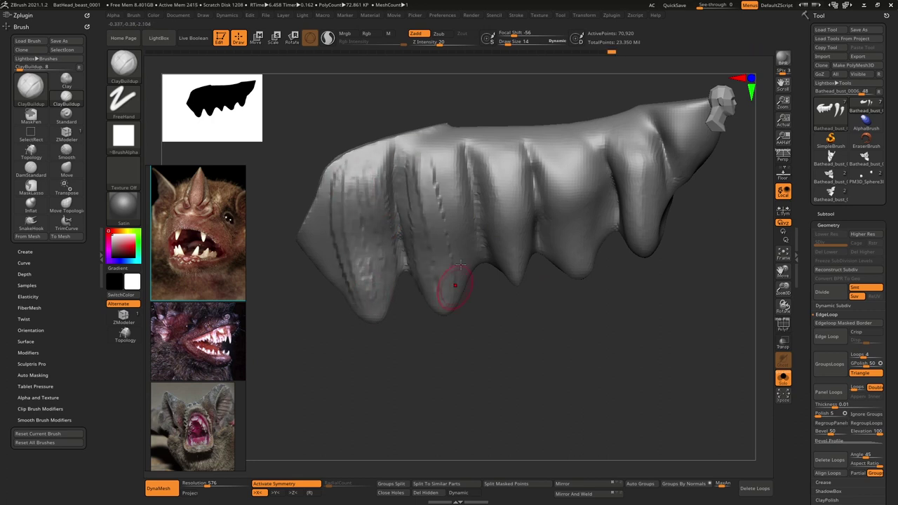
mouse_move(428, 152)
left_mouse_down()
mouse_move(449, 259)
mouse_move(460, 242)
left_mouse_up()
Step: Add vertical ClayBuildup strokes along the middle and front ridges on the outer side of the back tooth
left_click_drag(502, 168, 517, 231)
left_click_drag(489, 150, 508, 246)
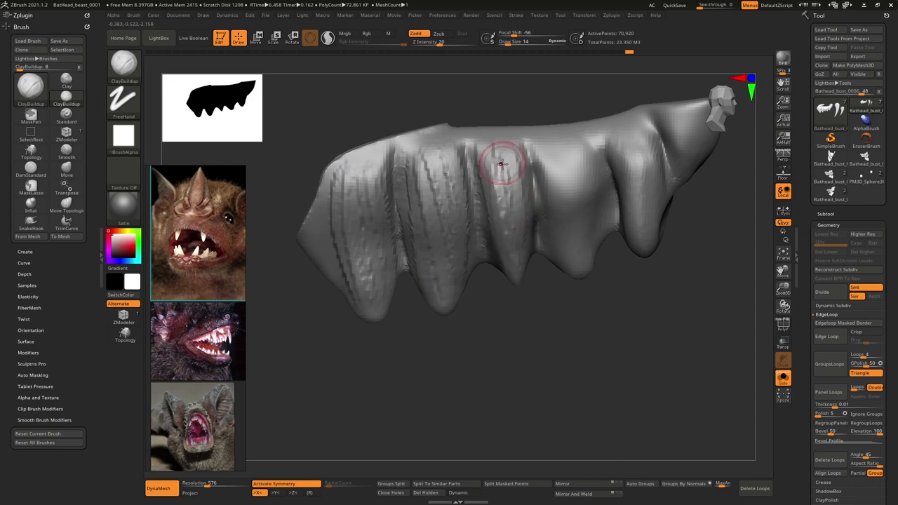
left_click_drag(501, 164, 517, 217)
left_click_drag(547, 160, 570, 256)
mouse_move(561, 156)
left_mouse_down()
mouse_move(564, 213)
mouse_move(576, 198)
left_mouse_up()
left_click_drag(577, 151, 597, 214)
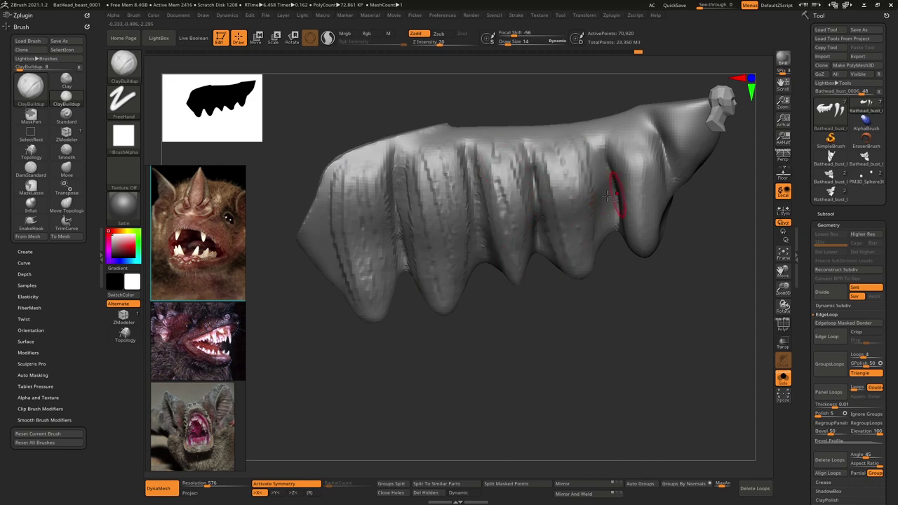
right_click_drag(617, 184, 535, 212, "alt")
left_click_drag(538, 188, 557, 242)
mouse_move(543, 163)
left_mouse_down()
mouse_move(560, 237)
mouse_move(569, 203)
left_mouse_up()
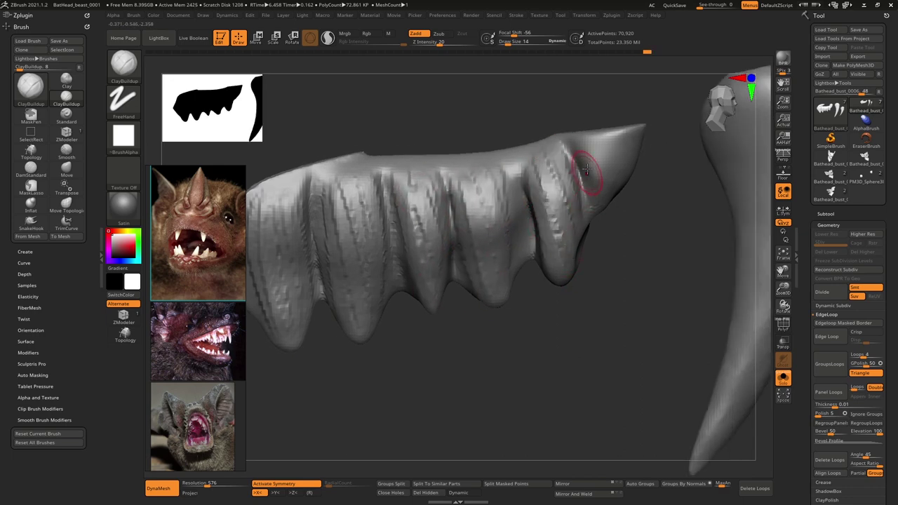
Step: Build up vertical ridges along the inner side of the back tooth with ClayBuildup, from the front to the rear cusp
right_click_drag(608, 147, 583, 264)
mouse_move(582, 263)
left_mouse_down()
mouse_move(540, 180)
mouse_move(469, 232)
mouse_move(517, 217)
mouse_move(517, 194)
mouse_move(515, 229)
left_mouse_up()
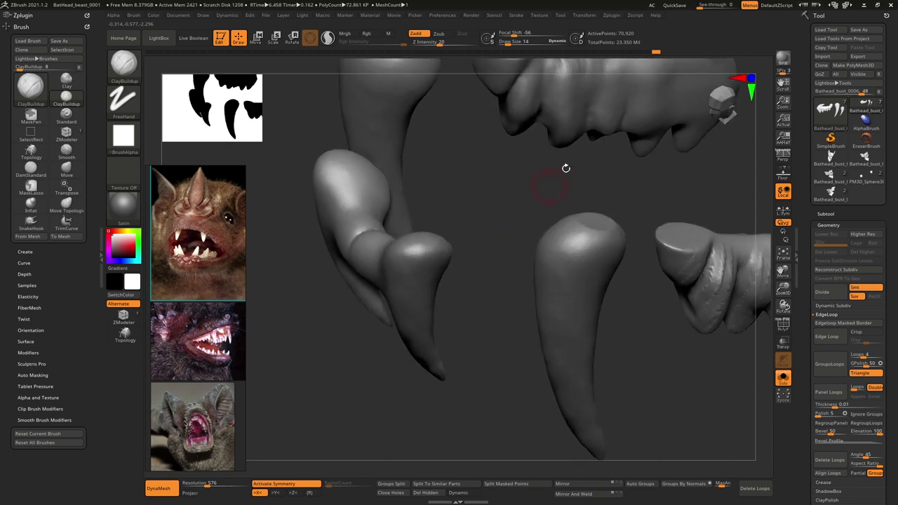
mouse_move(564, 150)
left_mouse_down()
mouse_move(451, 282)
mouse_move(406, 317)
mouse_move(411, 235)
mouse_move(430, 240)
mouse_move(449, 290)
left_mouse_up()
left_click_drag(453, 216, 462, 261)
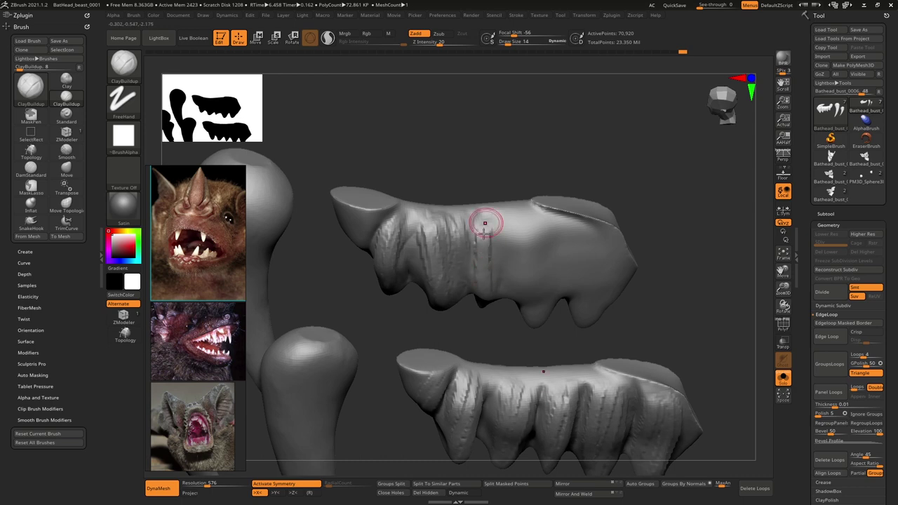
mouse_move(493, 219)
left_mouse_down()
mouse_move(498, 294)
mouse_move(524, 235)
mouse_move(508, 316)
left_mouse_up()
mouse_move(523, 234)
left_mouse_down()
mouse_move(539, 302)
mouse_move(532, 281)
left_mouse_up()
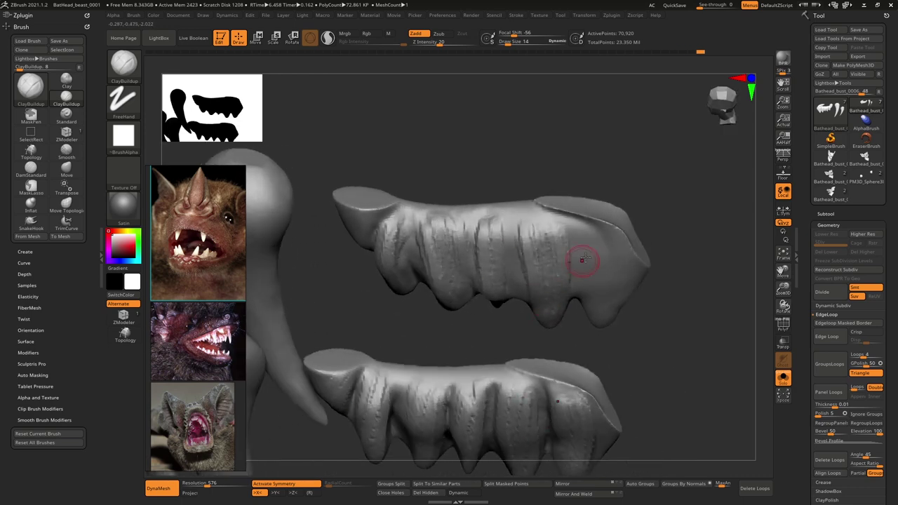
left_click_drag(580, 227, 601, 286)
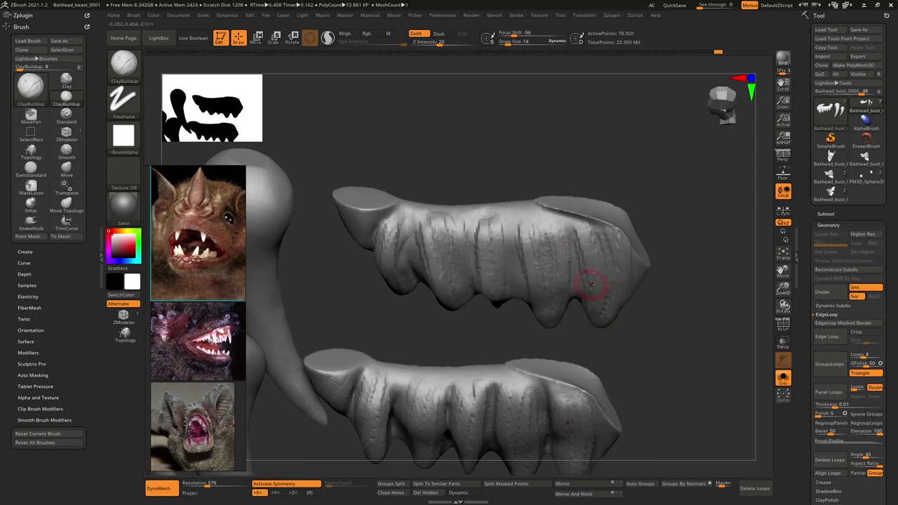
Step: Strengthen the inner ridges above the middle and rear cusps of the back tooth with more ClayBuildup strokes
mouse_move(485, 175)
left_mouse_down()
mouse_move(489, 165)
mouse_move(515, 170)
mouse_move(503, 159)
mouse_move(496, 179)
left_mouse_up()
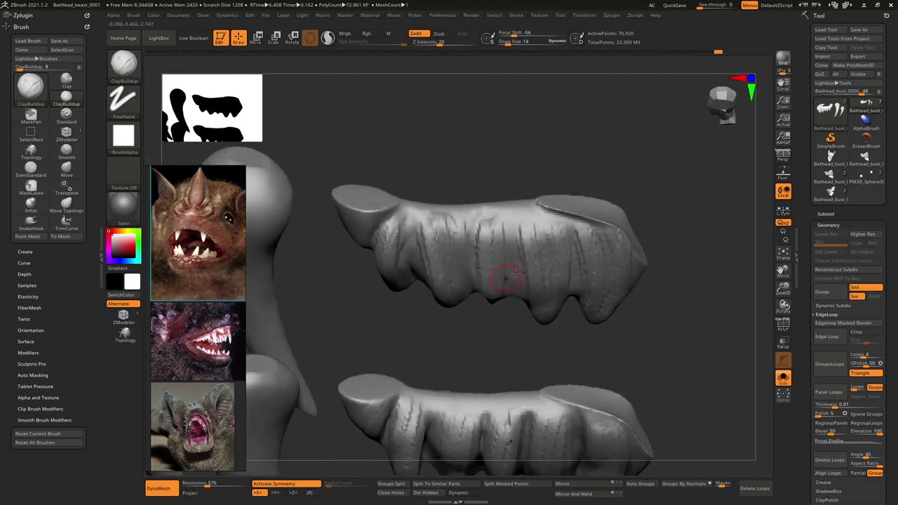
mouse_move(502, 333)
left_mouse_down()
mouse_move(499, 357)
mouse_move(512, 265)
mouse_move(502, 306)
left_mouse_up()
mouse_move(508, 243)
left_mouse_down()
mouse_move(504, 300)
mouse_move(484, 296)
mouse_move(512, 291)
left_mouse_up()
mouse_move(524, 260)
left_mouse_down()
mouse_move(533, 329)
mouse_move(558, 304)
left_mouse_up()
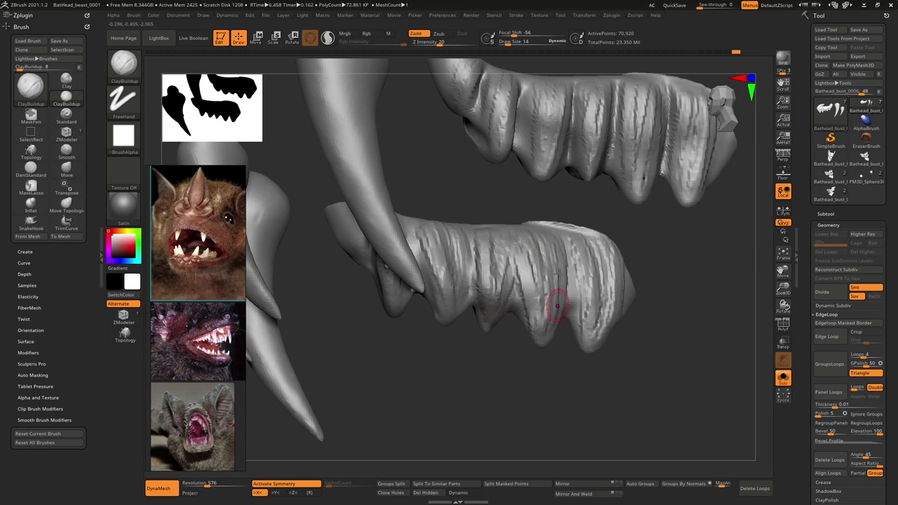
Step: Add vertical ClayBuildup strokes over the rear and front cusps on the inner side of the back tooth
mouse_move(564, 255)
left_mouse_down()
mouse_move(573, 329)
mouse_move(588, 327)
left_mouse_up()
left_click_drag(596, 249, 600, 315)
left_click_drag(593, 280, 598, 314)
mouse_move(478, 249)
left_mouse_down()
mouse_move(484, 260)
mouse_move(462, 303)
mouse_move(445, 306)
left_mouse_up()
mouse_move(444, 306)
right_mouse_down()
mouse_move(392, 280)
mouse_move(426, 260)
right_mouse_up()
mouse_move(426, 259)
left_mouse_down()
mouse_move(437, 231)
mouse_move(443, 267)
left_mouse_up()
left_click_drag(436, 206, 435, 265)
mouse_move(435, 265)
right_mouse_down()
mouse_move(449, 252)
mouse_move(472, 274)
mouse_move(446, 180)
right_mouse_up()
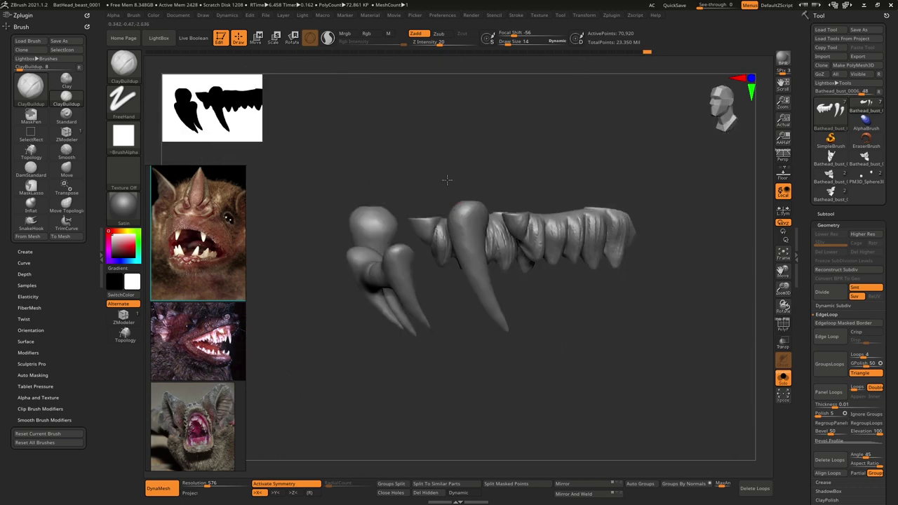
Step: Soften the built-up ridges on both sides of the back teeth with the Smooth brush at draw size 51
left_click_drag(447, 181, 475, 216)
key("space")
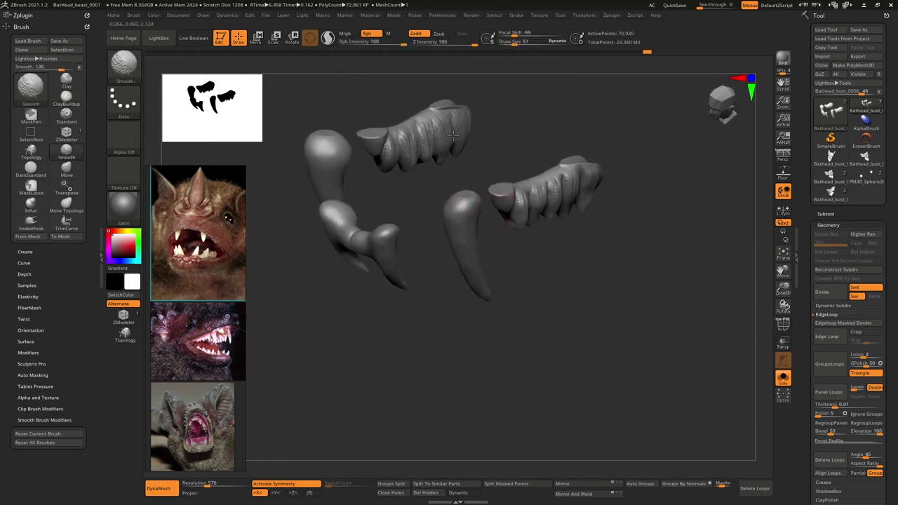
left_click_drag(371, 146, 384, 169, "shift")
mouse_move(384, 169)
right_mouse_down()
mouse_move(467, 161)
mouse_move(599, 233)
right_mouse_up()
right_click_drag(529, 210, 517, 237)
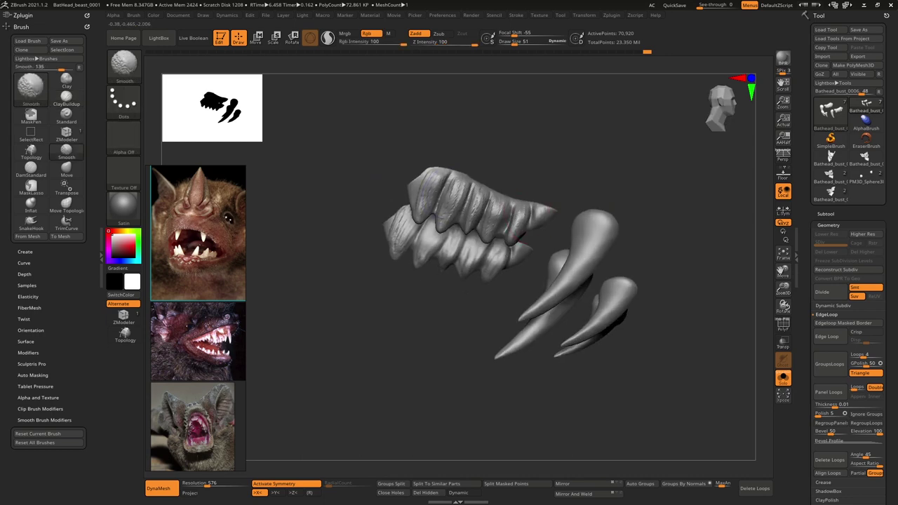
left_click_drag(428, 189, 448, 203, "shift")
mouse_move(579, 192)
left_mouse_down("shift")
mouse_move(594, 161)
mouse_move(584, 215)
left_mouse_up("shift")
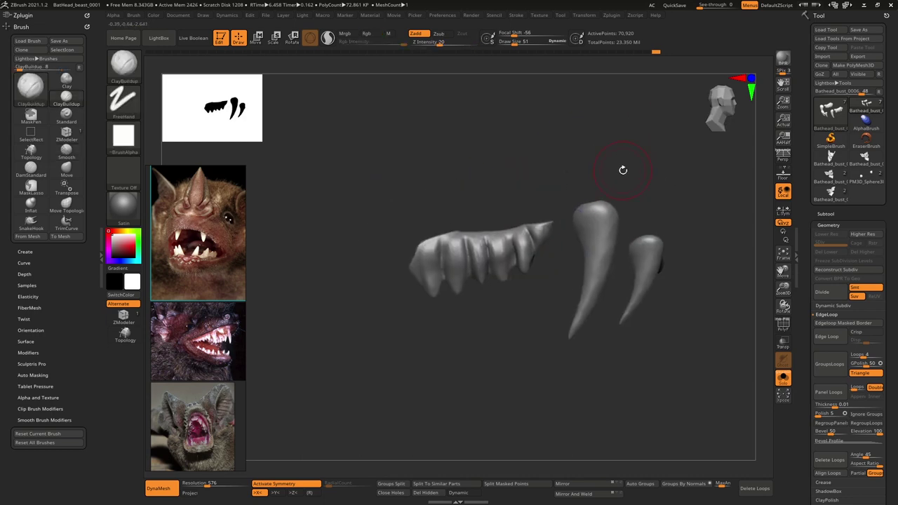
Step: Show the whole bust again and render it with BPR
left_click(783, 379)
right_click_drag(550, 265, 551, 175, "ctrl")
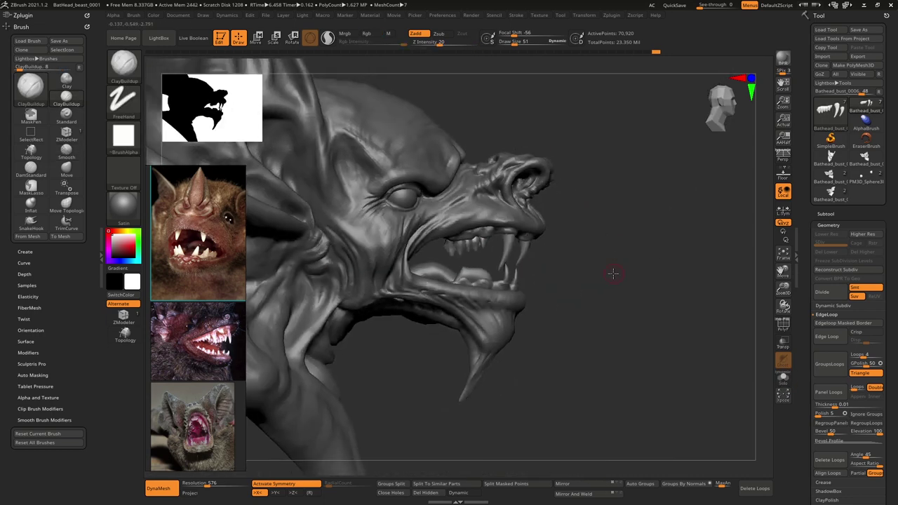
right_click_drag(613, 272, 580, 210, "ctrl")
right_click_drag(591, 250, 594, 275)
left_click_drag(607, 224, 629, 234, "alt")
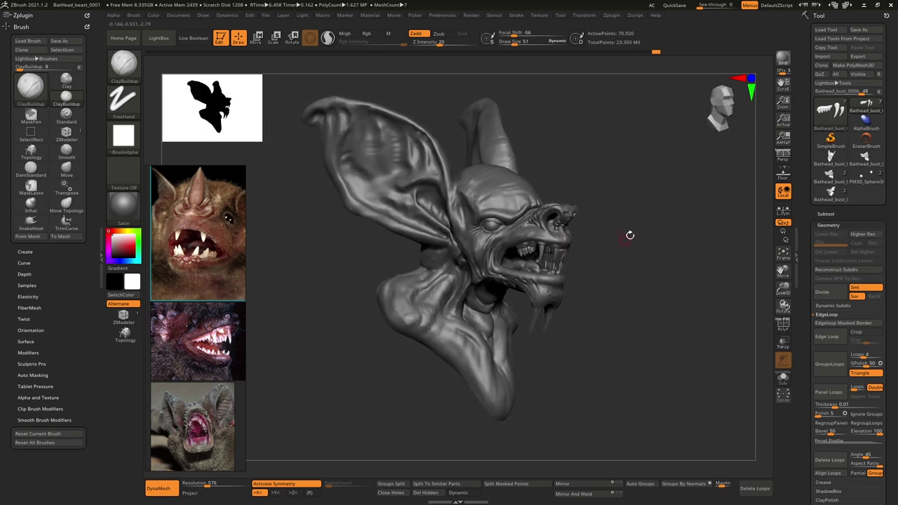
left_click(787, 64)
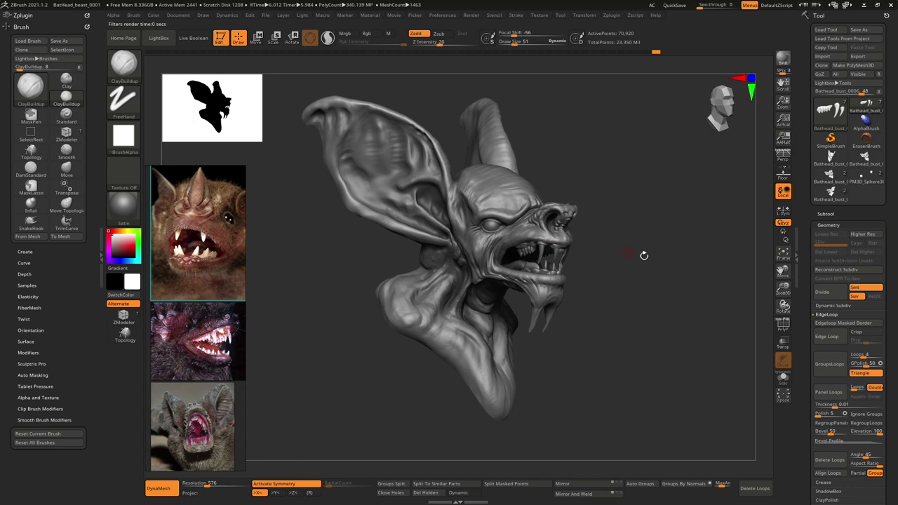
Step: Trim along the rear edge of the last upper back tooth with TrimCurve
left_click_drag(644, 256, 610, 421)
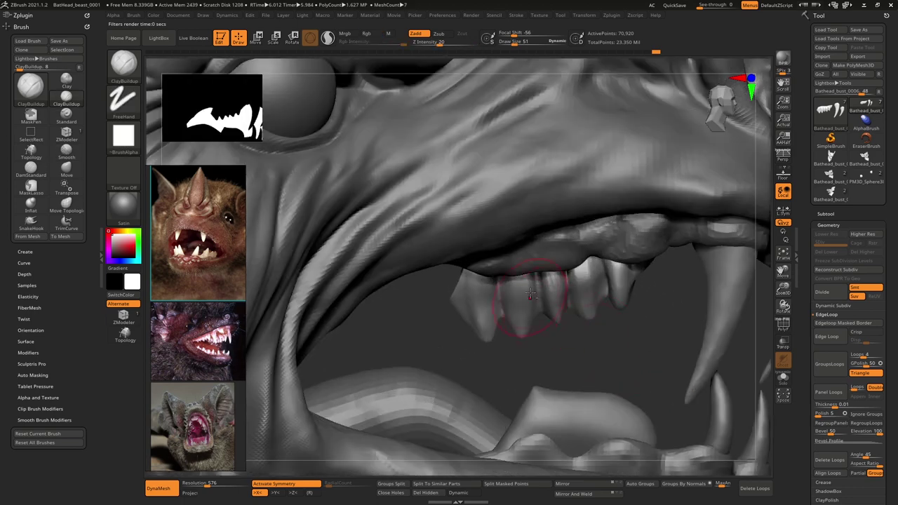
right_click_drag(530, 293, 538, 262, "alt")
left_click_drag(485, 336, 465, 212, "ctrl+shift")
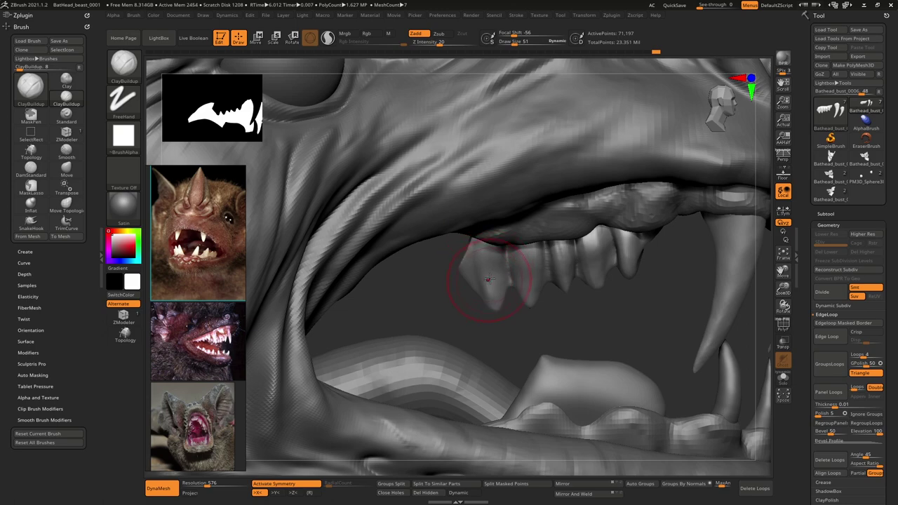
right_click_drag(489, 279, 461, 268)
key("b")
key("m")
key("v")
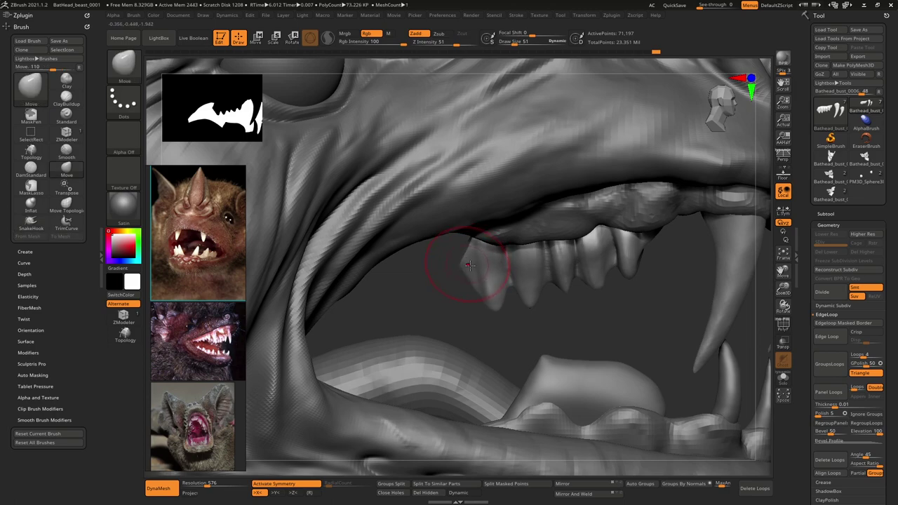
right_click_drag(470, 264, 490, 270)
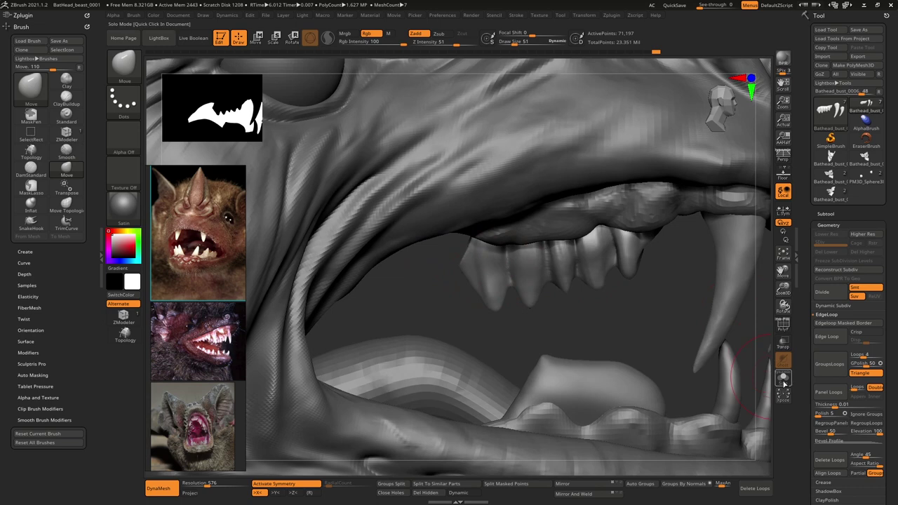
Step: Isolate the teeth and cut the protruding rear end off the back teeth with a straight TrimCurve line
left_click(783, 380)
left_click_drag(493, 351, 471, 273, "ctrl+shift")
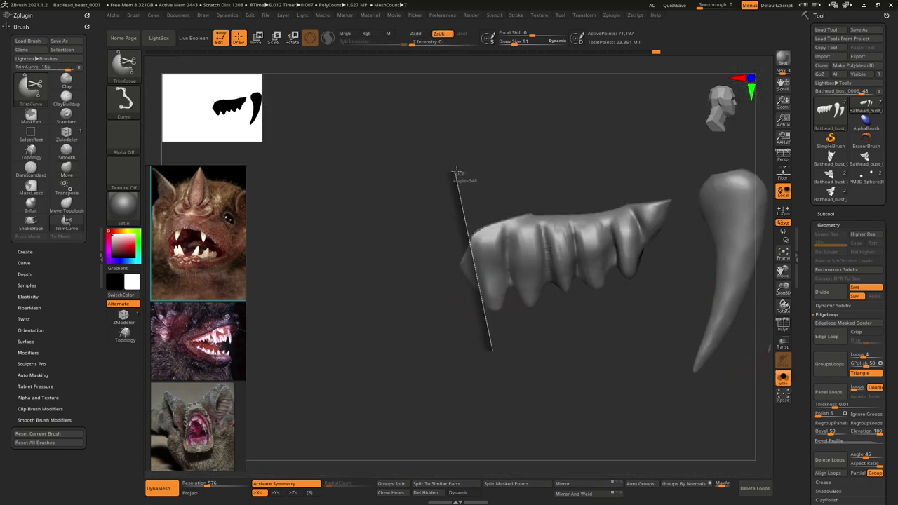
left_click_drag(456, 171, 455, 170, "ctrl+shift")
mouse_move(463, 201)
right_mouse_down()
mouse_move(518, 211)
mouse_move(463, 220)
mouse_move(502, 254)
right_mouse_up()
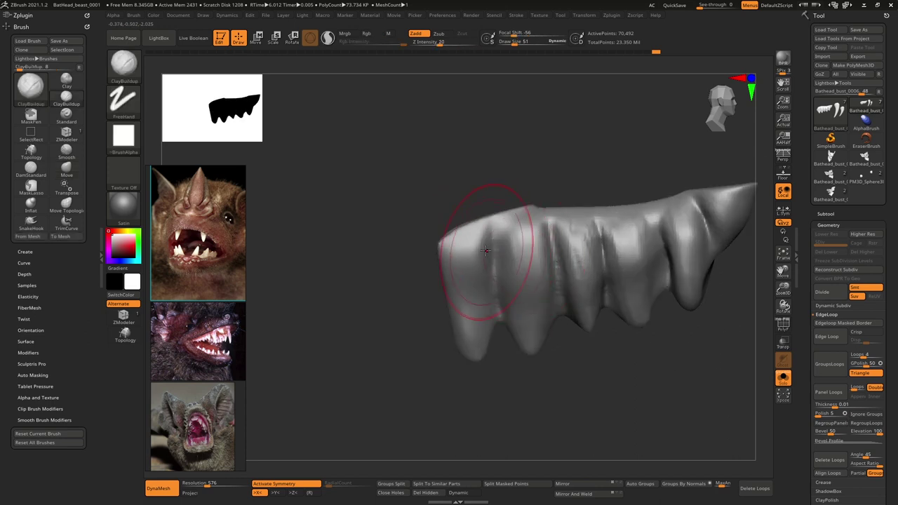
Step: Build up the trimmed rear cusp of the back teeth with ClayBuildup at draw size 23, then smooth the strokes
key("[")
left_click_drag(485, 250, 466, 253)
right_click_drag(452, 271, 495, 257)
key("[")
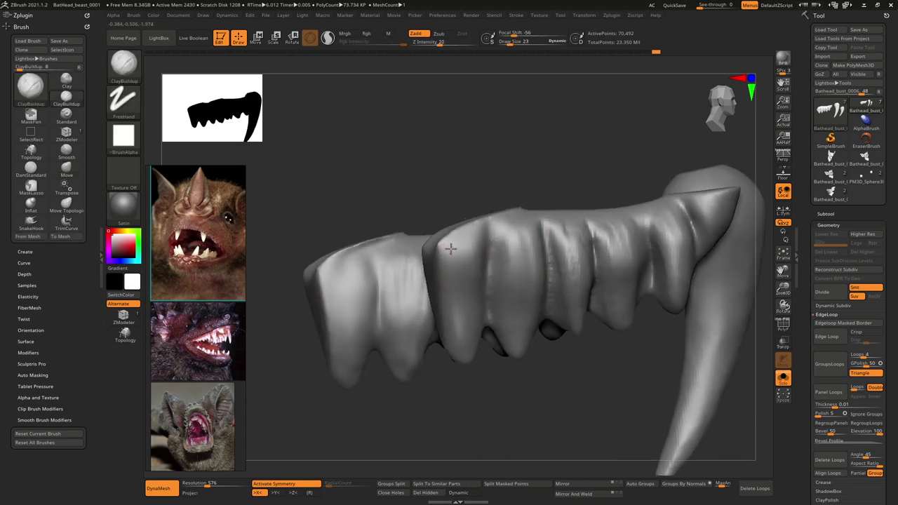
left_click_drag(452, 249, 454, 275)
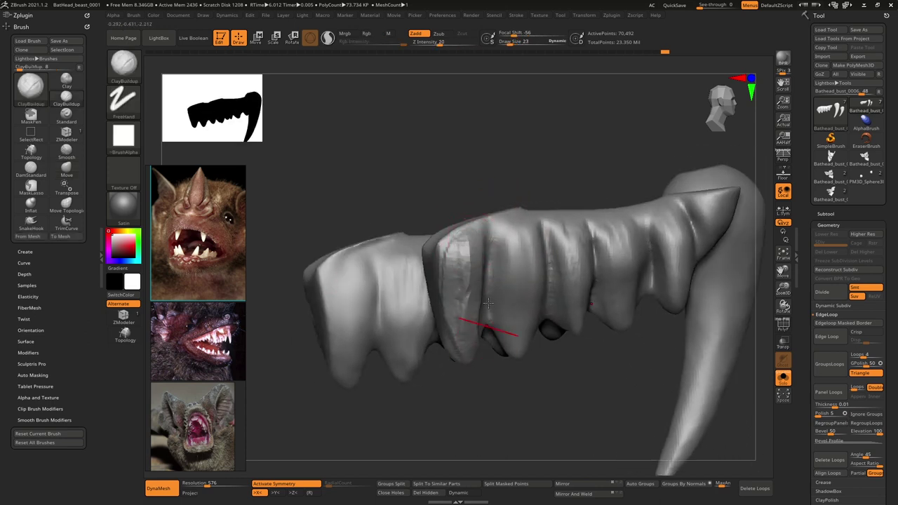
right_click_drag(488, 303, 524, 281)
mouse_move(526, 274)
left_mouse_down()
mouse_move(538, 235)
mouse_move(517, 302)
mouse_move(549, 246)
left_mouse_up()
right_click_drag(595, 241, 604, 239)
mouse_move(561, 279)
left_mouse_down("shift")
mouse_move(532, 255)
mouse_move(489, 281)
mouse_move(483, 304)
left_mouse_up("shift")
mouse_move(491, 298)
right_mouse_down("ctrl")
mouse_move(555, 171)
mouse_move(488, 220)
right_mouse_up("ctrl")
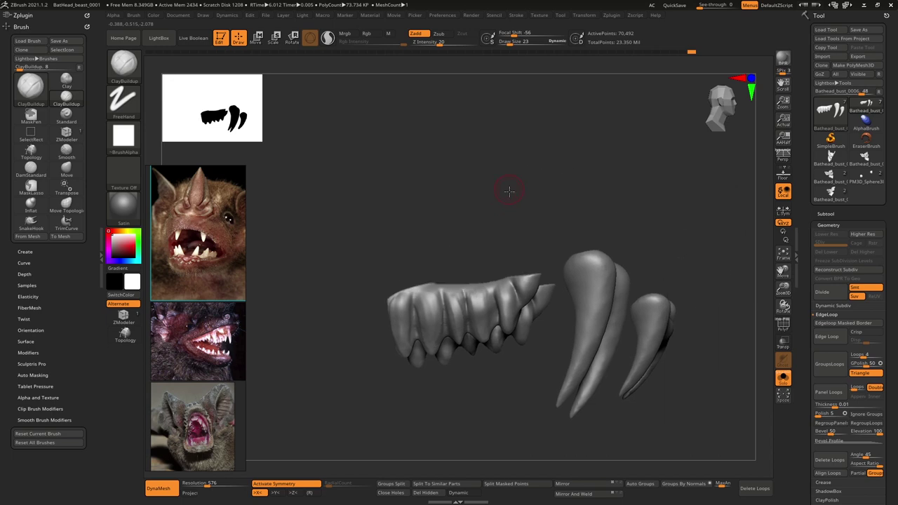
Step: Show the whole bust again and pull small teeth down from the bridge between the upper front fangs with SnakeHook
right_click_drag(509, 192, 536, 129)
right_click_drag(536, 130, 583, 188, "alt")
left_click(785, 379)
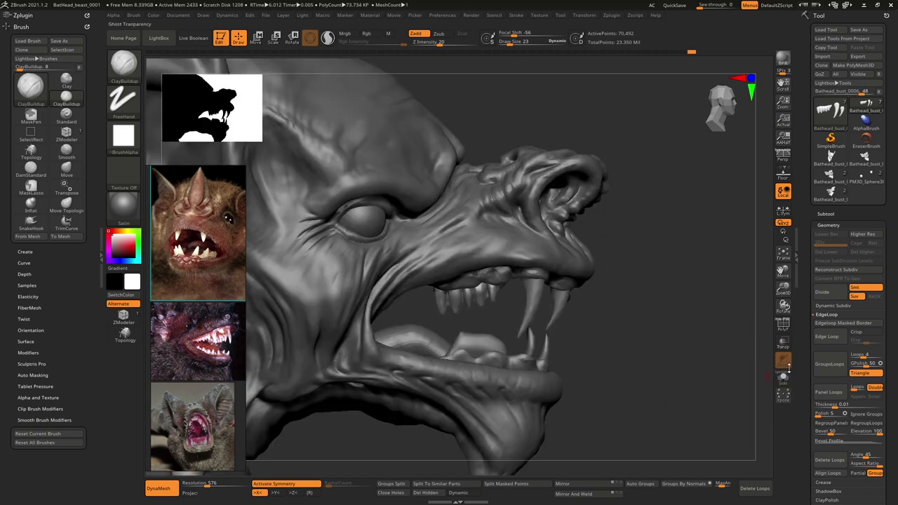
mouse_move(666, 273)
right_mouse_down()
mouse_move(544, 258)
mouse_move(628, 284)
mouse_move(671, 325)
mouse_move(657, 297)
mouse_move(642, 297)
right_mouse_up()
right_click_drag(585, 245, 596, 298, "ctrl")
right_click_drag(596, 298, 449, 263)
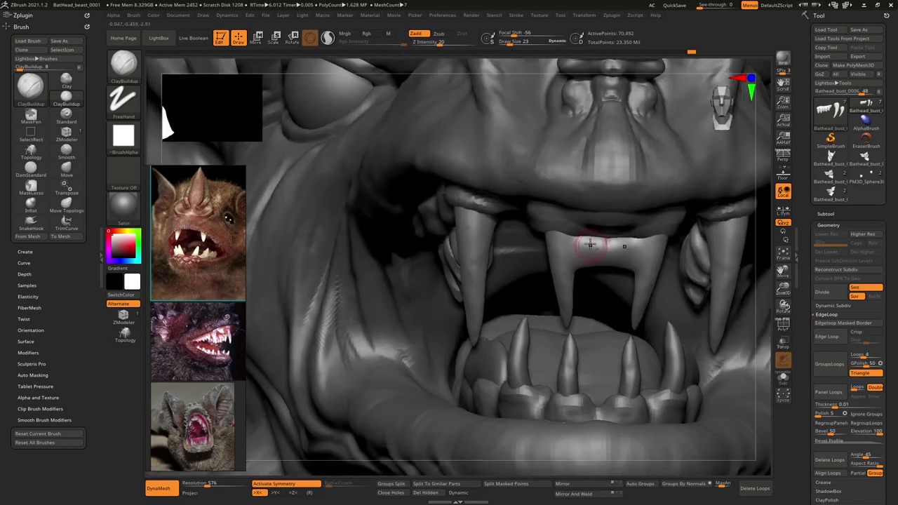
right_click_drag(591, 245, 563, 263, "ctrl")
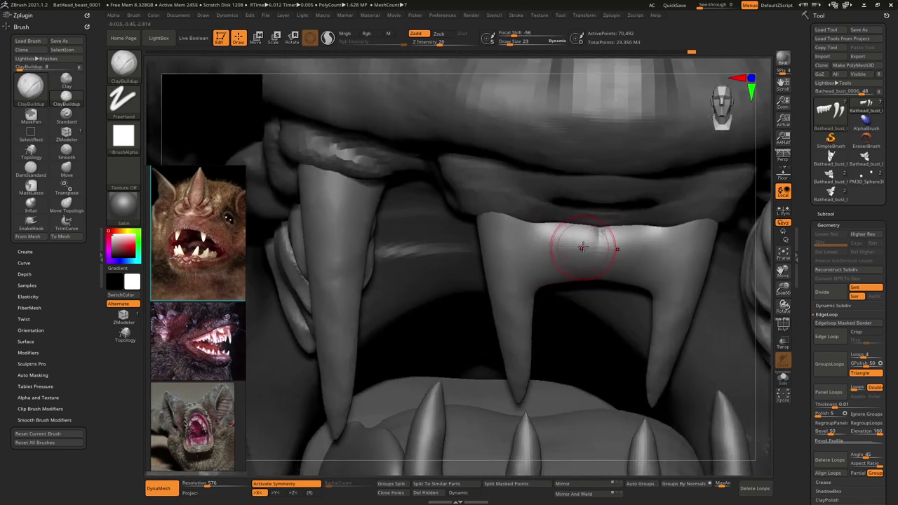
key("b")
key("s")
key("h")
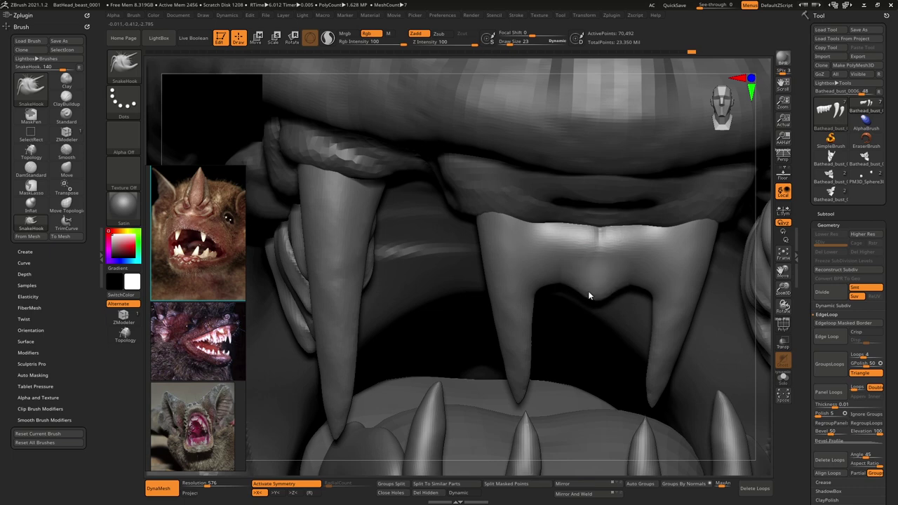
mouse_move(558, 282)
left_mouse_down()
mouse_move(552, 308)
mouse_move(568, 267)
mouse_move(575, 298)
mouse_move(591, 299)
mouse_move(596, 285)
left_mouse_up()
key("space")
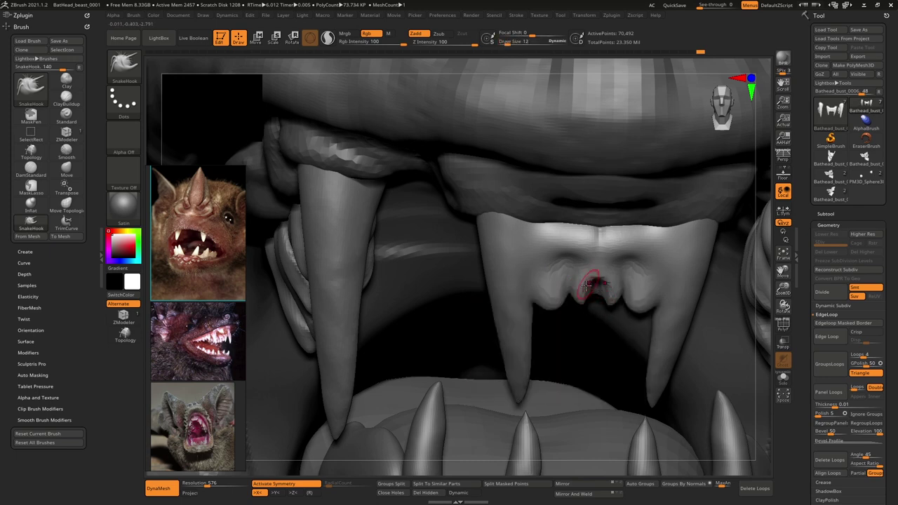
Step: Build up vertical ridges on the front of the small teeth between the fangs with ClayBuildup at draw size 12
key("b")
key("c")
key("b")
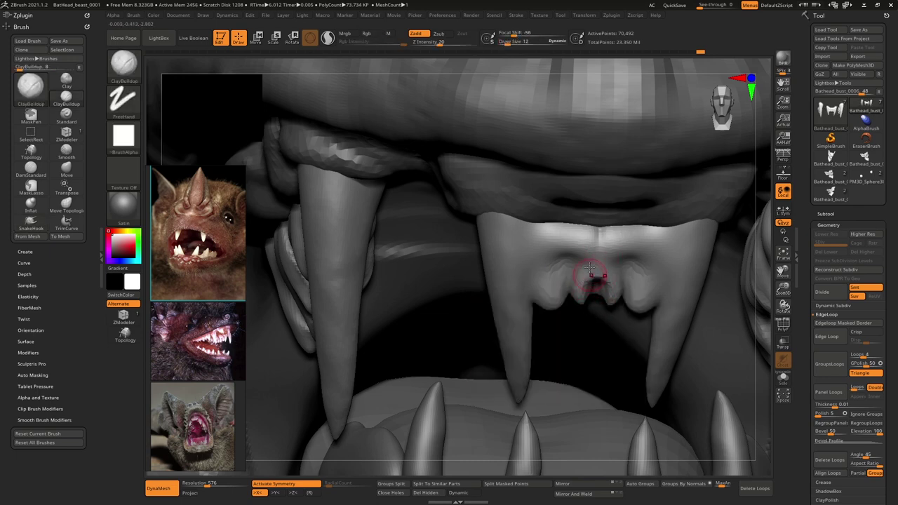
mouse_move(577, 247)
left_mouse_down()
mouse_move(589, 243)
mouse_move(576, 240)
mouse_move(578, 253)
mouse_move(549, 297)
left_mouse_up()
left_click_drag(540, 230, 543, 294)
left_click_drag(536, 245, 541, 299)
mouse_move(557, 233)
left_mouse_down()
mouse_move(555, 266)
mouse_move(538, 230)
mouse_move(540, 294)
mouse_move(556, 261)
mouse_move(553, 291)
mouse_move(541, 251)
mouse_move(558, 283)
mouse_move(581, 264)
mouse_move(583, 289)
mouse_move(543, 255)
mouse_move(537, 227)
mouse_move(551, 272)
left_mouse_up()
right_click_drag(557, 268, 578, 237)
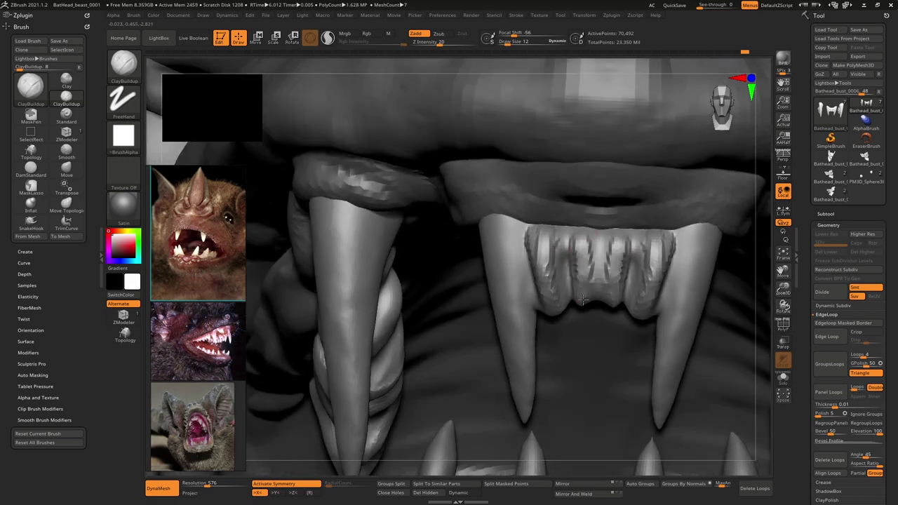
left_click_drag(570, 220, 574, 246)
mouse_move(566, 251)
right_mouse_down()
mouse_move(591, 241)
mouse_move(459, 226)
mouse_move(509, 227)
mouse_move(504, 258)
mouse_move(483, 258)
mouse_move(480, 234)
mouse_move(514, 234)
right_mouse_up()
key("space")
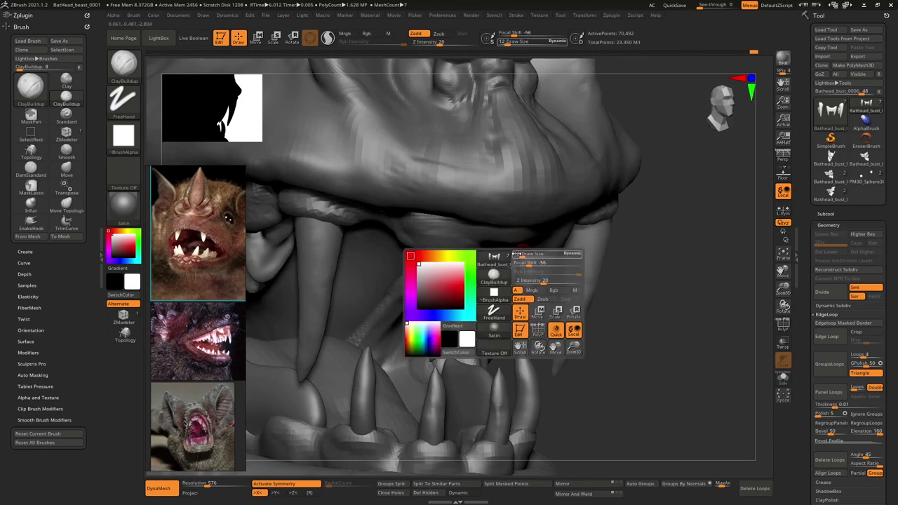
left_click_drag(522, 253, 532, 251)
key("b")
key("m")
key("v")
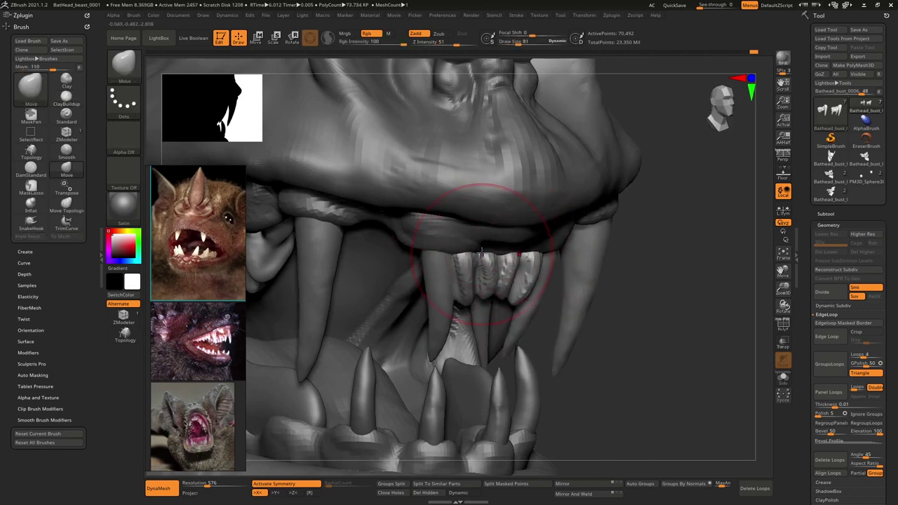
right_click_drag(481, 254, 519, 277)
Step: Isolate the teeth and build up the back of the small front teeth with ClayBuildup at draw size 17
left_click(783, 382)
key("b")
key("c")
key("b")
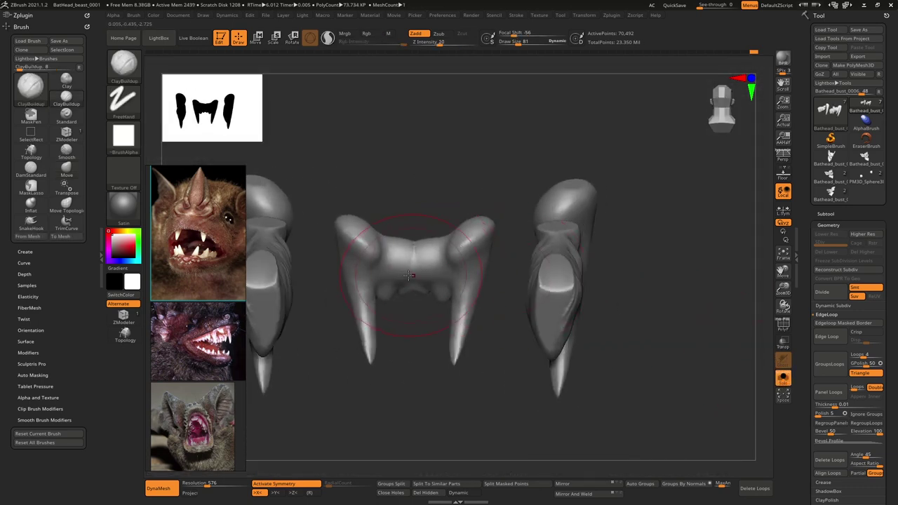
right_click_drag(413, 278, 417, 260)
key("space")
left_click_drag(450, 276, 425, 278)
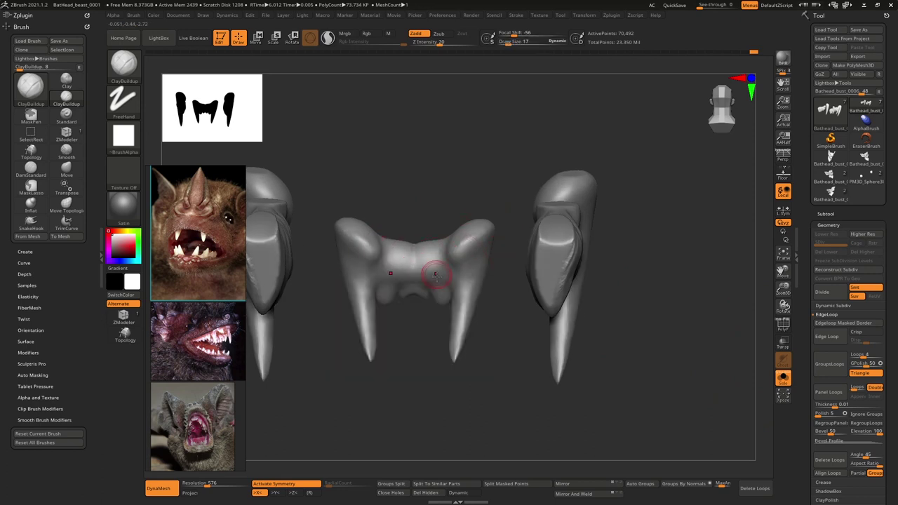
right_click_drag(437, 276, 440, 251)
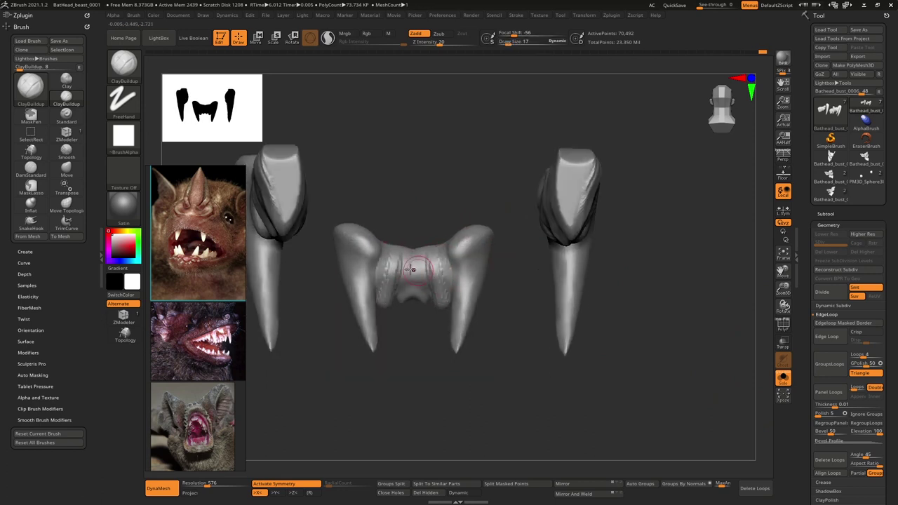
Step: Add finer vertical ClayBuildup strokes at draw size 12 across the back of the small front teeth
key("space")
left_click_drag(422, 272, 419, 272)
right_click_drag(420, 264, 420, 298, "ctrl")
left_click_drag(422, 293, 424, 353)
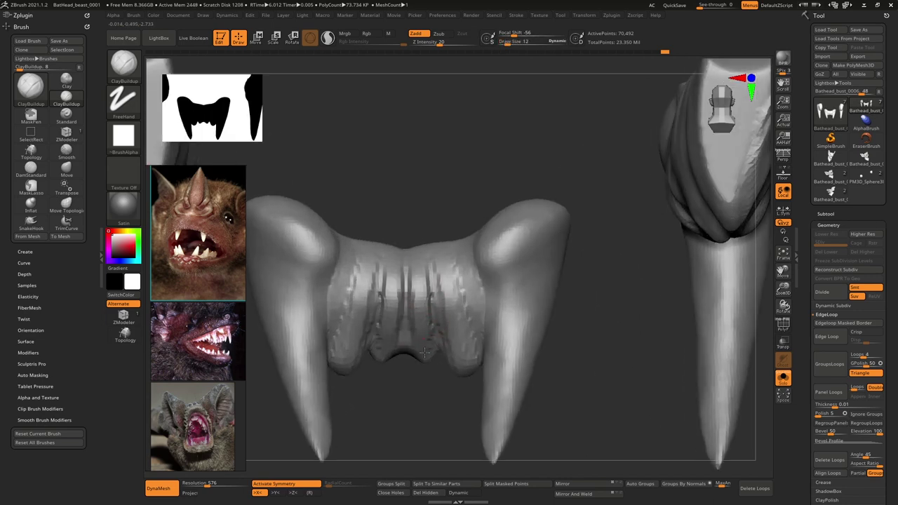
mouse_move(459, 268)
left_mouse_down()
mouse_move(463, 355)
mouse_move(472, 342)
left_mouse_up()
right_click_drag(469, 286, 467, 317)
left_click_drag(464, 265, 468, 355)
Step: Carve vertical creases between the small teeth and beside the fangs on their back side with DamStandard
key("b")
key("d")
key("s")
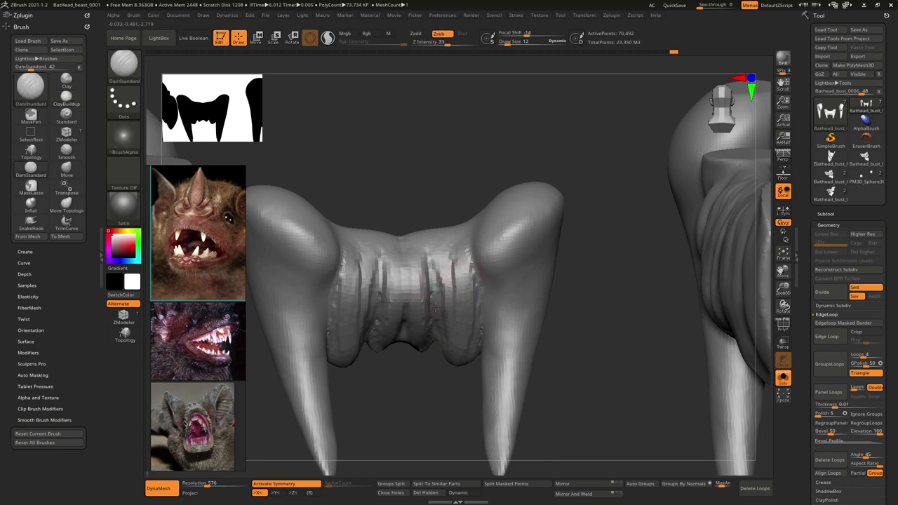
left_click_drag(470, 250, 485, 352)
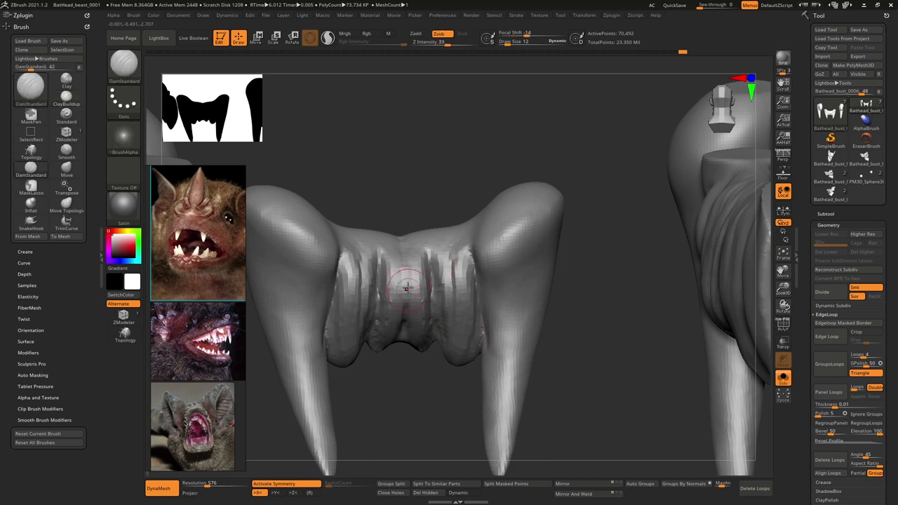
left_click_drag(432, 261, 435, 344)
Step: Smooth the ridges of the small front teeth and carve the separating grooves on their front side with DamStandard
key("shift")
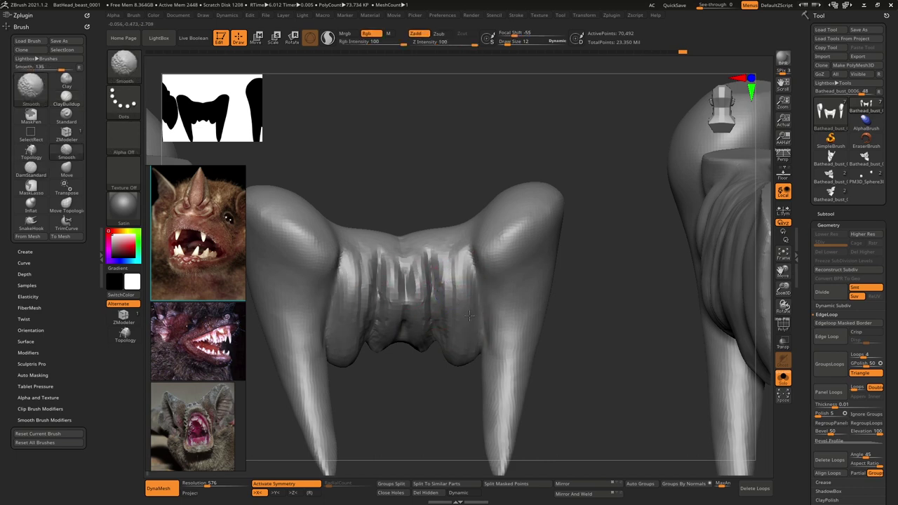
mouse_move(401, 263)
right_mouse_down()
mouse_move(533, 266)
mouse_move(432, 294)
mouse_move(432, 266)
right_mouse_up()
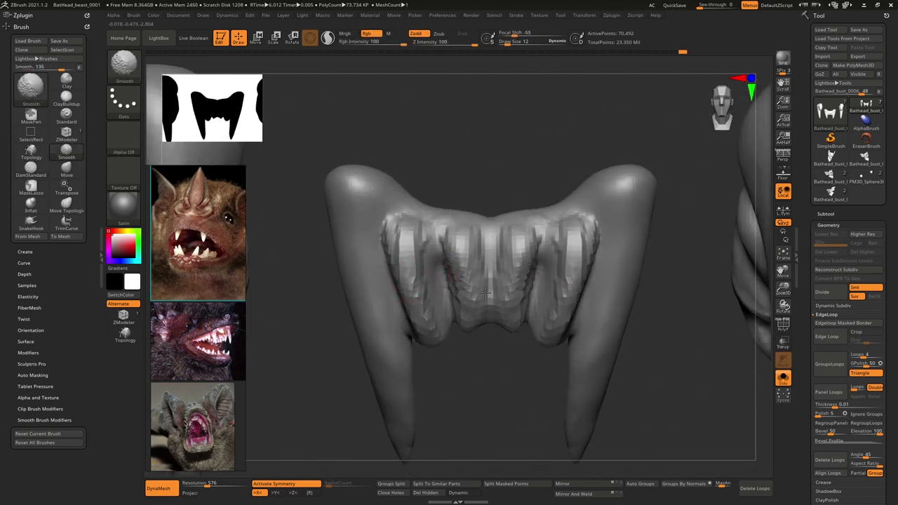
mouse_move(441, 236)
left_mouse_down("shift")
mouse_move(418, 251)
mouse_move(413, 334)
left_mouse_up("shift")
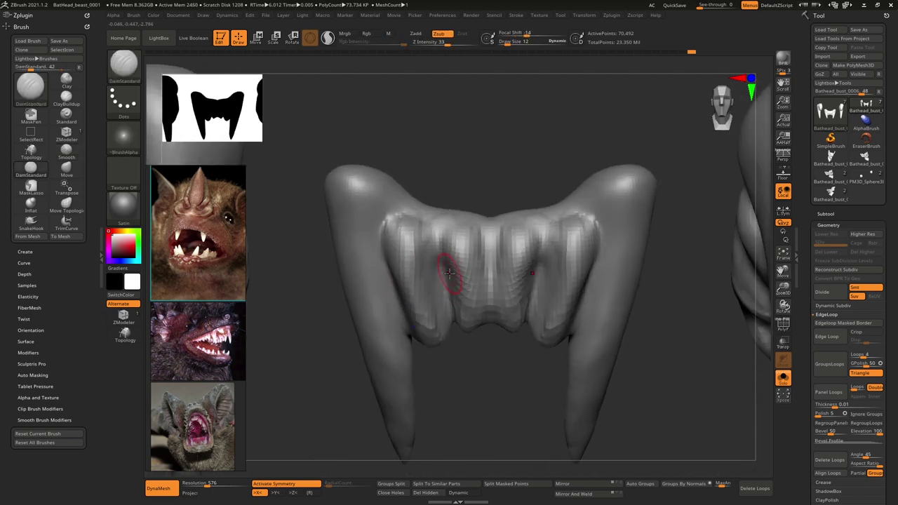
left_click_drag(432, 223, 449, 337)
left_click_drag(491, 228, 493, 308)
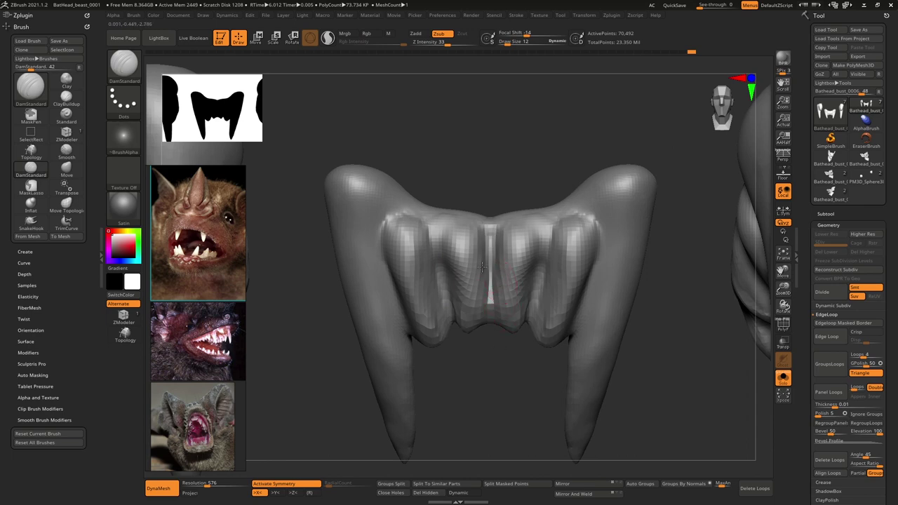
Step: Carve the central groove and the grooves beside the fangs on the front of the small upper teeth with DamStandard
mouse_move(484, 268)
right_mouse_down()
mouse_move(515, 256)
mouse_move(481, 235)
right_mouse_up()
left_click_drag(491, 229, 494, 302)
right_click_drag(513, 250, 482, 113)
right_click_drag(500, 236, 484, 263)
left_click_drag(431, 242, 446, 308)
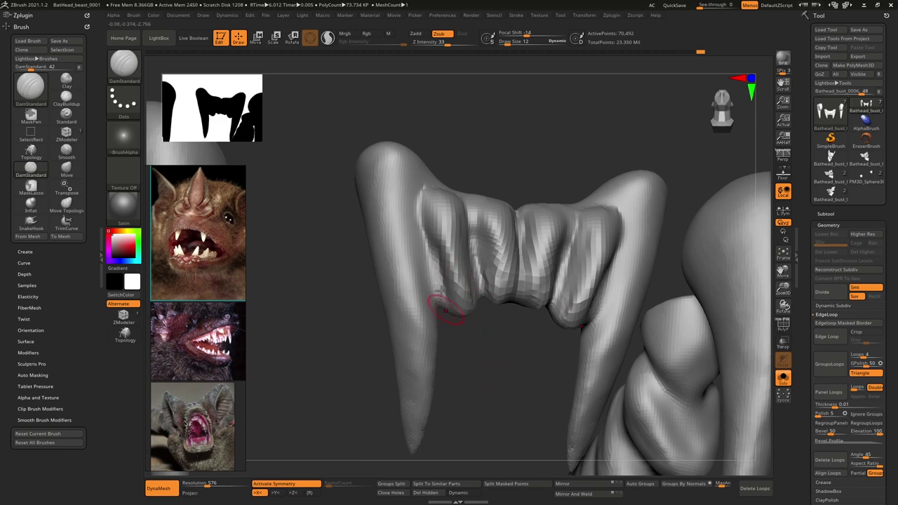
left_click_drag(420, 196, 444, 302)
mouse_move(462, 353)
right_mouse_down()
mouse_move(502, 339)
mouse_move(495, 330)
right_mouse_up()
Step: Remesh the upper front teeth with DynaMesh and smooth the grooves on their front side
left_click_drag(481, 293, 401, 348)
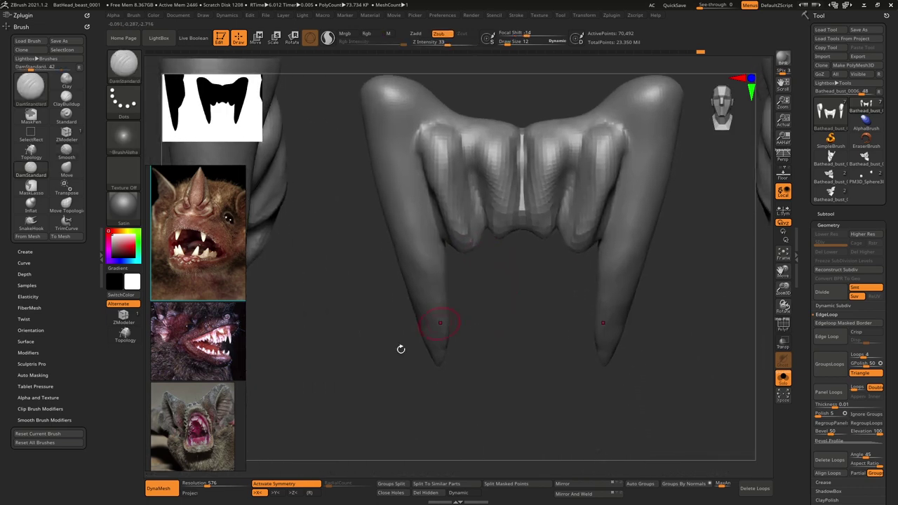
left_click_drag(539, 318, 530, 256, "ctrl")
left_click_drag(467, 202, 443, 232, "shift")
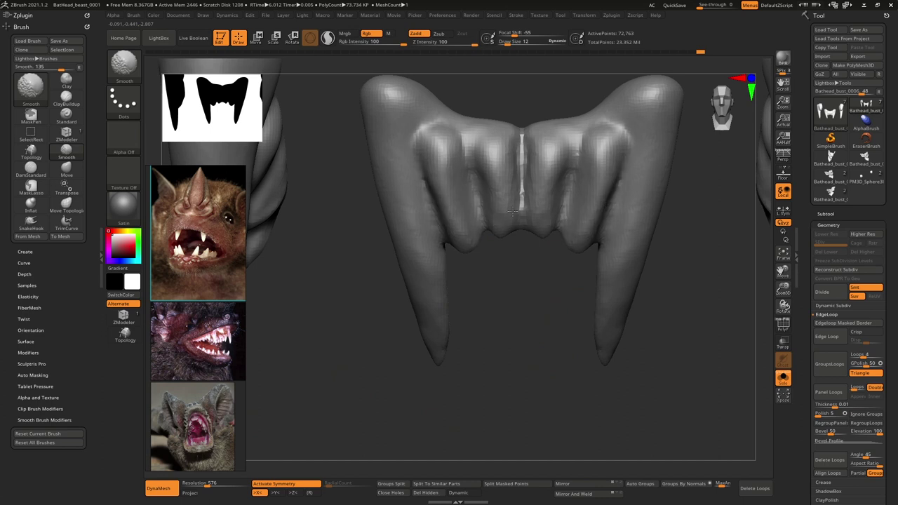
mouse_move(512, 213)
left_mouse_down("shift")
mouse_move(517, 151)
mouse_move(517, 196)
left_mouse_up("shift")
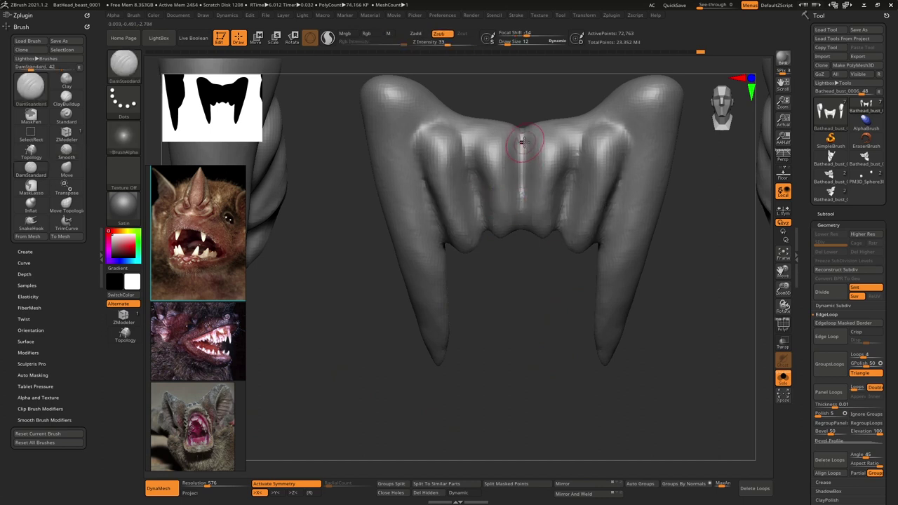
Step: Smooth the jagged creases beside the fangs on the back side and recarve the dividing grooves with DamStandard
mouse_move(521, 256)
left_mouse_down()
mouse_move(491, 262)
mouse_move(457, 286)
mouse_move(507, 235)
mouse_move(558, 251)
left_mouse_up()
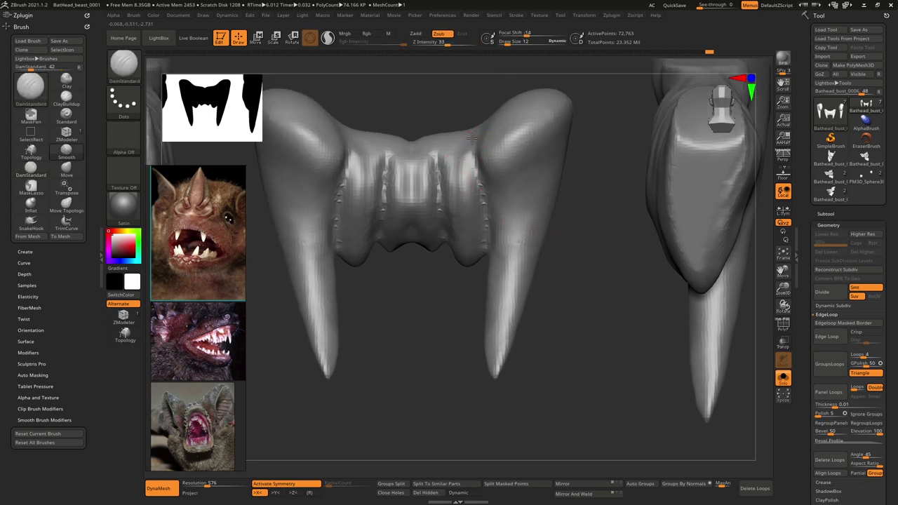
left_click_drag(486, 237, 487, 257, "shift")
mouse_move(482, 181)
left_mouse_down()
mouse_move(473, 155)
mouse_move(487, 217)
mouse_move(484, 200)
left_mouse_up()
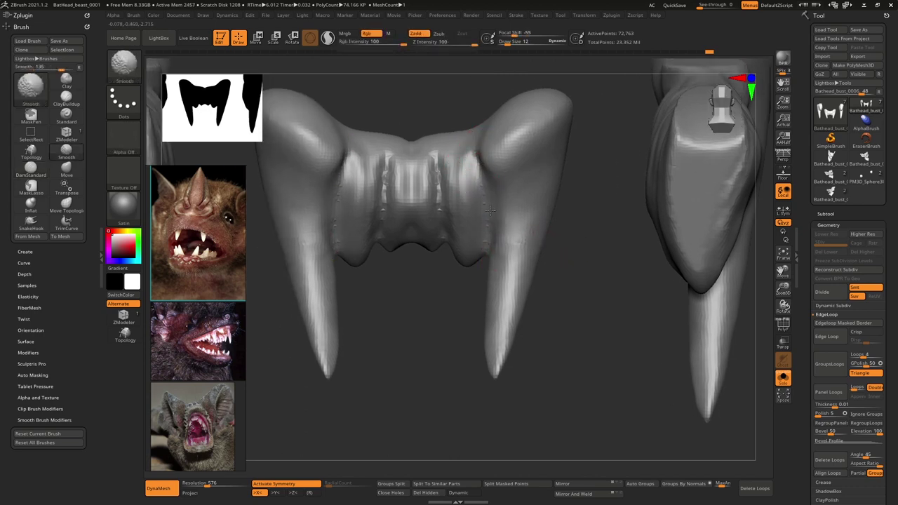
left_click_drag(476, 162, 487, 247)
left_click_drag(438, 161, 448, 236)
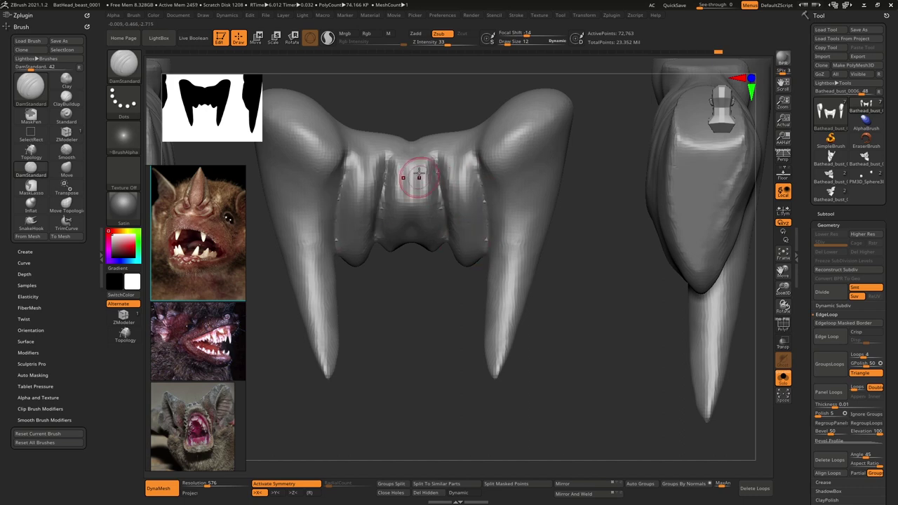
left_click_drag(418, 173, 414, 161)
left_click_drag(411, 263, 409, 267)
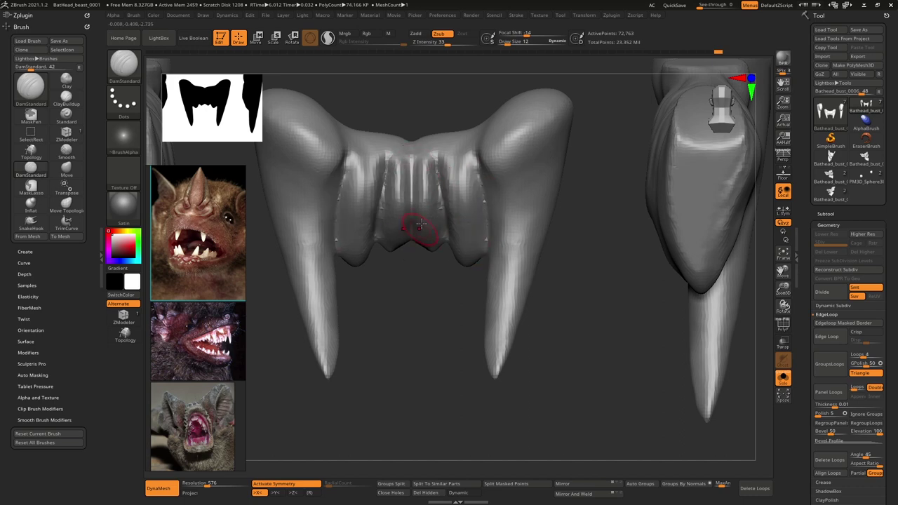
Step: Smooth the jagged grooves on the back of the small teeth with Sculptris Pro temporarily enabled
mouse_move(420, 225)
right_mouse_down()
mouse_move(400, 232)
mouse_move(460, 252)
mouse_move(461, 236)
right_mouse_up()
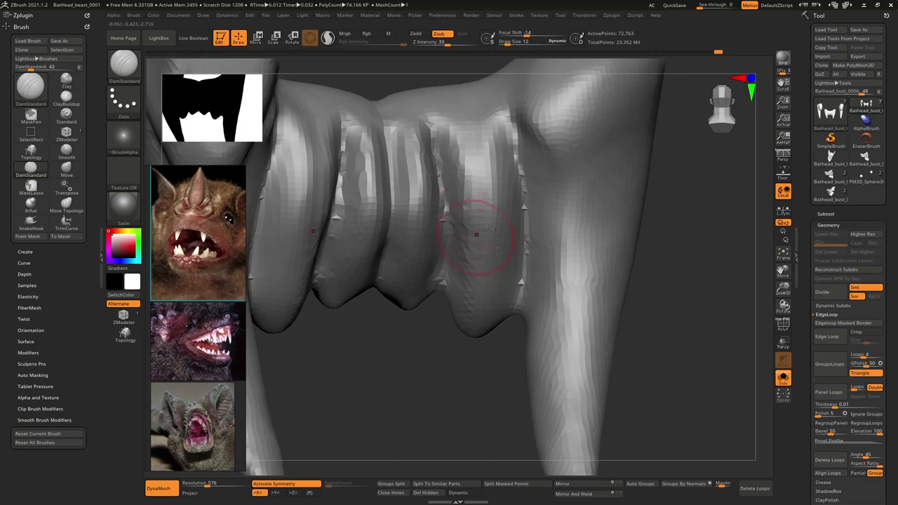
key("ctrl+z")
left_click_drag(515, 177, 523, 279, "shift")
left_click(328, 38)
mouse_move(443, 217)
left_mouse_down("shift")
mouse_move(431, 164)
mouse_move(437, 269)
left_mouse_up("shift")
left_click_drag(388, 156, 379, 269, "shift")
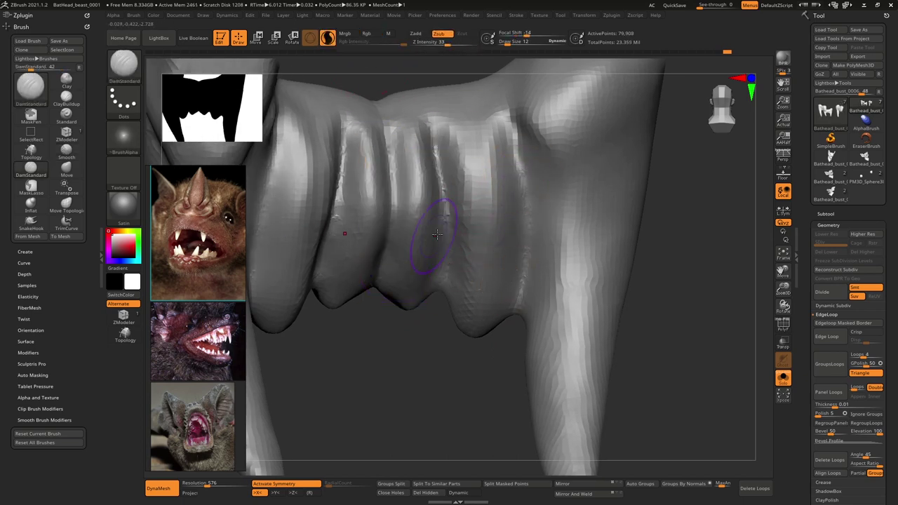
left_click_drag(430, 228, 440, 184, "shift")
left_click(328, 39)
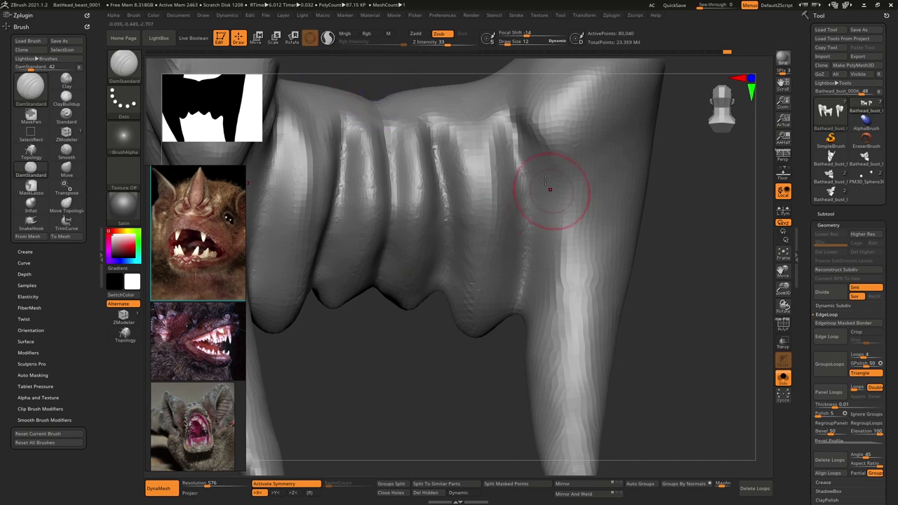
Step: Recarve the back grooves between the small teeth and beside the fangs with DamStandard, with Sculptris Pro off
left_click_drag(519, 133, 518, 298)
left_click_drag(435, 148, 447, 289)
left_click_drag(433, 321, 430, 233, "shift")
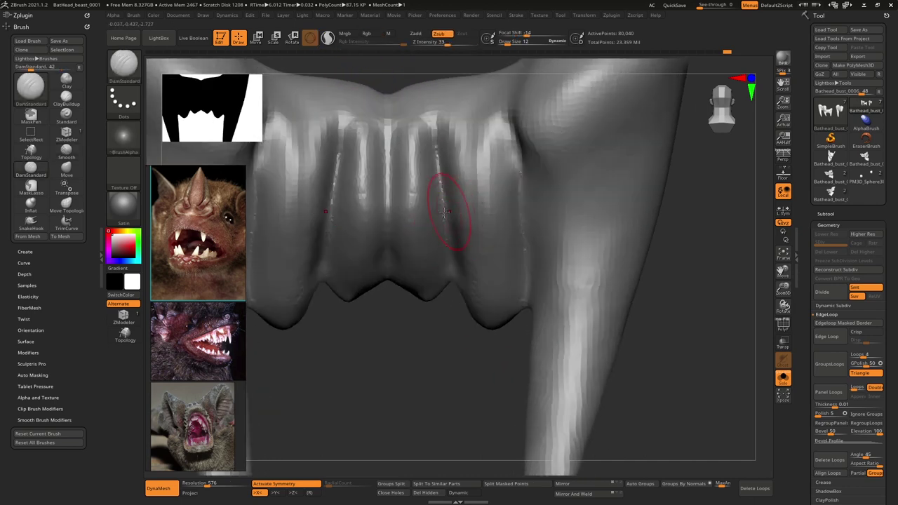
Step: Build up vertical ridges on the back of the small upper teeth with ClayBuildup and smooth them
key("b")
key("c")
key("b")
left_click_drag(416, 155, 424, 246)
mouse_move(492, 140)
left_mouse_down()
mouse_move(493, 308)
mouse_move(481, 258)
left_mouse_up()
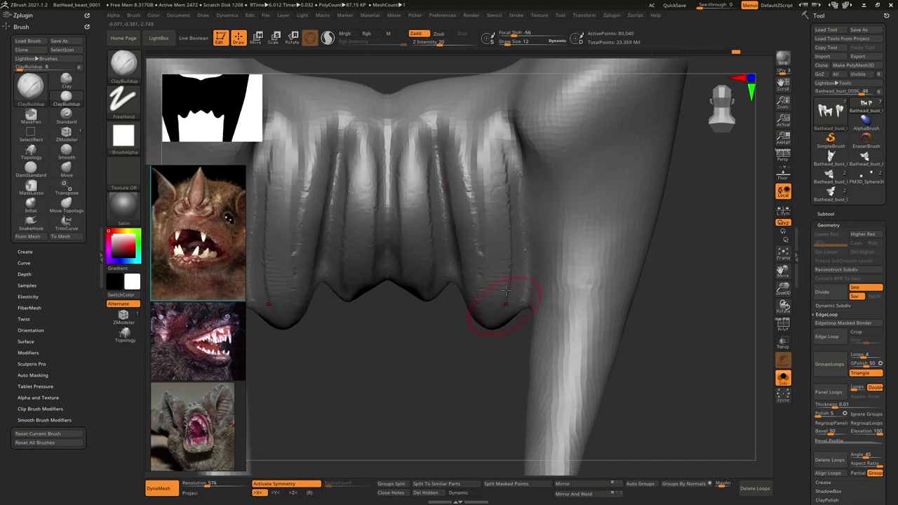
left_click_drag(423, 162, 422, 259, "shift")
left_click_drag(501, 231, 506, 134, "shift")
Step: Turn off Solo to show the whole bust and make the lower teeth subtool active
mouse_move(452, 74)
right_mouse_down("ctrl")
mouse_move(499, 168)
mouse_move(444, 187)
right_mouse_up("ctrl")
right_click_drag(495, 217, 490, 187, "alt")
mouse_move(489, 187)
right_mouse_down("ctrl")
mouse_move(509, 176)
mouse_move(488, 180)
right_mouse_up("ctrl")
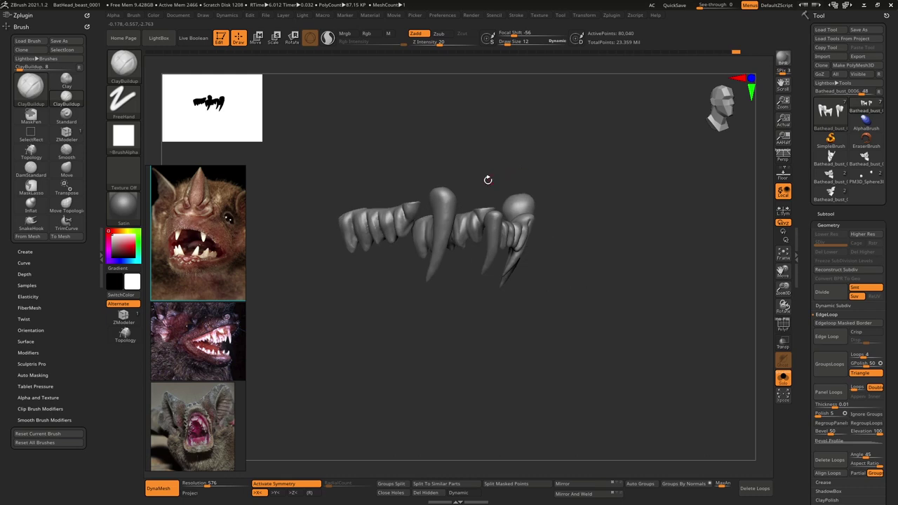
left_click(784, 378)
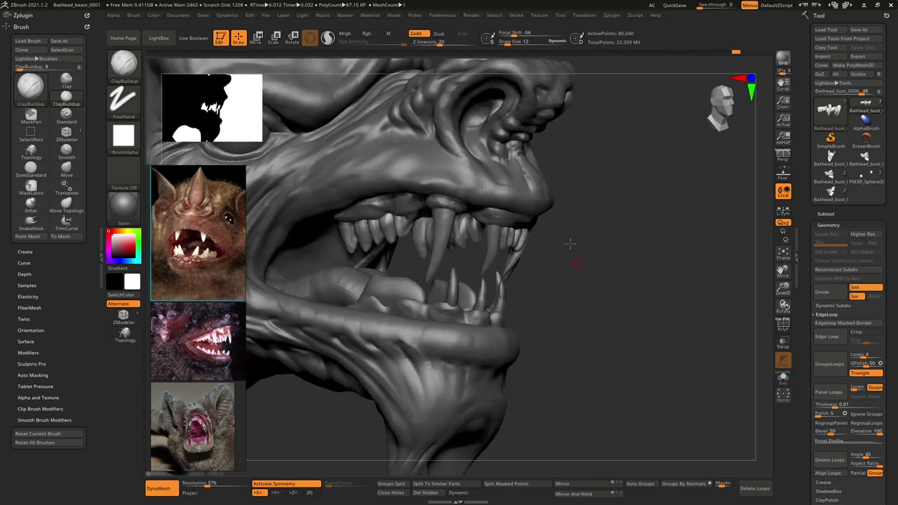
right_click_drag(570, 244, 588, 211, "ctrl")
right_click_drag(588, 210, 628, 126)
right_click_drag(627, 126, 572, 189)
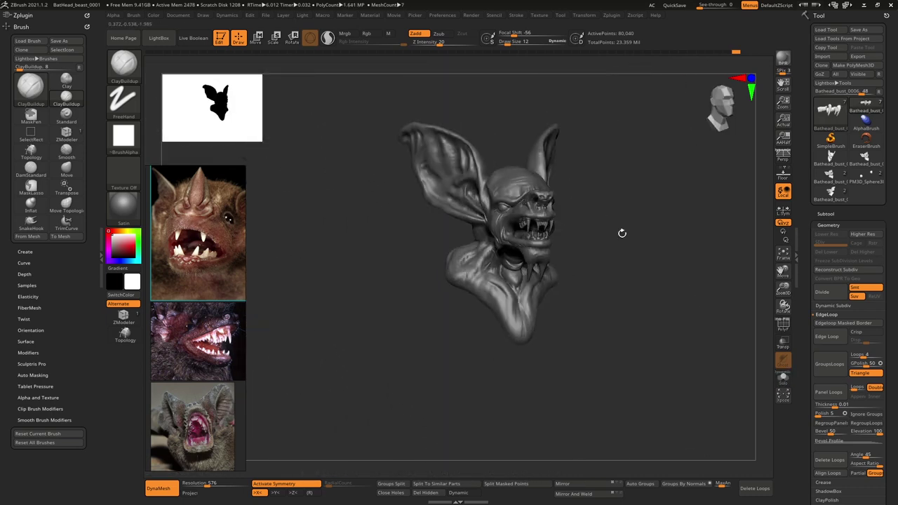
mouse_move(623, 221)
right_mouse_down("alt")
mouse_move(607, 250)
mouse_move(624, 250)
mouse_move(599, 255)
mouse_move(586, 320)
mouse_move(536, 303)
mouse_move(596, 274)
mouse_move(537, 252)
mouse_move(558, 265)
mouse_move(511, 239)
mouse_move(541, 316)
mouse_move(549, 292)
mouse_move(523, 301)
mouse_move(535, 272)
mouse_move(554, 283)
right_mouse_up("alt")
left_click(549, 293, "alt")
Step: Thicken the thin lower front teeth with the Inflat brush at draw size 51 and smooth them
key("b")
key("s")
key("t")
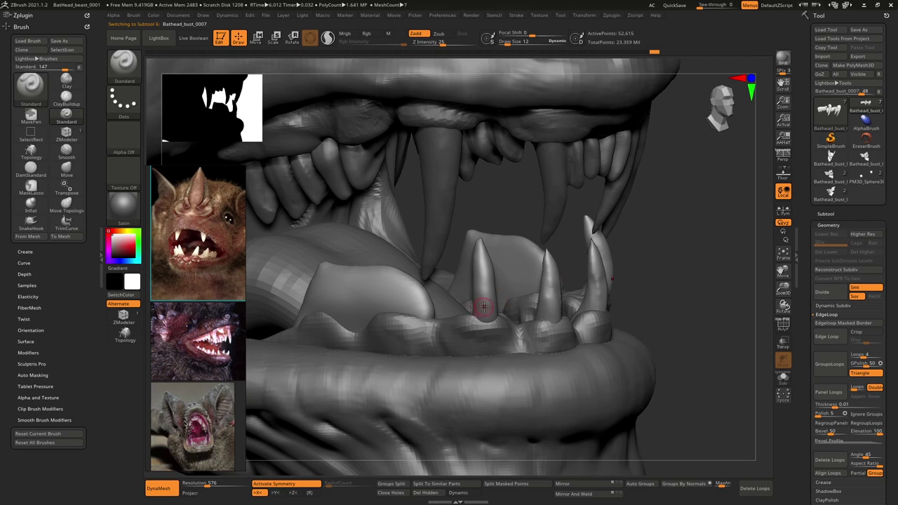
key("b")
key("i")
key("n")
key("space")
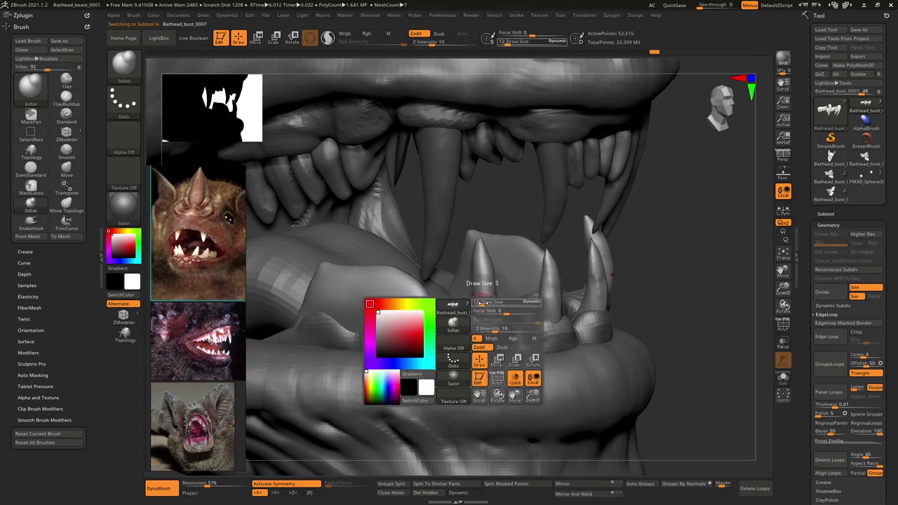
left_click(484, 313)
left_click_drag(485, 294, 482, 251)
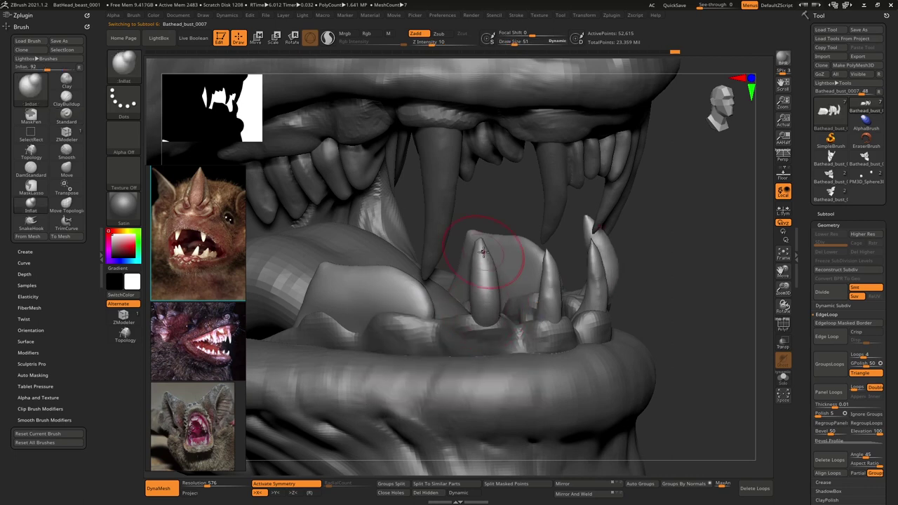
left_click_drag(556, 310, 547, 255)
right_click_drag(561, 272, 571, 268)
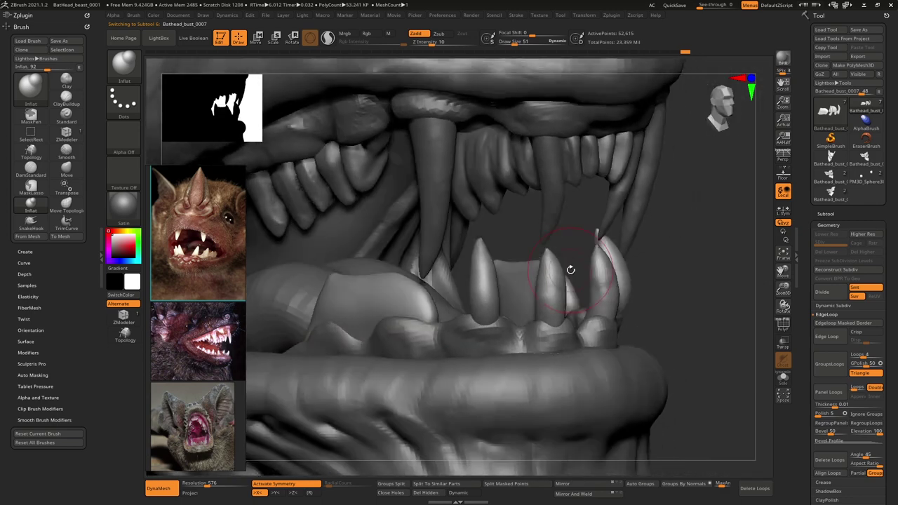
left_click_drag(562, 289, 537, 342, "shift")
Step: Add vertical ClayBuildup strokes at draw size 26 along the outer faces of the lower front teeth
key("b")
key("c")
key("b")
key("space")
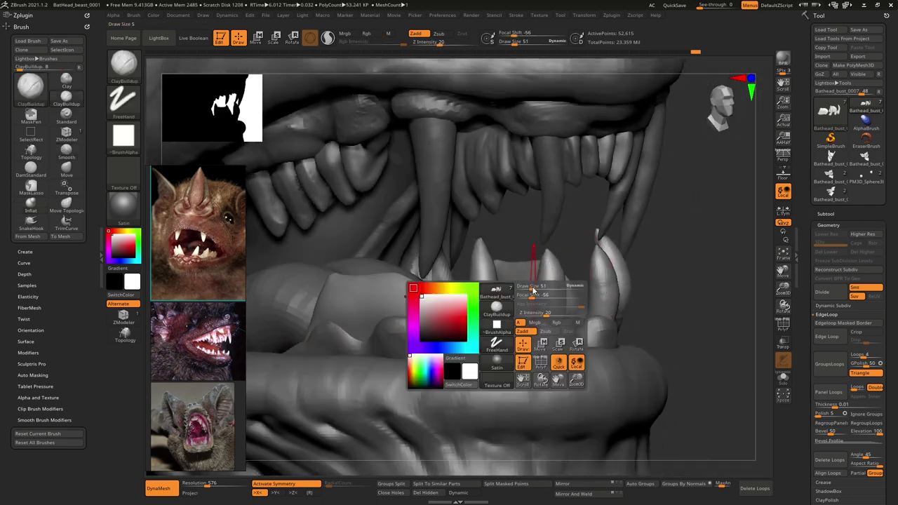
left_click_drag(526, 287, 528, 288)
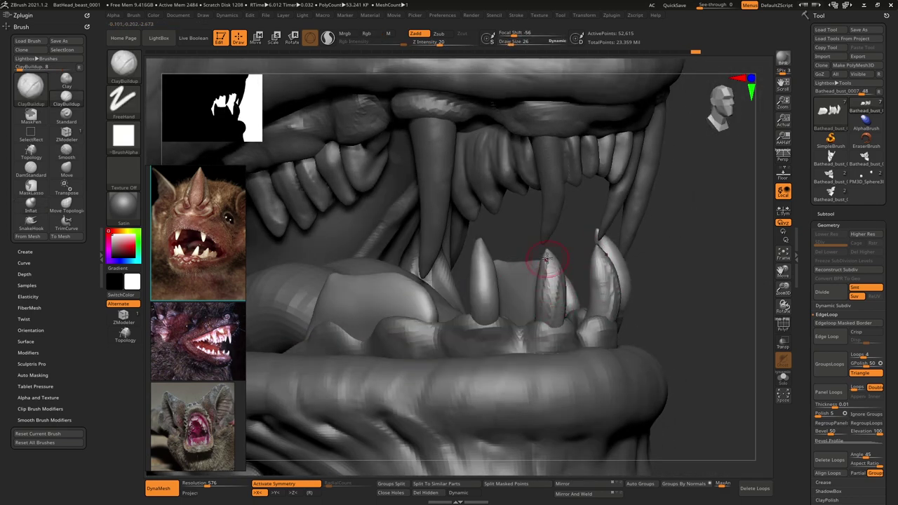
left_click_drag(483, 254, 493, 301)
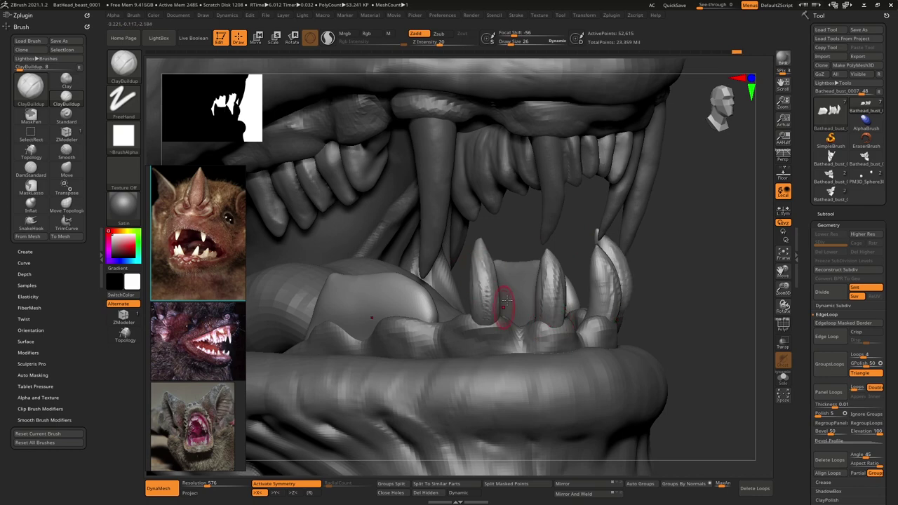
Step: Smooth the lower front teeth and extend the ClayBuildup strokes around their sides and front faces
mouse_move(510, 298)
right_mouse_down()
mouse_move(481, 329)
mouse_move(494, 277)
right_mouse_up()
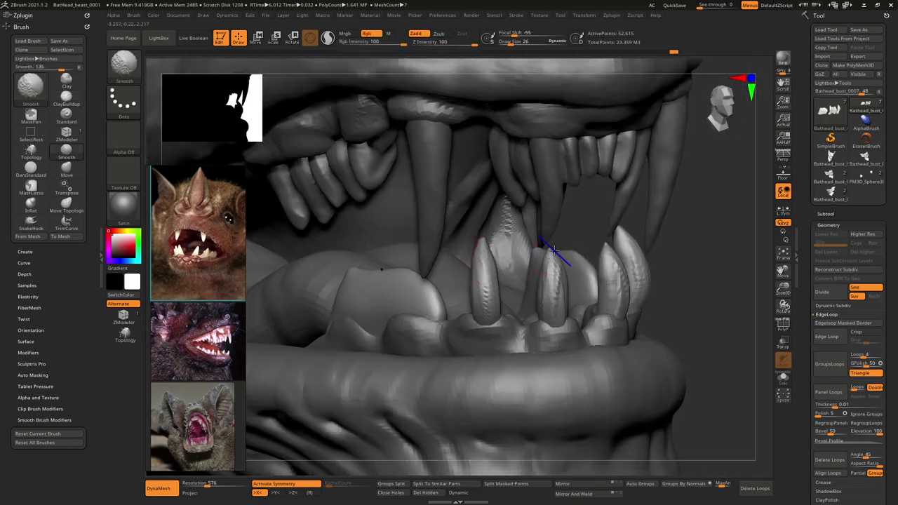
right_click_drag(563, 253, 591, 266)
left_click_drag(603, 266, 539, 293)
left_click_drag(575, 253, 580, 292)
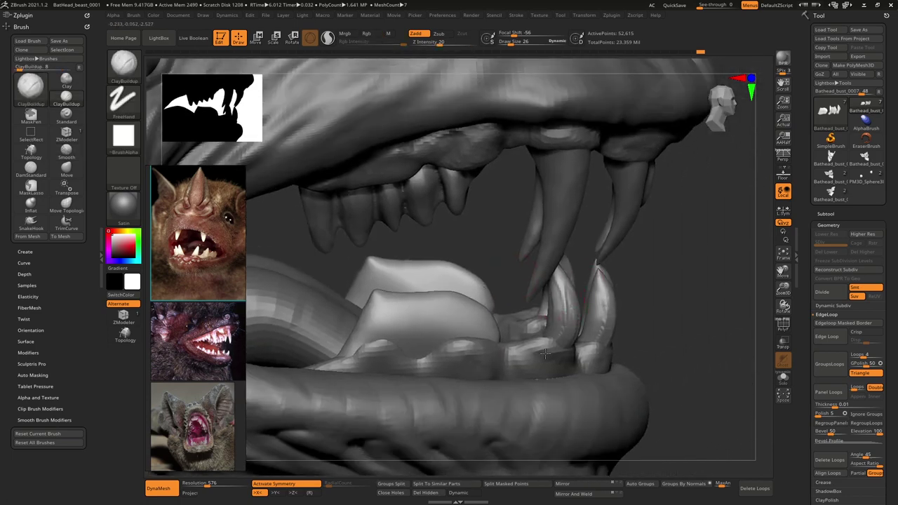
mouse_move(565, 330)
right_mouse_down()
mouse_move(568, 306)
mouse_move(645, 311)
right_mouse_up()
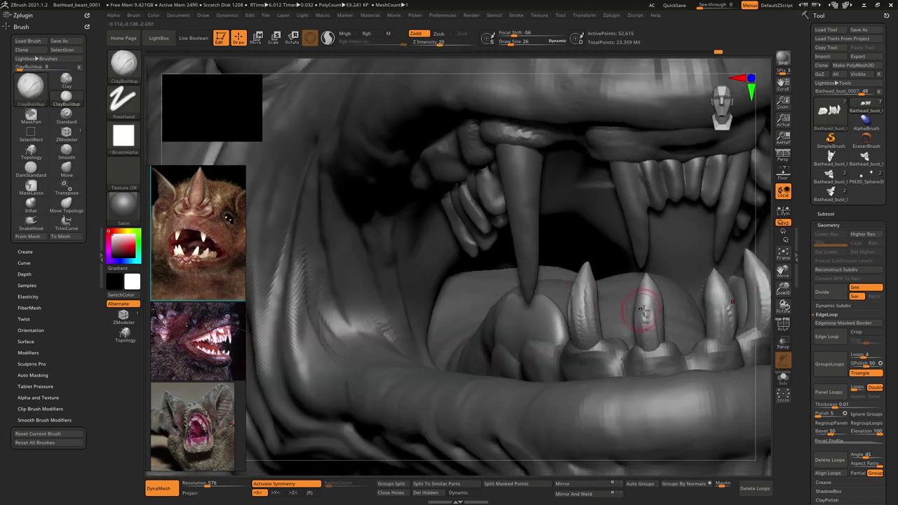
left_click_drag(651, 288, 663, 328)
mouse_move(665, 331)
right_mouse_down()
mouse_move(646, 305)
mouse_move(596, 319)
mouse_move(638, 304)
mouse_move(484, 309)
mouse_move(596, 293)
mouse_move(409, 271)
mouse_move(531, 307)
right_mouse_up()
Step: Reshape the lower front teeth in side view with the Move brush at draw size 69
key("space")
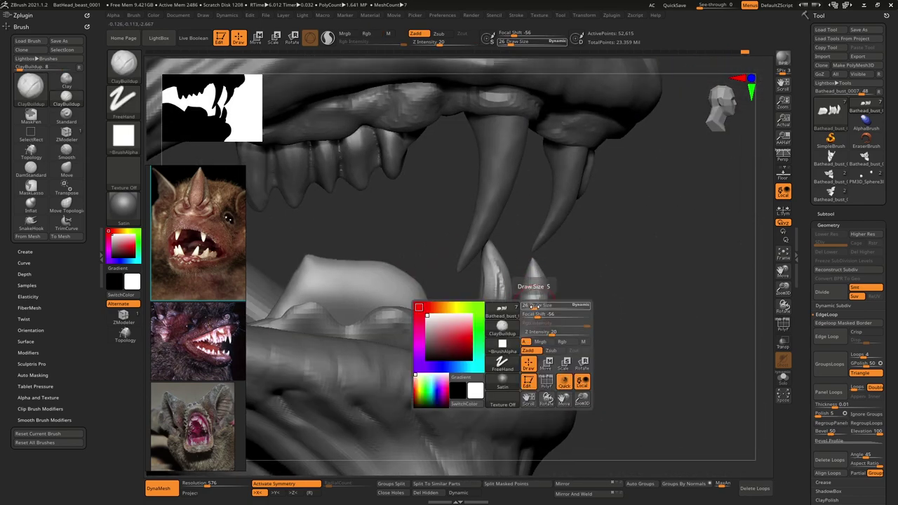
left_click_drag(541, 306, 543, 306)
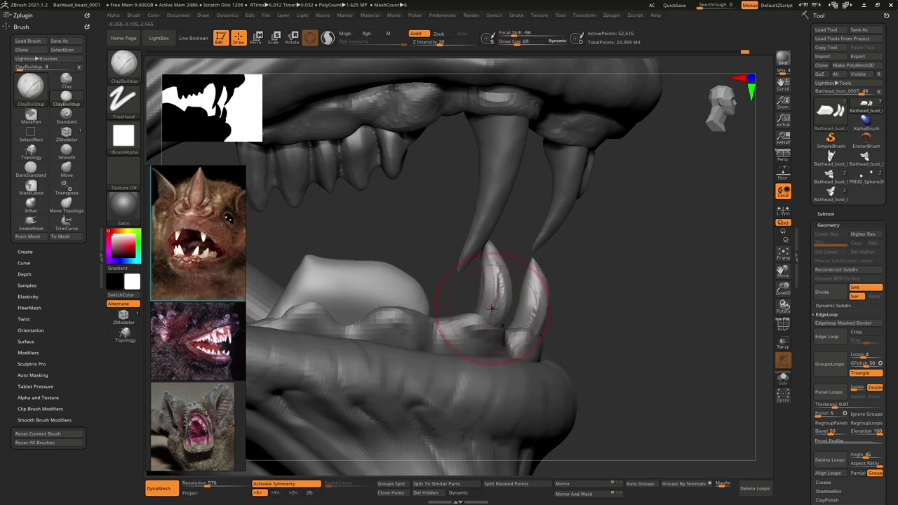
key("b")
key("m")
key("v")
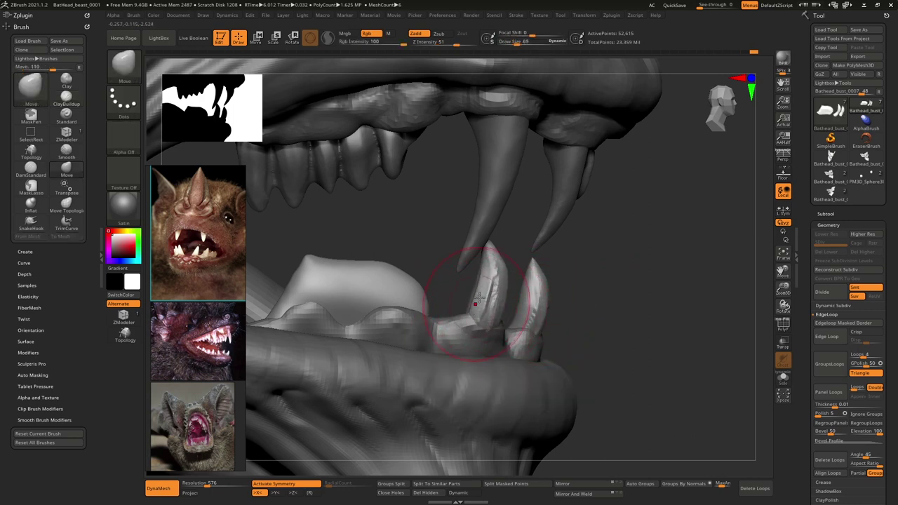
left_click_drag(544, 301, 524, 307)
right_click_drag(531, 331, 435, 327)
left_click_drag(541, 317, 542, 326)
right_click_drag(542, 326, 559, 315)
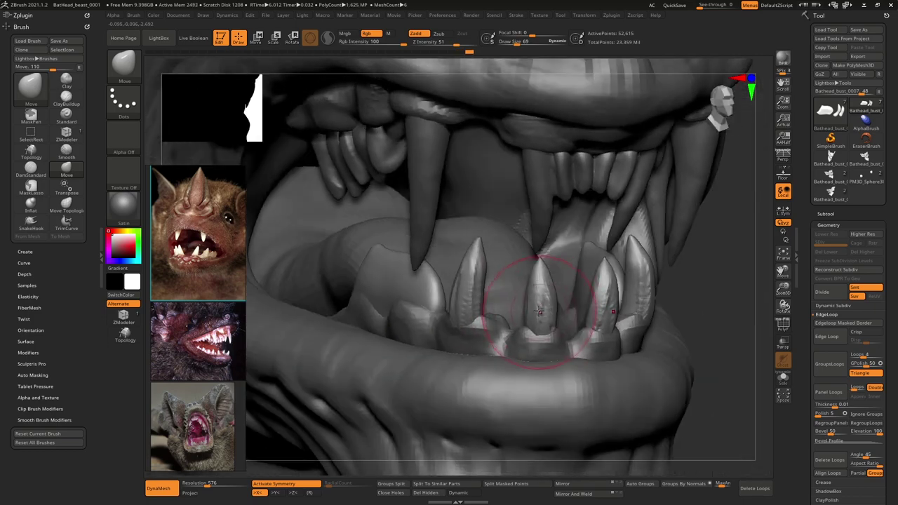
Step: Adjust the width and curvature of the inner and outer lower front teeth from front and side with Move
right_click_drag(520, 290, 456, 306)
left_click_drag(483, 321, 495, 320)
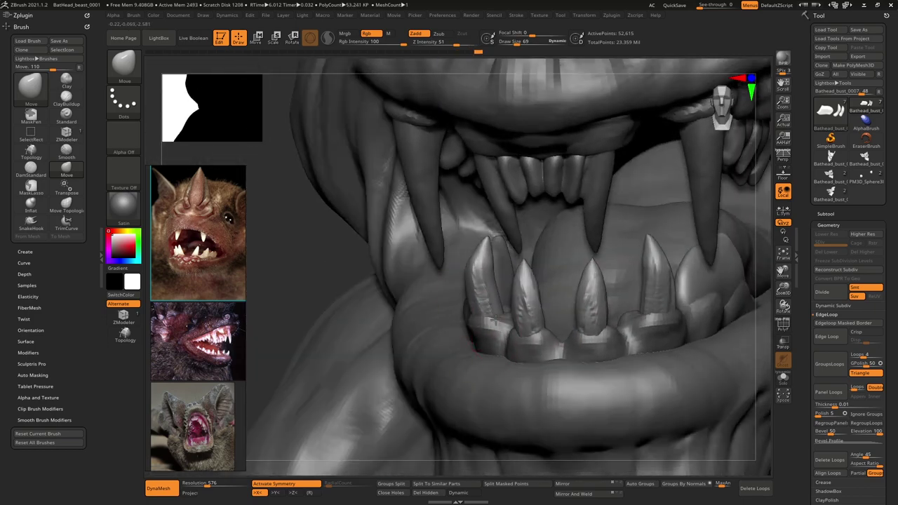
left_click_drag(480, 275, 475, 279)
mouse_move(493, 286)
right_mouse_down()
mouse_move(539, 277)
mouse_move(531, 266)
mouse_move(529, 282)
right_mouse_up()
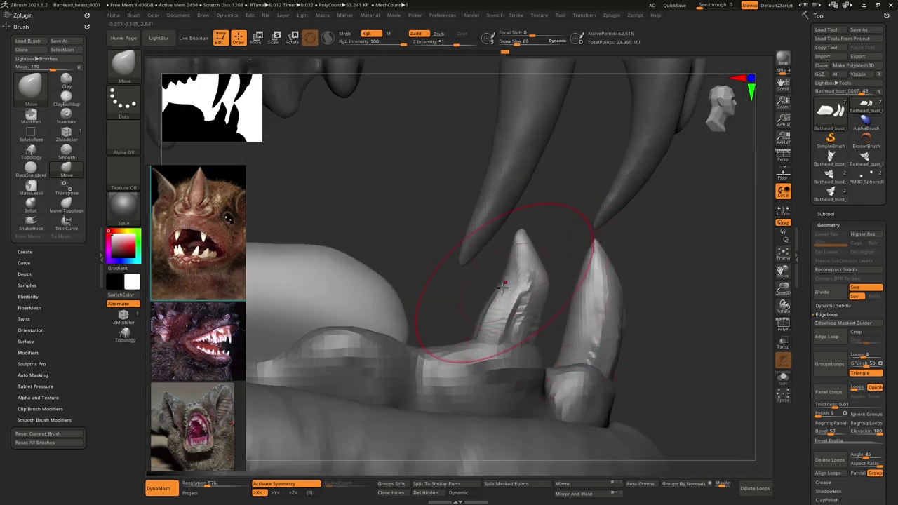
left_click_drag(504, 284, 510, 286)
left_click_drag(587, 280, 599, 300)
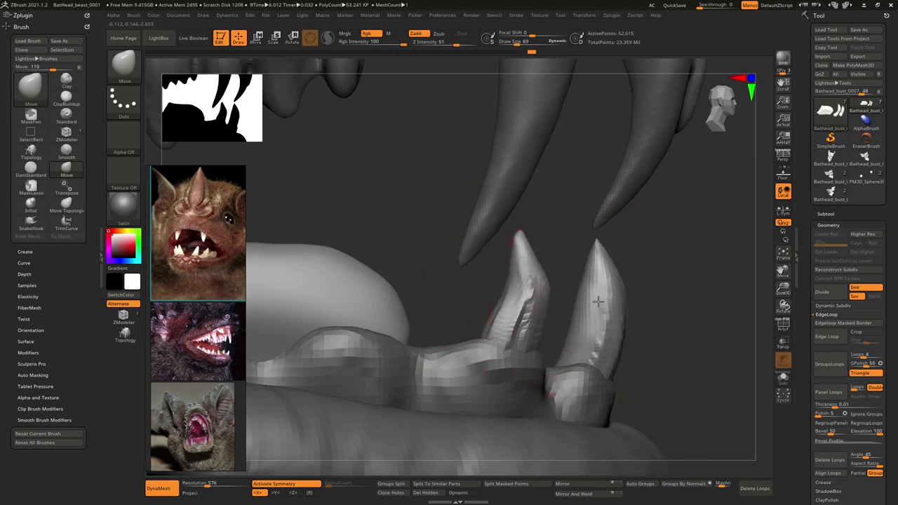
mouse_move(605, 261)
left_mouse_down()
mouse_move(606, 246)
mouse_move(595, 246)
mouse_move(608, 261)
left_mouse_up()
Step: Set the draw size to 23, undo the smoothing stroke on the outer lower tooth's tip and smooth its base instead
key("space")
left_click_drag(674, 266, 605, 255)
mouse_move(483, 251)
left_mouse_down("shift")
mouse_move(475, 258)
mouse_move(484, 275)
left_mouse_up("shift")
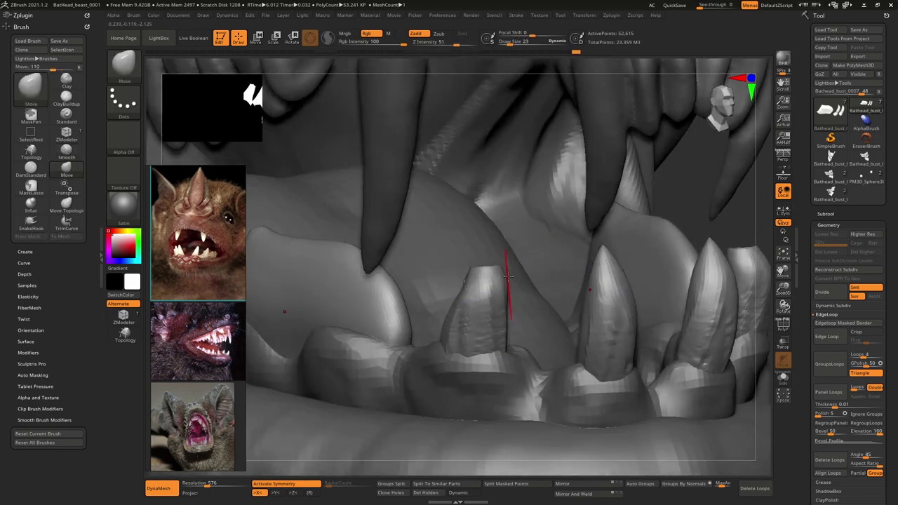
key("ctrl+z")
left_click_drag(461, 335, 488, 349, "shift")
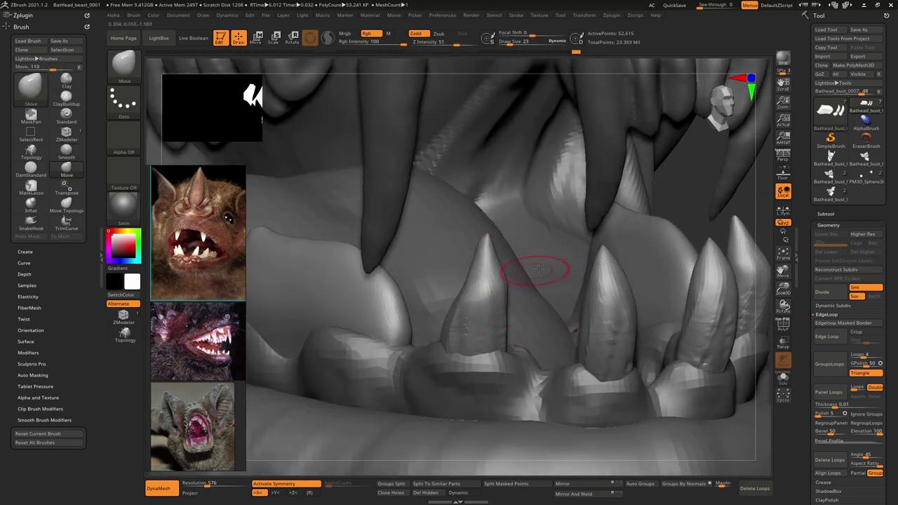
Step: Smooth the surface of the middle lower front tooth near its base
left_click_drag(610, 318, 613, 342, "shift")
right_click_drag(613, 342, 613, 263, "ctrl")
mouse_move(614, 263)
right_mouse_down()
mouse_move(629, 272)
mouse_move(608, 269)
mouse_move(601, 315)
mouse_move(525, 231)
mouse_move(596, 263)
mouse_move(576, 272)
right_mouse_up()
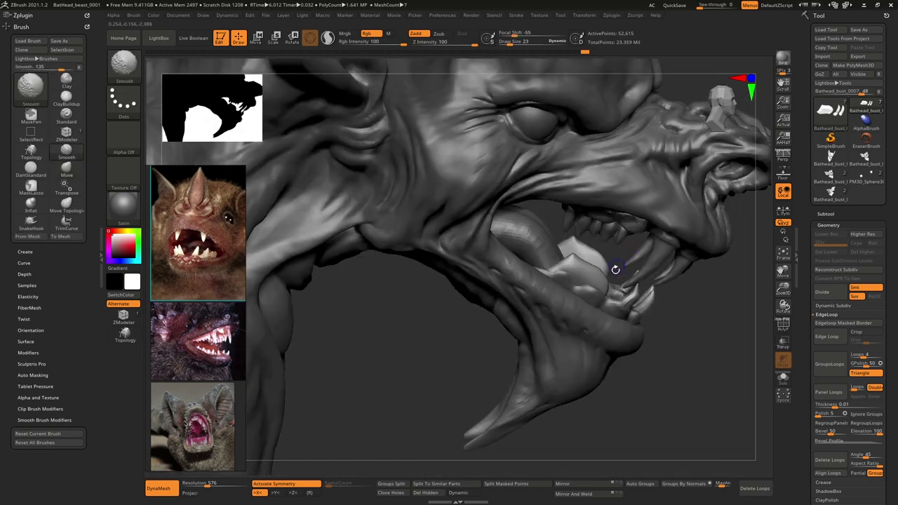
Step: Save the project as BatHead_beast_0014.zpr in the ZProject folder inside BatHead_Bust
left_click(266, 15)
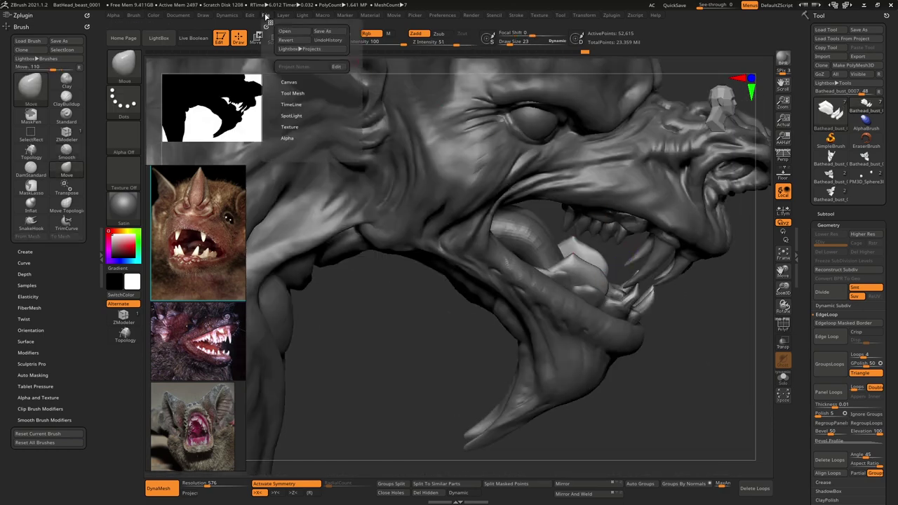
left_click(327, 32)
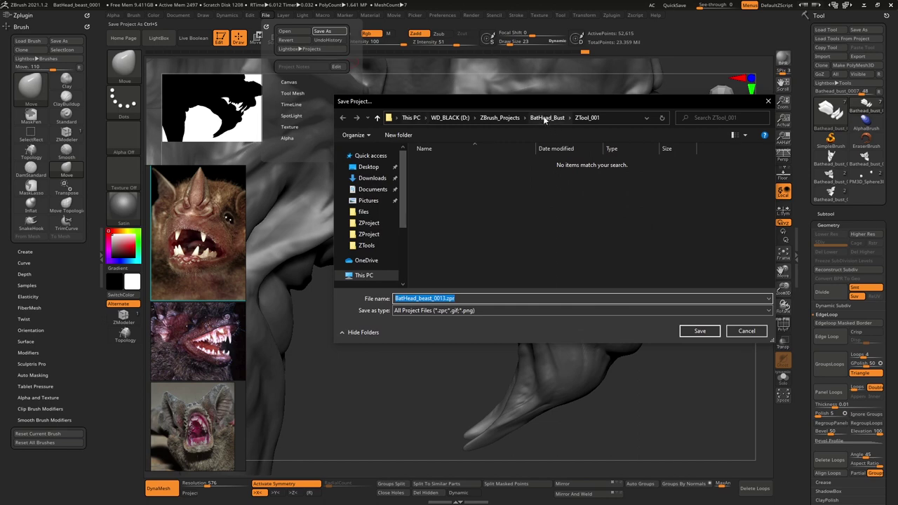
left_click(545, 118)
double_click(442, 182)
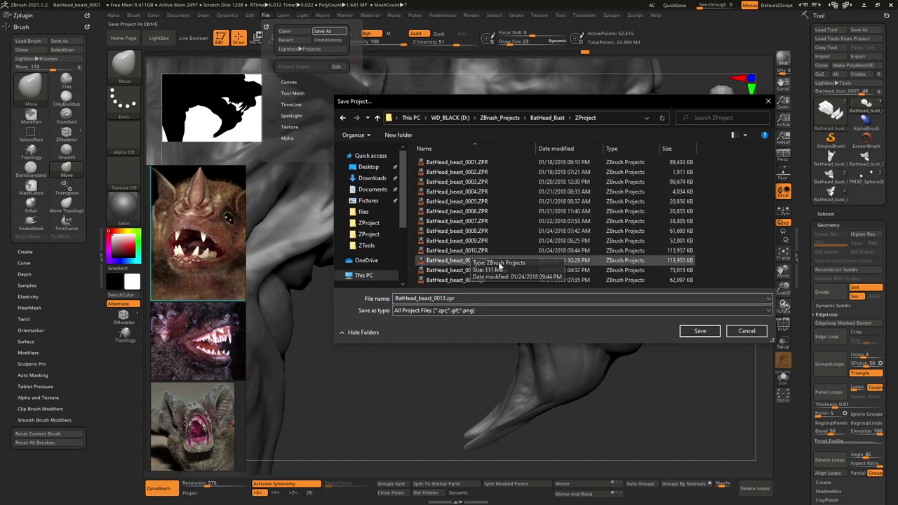
left_click(476, 283)
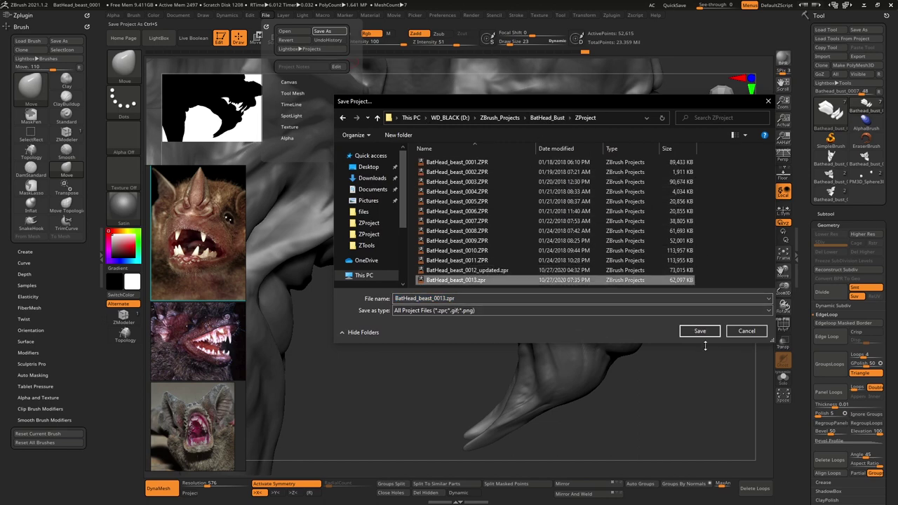
double_click(446, 298)
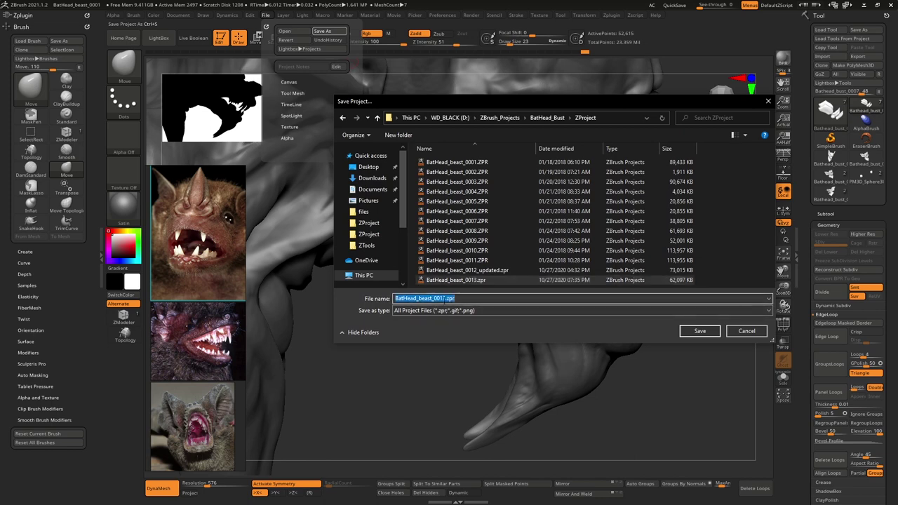
key("BackSpace")
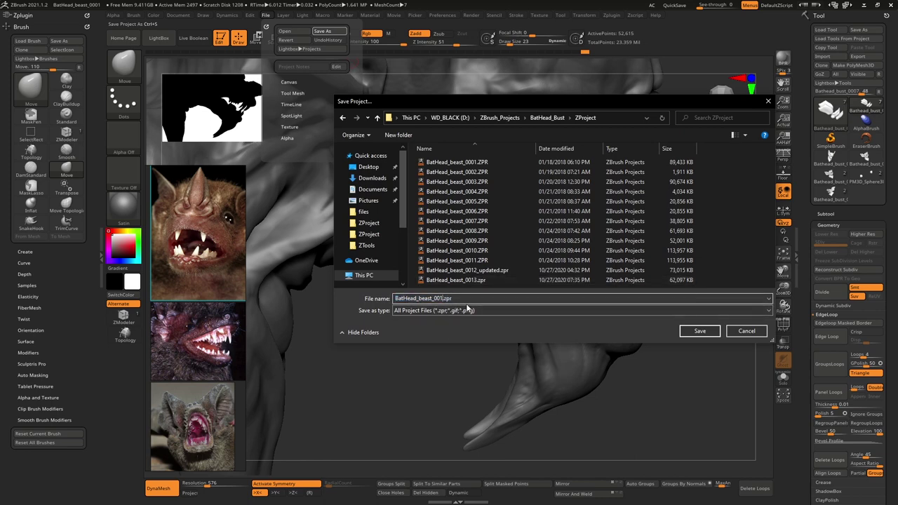
key("Return")
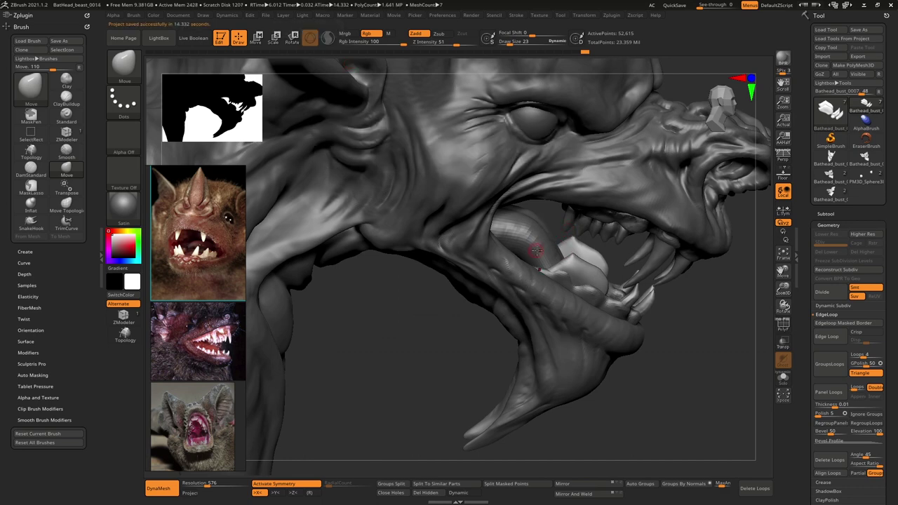
Step: Select the ClayBuildup brush, switch to the low-poly Bathead_bust_0001 tool and frame the whole bust
mouse_move(537, 250)
right_mouse_down("shift")
mouse_move(536, 221)
mouse_move(495, 185)
mouse_move(553, 242)
mouse_move(534, 233)
mouse_move(525, 255)
mouse_move(515, 241)
right_mouse_up("shift")
key("b")
key("c")
key("b")
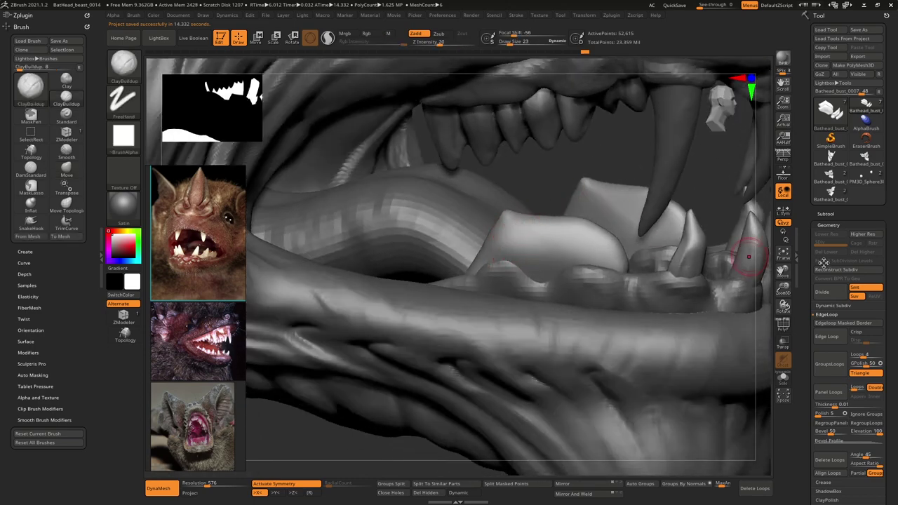
left_click(829, 160)
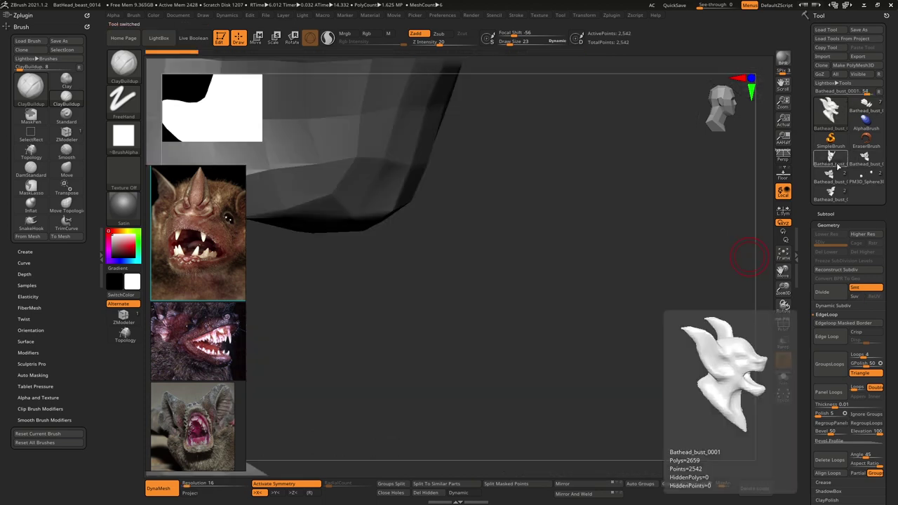
right_click_drag(510, 231, 488, 159, "alt")
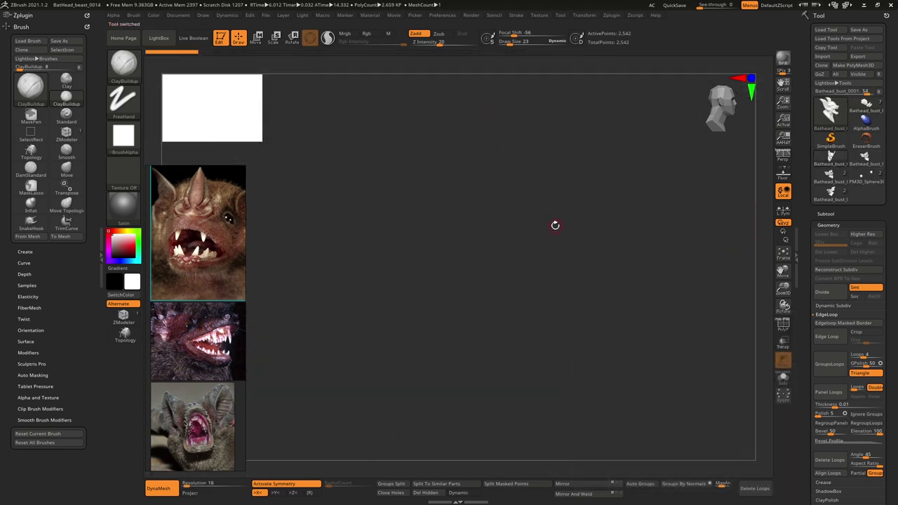
key("f")
mouse_move(693, 256)
right_mouse_down()
mouse_move(647, 250)
mouse_move(677, 251)
right_mouse_up()
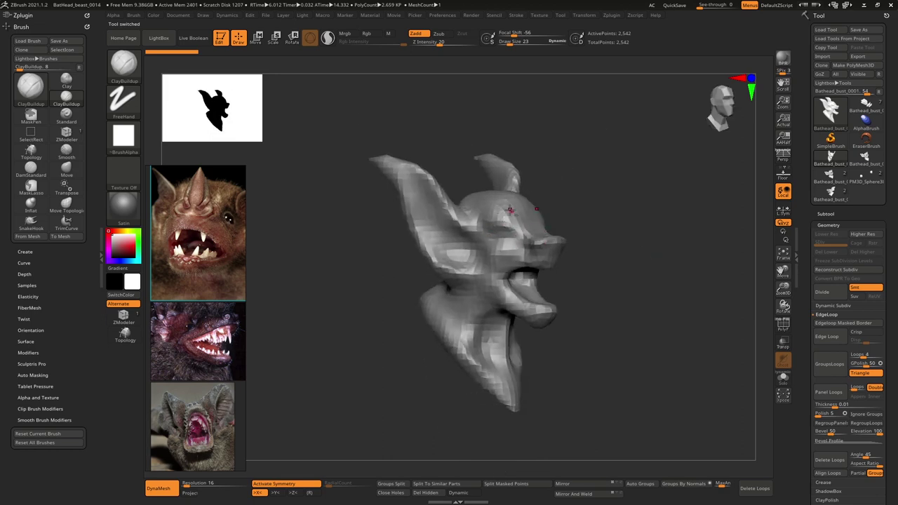
Step: Set the ClayBuildup draw size to 73 and enable Sculptris Pro mode for the low-poly bust
right_click_drag(510, 211, 532, 238, "ctrl")
key("space")
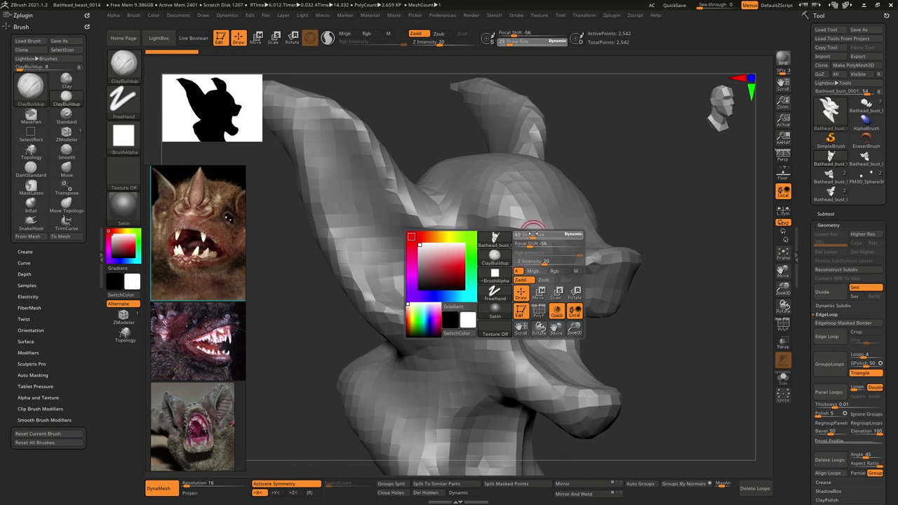
left_click_drag(533, 234, 534, 233)
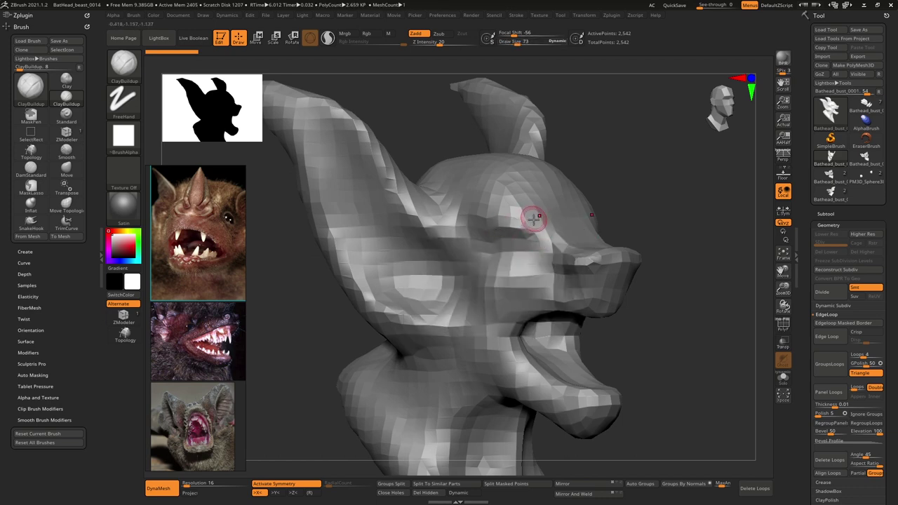
left_click(328, 38)
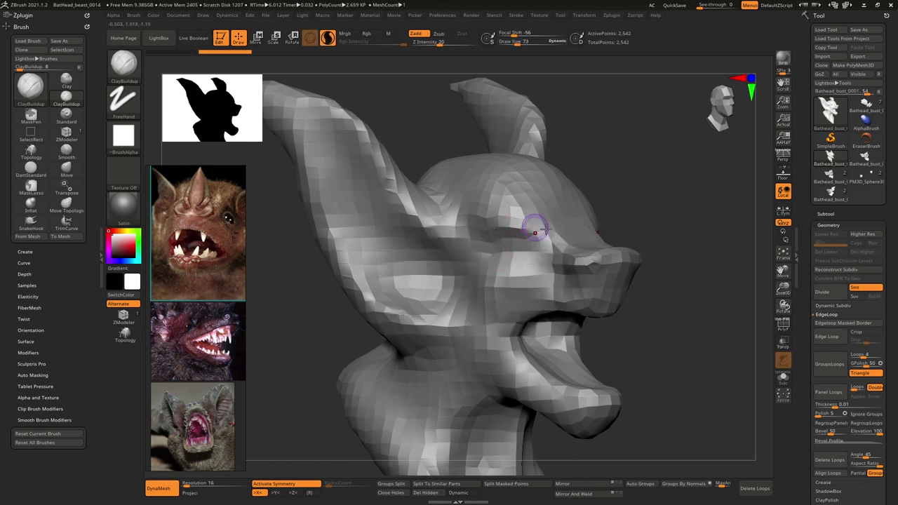
Step: Sculpt the brow crease, folds under the eye and rough detail on the low-poly bust's nose with ClayBuildup
mouse_move(539, 226)
left_mouse_down()
mouse_move(553, 223)
mouse_move(518, 221)
left_mouse_up()
mouse_move(554, 251)
left_mouse_down()
mouse_move(522, 263)
mouse_move(473, 256)
left_mouse_up()
mouse_move(615, 259)
left_mouse_down()
mouse_move(601, 264)
mouse_move(608, 293)
mouse_move(621, 260)
left_mouse_up()
left_click_drag(621, 237, 593, 237)
right_click_drag(593, 237, 605, 234)
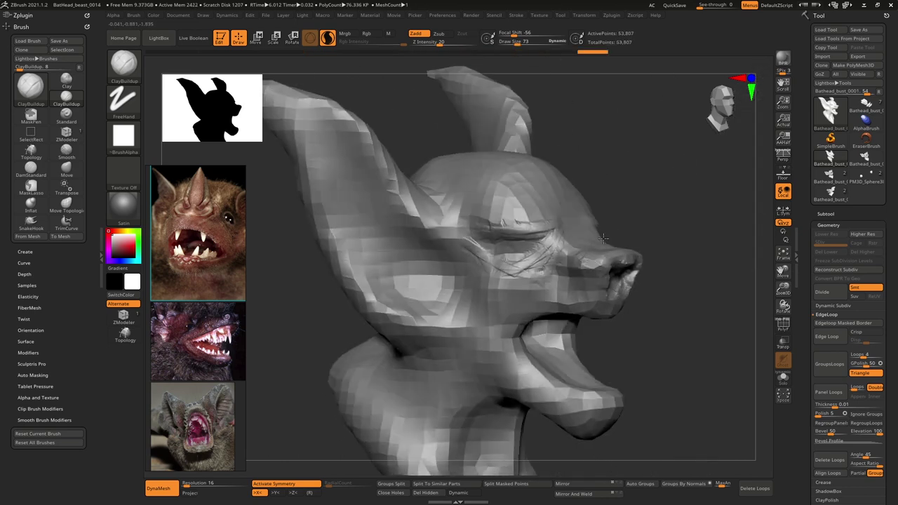
Step: Add wrinkles across the low-poly bust's snout bridge and build up the nose tip and nostril area
left_click_drag(600, 234, 614, 240)
right_click_drag(666, 238, 631, 249)
left_click_drag(630, 249, 611, 258)
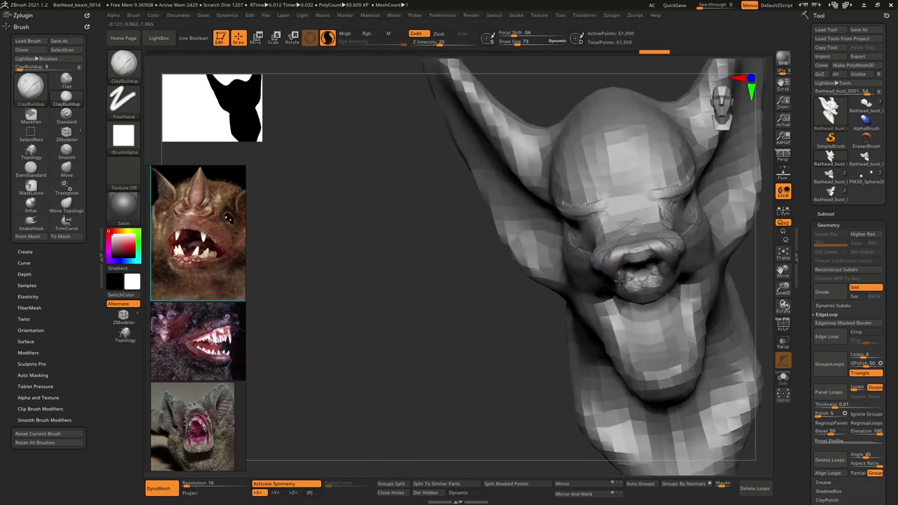
right_click_drag(595, 253, 615, 244)
mouse_move(585, 225)
left_mouse_down()
mouse_move(603, 227)
mouse_move(579, 222)
left_mouse_up()
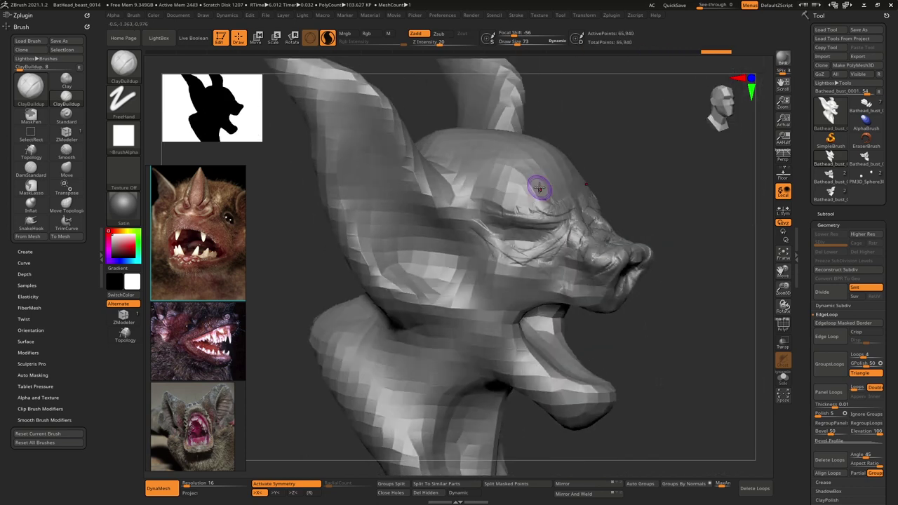
Step: Switch back to the detailed bat bust tool, Bathead_bust_0007
right_click_drag(537, 188, 516, 182)
right_click_drag(655, 220, 536, 185)
left_click(865, 106)
mouse_move(536, 185)
right_mouse_down("ctrl")
mouse_move(485, 239)
mouse_move(541, 297)
mouse_move(502, 273)
mouse_move(491, 180)
mouse_move(533, 226)
right_mouse_up("ctrl")
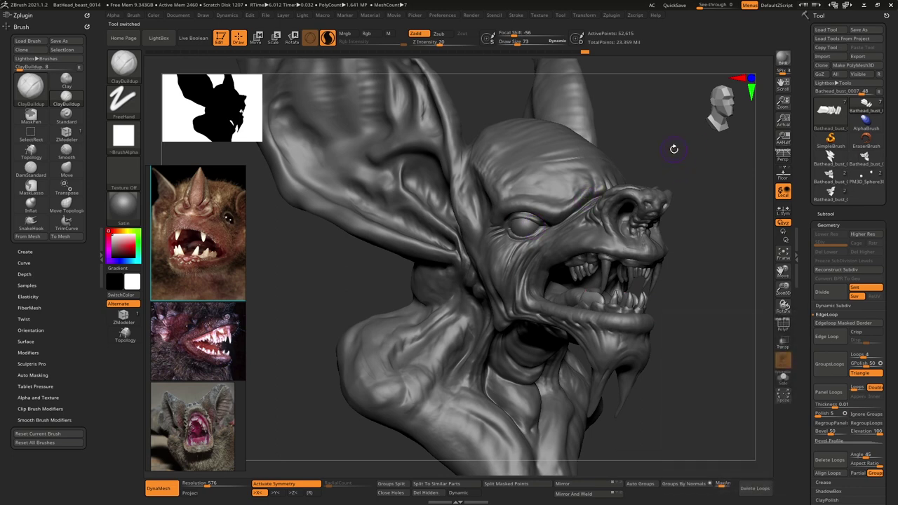
Step: Choose the DamStandard brush at draw size 33 and make the upper back teeth the active subtool
right_click_drag(674, 149, 672, 176, "shift")
mouse_move(609, 177)
right_mouse_down("alt")
mouse_move(557, 224)
mouse_move(596, 242)
mouse_move(633, 283)
mouse_move(567, 214)
mouse_move(585, 204)
mouse_move(573, 210)
mouse_move(596, 263)
right_mouse_up("alt")
mouse_move(575, 200)
right_mouse_down()
mouse_move(582, 198)
mouse_move(597, 241)
mouse_move(579, 232)
right_mouse_up()
right_click_drag(541, 203, 537, 229, "ctrl")
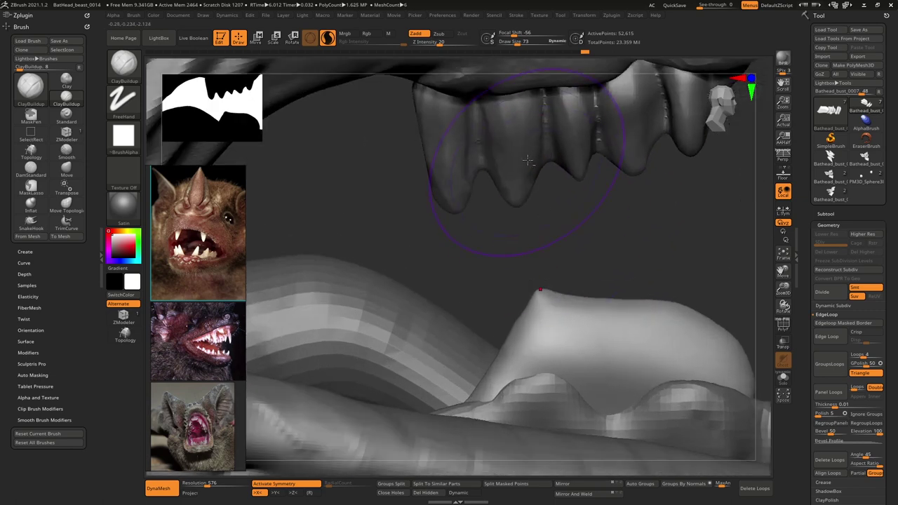
right_click_drag(527, 160, 506, 215, "alt")
key("space")
left_click_drag(470, 197, 464, 197)
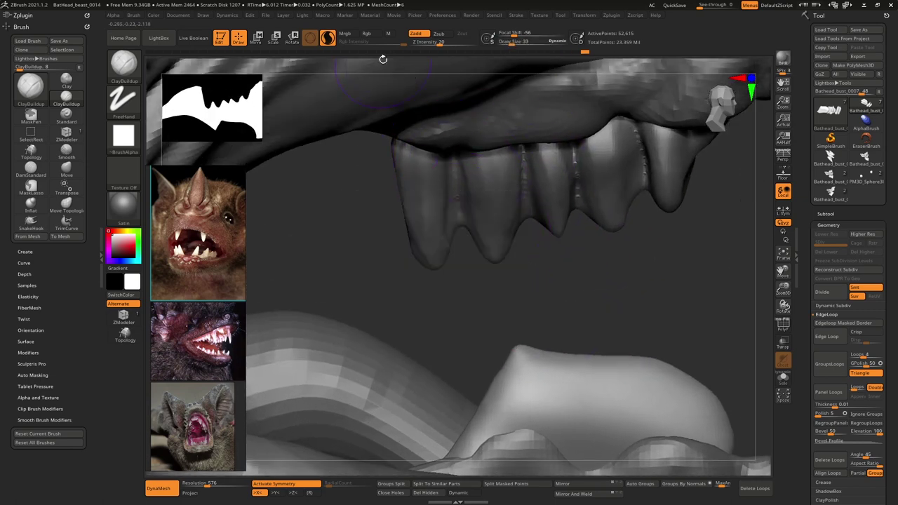
key("b")
key("d")
key("s")
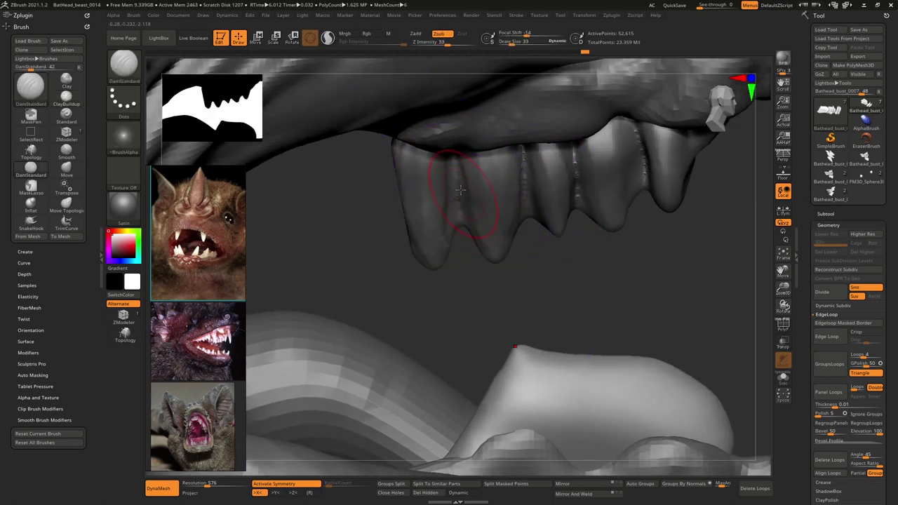
left_click(454, 178, "alt")
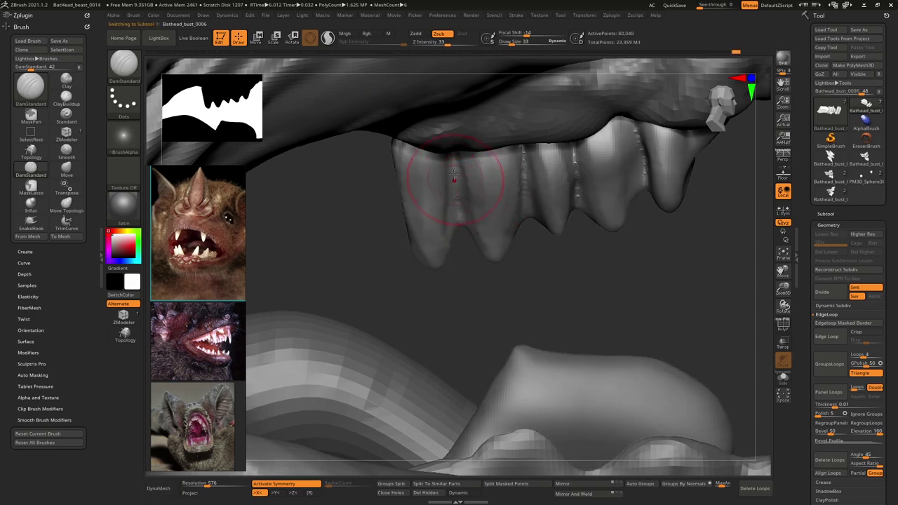
mouse_move(541, 173)
right_mouse_down()
mouse_move(427, 121)
mouse_move(485, 166)
mouse_move(475, 189)
right_mouse_up()
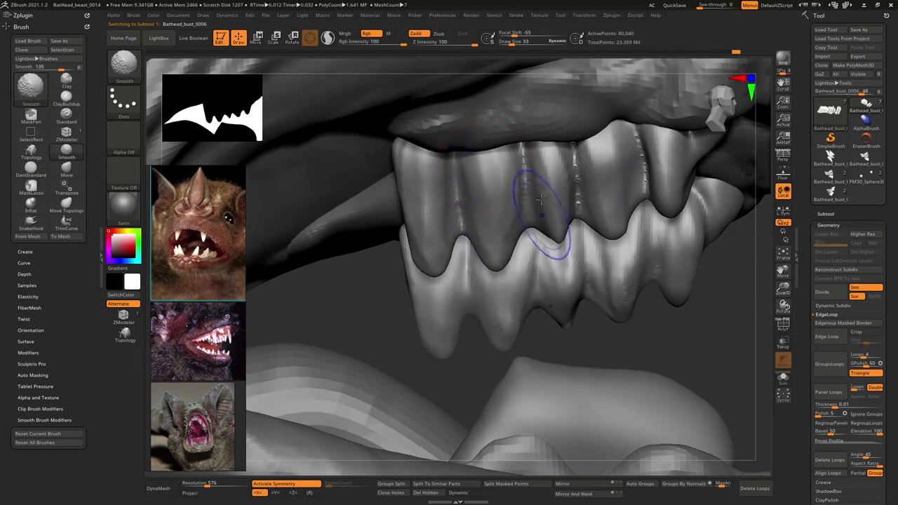
Step: Smooth the groove between the upper back teeth
mouse_move(639, 137)
left_mouse_down("shift")
mouse_move(653, 190)
mouse_move(642, 168)
left_mouse_up("shift")
mouse_move(609, 145)
right_mouse_down()
mouse_move(594, 131)
mouse_move(596, 168)
mouse_move(516, 214)
mouse_move(592, 234)
right_mouse_up()
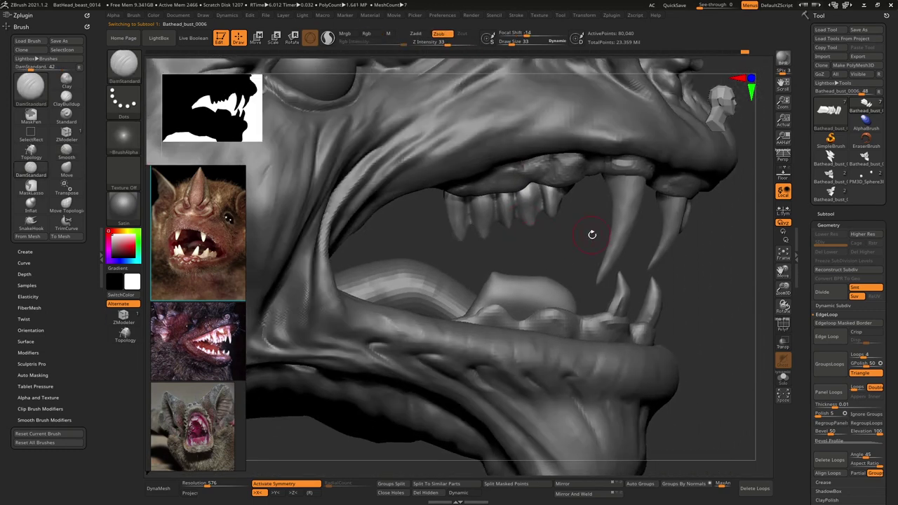
Step: Make the gum subtool Extract1 active and build up its rear end inside the mouth with the ClayBuildup brush
left_click(564, 170, "alt")
right_click_drag(571, 167, 553, 141)
left_click_drag(507, 176, 495, 176, "shift")
mouse_move(494, 177)
right_mouse_down()
mouse_move(540, 204)
mouse_move(473, 170)
right_mouse_up()
mouse_move(563, 381)
right_mouse_down()
mouse_move(442, 174)
mouse_move(448, 203)
mouse_move(484, 211)
mouse_move(453, 195)
mouse_move(457, 245)
mouse_move(474, 248)
right_mouse_up()
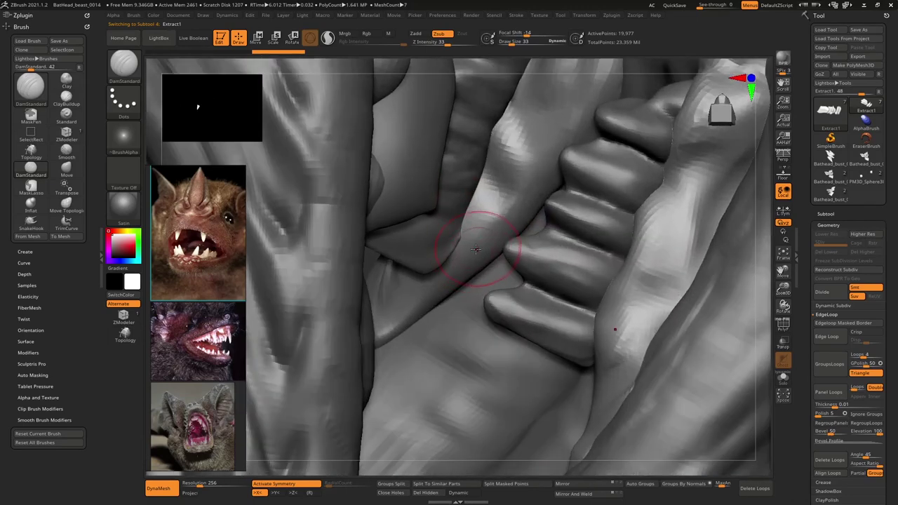
key("b")
key("c")
key("b")
mouse_move(468, 238)
left_mouse_down()
mouse_move(421, 288)
mouse_move(465, 256)
mouse_move(395, 291)
mouse_move(434, 281)
left_mouse_up()
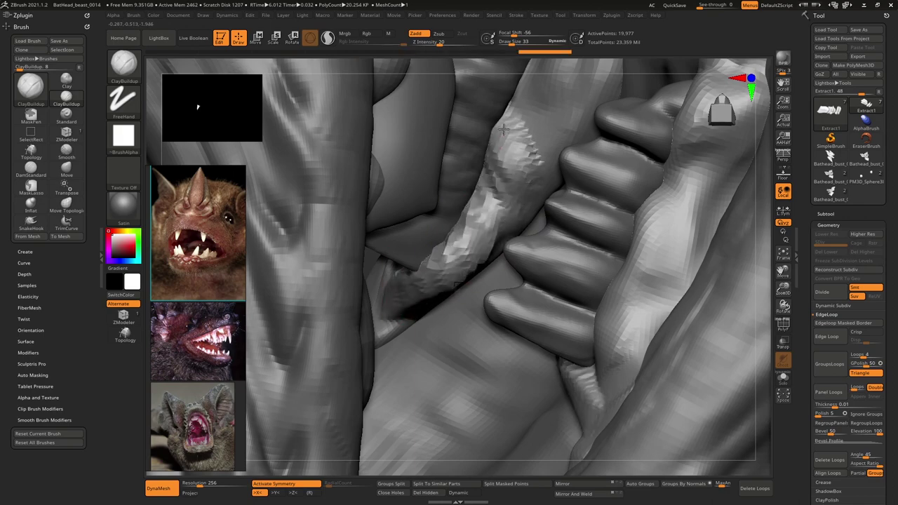
Step: Fill out and smooth the inner gum ridge behind the upper teeth
right_click_drag(503, 129, 478, 186)
left_click_drag(466, 234, 515, 165)
mouse_move(499, 190)
left_mouse_down("shift")
mouse_move(507, 171)
mouse_move(449, 265)
left_mouse_up("shift")
mouse_move(449, 265)
right_mouse_down()
mouse_move(439, 261)
mouse_move(463, 235)
mouse_move(482, 222)
mouse_move(450, 269)
mouse_move(504, 218)
right_mouse_up()
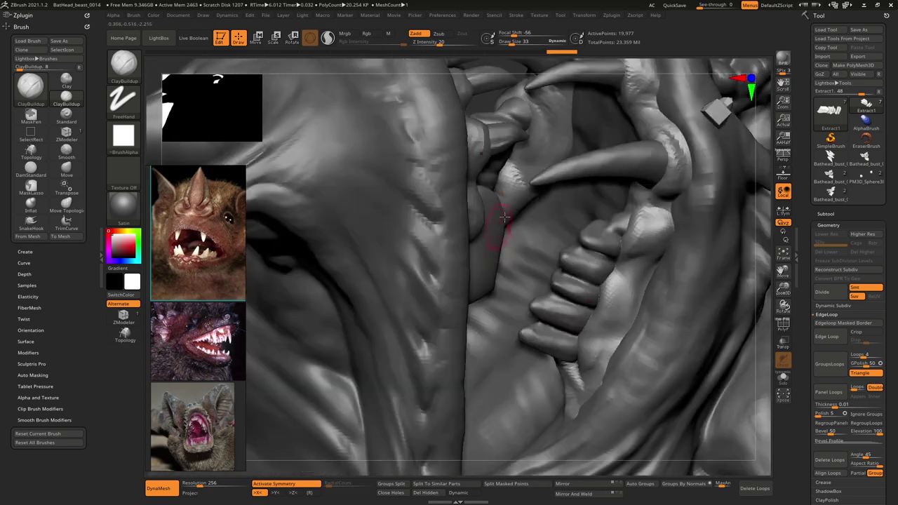
left_click_drag(531, 176, 538, 118)
mouse_move(530, 161)
right_mouse_down()
mouse_move(538, 223)
mouse_move(542, 204)
right_mouse_up()
right_click_drag(507, 133, 498, 136)
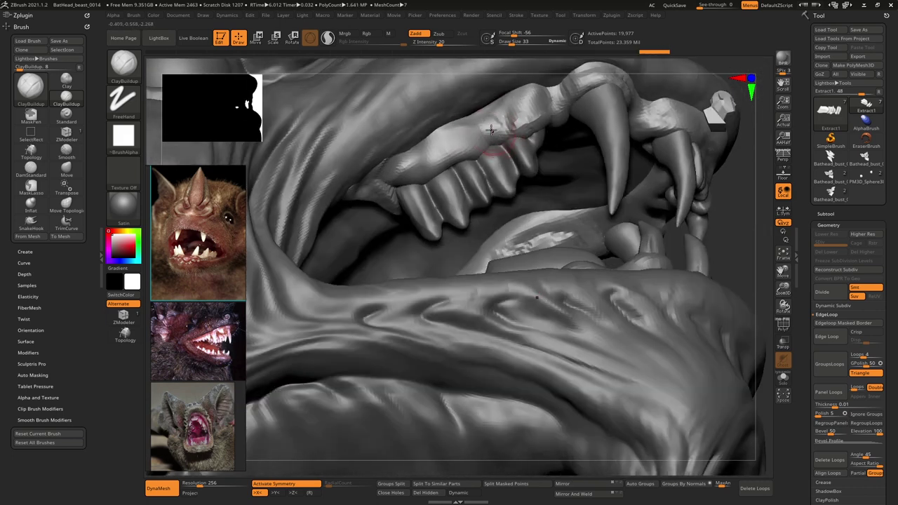
Step: Set the draw size to 17 and build up the gum line above the upper back teeth, smoothing its rear part
key("space")
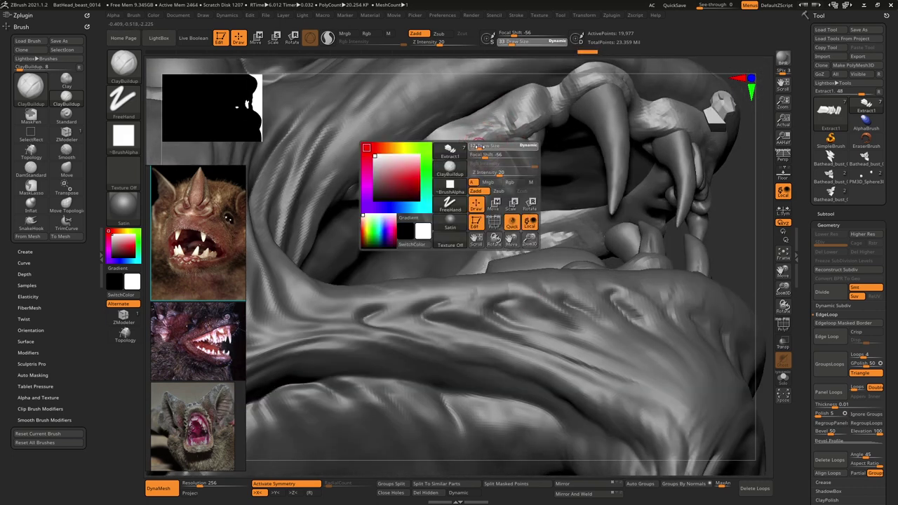
mouse_move(479, 146)
left_mouse_down()
mouse_move(476, 155)
mouse_move(522, 127)
left_mouse_up()
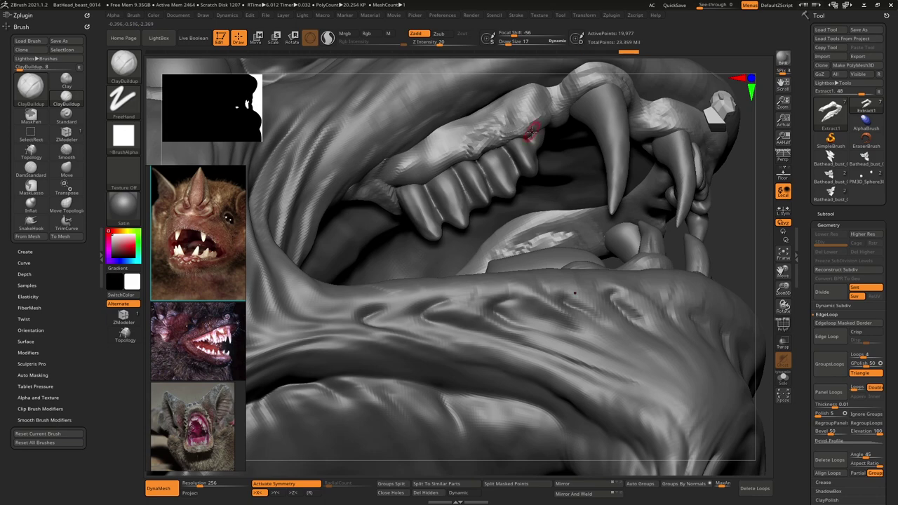
left_click_drag(482, 149, 428, 180)
left_click_drag(425, 181, 394, 184)
right_click_drag(409, 168, 408, 145)
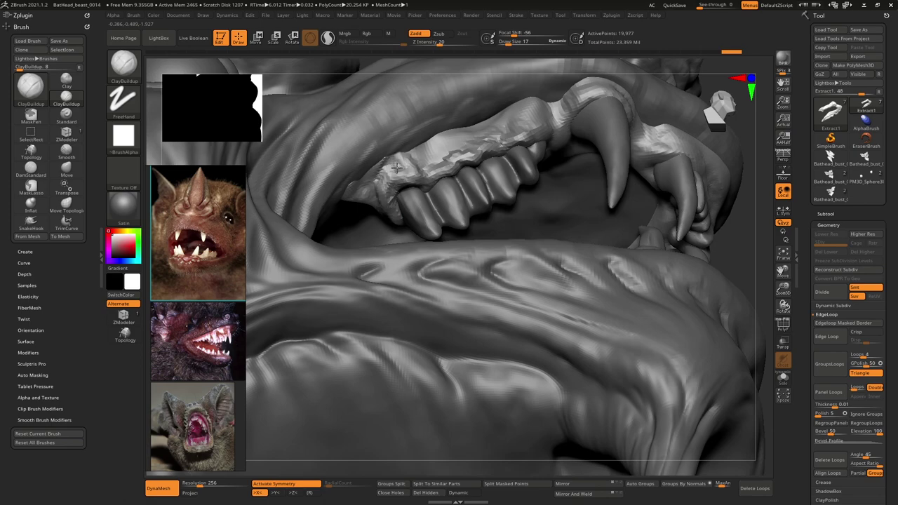
left_click_drag(397, 168, 397, 165)
left_click_drag(425, 173, 451, 143)
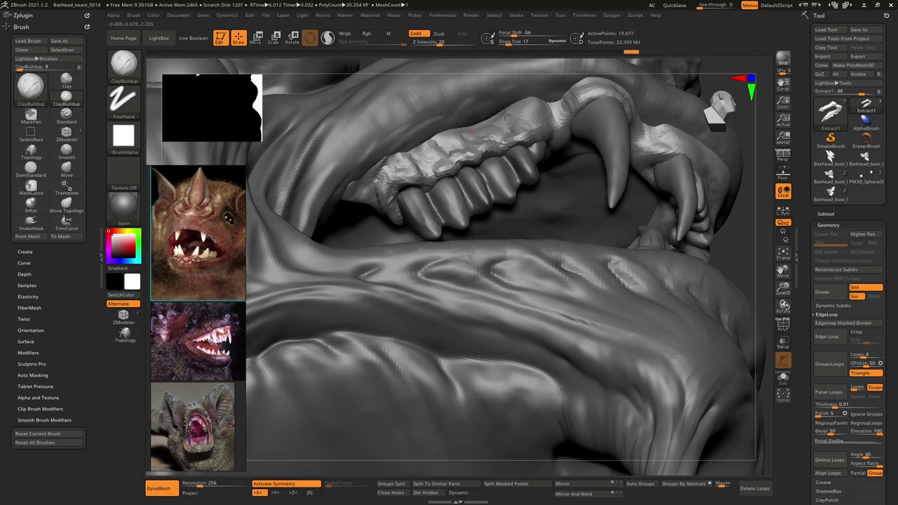
right_click_drag(501, 103, 514, 147)
left_click_drag(540, 120, 525, 131)
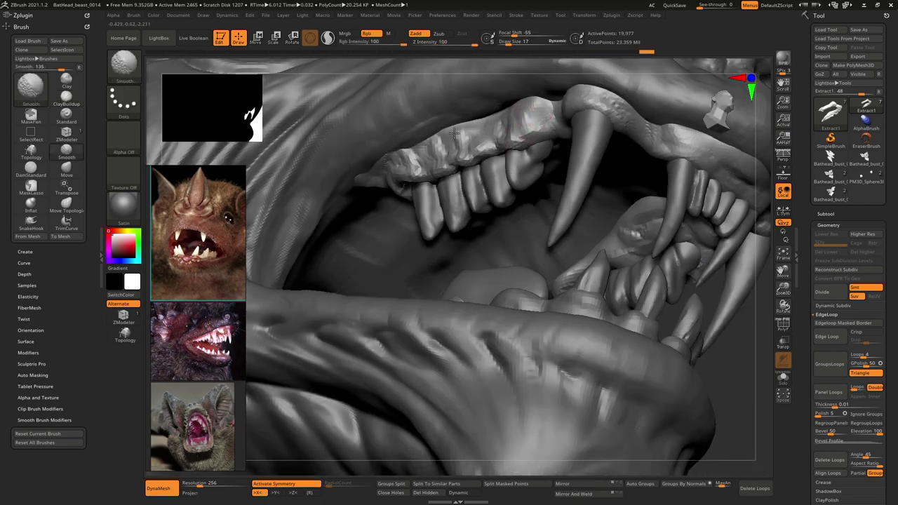
left_click_drag(397, 163, 415, 161, "shift")
Step: Build up the gum edge above the upper front teeth at draw size 9 and check the gum's mesh density with the polyframe
mouse_move(472, 167)
right_mouse_down()
mouse_move(537, 178)
mouse_move(506, 165)
mouse_move(525, 180)
mouse_move(484, 187)
mouse_move(482, 209)
mouse_move(461, 207)
right_mouse_up()
key("space")
mouse_move(465, 211)
left_mouse_down()
mouse_move(418, 212)
mouse_move(422, 225)
left_mouse_up()
right_click_drag(422, 225, 456, 205)
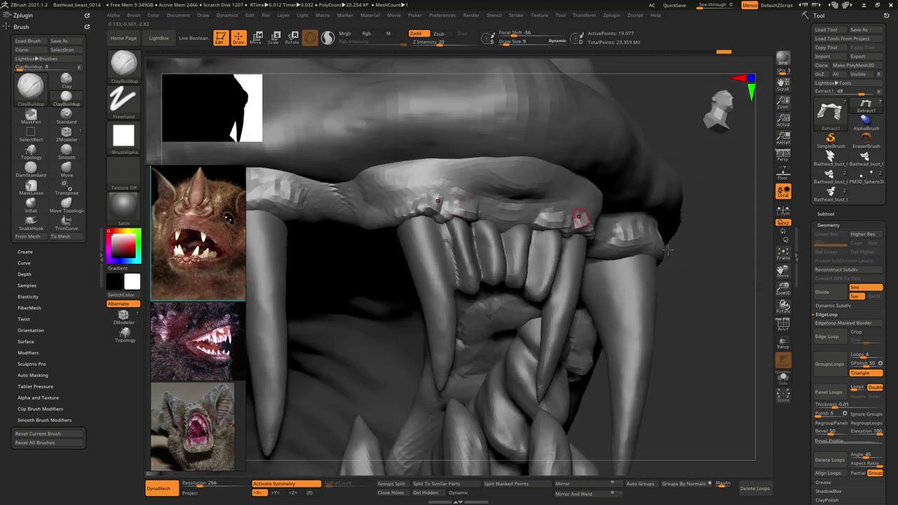
left_click(781, 326)
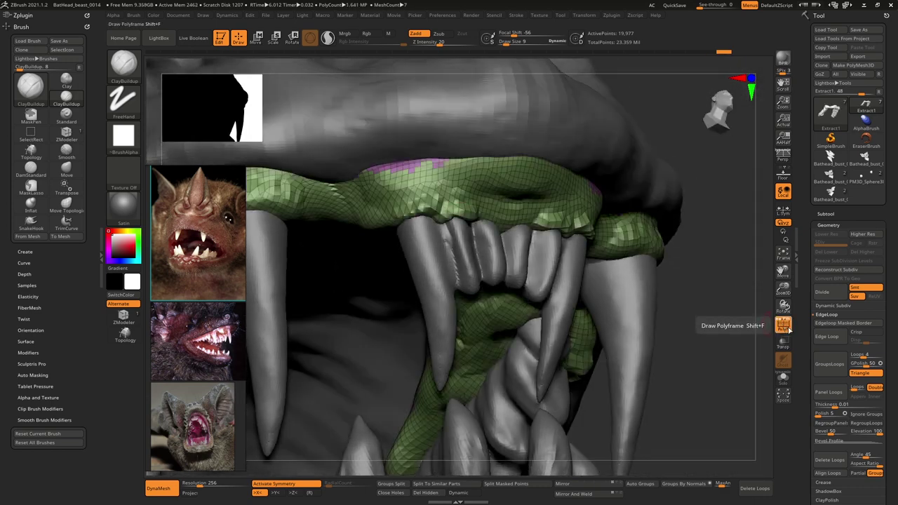
left_click(782, 326)
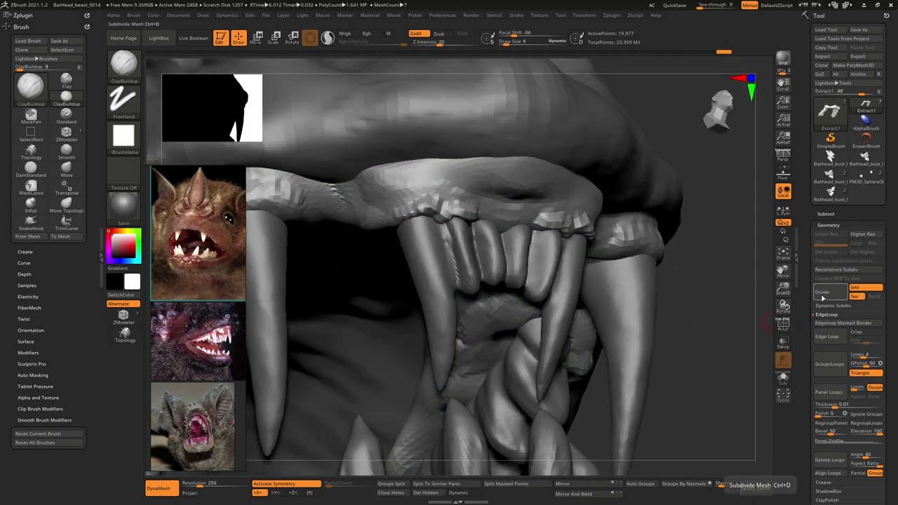
Step: Build up the gum edge between the upper incisors and around the base of the front fangs
mouse_move(673, 294)
right_mouse_down("shift")
mouse_move(603, 287)
mouse_move(673, 295)
right_mouse_up("shift")
right_click_drag(582, 223, 502, 223)
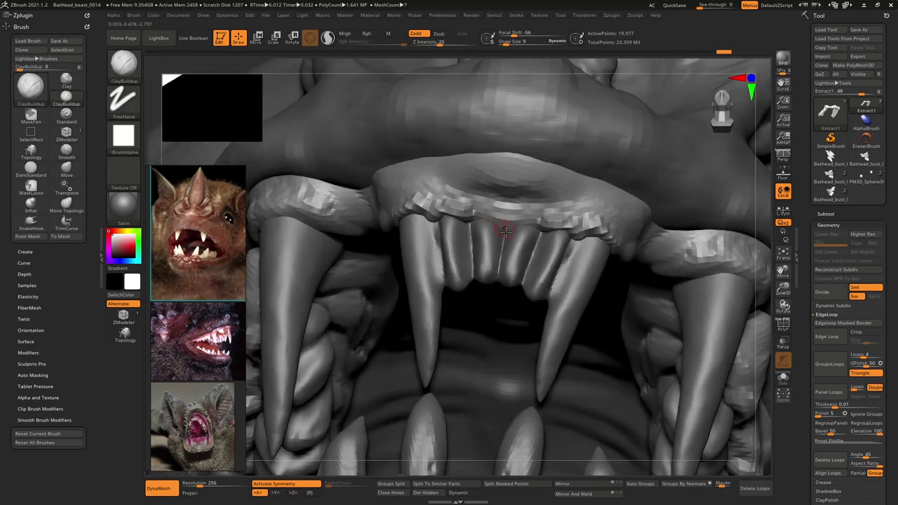
mouse_move(502, 215)
left_mouse_down()
mouse_move(547, 223)
mouse_move(504, 225)
left_mouse_up()
right_click_drag(505, 225, 592, 230)
left_click_drag(417, 220, 421, 220)
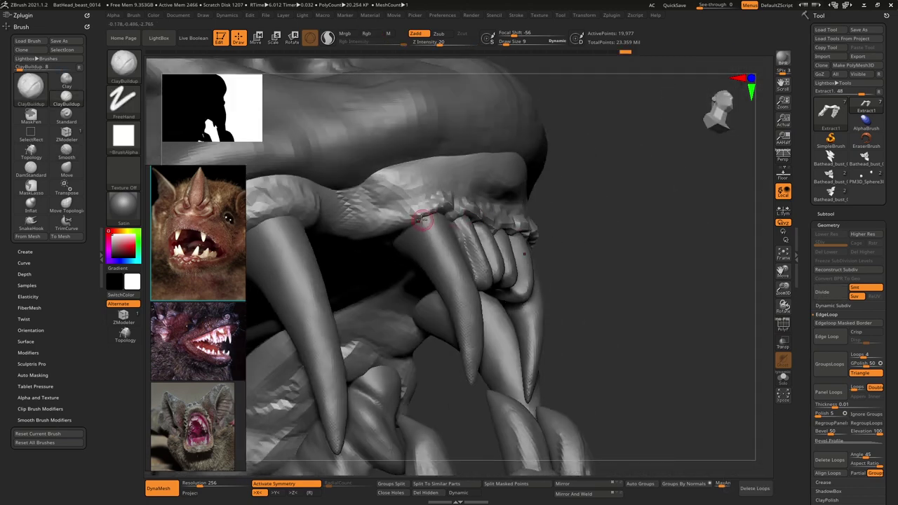
right_click_drag(402, 270, 391, 228)
Step: Set the draw size to 15 and thicken the gum rim around the upper front fangs and incisors
key("space")
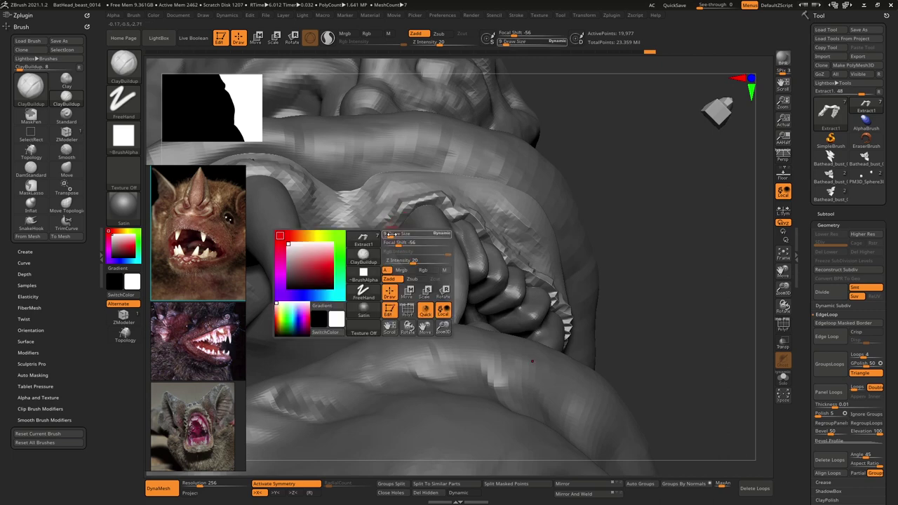
left_click_drag(389, 234, 398, 233)
mouse_move(393, 218)
left_mouse_down()
mouse_move(386, 246)
mouse_move(389, 231)
mouse_move(422, 202)
left_mouse_up()
right_click_drag(420, 202, 429, 234)
key("space")
left_click_drag(430, 234, 426, 234)
mouse_move(446, 195)
left_mouse_down()
mouse_move(430, 202)
mouse_move(457, 194)
mouse_move(457, 208)
left_mouse_up()
right_click_drag(470, 197, 484, 213)
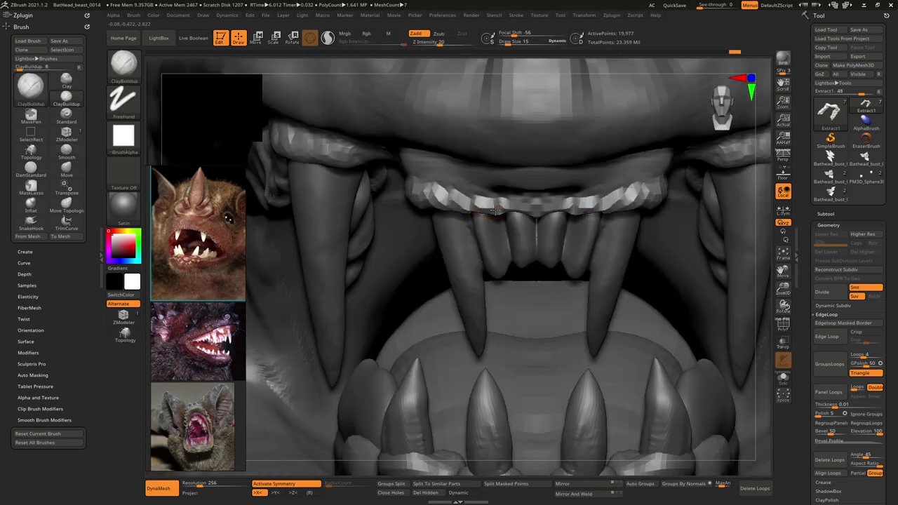
left_click_drag(472, 200, 499, 204)
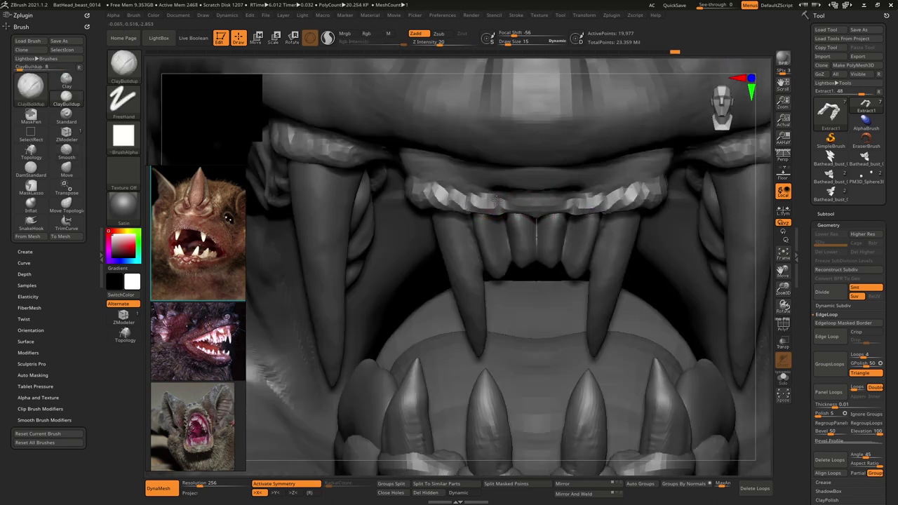
mouse_move(497, 200)
left_mouse_down()
mouse_move(474, 205)
mouse_move(465, 187)
mouse_move(451, 193)
left_mouse_up()
Step: Build up and smooth the rear end of the upper gum around the last back tooth
mouse_move(451, 193)
right_mouse_down()
mouse_move(489, 193)
mouse_move(492, 146)
right_mouse_up()
right_click_drag(446, 199, 619, 242)
right_click_drag(526, 204, 576, 140, "alt")
right_click_drag(525, 188, 547, 295, "ctrl")
mouse_move(479, 231)
right_mouse_down()
mouse_move(449, 218)
mouse_move(452, 270)
mouse_move(432, 256)
mouse_move(425, 228)
right_mouse_up()
left_click_drag(425, 228, 428, 263)
right_click_drag(428, 263, 432, 247)
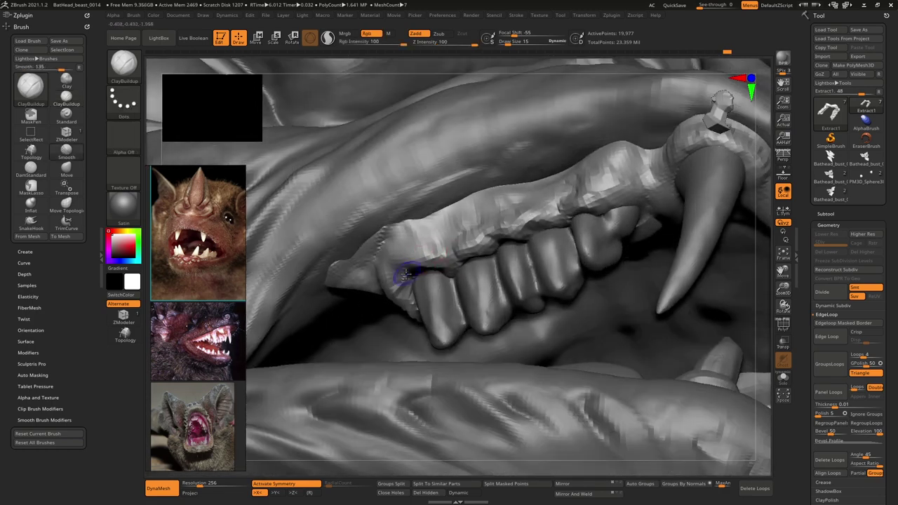
left_click_drag(401, 273, 413, 295, "shift")
mouse_move(435, 267)
left_mouse_down("shift")
mouse_move(447, 265)
mouse_move(408, 278)
left_mouse_up("shift")
right_click_drag(408, 278, 429, 263)
mouse_move(422, 269)
left_mouse_down()
mouse_move(406, 289)
mouse_move(410, 282)
left_mouse_up()
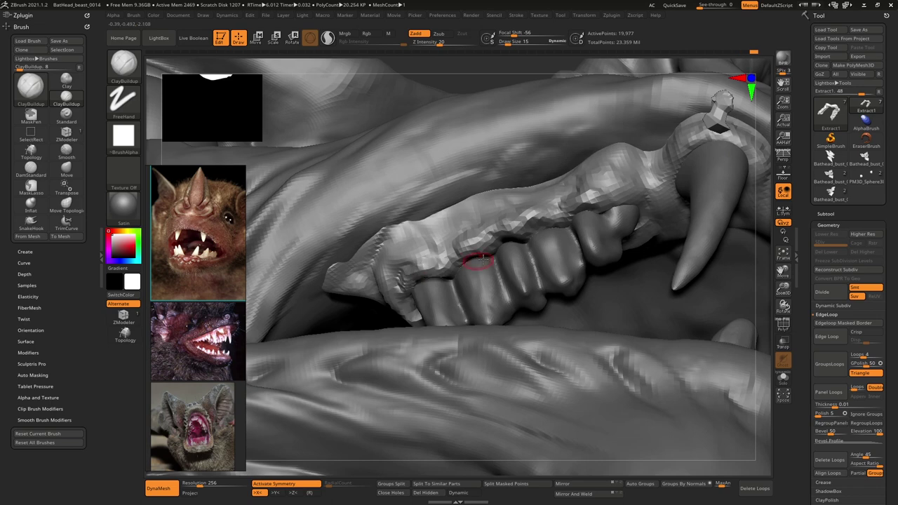
Step: Add clay to the gum edge along the bases of the upper back teeth, up to the large fang
left_click_drag(476, 257, 452, 272)
left_click_drag(504, 237, 528, 229)
right_click_drag(606, 190, 618, 211)
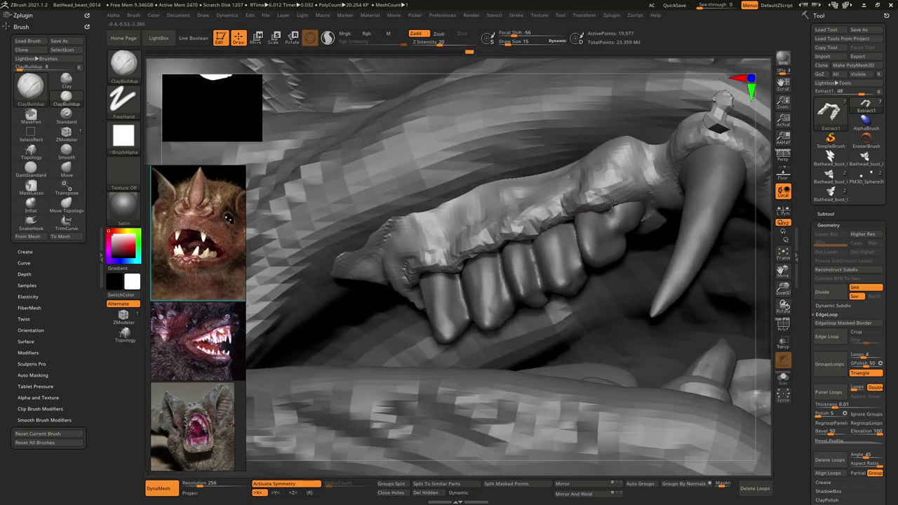
mouse_move(604, 198)
left_mouse_down()
mouse_move(619, 208)
mouse_move(655, 202)
left_mouse_up()
right_click_drag(625, 214, 635, 192)
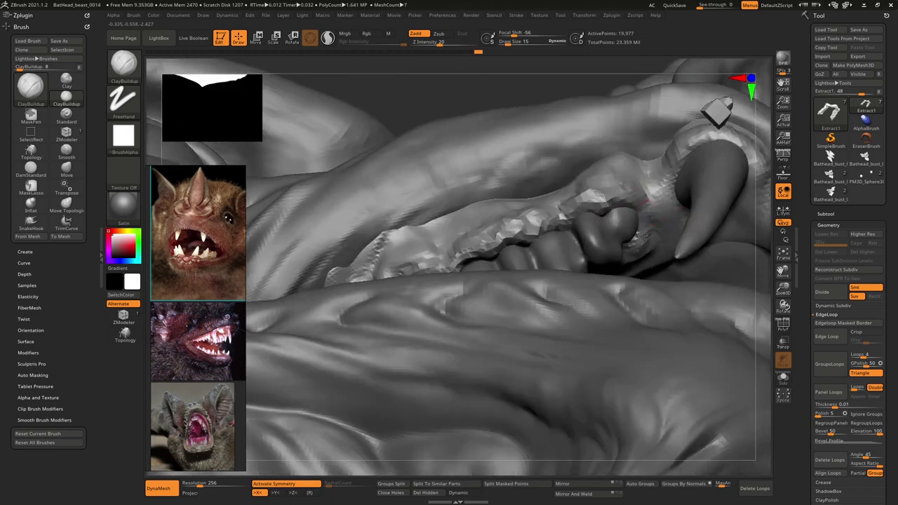
Step: Smooth the lower edge and outer side of the gum above the upper back teeth
mouse_move(656, 223)
right_mouse_down()
mouse_move(621, 242)
mouse_move(572, 240)
right_mouse_up()
left_click_drag(571, 238, 620, 227, "shift")
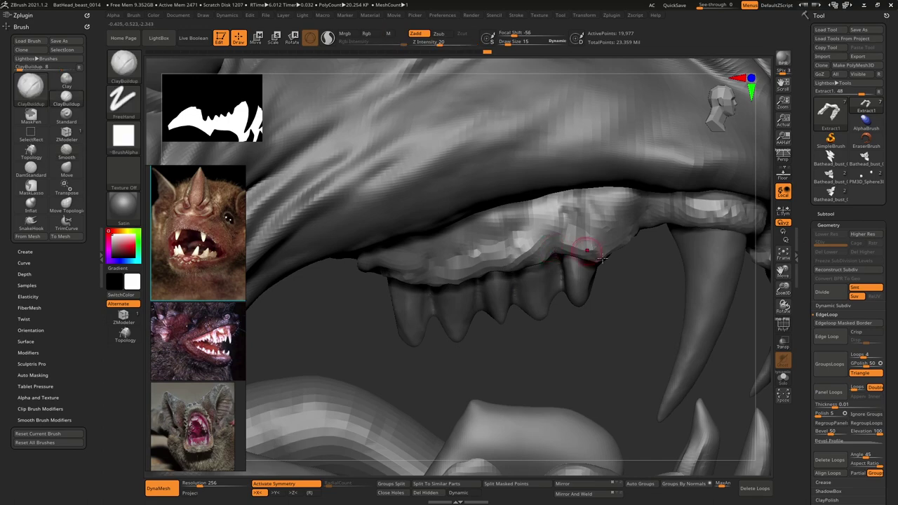
mouse_move(581, 250)
left_mouse_down("shift")
mouse_move(619, 252)
mouse_move(591, 258)
left_mouse_up("shift")
left_click_drag(453, 266, 369, 284, "shift")
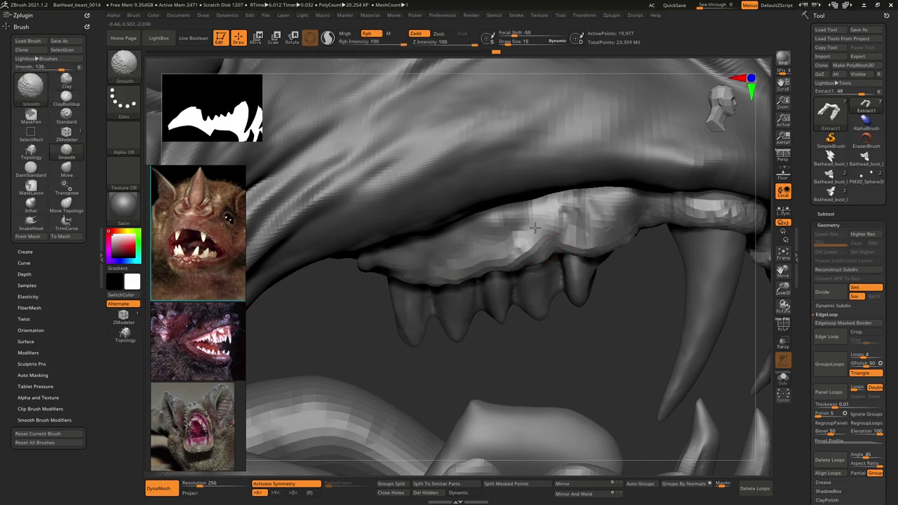
Step: Turn on Sculptris Pro and sculpt a raised, scalloped gum rim around the bases of the upper back teeth
right_click_drag(568, 250, 499, 278, "ctrl")
mouse_move(499, 278)
right_mouse_down("ctrl")
mouse_move(489, 200)
mouse_move(615, 228)
mouse_move(596, 288)
mouse_move(459, 258)
mouse_move(449, 216)
mouse_move(523, 247)
right_mouse_up("ctrl")
left_click(328, 39)
right_click_drag(458, 282, 476, 255)
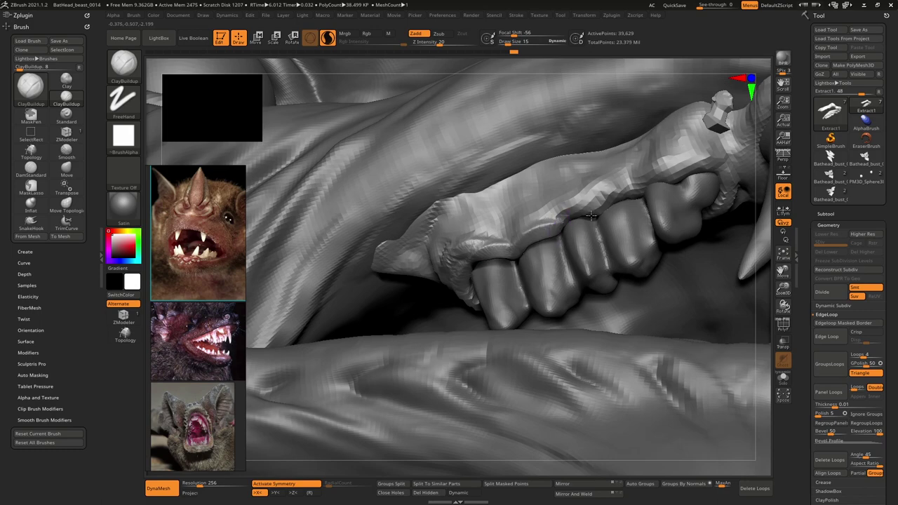
left_click_drag(559, 223, 635, 196)
right_click_drag(686, 190, 637, 210, "alt")
mouse_move(595, 208)
left_mouse_down()
mouse_move(633, 194)
mouse_move(671, 200)
left_mouse_up()
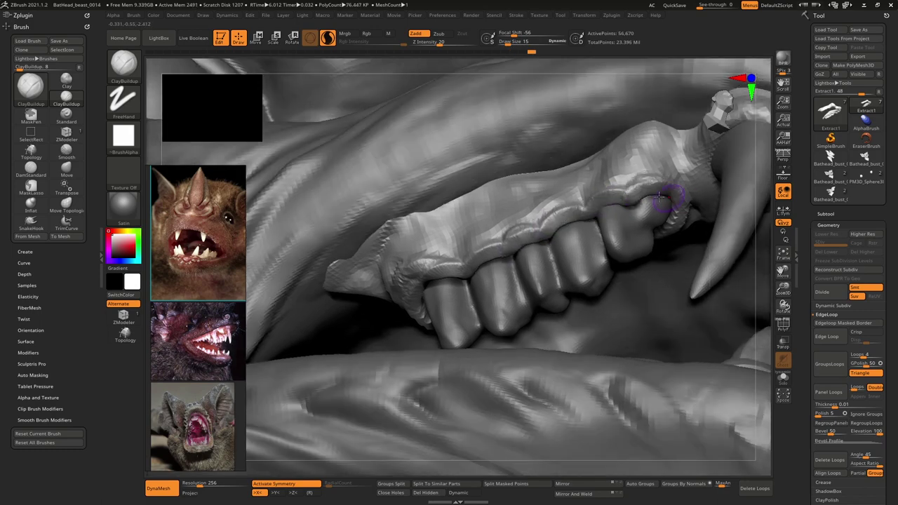
right_click_drag(671, 200, 616, 203)
Step: Build up root bulges on the outer side of the gum above the upper back teeth
mouse_move(601, 238)
right_mouse_down()
mouse_move(544, 173)
mouse_move(577, 224)
mouse_move(554, 106)
right_mouse_up()
mouse_move(554, 106)
right_mouse_down("ctrl")
mouse_move(549, 147)
mouse_move(472, 151)
mouse_move(495, 220)
mouse_move(458, 164)
mouse_move(525, 220)
mouse_move(483, 225)
mouse_move(547, 223)
mouse_move(492, 284)
mouse_move(495, 255)
right_mouse_up("ctrl")
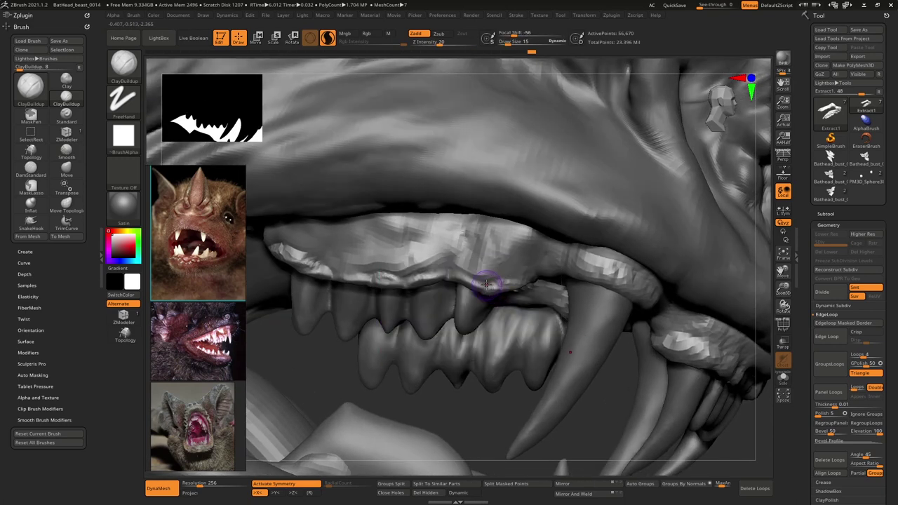
left_click_drag(488, 281, 496, 279)
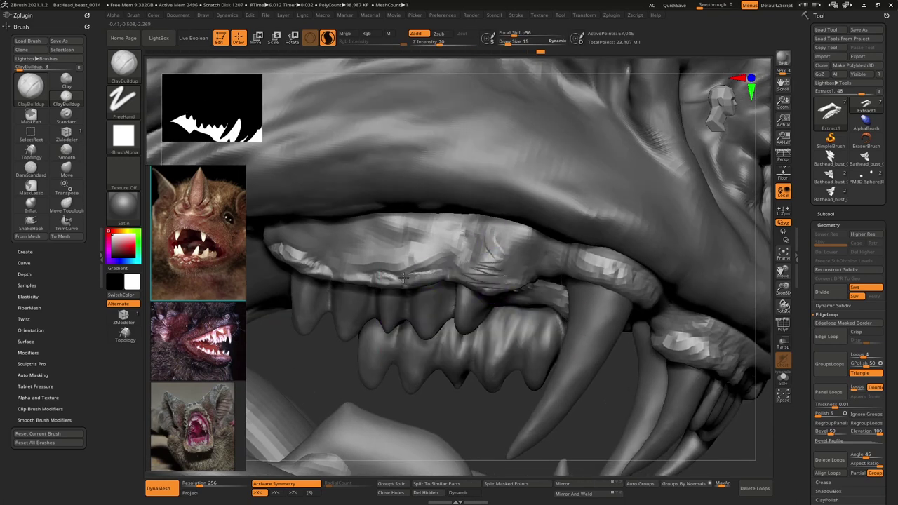
left_click_drag(428, 232, 398, 257)
right_click_drag(389, 254, 406, 242)
Step: Adjust the brush settings and lay short stacked clay strokes across the outer gum, working towards its rear end
key("space")
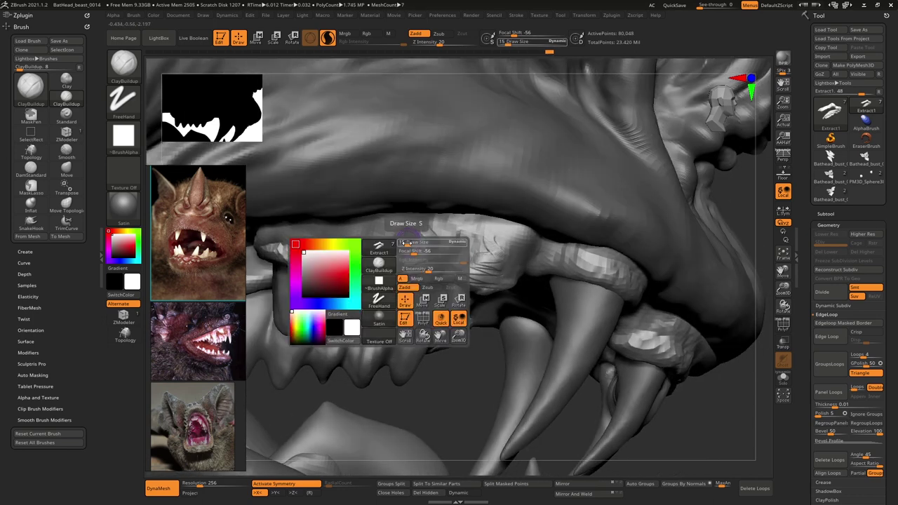
left_click_drag(406, 243, 411, 262)
key("space")
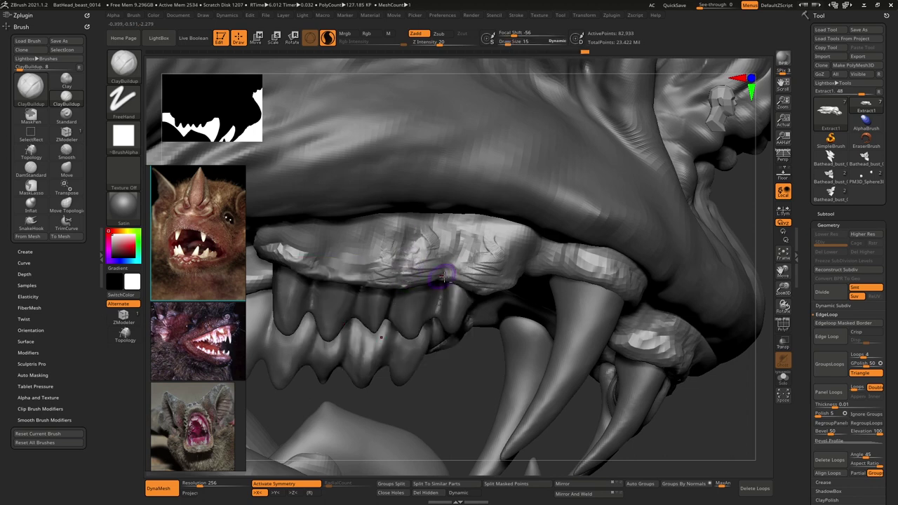
left_click_drag(458, 264, 458, 247)
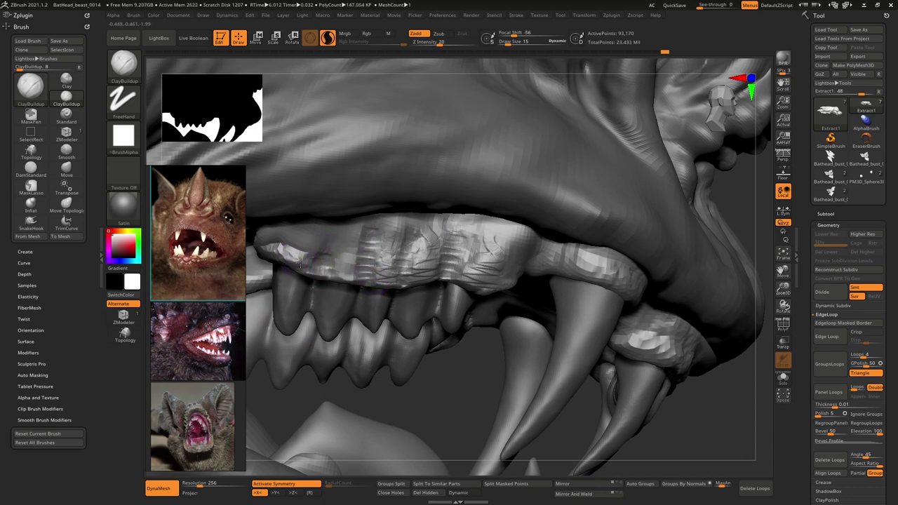
mouse_move(280, 245)
left_mouse_down()
mouse_move(316, 234)
mouse_move(296, 229)
left_mouse_up()
Step: Add more clay strokes over the middle back teeth and smooth the outer gum surface into soft vertical root bulges
mouse_move(486, 250)
right_mouse_down("ctrl")
mouse_move(443, 234)
mouse_move(448, 270)
mouse_move(420, 284)
right_mouse_up("ctrl")
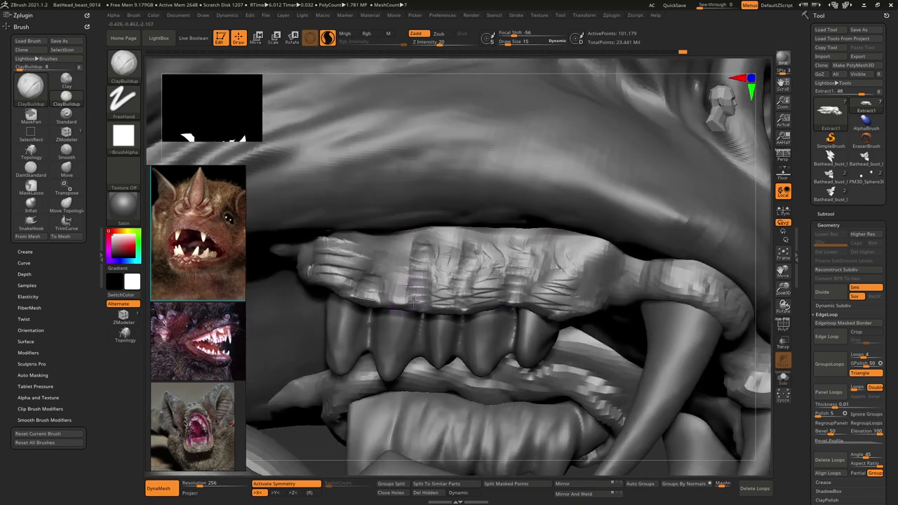
mouse_move(395, 288)
left_mouse_down()
mouse_move(386, 275)
mouse_move(438, 299)
mouse_move(425, 289)
mouse_move(455, 270)
left_mouse_up()
left_click_drag(428, 244, 454, 245)
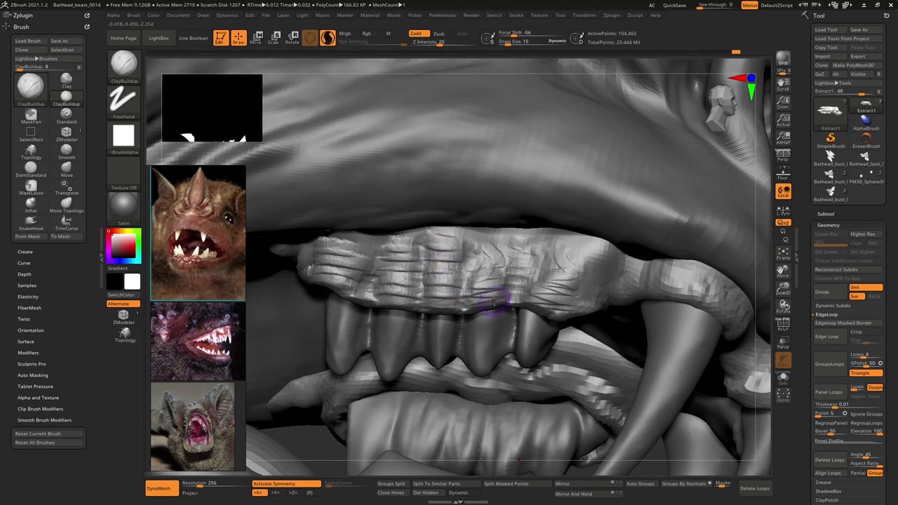
mouse_move(478, 287)
left_mouse_down()
mouse_move(502, 282)
mouse_move(477, 281)
left_mouse_up()
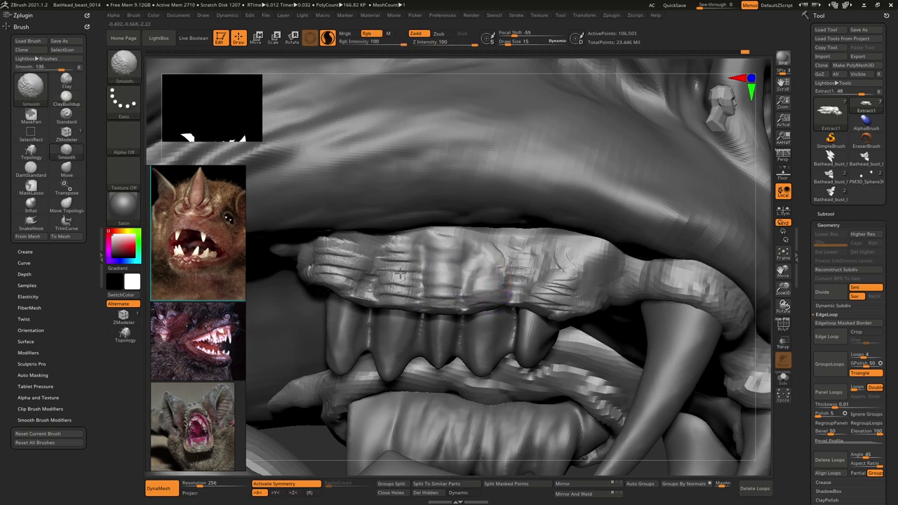
left_click_drag(350, 275, 327, 244, "shift")
left_click_drag(500, 255, 551, 267, "shift")
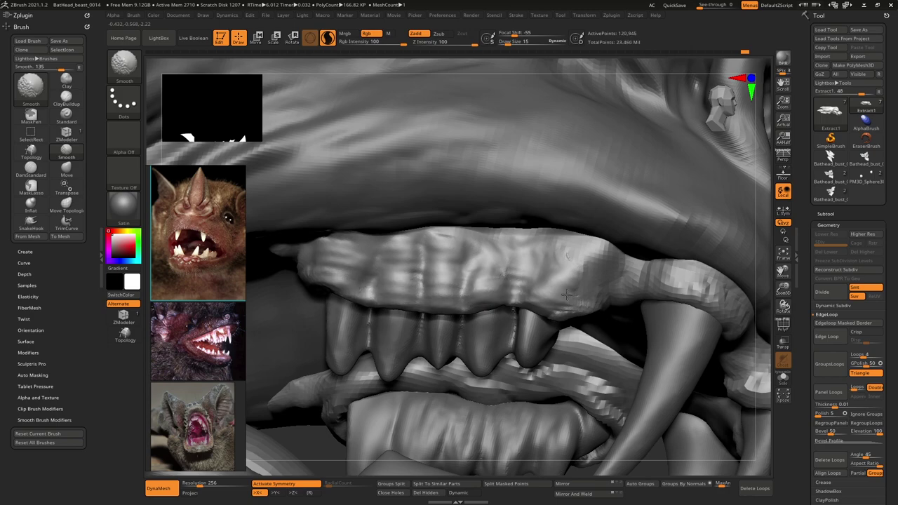
Step: Smooth the front end of the back gum and build clay root bulges on the gum above the upper front teeth
left_click_drag(661, 257, 684, 272, "shift")
mouse_move(673, 270)
right_mouse_down()
mouse_move(481, 282)
mouse_move(397, 254)
mouse_move(517, 260)
mouse_move(586, 305)
mouse_move(570, 308)
right_mouse_up()
mouse_move(577, 324)
left_mouse_down()
mouse_move(535, 313)
mouse_move(579, 331)
mouse_move(577, 315)
mouse_move(544, 311)
mouse_move(545, 269)
left_mouse_up()
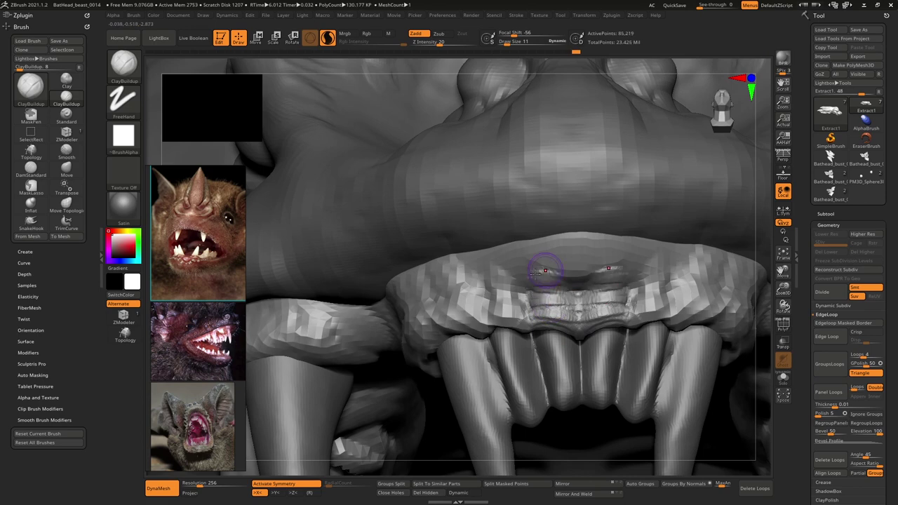
right_click_drag(498, 309, 515, 308)
mouse_move(530, 320)
left_mouse_down()
mouse_move(487, 335)
mouse_move(510, 311)
mouse_move(489, 304)
mouse_move(513, 292)
mouse_move(482, 281)
left_mouse_up()
right_click_drag(444, 319, 463, 335)
mouse_move(467, 338)
left_mouse_down()
mouse_move(427, 367)
mouse_move(431, 353)
mouse_move(409, 362)
left_mouse_up()
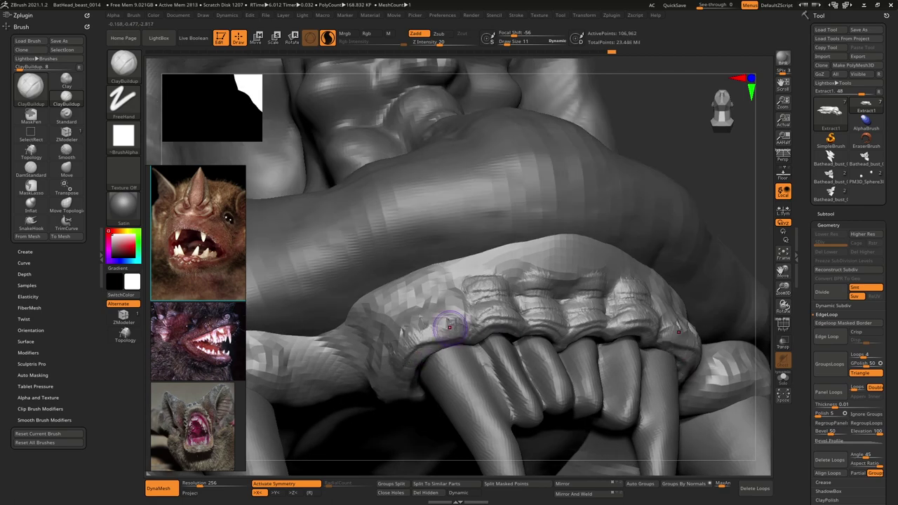
Step: Extend the stacked clay strokes onto the gum above the small front fangs and along the front gum's upper edge
left_click_drag(451, 324, 402, 350)
mouse_move(446, 308)
left_mouse_down()
mouse_move(392, 341)
mouse_move(383, 308)
left_mouse_up()
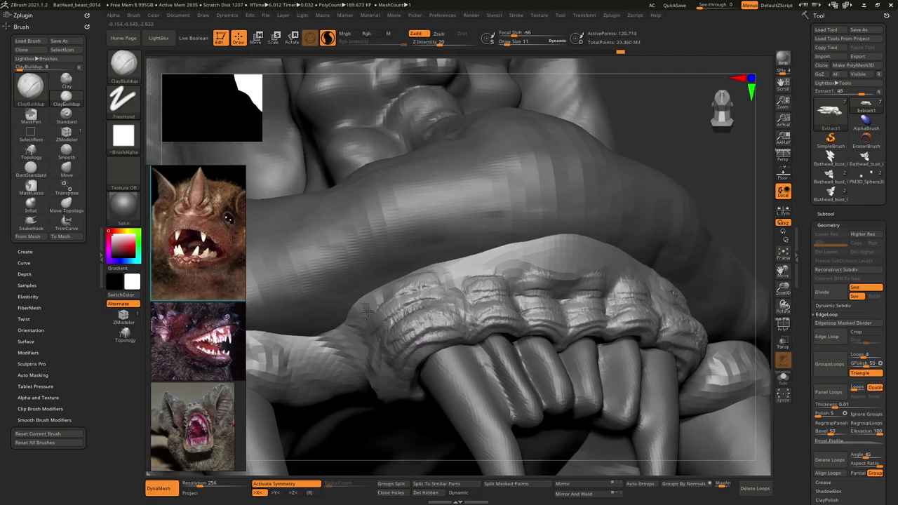
left_click_drag(430, 279, 379, 303)
right_click_drag(424, 284, 512, 271)
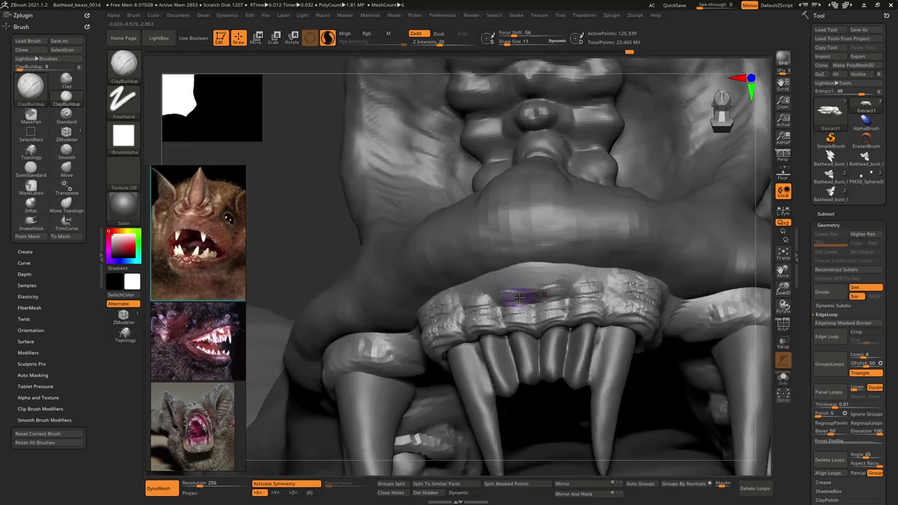
left_click_drag(511, 280, 477, 301)
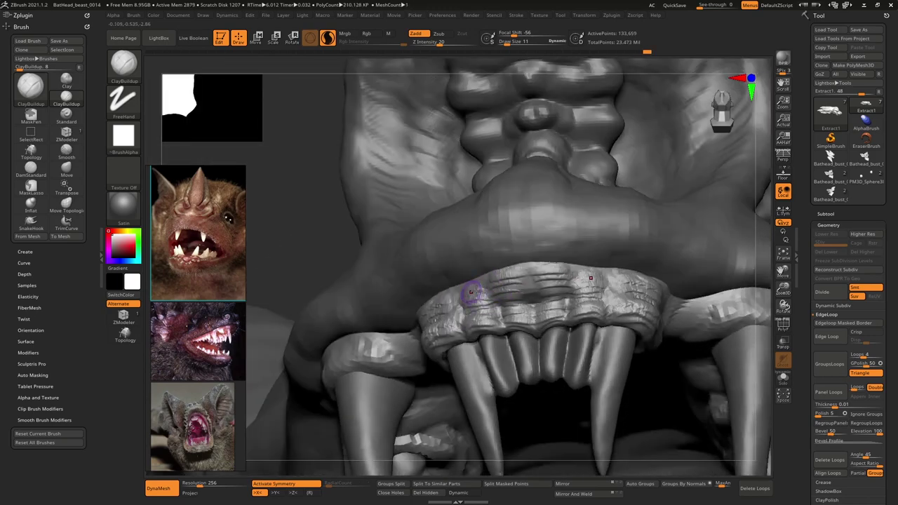
Step: Fill the recess in the middle of the front gum with clay, smooth the front gum surface, and set the draw size to 26
right_click_drag(472, 292, 510, 294)
key("space")
left_click_drag(521, 298, 492, 296)
left_click_drag(550, 298, 492, 297)
key("space")
left_click_drag(540, 271, 517, 284, "shift")
left_click_drag(425, 322, 448, 311, "shift")
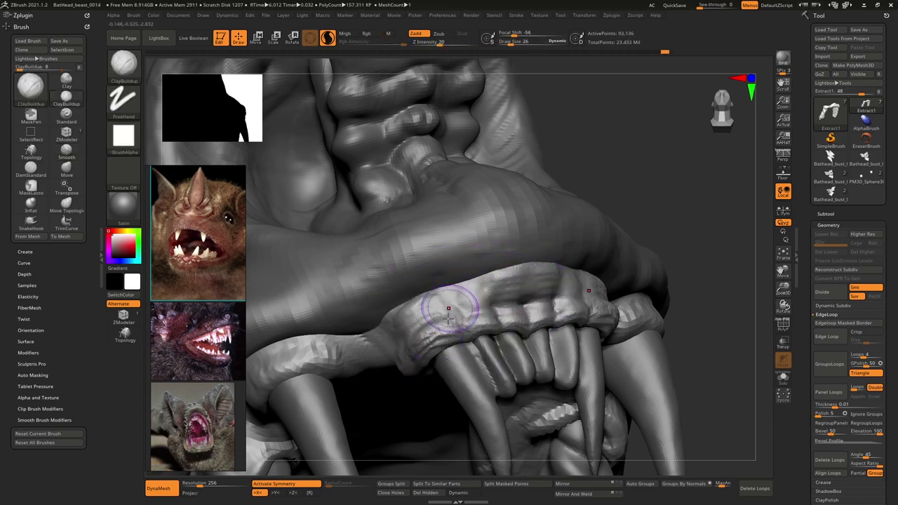
Step: Turn on perspective and review the whole bust from both sides and the front
right_click_drag(449, 310, 413, 253)
right_click_drag(414, 252, 504, 244)
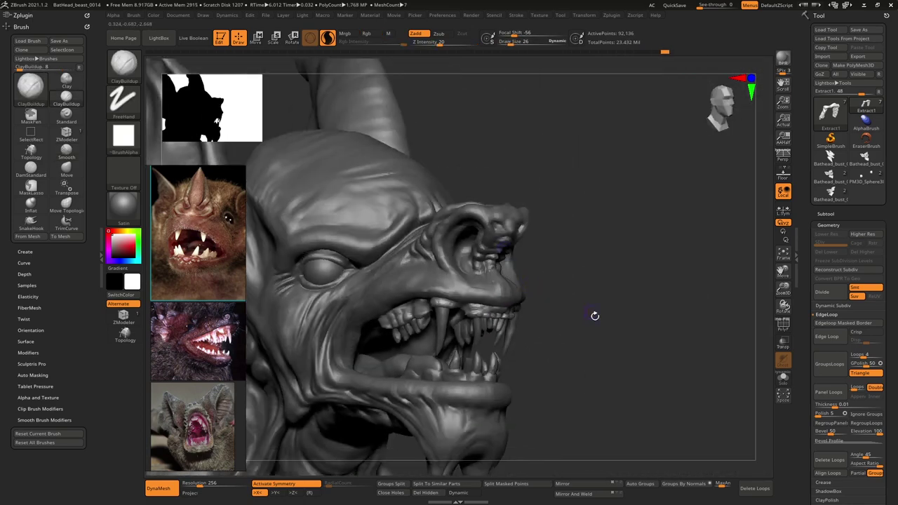
right_click_drag(595, 315, 400, 220, "alt")
left_click(786, 159)
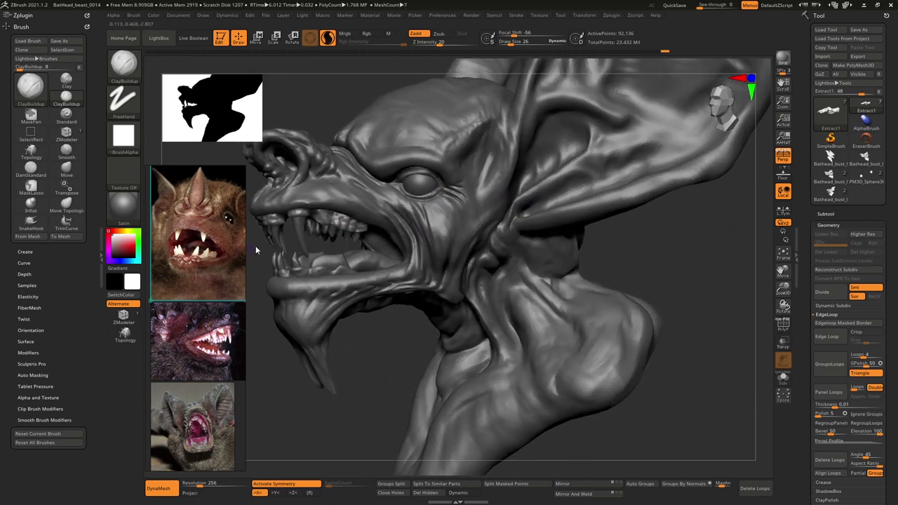
right_click_drag(256, 248, 358, 281)
right_click_drag(415, 309, 420, 275, "ctrl")
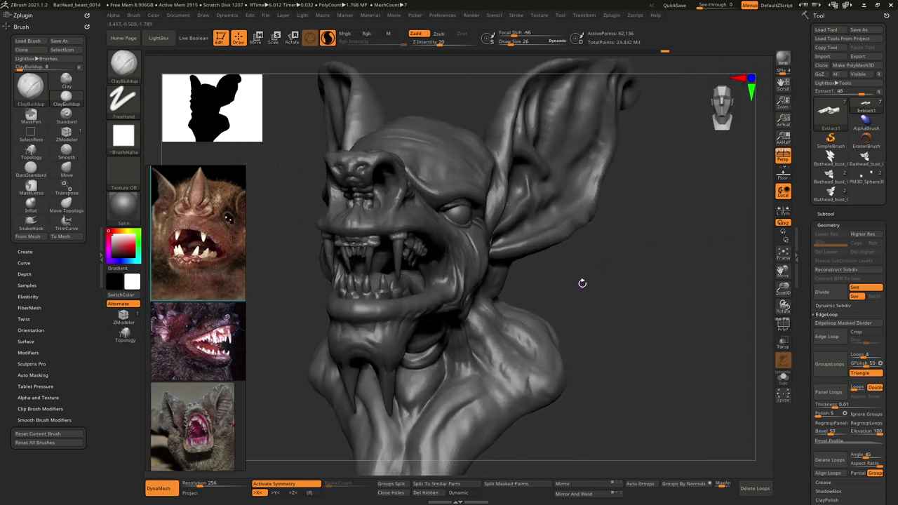
left_click_drag(582, 283, 700, 273)
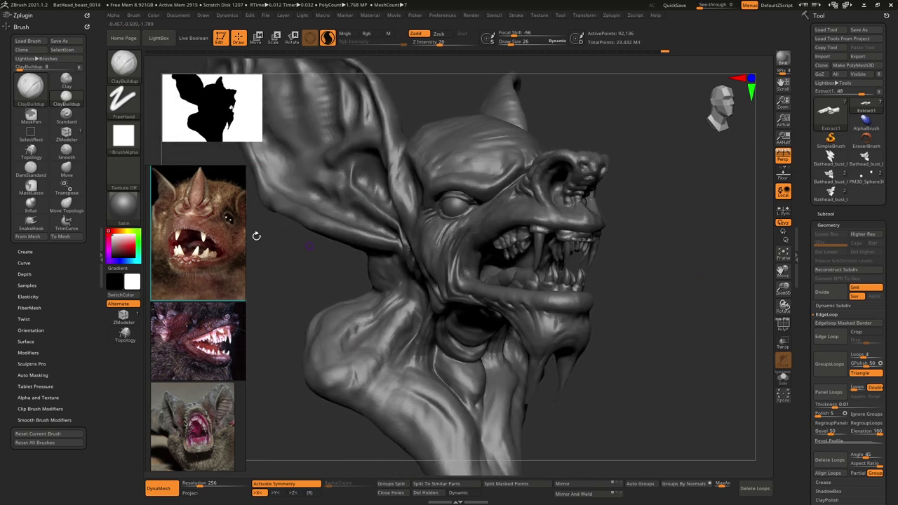
Step: Set the silhouette thumbnail size to 250, slightly adjust the main bat reference image, and frame the whole bust in three-quarter view
left_click(212, 216)
scroll(207, 219, "up", 3)
left_click_drag(202, 247, 197, 245)
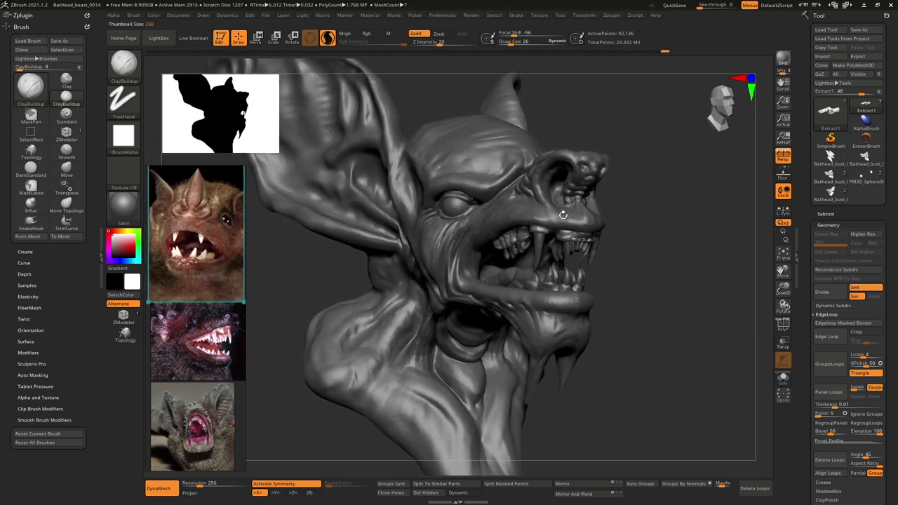
left_click_drag(649, 274, 678, 278)
mouse_move(677, 279)
right_mouse_down()
mouse_move(702, 279)
mouse_move(694, 275)
right_mouse_up()
mouse_move(694, 276)
left_mouse_down()
mouse_move(549, 255)
mouse_move(546, 279)
mouse_move(538, 264)
left_mouse_up()
mouse_move(661, 270)
left_mouse_down()
mouse_move(659, 285)
mouse_move(650, 276)
mouse_move(639, 280)
mouse_move(655, 279)
mouse_move(648, 274)
left_mouse_up()
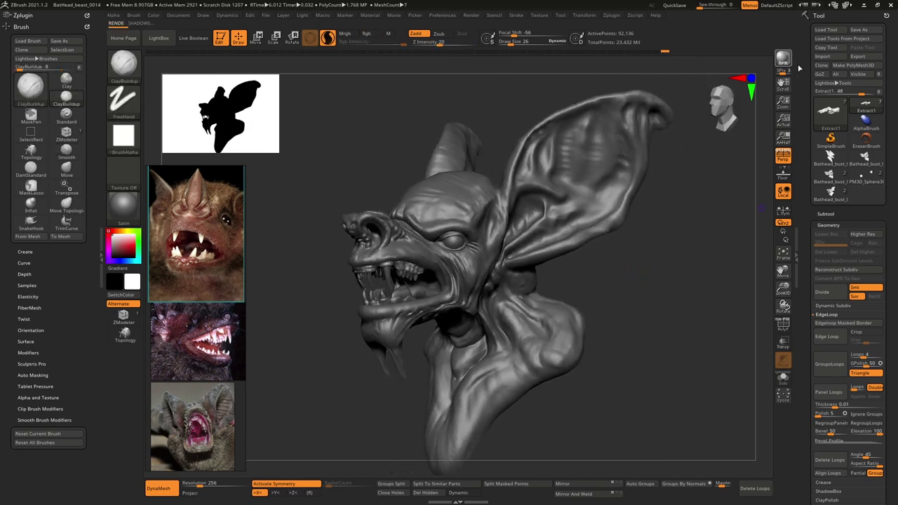
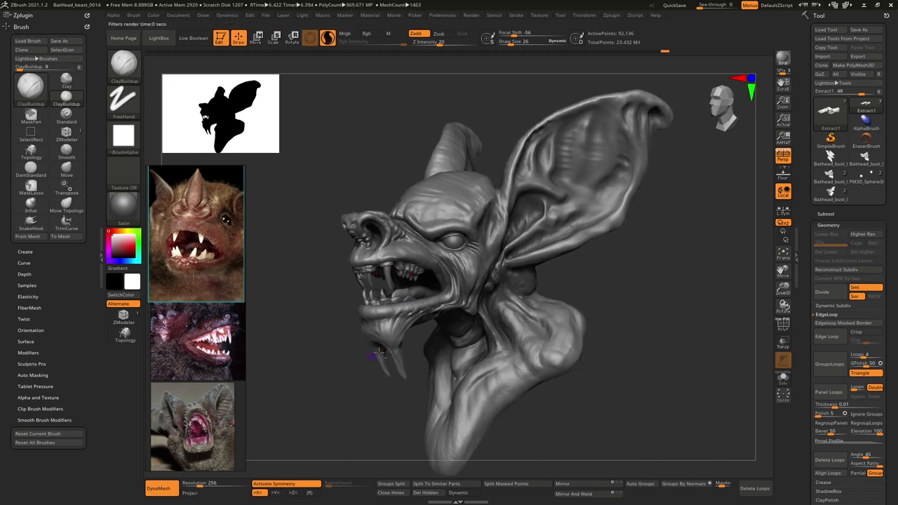
Step: Make the main head mesh the active subtool, turn off Sculptris Pro, and set the ClayBuildup draw size to 48
mouse_move(314, 363)
left_mouse_down()
mouse_move(378, 364)
mouse_move(382, 280)
mouse_move(458, 323)
left_mouse_up()
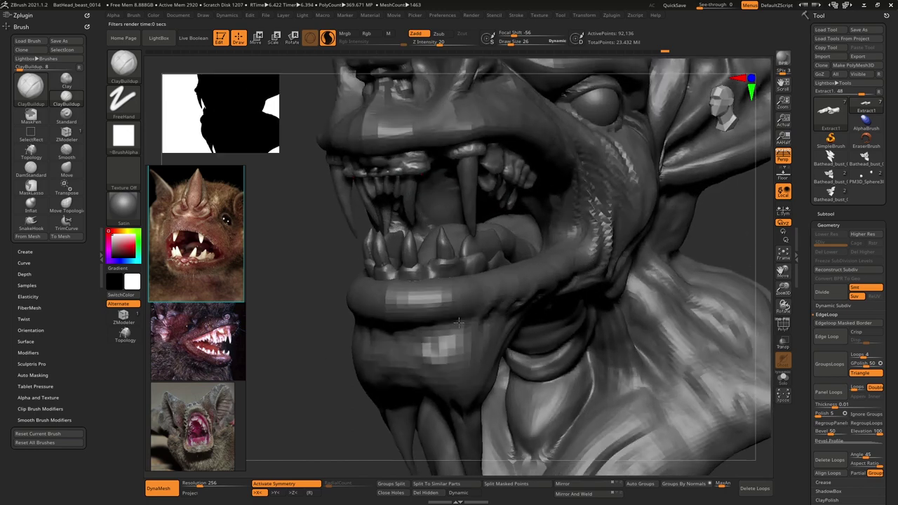
mouse_move(458, 323)
right_mouse_down("alt")
mouse_move(477, 240)
mouse_move(465, 219)
mouse_move(479, 231)
mouse_move(521, 226)
mouse_move(473, 230)
mouse_move(441, 145)
mouse_move(475, 252)
mouse_move(456, 308)
mouse_move(423, 295)
mouse_move(495, 285)
mouse_move(512, 262)
right_mouse_up("alt")
right_click_drag(613, 281, 576, 256)
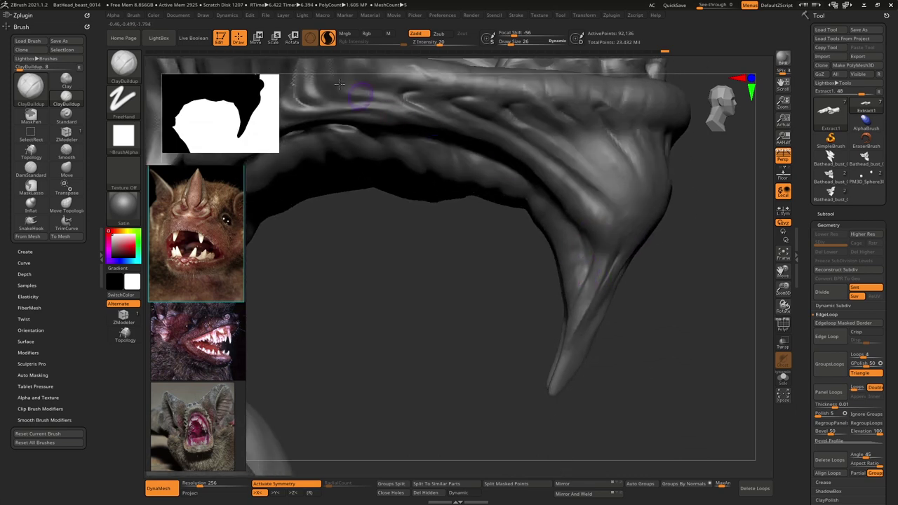
left_click(256, 41)
right_click_drag(597, 245, 584, 250)
left_click(583, 250, "alt")
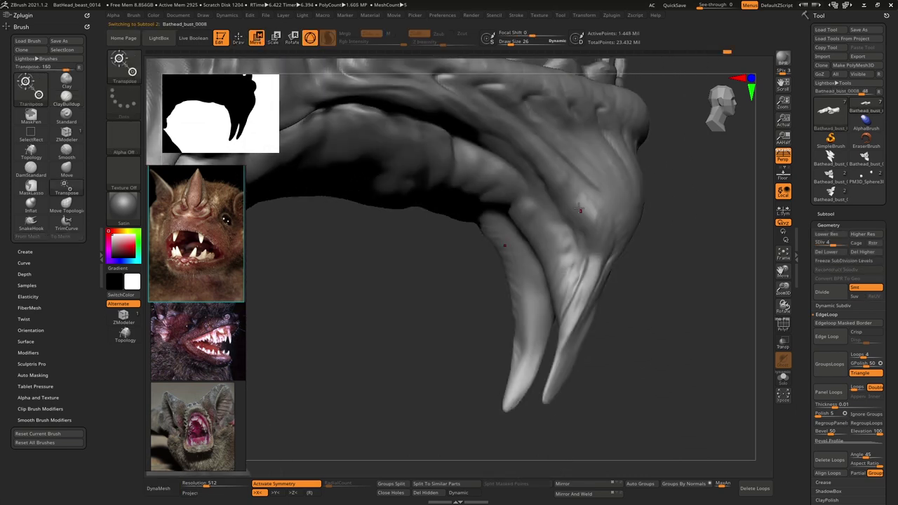
key("q")
right_click(583, 250)
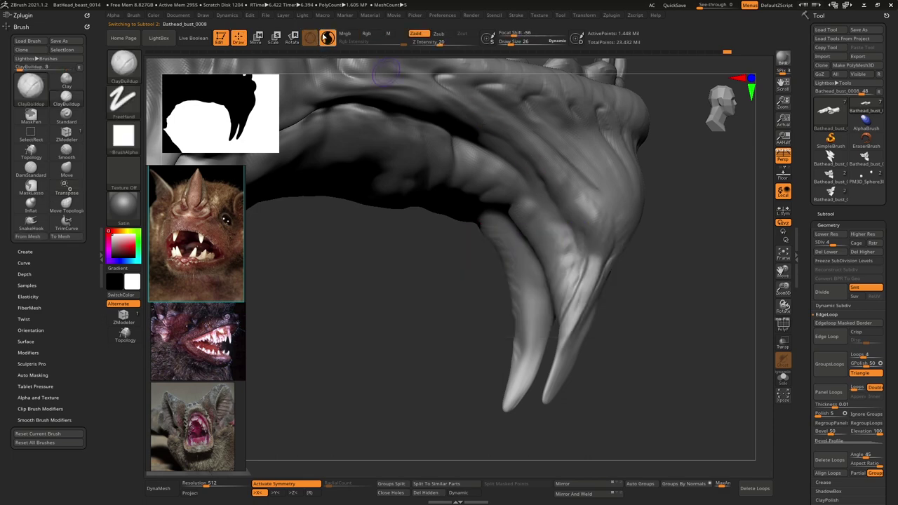
right_click(573, 235)
left_click_drag(573, 235, 578, 234)
Step: Lay long clay strokes along the side of the chin spike, from its base down towards the tip
left_click_drag(559, 172, 579, 287)
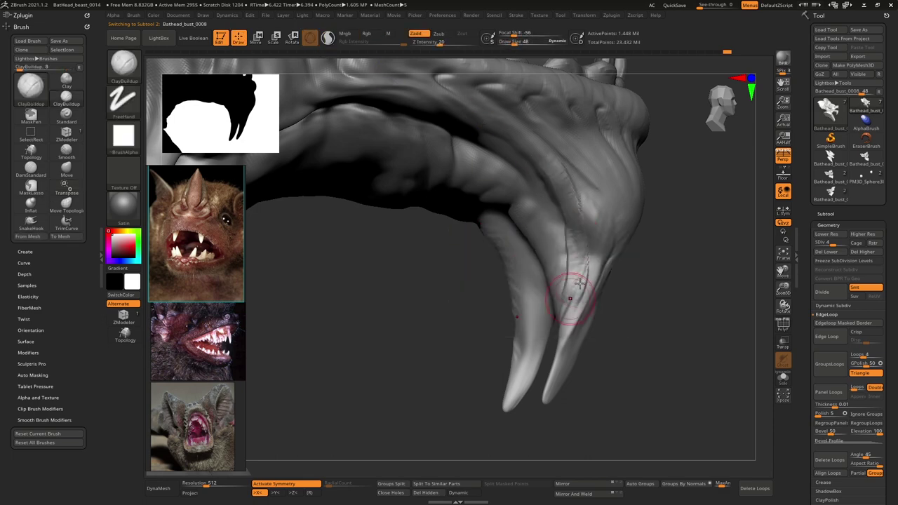
left_click_drag(579, 183, 586, 283)
left_click_drag(578, 203, 583, 319)
left_click_drag(592, 228, 576, 335)
left_click_drag(570, 249, 565, 354)
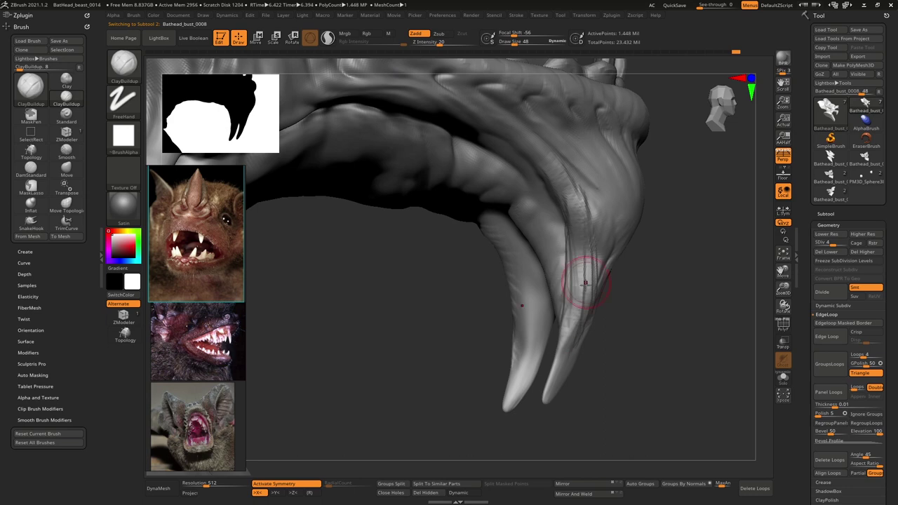
right_click_drag(586, 283, 569, 294)
left_click_drag(591, 210, 589, 298)
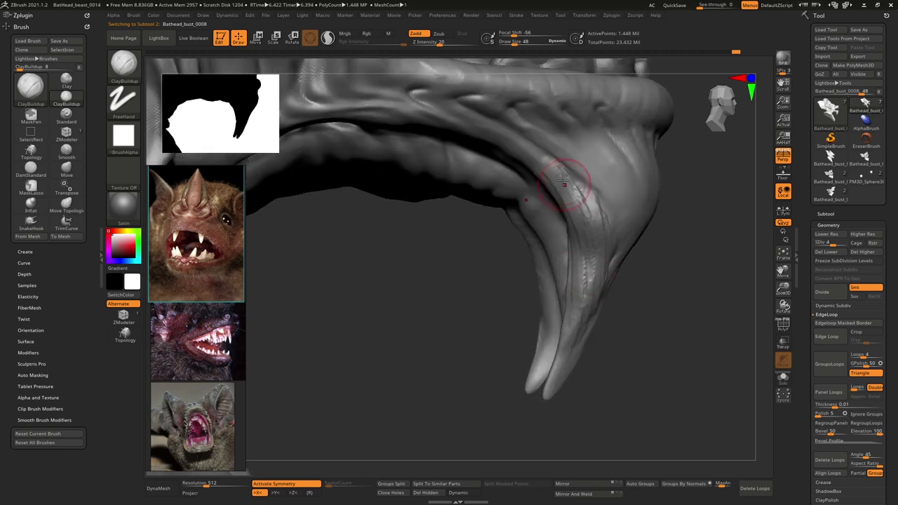
Step: Set the draw size to 28 and sculpt fine diagonal skin folds from below the lower lip into the chin spike
mouse_move(605, 202)
right_mouse_down()
mouse_move(549, 245)
mouse_move(551, 234)
right_mouse_up()
key("space")
left_click_drag(551, 237, 546, 237)
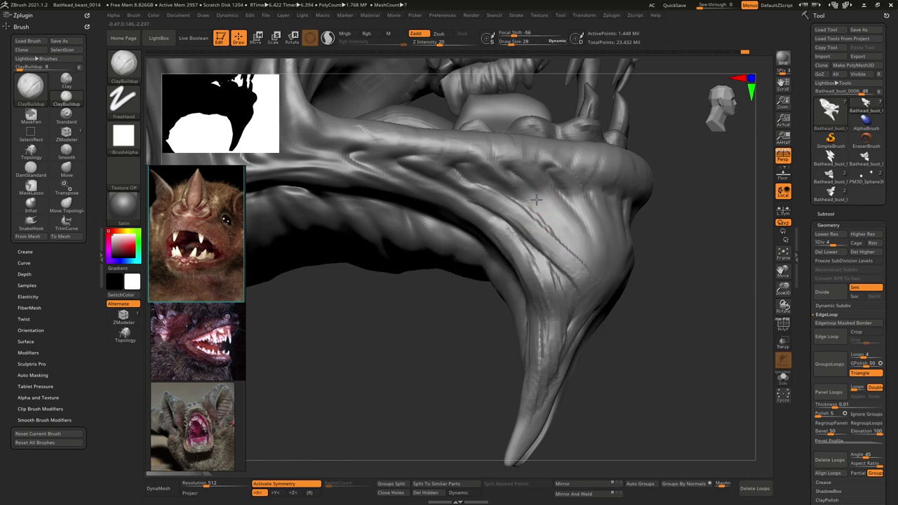
left_click_drag(522, 179, 578, 273)
right_click_drag(593, 257, 568, 224)
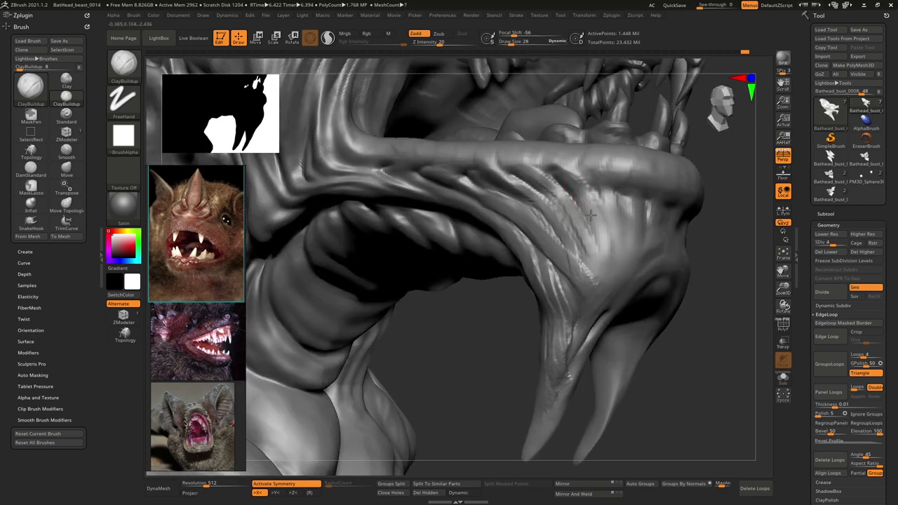
left_click_drag(590, 215, 605, 268)
left_click_drag(604, 174, 609, 274)
Step: Add vertical clay wrinkles across the front of the chin beneath the lower lip
right_click_drag(631, 240, 552, 230)
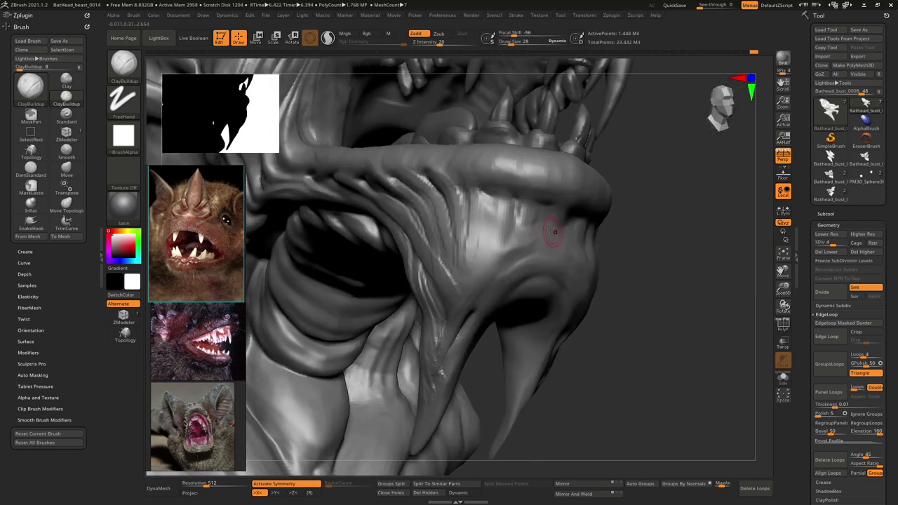
mouse_move(511, 206)
left_mouse_down()
mouse_move(489, 263)
mouse_move(468, 271)
left_mouse_up()
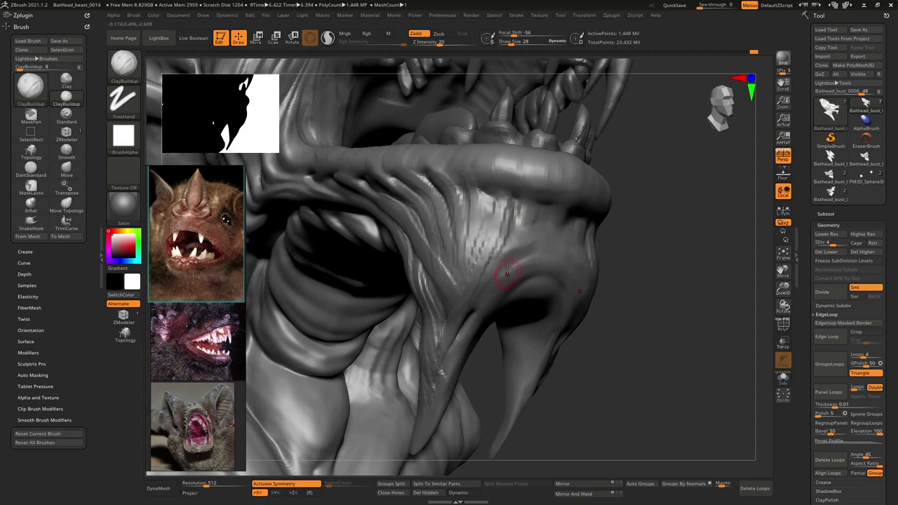
right_click_drag(507, 271, 486, 229, "shift")
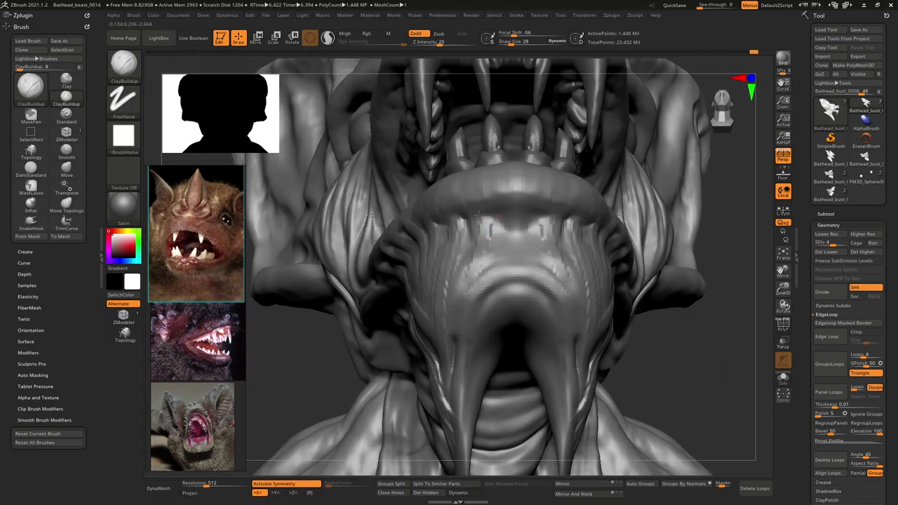
mouse_move(478, 212)
left_mouse_down()
mouse_move(469, 284)
mouse_move(494, 281)
left_mouse_up()
left_click_drag(516, 245, 513, 294)
Step: Set the draw size to 45 and stroke clay over the underside of the chin between the two spikes
right_click_drag(525, 326, 528, 227)
key("space")
mouse_move(531, 215)
left_mouse_down()
mouse_move(502, 265)
mouse_move(497, 298)
left_mouse_up()
left_click_drag(488, 260, 483, 303)
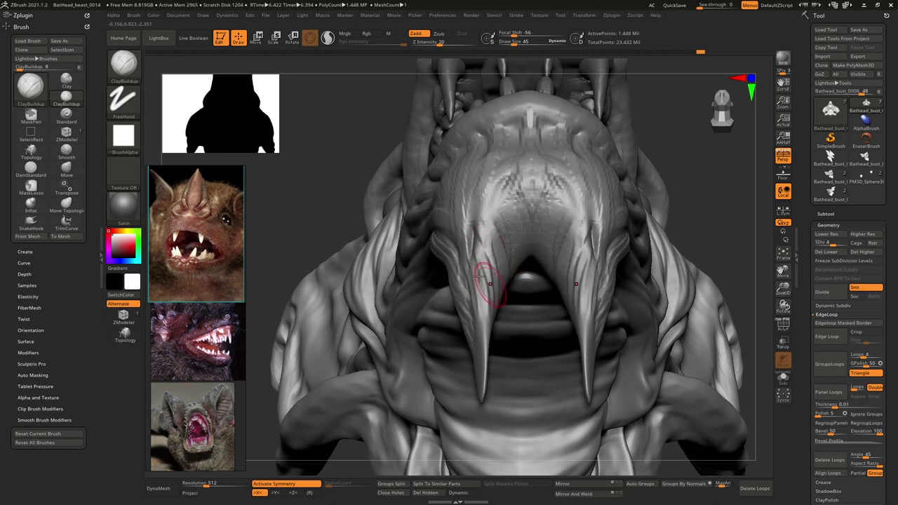
Step: Set the draw size to 36, try a clay stroke on the chin spike's tip, and undo the last strokes
mouse_move(463, 294)
right_mouse_down()
mouse_move(501, 302)
mouse_move(509, 263)
right_mouse_up()
key("space")
left_click_drag(519, 251, 527, 284)
key("ctrl+z")
key("ctrl+z")
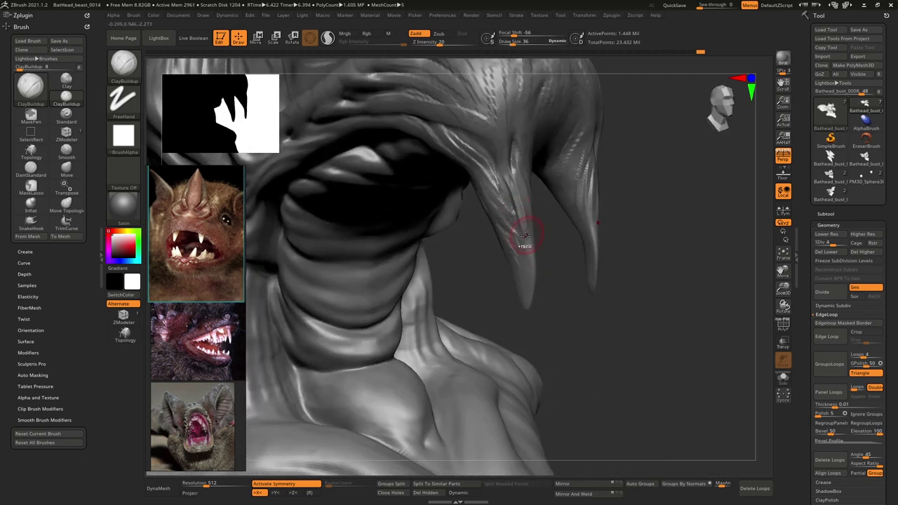
Step: Switch to the Inflat brush and thicken the tips of the chin spikes
key("b")
key("s")
key("t")
key("b")
key("i")
key("n")
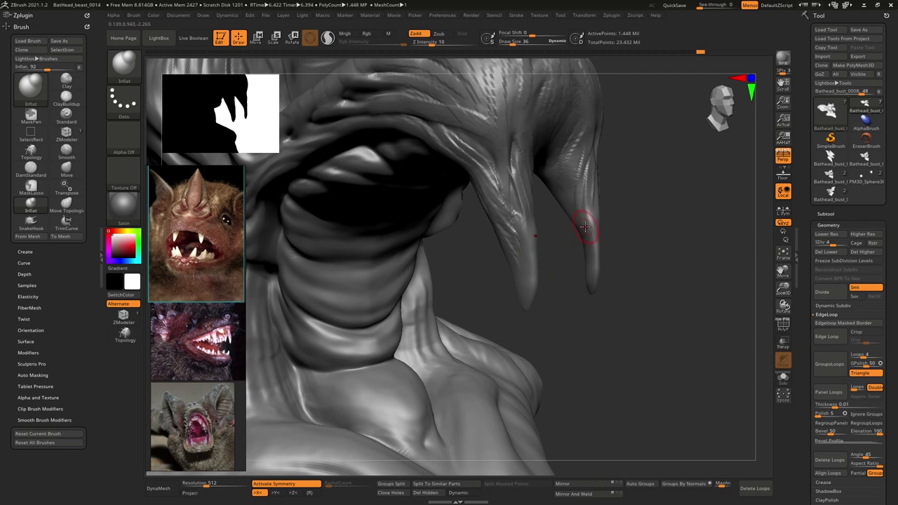
Step: Return to ClayBuildup, add clay to the inner side of the chin spikes, and smooth the strokes towards the tips
key("b")
key("c")
key("b")
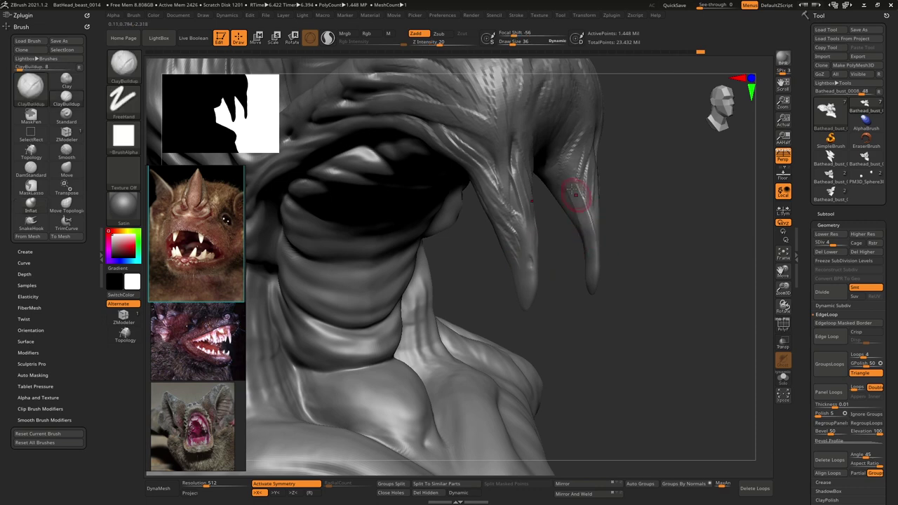
left_click_drag(586, 223, 574, 186)
mouse_move(574, 196)
right_mouse_down()
mouse_move(551, 211)
mouse_move(577, 195)
right_mouse_up()
left_click_drag(550, 239, 555, 270, "shift")
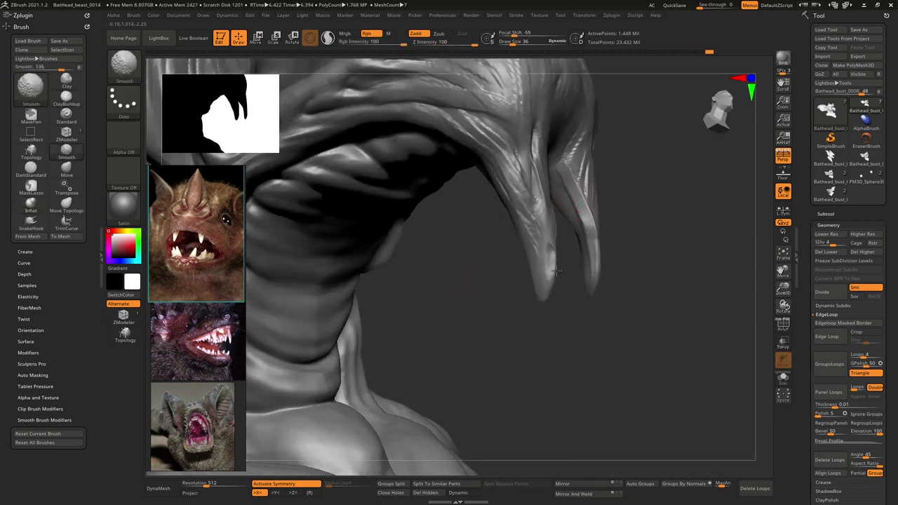
mouse_move(544, 185)
left_mouse_down("shift")
mouse_move(543, 170)
mouse_move(545, 280)
left_mouse_up("shift")
mouse_move(503, 142)
left_mouse_down()
mouse_move(536, 208)
mouse_move(523, 168)
left_mouse_up()
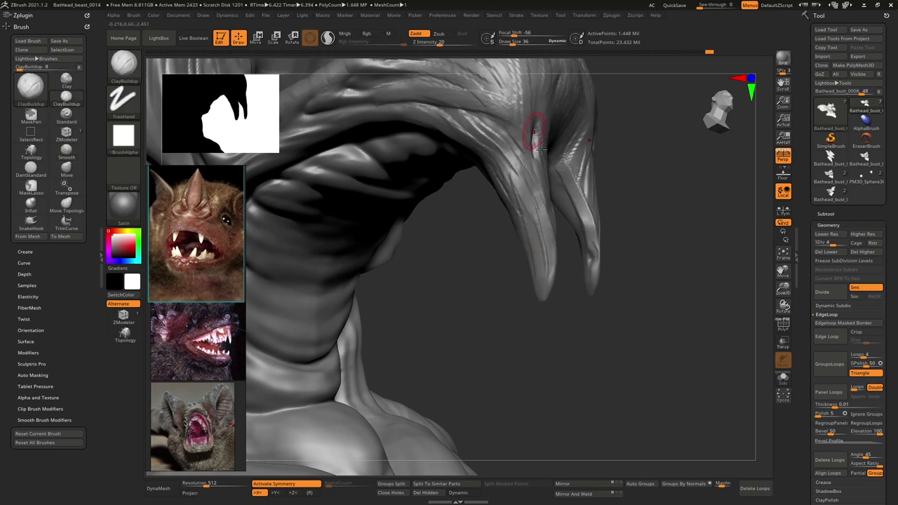
Step: Inflate the lower part of the chin spikes and smooth their inner surfaces
mouse_move(593, 223)
right_mouse_down()
mouse_move(561, 230)
mouse_move(609, 241)
right_mouse_up()
key("b")
key("i")
key("n")
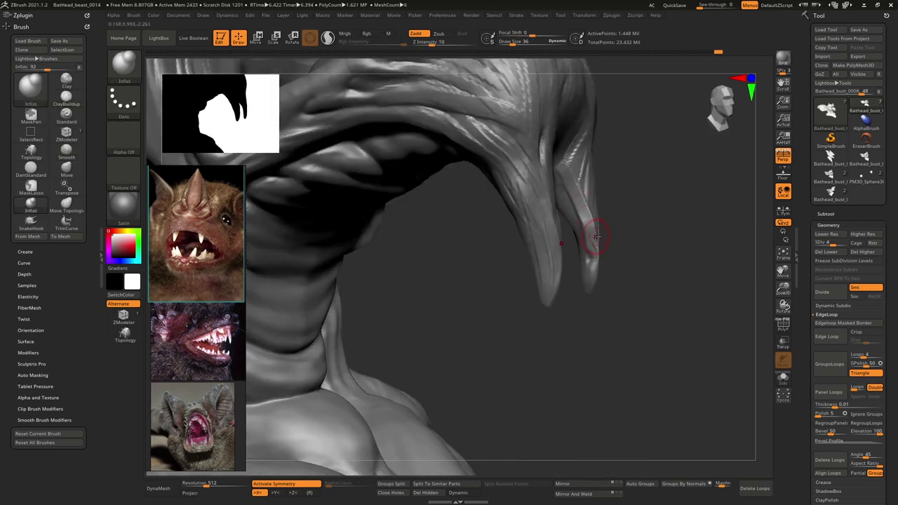
key("shift")
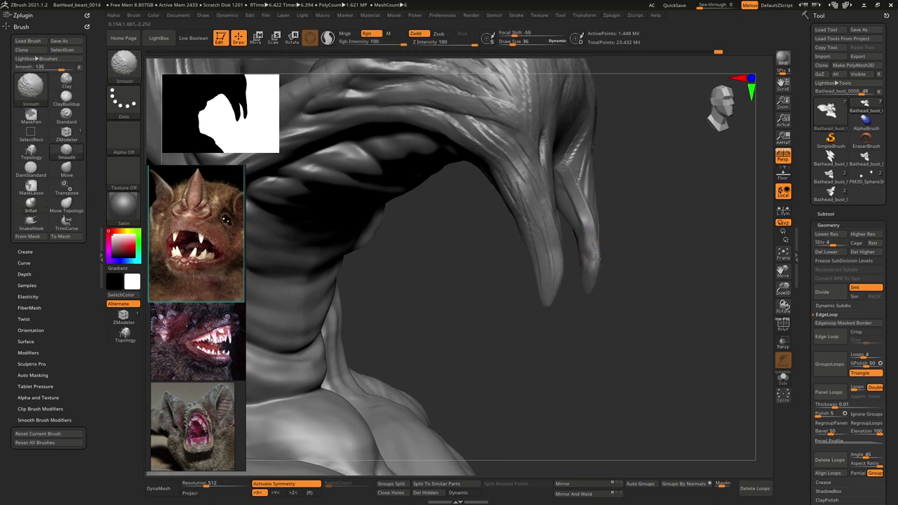
left_click_drag(590, 240, 575, 203, "shift")
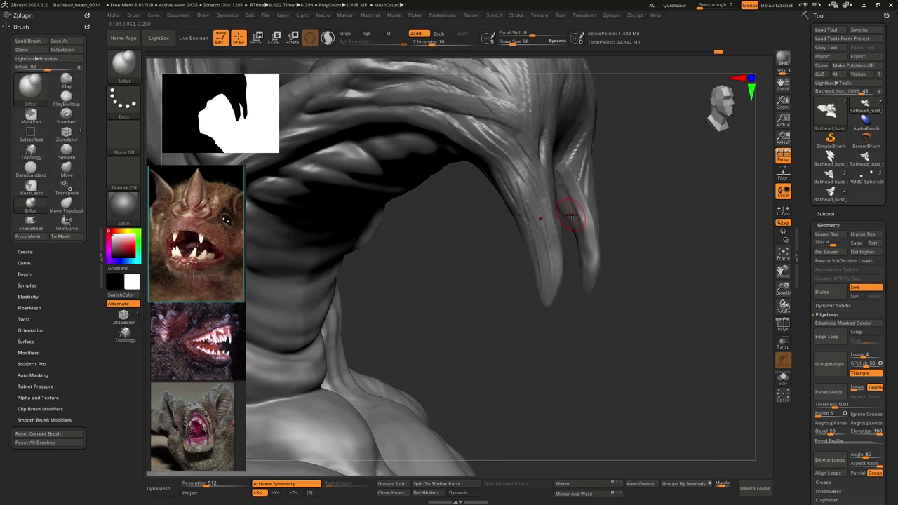
Step: Switch to ClayBuildup with draw size 23 and add clay strokes along the underside and base of the chin spikes
key("b")
key("c")
key("b")
key("space")
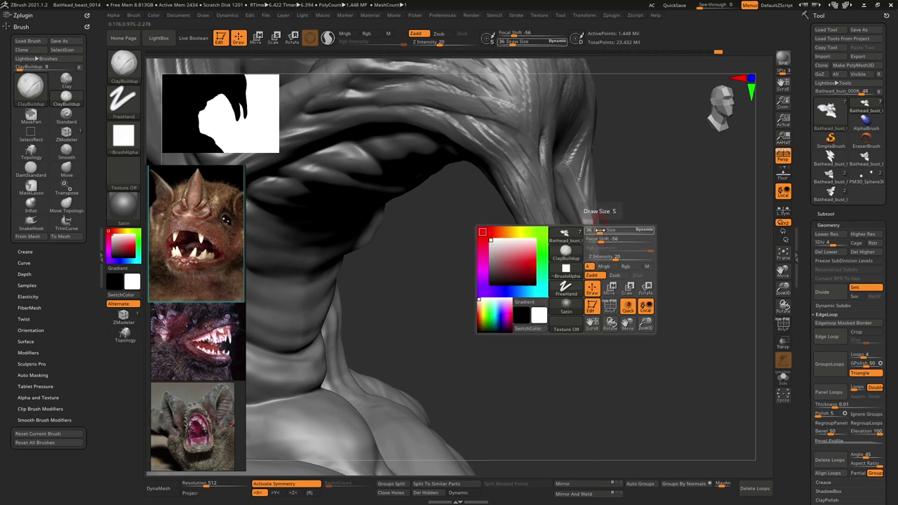
left_click_drag(597, 231, 594, 230)
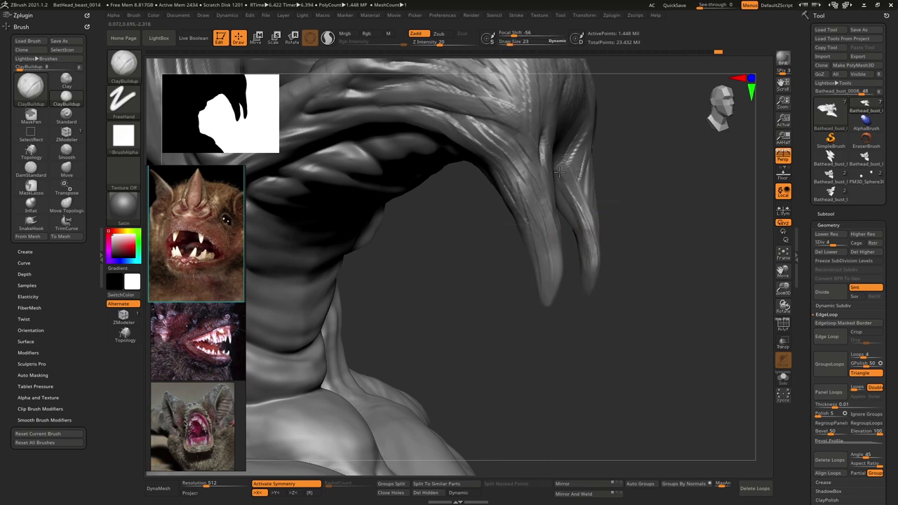
right_click_drag(571, 206, 574, 173)
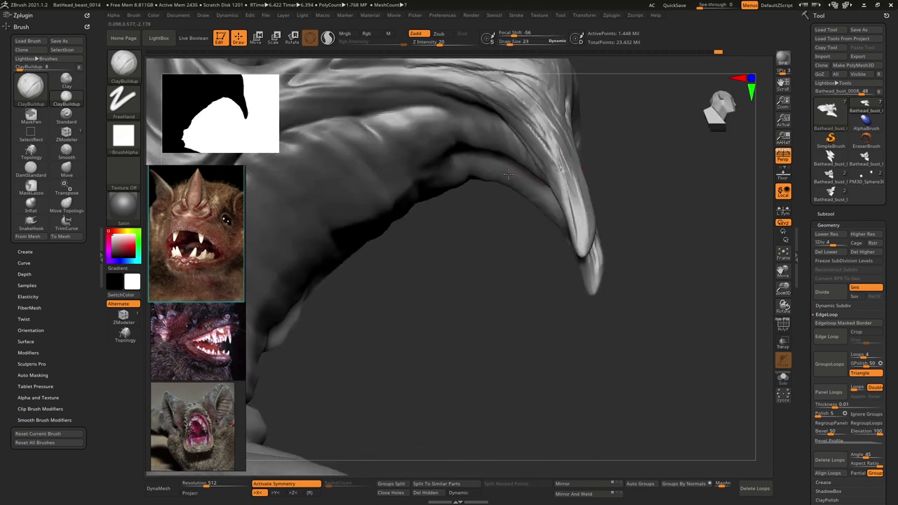
right_click_drag(565, 224, 545, 166)
mouse_move(497, 171)
left_mouse_down()
mouse_move(587, 226)
mouse_move(555, 190)
left_mouse_up()
mouse_move(463, 160)
left_mouse_down()
mouse_move(535, 192)
mouse_move(484, 178)
left_mouse_up()
Step: Set the draw size to 48 and build up clay beneath the chin, from the throat to the spikes' base
key("space")
left_click_drag(482, 100, 485, 189)
left_click_drag(458, 95, 472, 187)
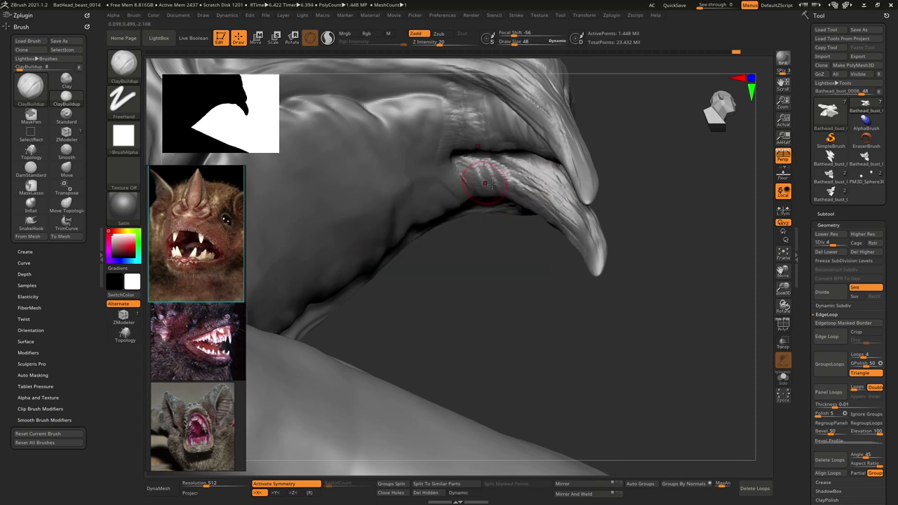
Step: Try to trim the chin spikes with a TrimCurve cut across them in profile
right_click_drag(492, 184, 651, 344)
right_click_drag(652, 343, 639, 289, "ctrl")
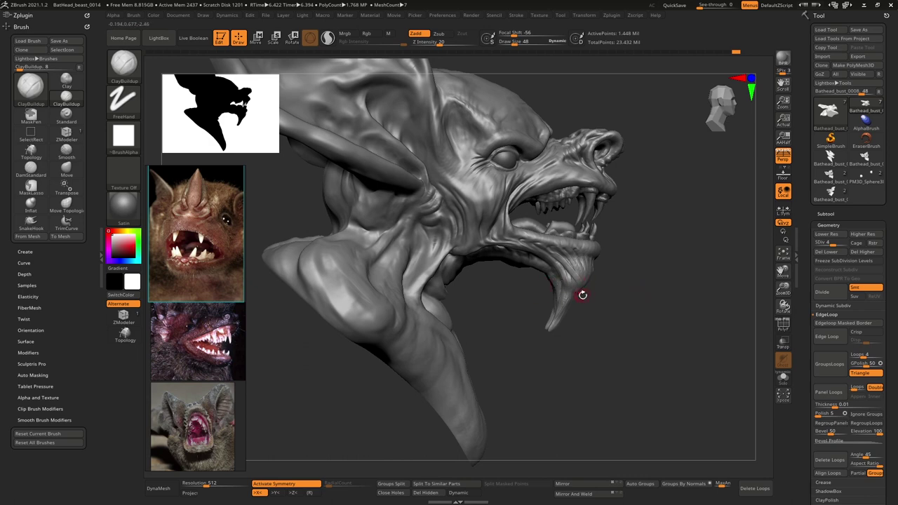
key("ctrl+shift")
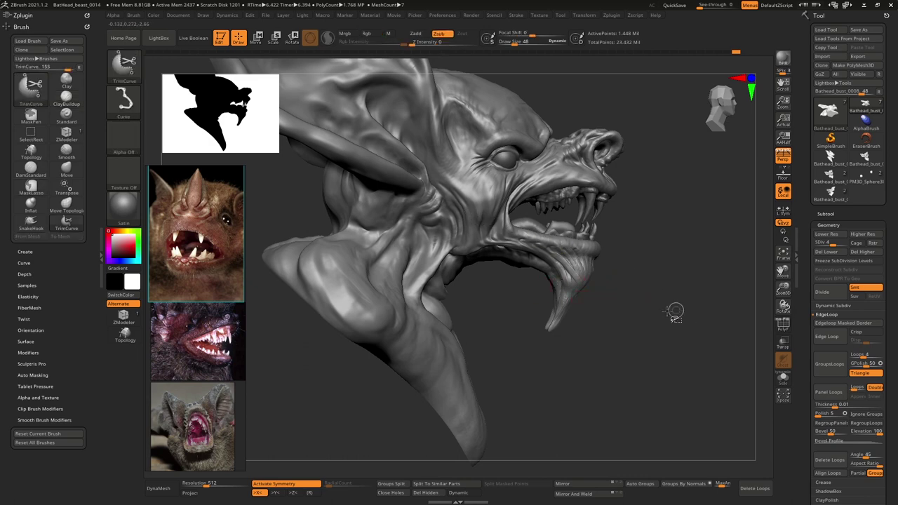
left_click_drag(631, 309, 533, 294, "ctrl+shift")
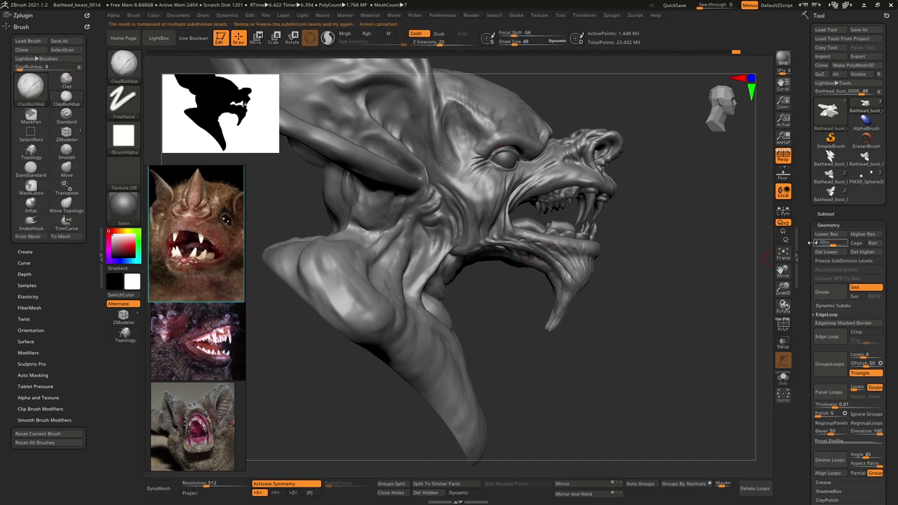
Step: Raise the head mesh to subdivision level 6 and review the whole bust
left_click(845, 242)
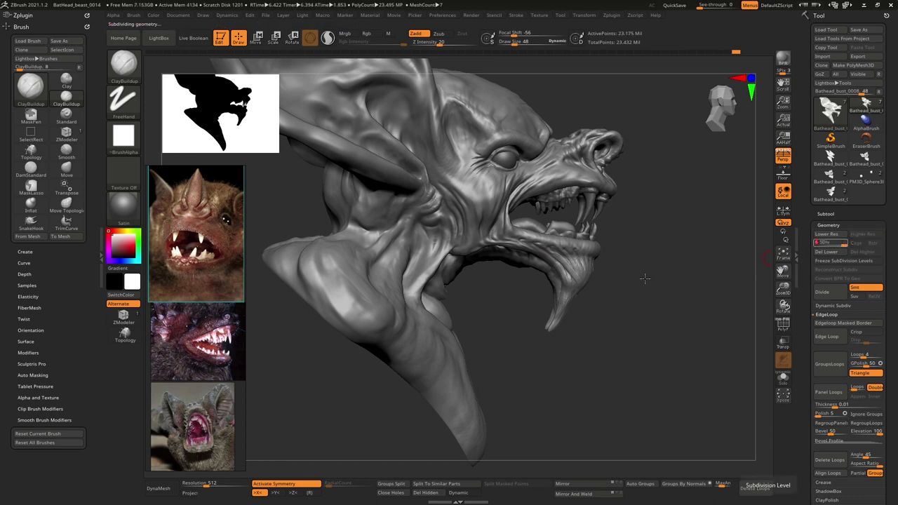
left_click_drag(644, 280, 688, 322)
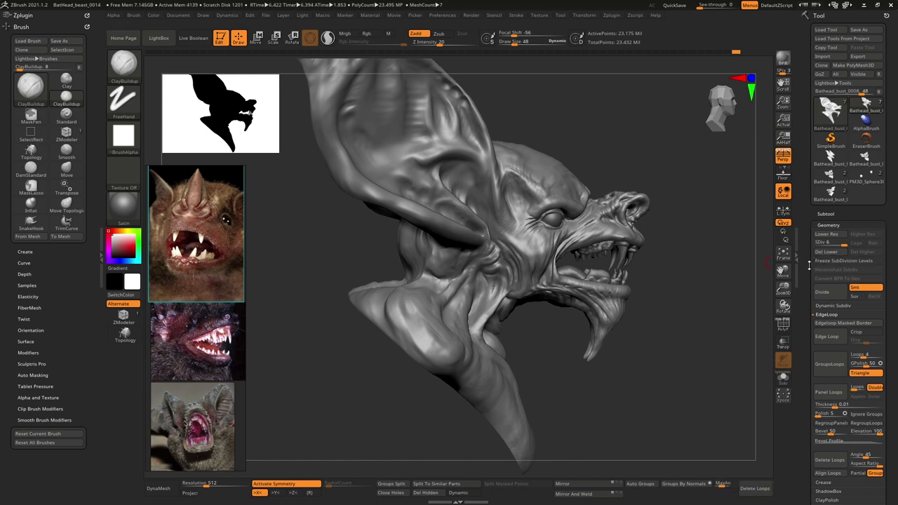
left_click_drag(664, 310, 652, 308)
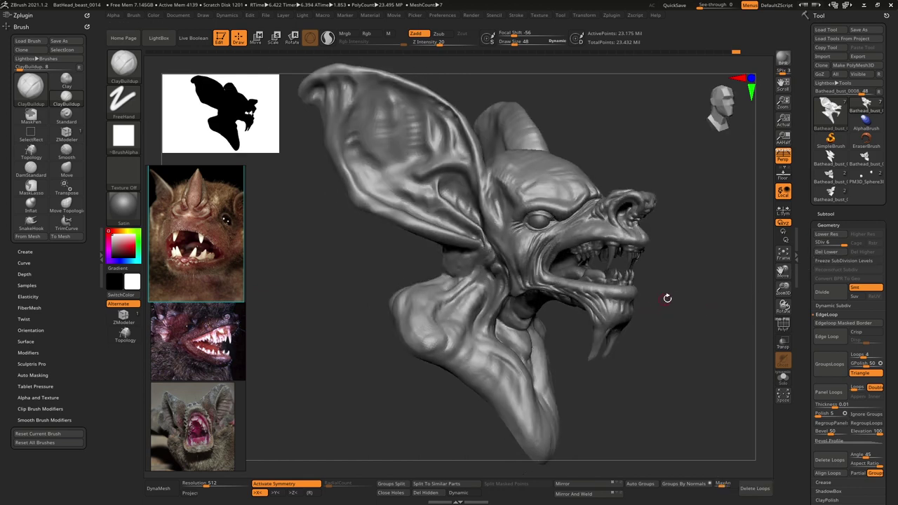
Step: Make the lower teeth the active subtool and set the draw size to 26
mouse_move(596, 271)
right_mouse_down()
mouse_move(622, 260)
mouse_move(557, 248)
mouse_move(561, 270)
mouse_move(545, 237)
mouse_move(569, 281)
right_mouse_up()
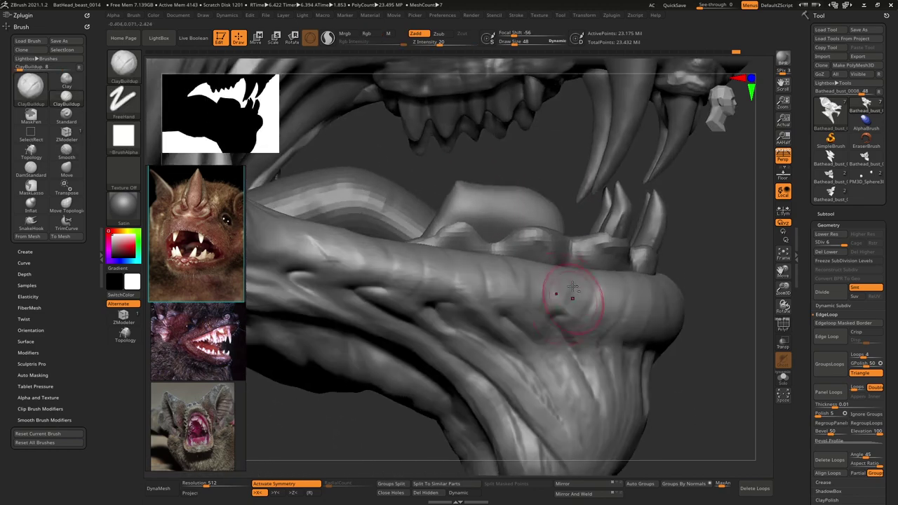
left_click(510, 207, "alt")
right_click_drag(515, 190, 521, 251, "ctrl")
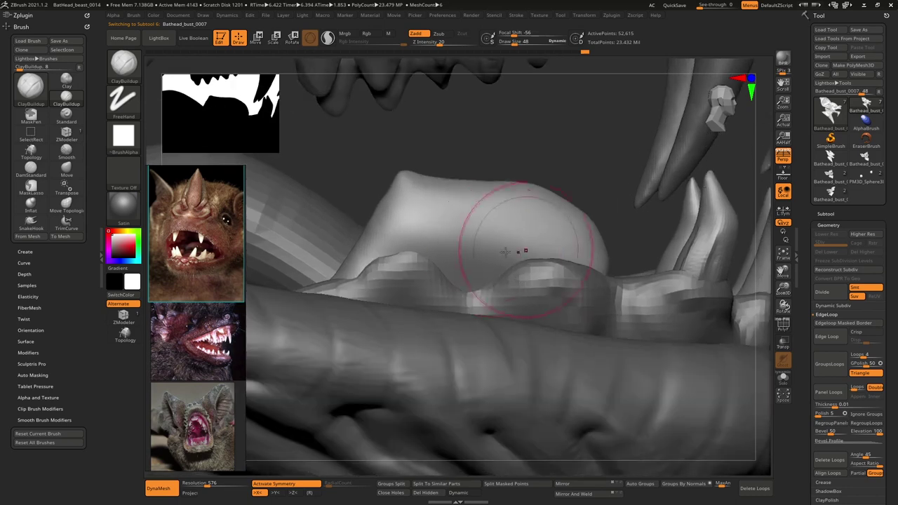
key("space")
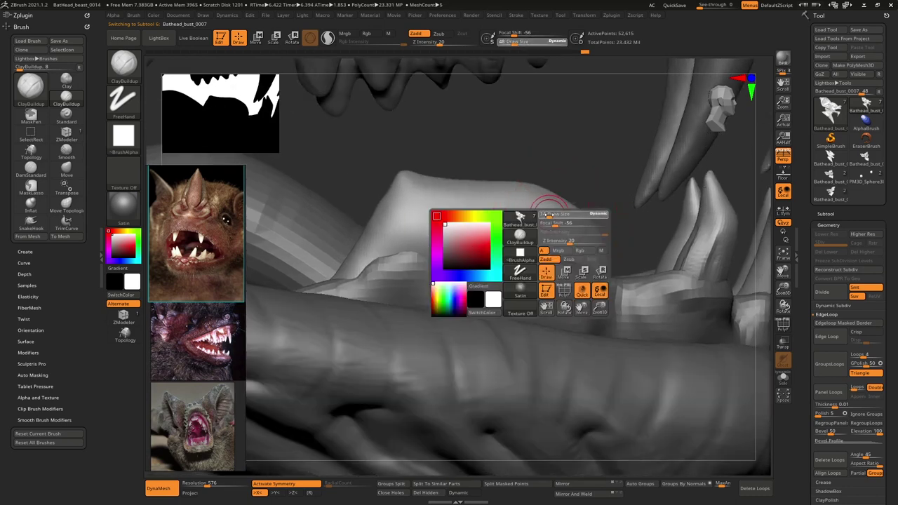
left_click(550, 214)
Step: Use the SnakeHook brush to pull notches into the upper edge of the lower back teeth, forming separate cusps
key("b")
key("m")
key("v")
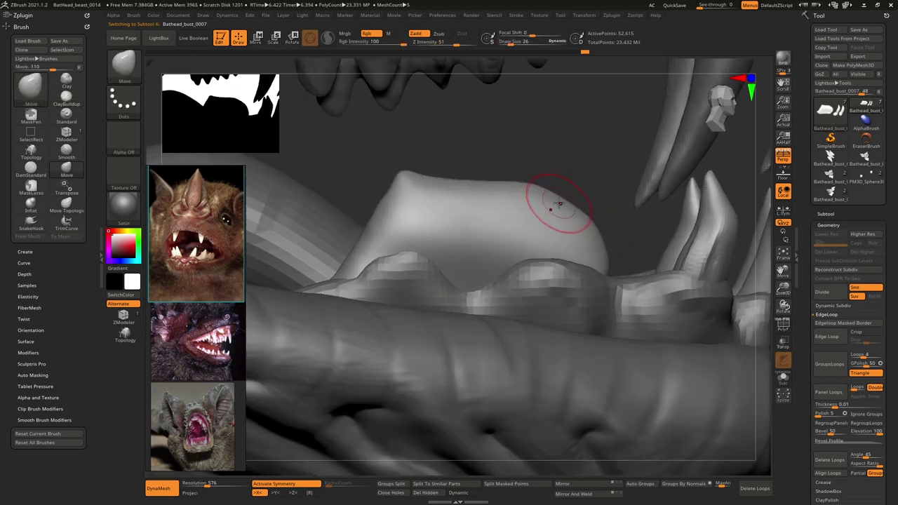
key("b")
key("s")
key("h")
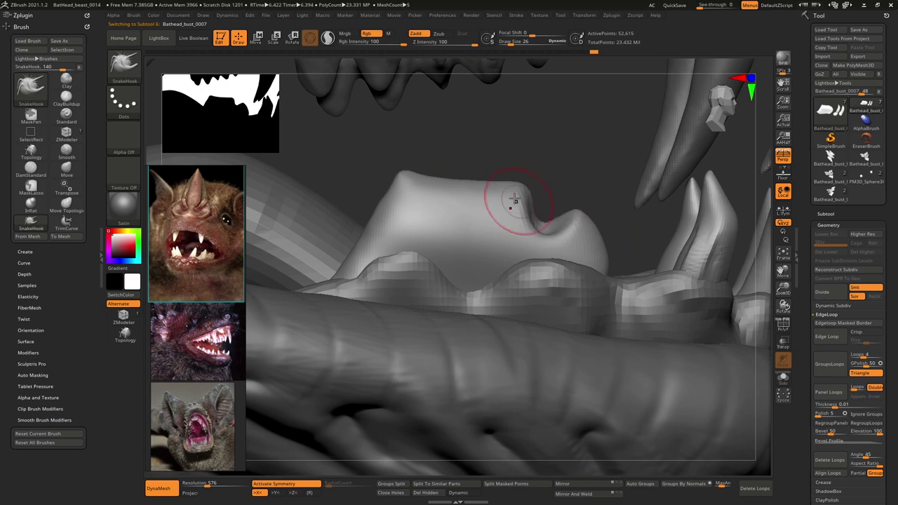
left_click_drag(493, 186, 489, 227)
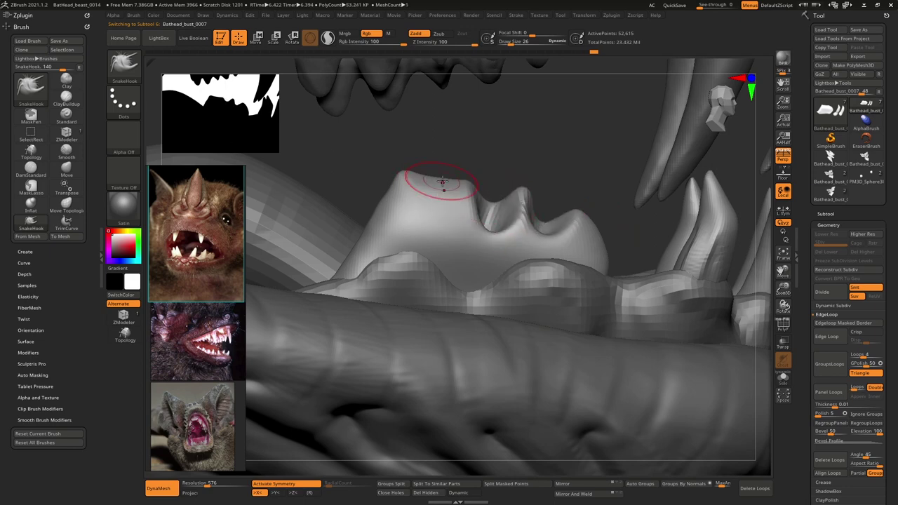
left_click_drag(441, 182, 426, 231)
mouse_move(472, 209)
right_mouse_down()
mouse_move(466, 242)
mouse_move(493, 208)
right_mouse_up()
Step: Isolate the lower teeth subtool and smooth the notches between the back teeth's cusps
left_click(783, 378)
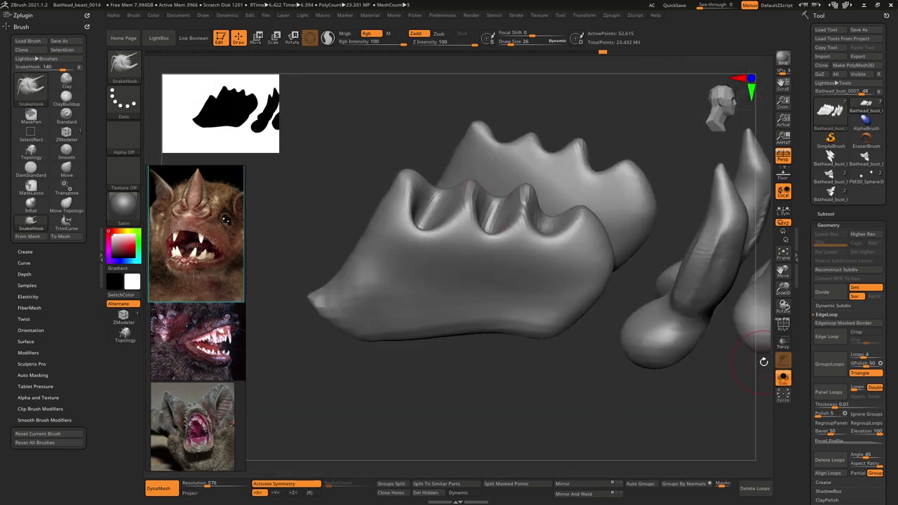
mouse_move(445, 235)
right_mouse_down()
mouse_move(452, 261)
mouse_move(461, 222)
right_mouse_up()
left_click_drag(432, 200, 425, 225, "shift")
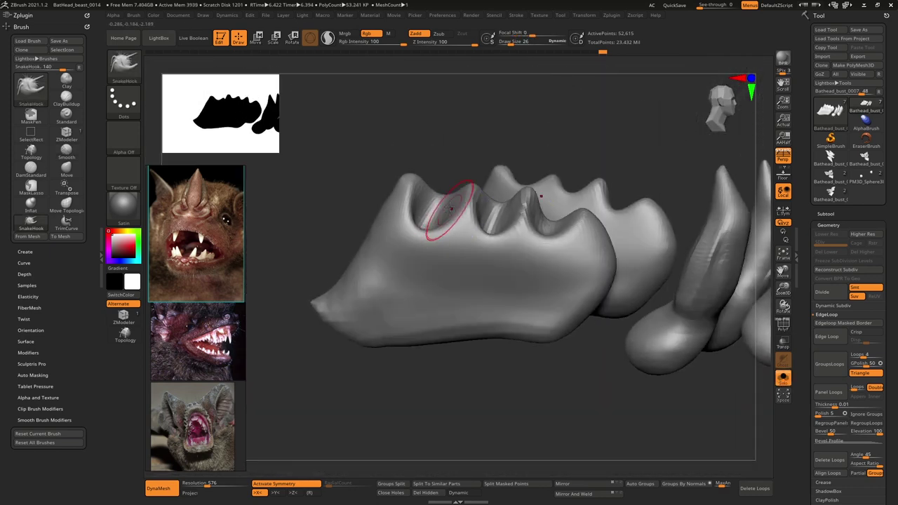
right_click_drag(445, 210, 432, 226)
left_click_drag(435, 213, 528, 232, "shift")
mouse_move(523, 242)
right_mouse_down()
mouse_move(506, 214)
mouse_move(518, 210)
right_mouse_up()
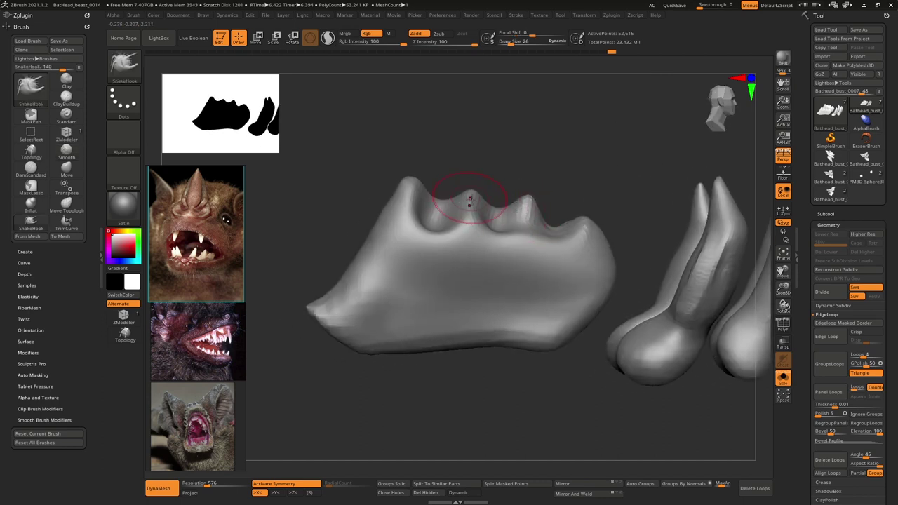
Step: Switch to ClayBuildup and build vertical ridges down the outer side of the back teeth below the cusps
key("b")
key("c")
key("b")
mouse_move(408, 207)
left_mouse_down()
mouse_move(379, 301)
mouse_move(361, 291)
mouse_move(339, 314)
mouse_move(404, 326)
mouse_move(401, 288)
left_mouse_up()
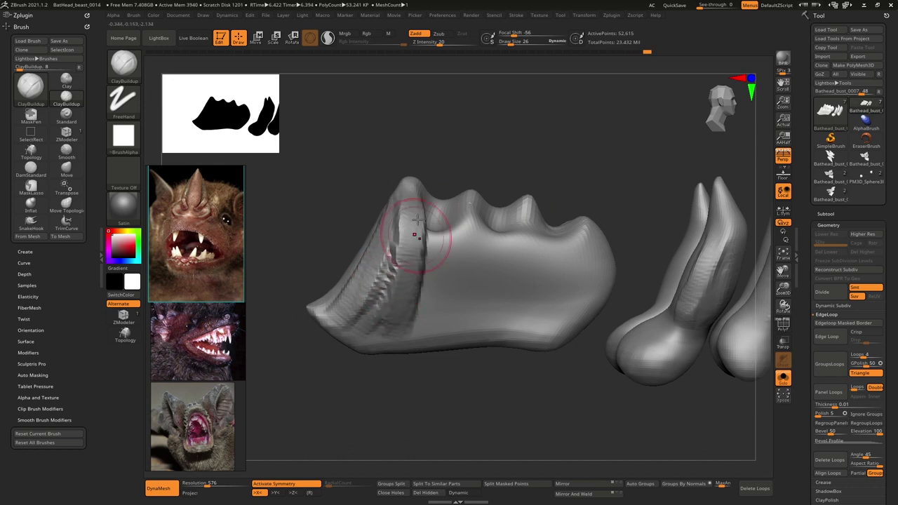
mouse_move(415, 225)
left_mouse_down()
mouse_move(420, 319)
mouse_move(469, 222)
left_mouse_up()
mouse_move(443, 308)
left_mouse_down()
mouse_move(470, 223)
mouse_move(465, 242)
mouse_move(460, 214)
mouse_move(500, 260)
mouse_move(519, 320)
mouse_move(518, 288)
mouse_move(524, 302)
left_mouse_up()
Step: Set the draw size to 9 and add narrow clay strokes down the outer side of the frontmost back tooth
key("space")
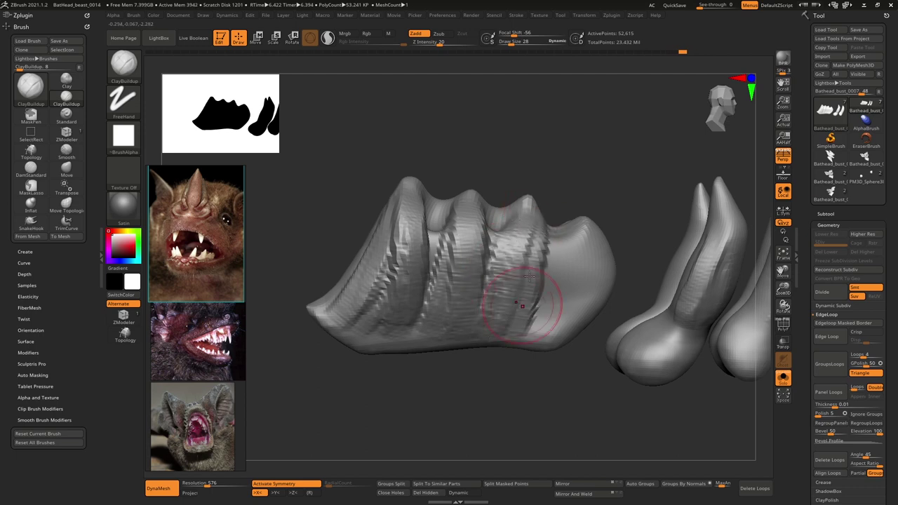
key("space")
mouse_move(582, 253)
left_mouse_down()
mouse_move(544, 329)
mouse_move(577, 260)
mouse_move(572, 324)
left_mouse_up()
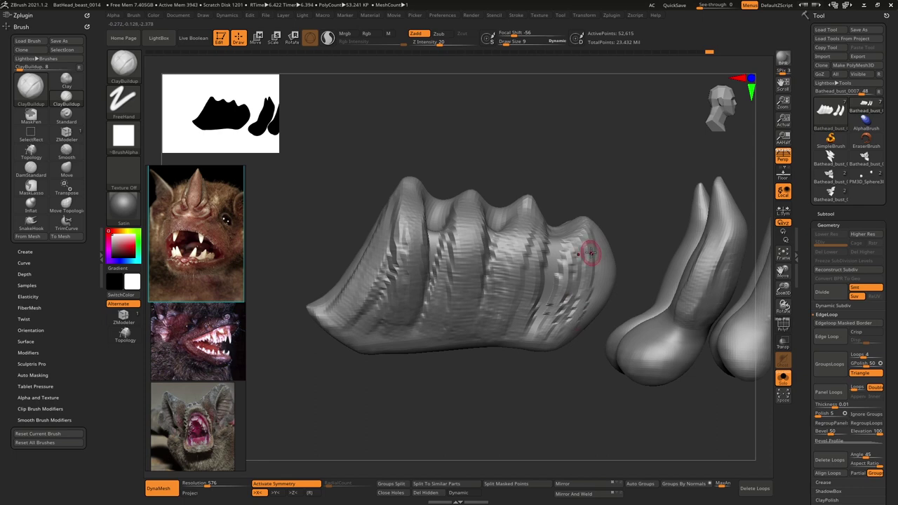
left_click_drag(590, 244, 583, 308)
mouse_move(575, 243)
left_mouse_down()
mouse_move(553, 333)
mouse_move(542, 323)
mouse_move(571, 296)
mouse_move(558, 327)
left_mouse_up()
Step: Add vertical clay strokes below the front cusps on the inner side of the lower back teeth
right_click_drag(578, 236, 470, 240)
mouse_move(541, 240)
right_mouse_down()
mouse_move(504, 226)
mouse_move(489, 246)
right_mouse_up()
mouse_move(493, 224)
left_mouse_down()
mouse_move(521, 301)
mouse_move(506, 306)
left_mouse_up()
mouse_move(475, 226)
left_mouse_down()
mouse_move(499, 307)
mouse_move(467, 279)
mouse_move(469, 289)
left_mouse_up()
left_click_drag(483, 220, 486, 276)
mouse_move(529, 216)
left_mouse_down()
mouse_move(546, 307)
mouse_move(558, 294)
mouse_move(570, 306)
left_mouse_up()
mouse_move(567, 253)
right_mouse_down("alt")
mouse_move(512, 239)
mouse_move(509, 197)
right_mouse_up("alt")
left_click_drag(508, 199, 536, 254)
mouse_move(501, 198)
left_mouse_down()
mouse_move(531, 274)
mouse_move(510, 251)
mouse_move(507, 289)
left_mouse_up()
mouse_move(477, 201)
left_mouse_down()
mouse_move(491, 262)
mouse_move(523, 250)
left_mouse_up()
left_click_drag(488, 199, 520, 267)
Step: Continue the clay ridges down the inner side of the rear cusps at draw size 14
left_click_drag(539, 192, 580, 286)
left_click_drag(549, 185, 571, 244)
mouse_move(538, 186)
left_mouse_down()
mouse_move(573, 269)
mouse_move(563, 281)
left_mouse_up()
left_click_drag(546, 185, 607, 276)
left_click_drag(591, 167, 623, 275)
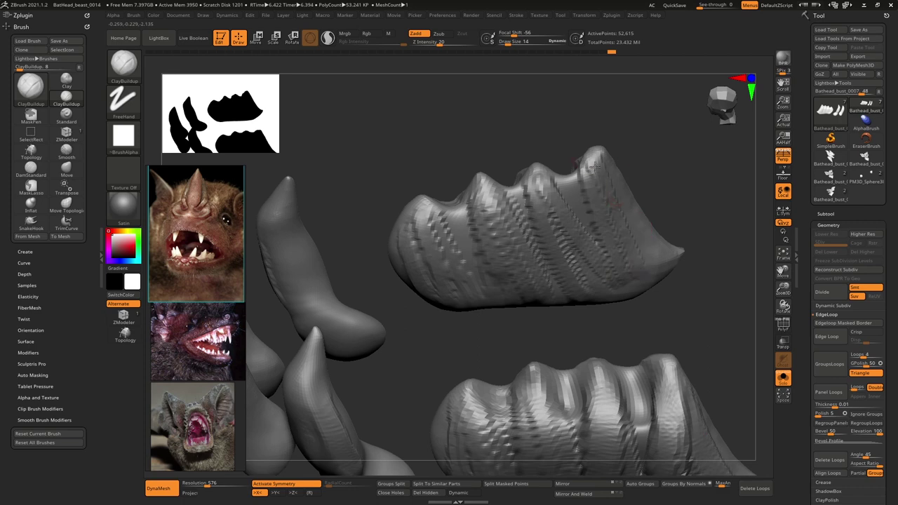
left_click_drag(594, 167, 649, 256)
left_click_drag(595, 160, 618, 250)
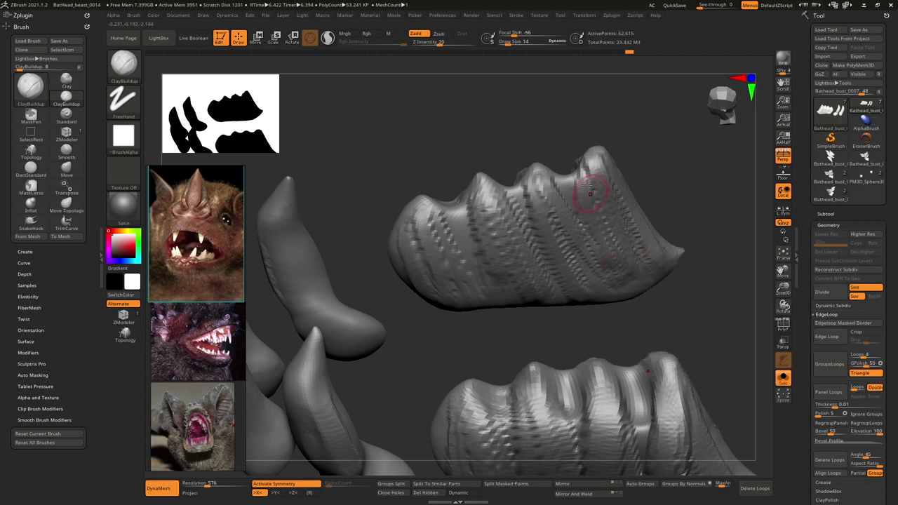
Step: Carve grooves between the ridges on the back teeth's inner side with DamStandard and smooth a cusp
key("b")
key("d")
key("s")
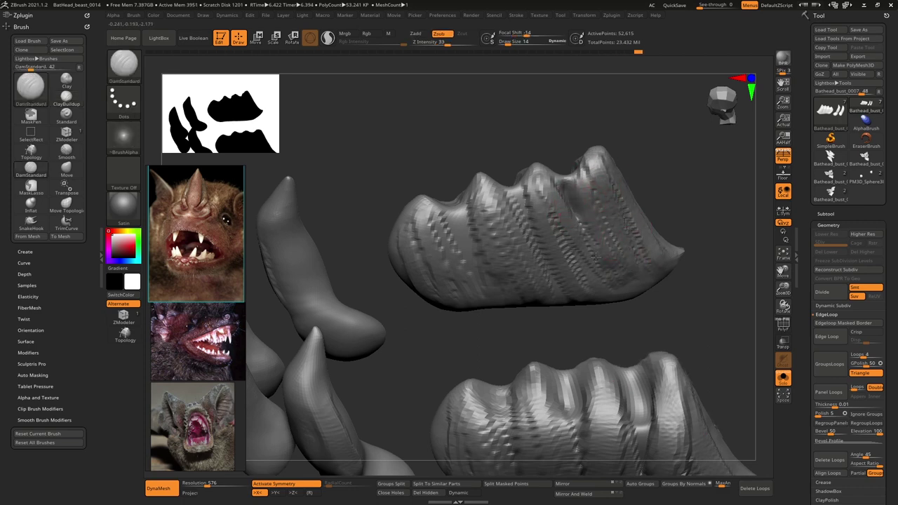
left_click_drag(595, 257, 608, 281)
left_click_drag(537, 238, 575, 301)
left_click_drag(454, 222, 501, 295)
mouse_move(492, 249)
right_mouse_down()
mouse_move(487, 219)
mouse_move(492, 247)
right_mouse_up()
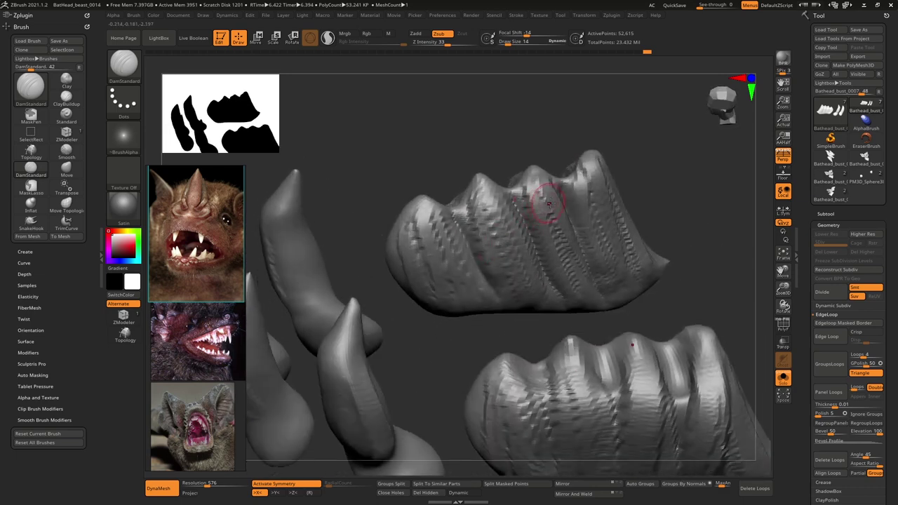
mouse_move(549, 203)
right_mouse_down()
mouse_move(587, 223)
mouse_move(625, 209)
mouse_move(535, 203)
mouse_move(508, 219)
mouse_move(485, 265)
right_mouse_up()
mouse_move(482, 195)
left_mouse_down("shift")
mouse_move(473, 237)
mouse_move(481, 251)
mouse_move(492, 192)
mouse_move(477, 244)
left_mouse_up("shift")
Step: Return to ClayBuildup and add clay to the cusps and the gaps between them on the back teeth
key("b")
key("c")
key("b")
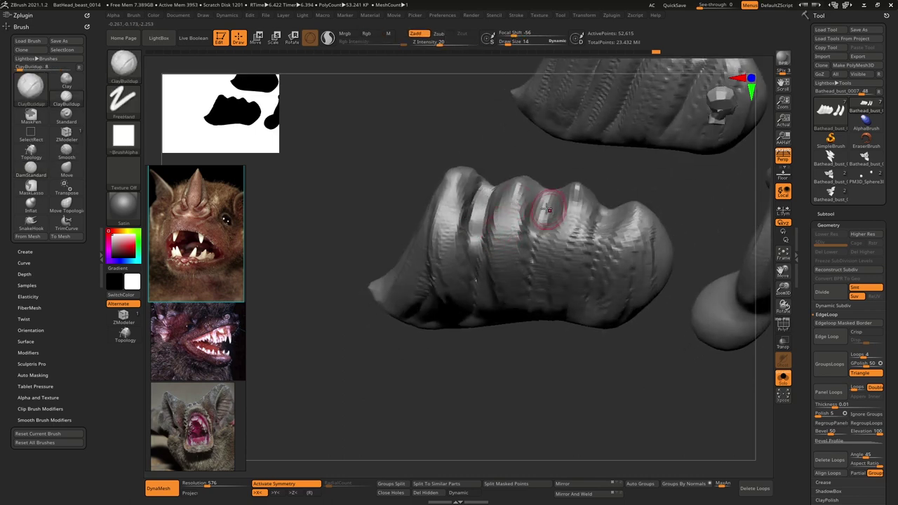
left_click_drag(536, 257, 551, 199)
right_click_drag(553, 199, 543, 237, "alt")
mouse_move(542, 237)
right_mouse_down()
mouse_move(546, 305)
mouse_move(557, 259)
mouse_move(589, 249)
right_mouse_up()
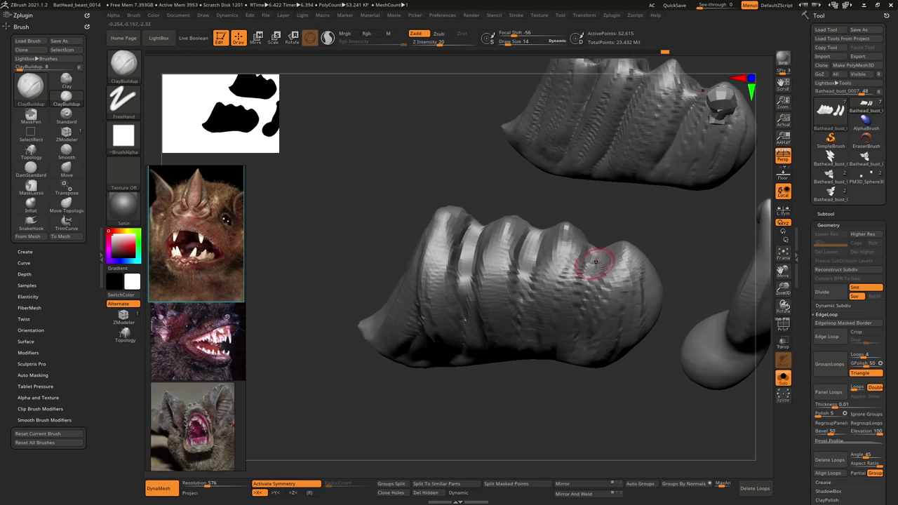
mouse_move(587, 289)
left_mouse_down()
mouse_move(598, 251)
mouse_move(585, 303)
left_mouse_up()
left_click_drag(595, 250, 588, 282)
mouse_move(590, 284)
right_mouse_down()
mouse_move(603, 252)
mouse_move(607, 283)
right_mouse_up()
right_click_drag(534, 337, 566, 236, "alt")
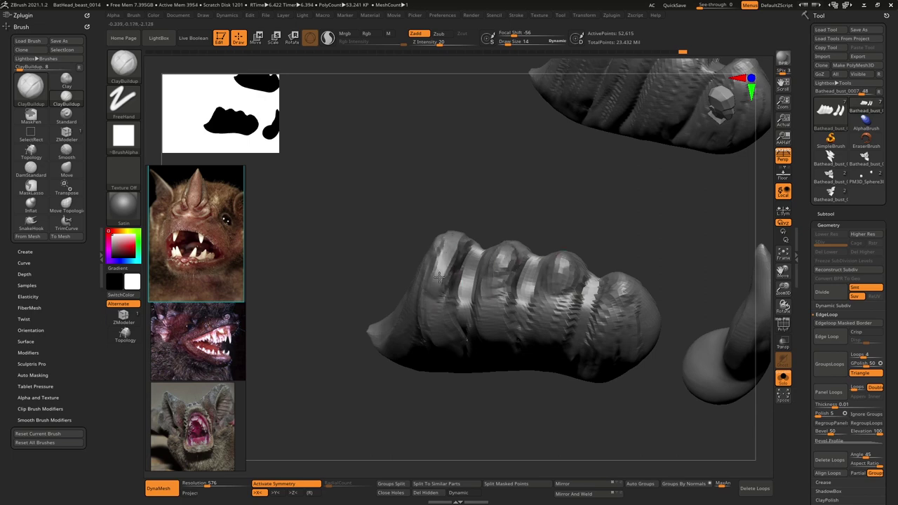
Step: Set the draw size to 48 and smooth the clay strokes over the back teeth
right_click_drag(459, 239, 496, 227)
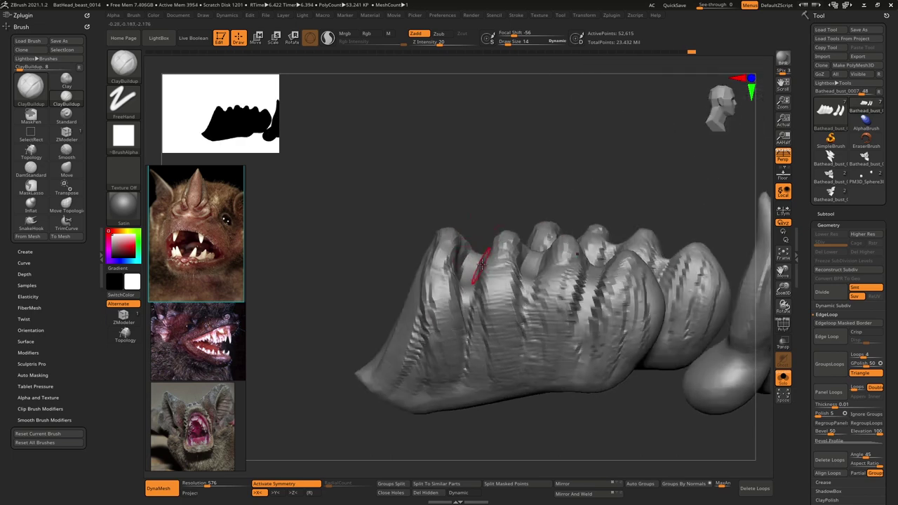
key("space")
mouse_move(481, 265)
left_mouse_down()
mouse_move(541, 289)
mouse_move(614, 275)
left_mouse_up()
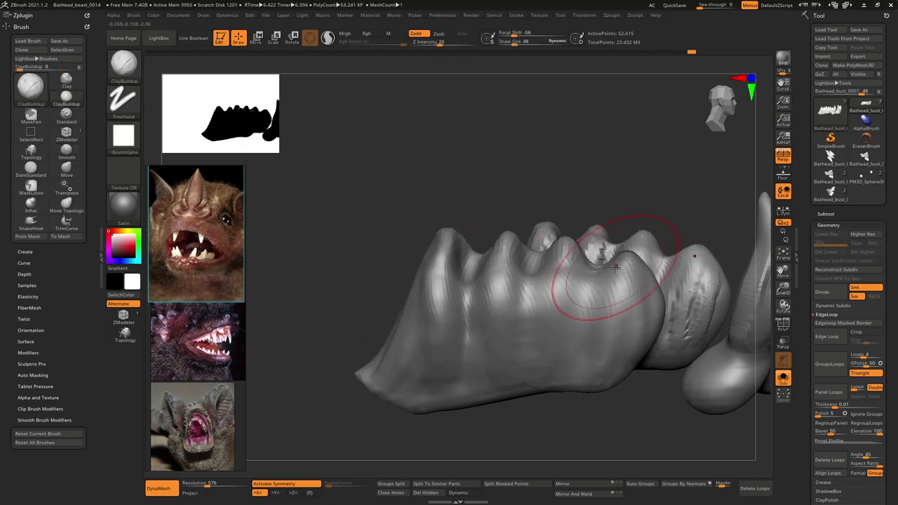
right_click_drag(615, 267, 586, 201)
mouse_move(586, 201)
left_mouse_down("shift")
mouse_move(585, 191)
mouse_move(592, 197)
left_mouse_up("shift")
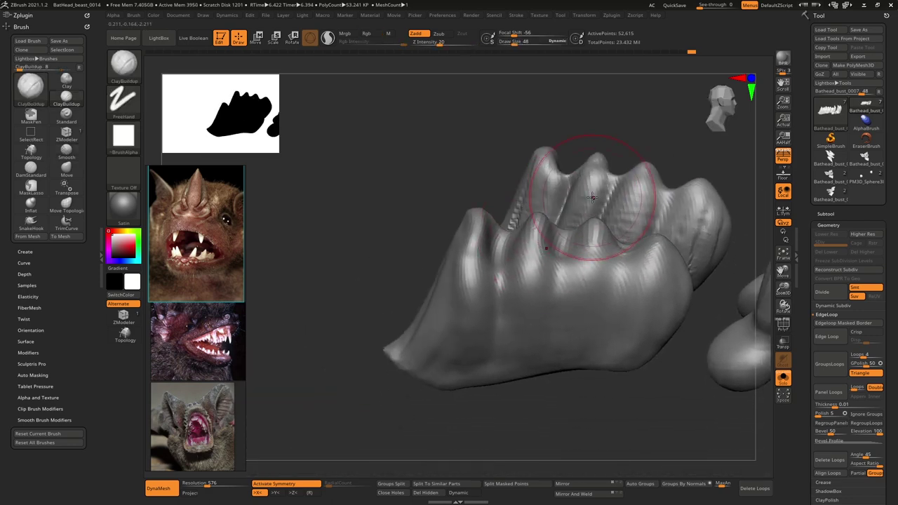
mouse_move(590, 269)
left_mouse_down()
mouse_move(507, 279)
mouse_move(485, 266)
left_mouse_up()
Step: Try a clay stroke down the rearmost back tooth at draw size 30 and undo the last strokes
key("space")
mouse_move(481, 226)
left_mouse_down()
mouse_move(469, 354)
mouse_move(456, 311)
mouse_move(434, 321)
left_mouse_up()
right_click_drag(435, 320, 481, 274)
key("ctrl+z")
key("ctrl+z")
key("ctrl+z")
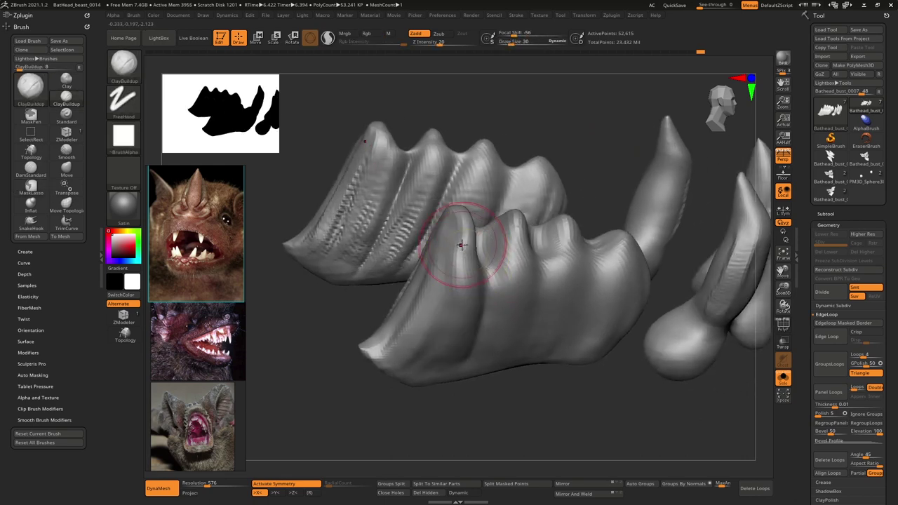
Step: Set the ClayBuildup draw size to 10 and build raised ridges down the outer side of the rearmost back-tooth cusp
key("space")
mouse_move(467, 252)
left_mouse_down()
mouse_move(458, 252)
mouse_move(443, 321)
left_mouse_up()
left_click_drag(454, 232, 420, 333)
left_click_drag(461, 215, 454, 301)
left_click_drag(466, 226, 465, 307)
right_click_drag(465, 307, 459, 265)
left_click_drag(477, 251, 475, 340)
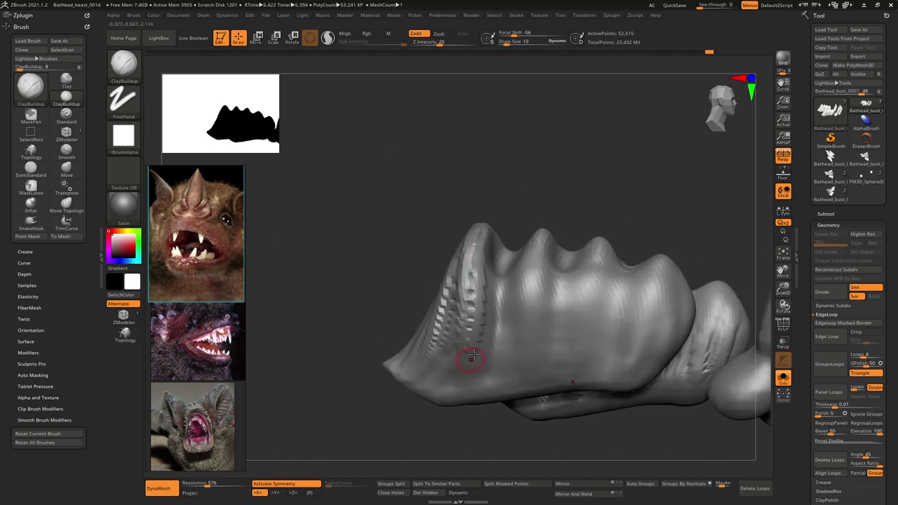
mouse_move(482, 230)
left_mouse_down()
mouse_move(485, 335)
mouse_move(507, 297)
left_mouse_up()
mouse_move(507, 298)
right_mouse_down()
mouse_move(512, 337)
mouse_move(507, 319)
right_mouse_up()
left_click_drag(493, 229, 496, 261)
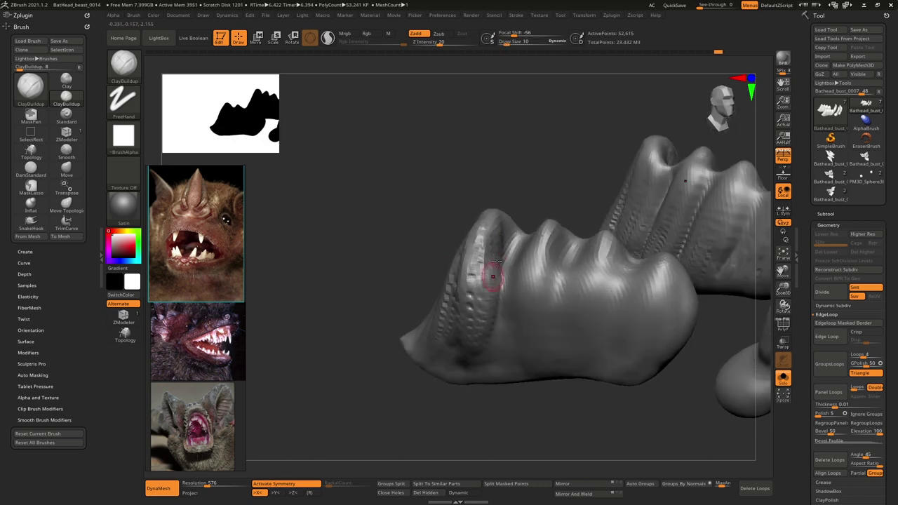
left_click_drag(482, 228, 462, 353)
right_click_drag(535, 270, 537, 243)
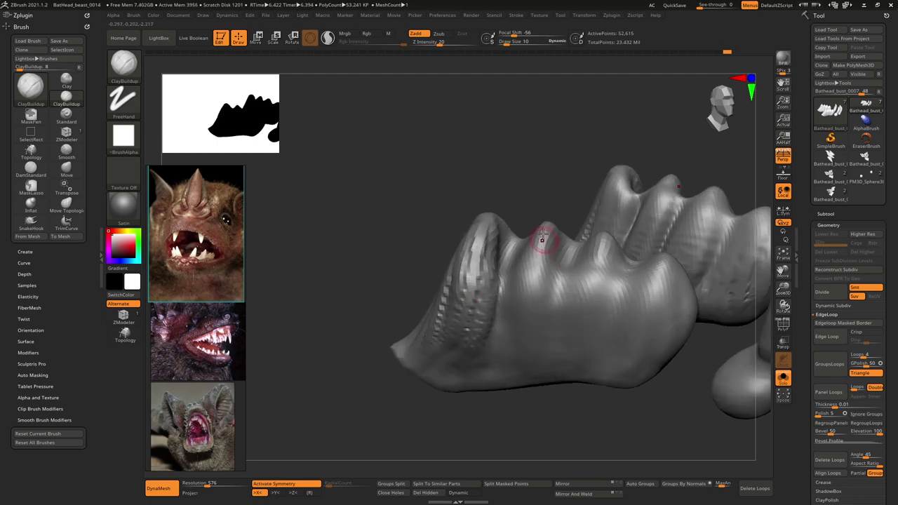
Step: Add clay ridges down the outer side of the second and third cusps of the back teeth
mouse_move(543, 236)
left_mouse_down()
mouse_move(523, 343)
mouse_move(548, 355)
left_mouse_up()
left_click_drag(545, 233, 527, 336)
mouse_move(537, 242)
left_mouse_down()
mouse_move(501, 366)
mouse_move(528, 347)
left_mouse_up()
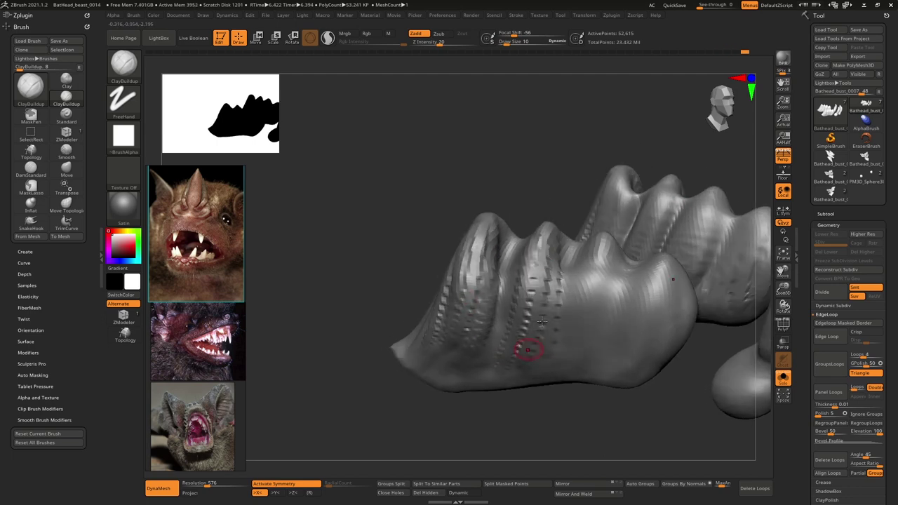
left_click_drag(590, 293, 569, 353)
Step: Turn on Sculptris Pro and carve DamStandard grooves between the first three cusps on the outer side of the back teeth
left_click(331, 40)
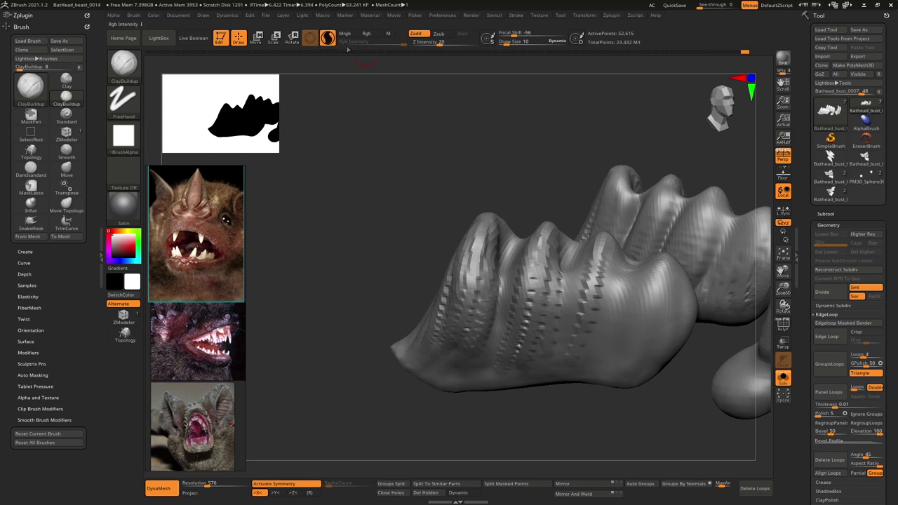
key("b")
key("d")
key("s")
mouse_move(539, 303)
right_mouse_down()
mouse_move(531, 284)
mouse_move(515, 277)
mouse_move(529, 281)
right_mouse_up()
left_click_drag(507, 331, 492, 389)
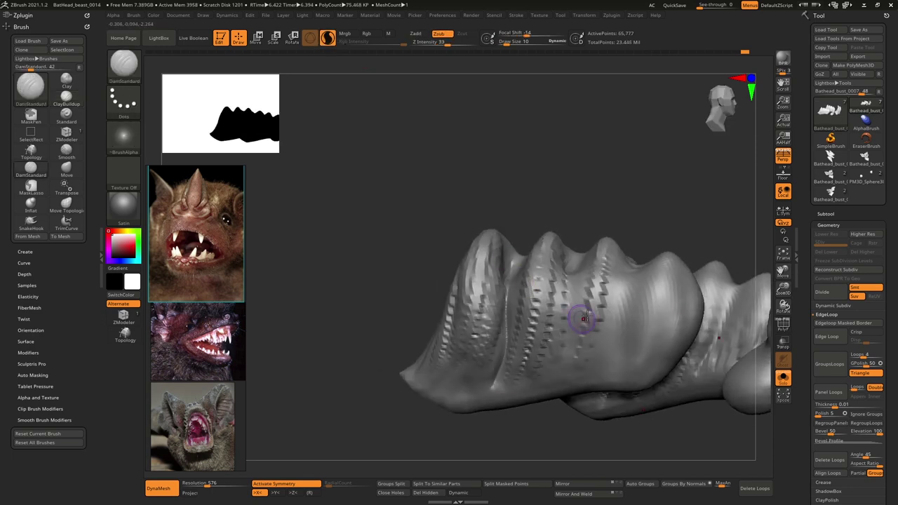
left_click_drag(572, 309, 564, 396)
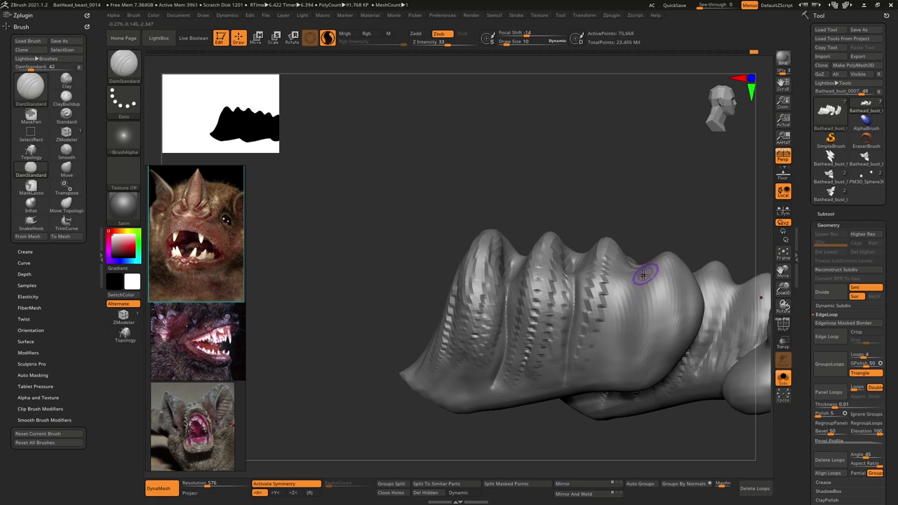
Step: Set the DamStandard draw size to 12 and carve the groove between the third cusp and the frontmost one
right_click_drag(643, 274, 638, 289)
key("space")
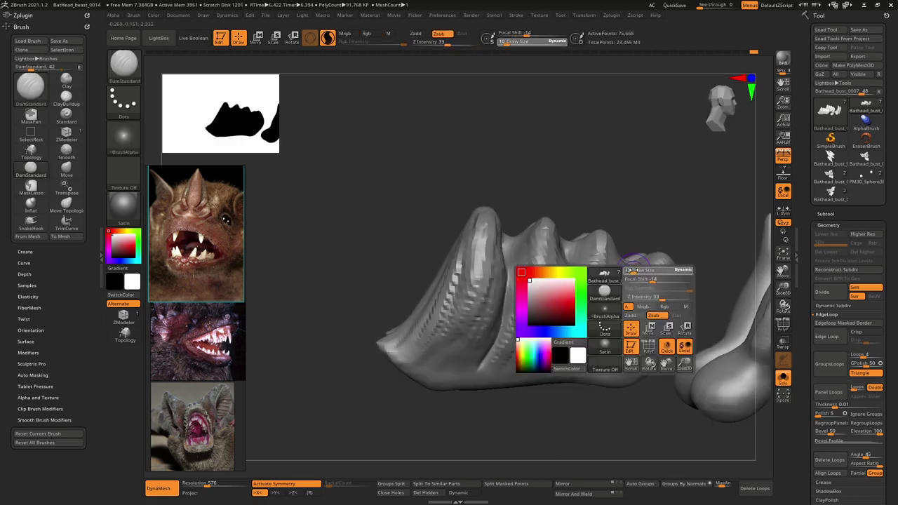
left_click_drag(634, 270, 635, 270)
left_click_drag(625, 267, 597, 375)
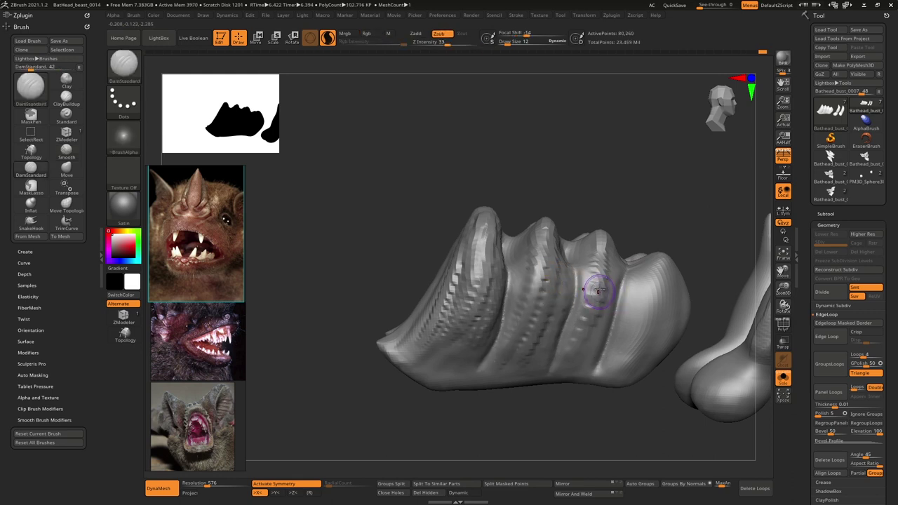
Step: Raise the draw size to 42 and smooth the clay ridges and grooves over the back teeth
left_click_drag(574, 278, 564, 335, "shift")
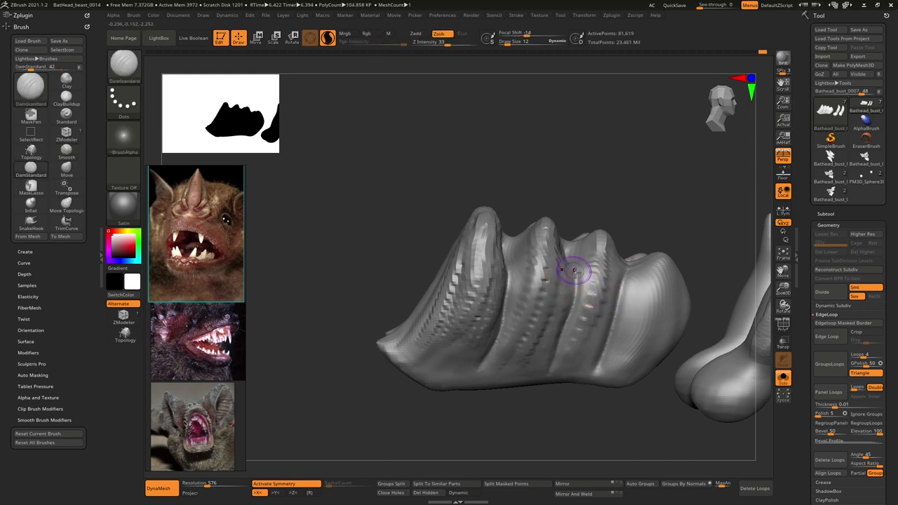
key("space")
mouse_move(558, 264)
left_mouse_down()
mouse_move(488, 276)
mouse_move(465, 322)
left_mouse_up()
mouse_move(470, 314)
right_mouse_down()
mouse_move(585, 275)
mouse_move(503, 296)
mouse_move(621, 229)
mouse_move(442, 366)
right_mouse_up()
mouse_move(627, 231)
left_mouse_down("shift")
mouse_move(624, 260)
mouse_move(544, 277)
left_mouse_up("shift")
mouse_move(586, 242)
right_mouse_down()
mouse_move(566, 227)
mouse_move(529, 237)
mouse_move(491, 266)
right_mouse_up()
Step: Set the DamStandard draw size to 19 and deepen the grooves between the cusps on the inner side of the back teeth
key("space")
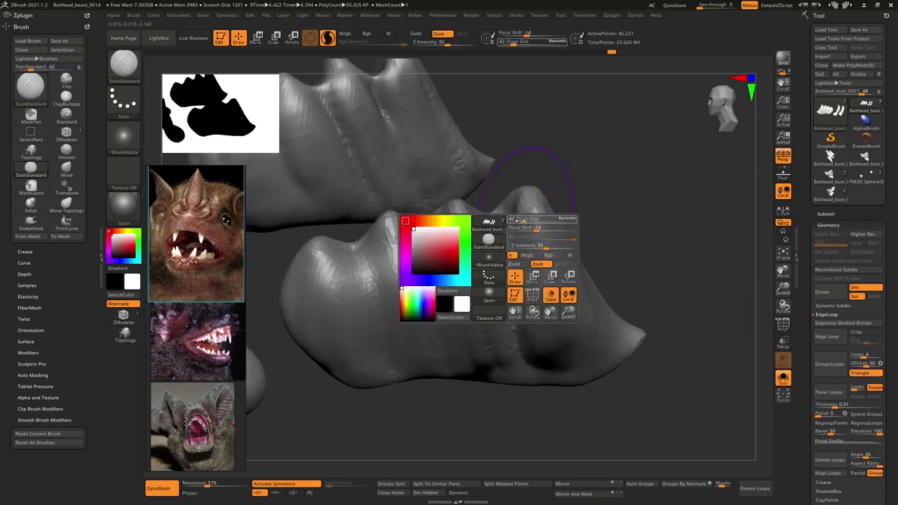
left_click(541, 220)
right_click_drag(471, 178, 478, 175)
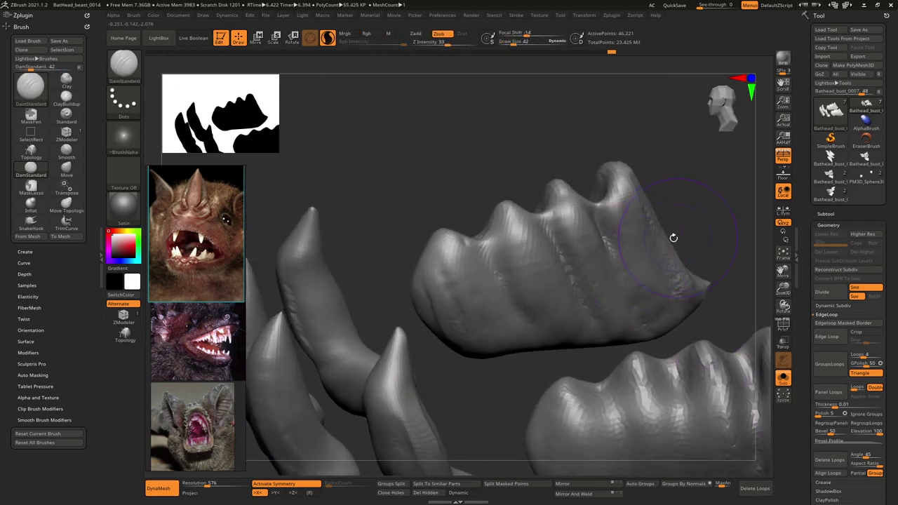
key("space")
left_click_drag(618, 244, 612, 243)
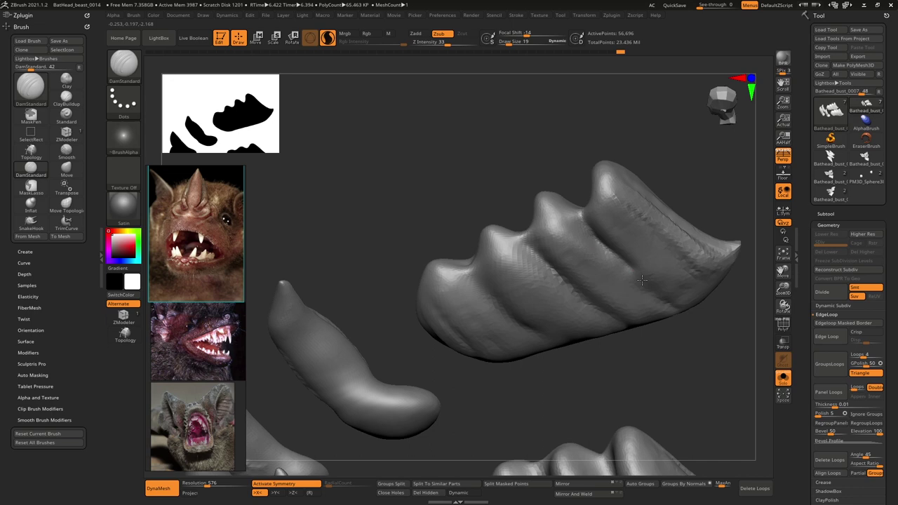
left_click_drag(642, 280, 696, 321)
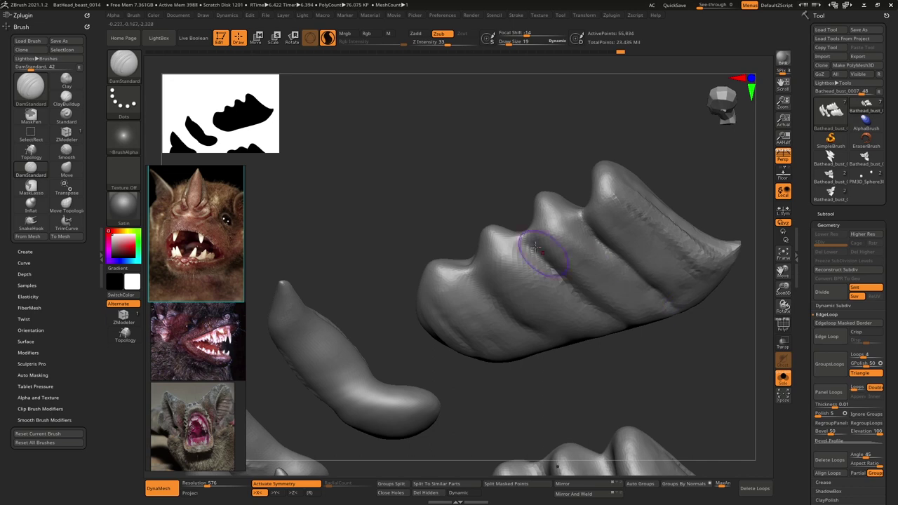
left_click_drag(526, 237, 640, 336)
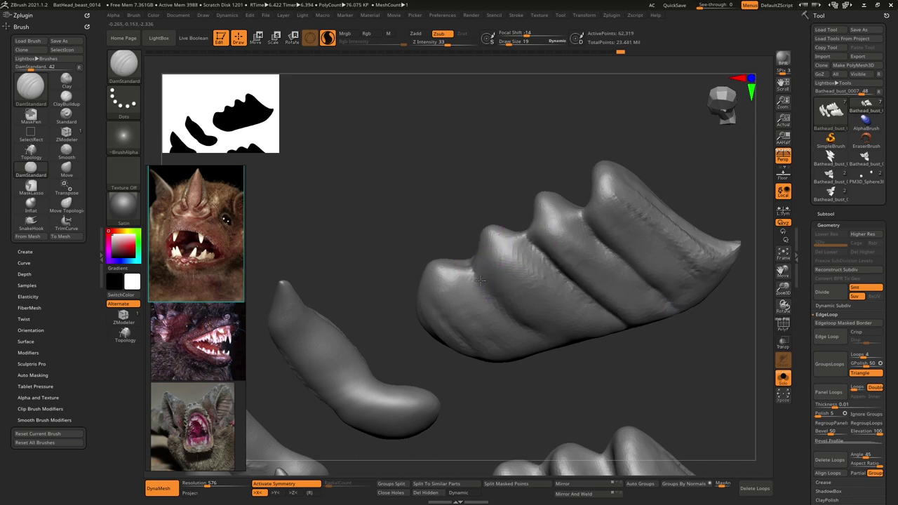
left_click_drag(481, 280, 521, 324)
Step: Pull the back-tooth cusps up into tall pointed tips with the SnakeHook brush
mouse_move(571, 366)
left_mouse_down()
mouse_move(595, 276)
mouse_move(543, 284)
left_mouse_up()
key("b")
key("s")
key("h")
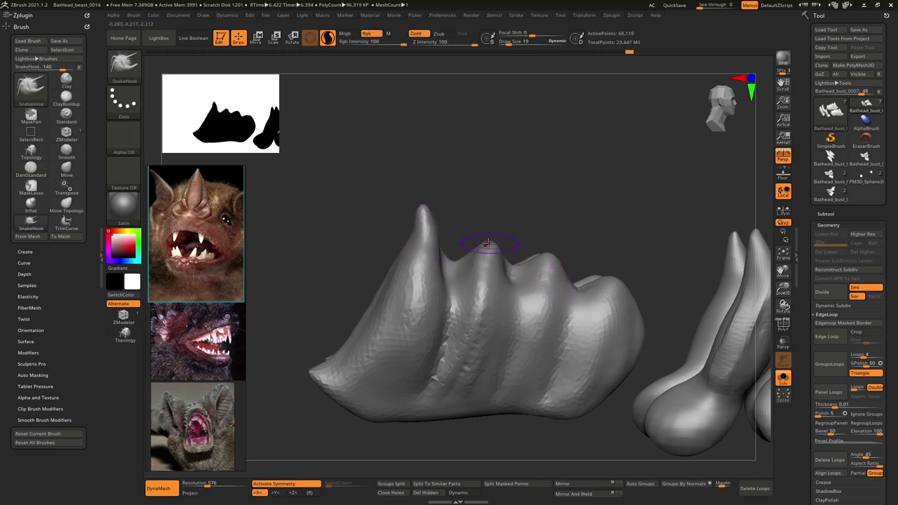
left_click_drag(488, 243, 481, 202)
left_click_drag(549, 258, 540, 209)
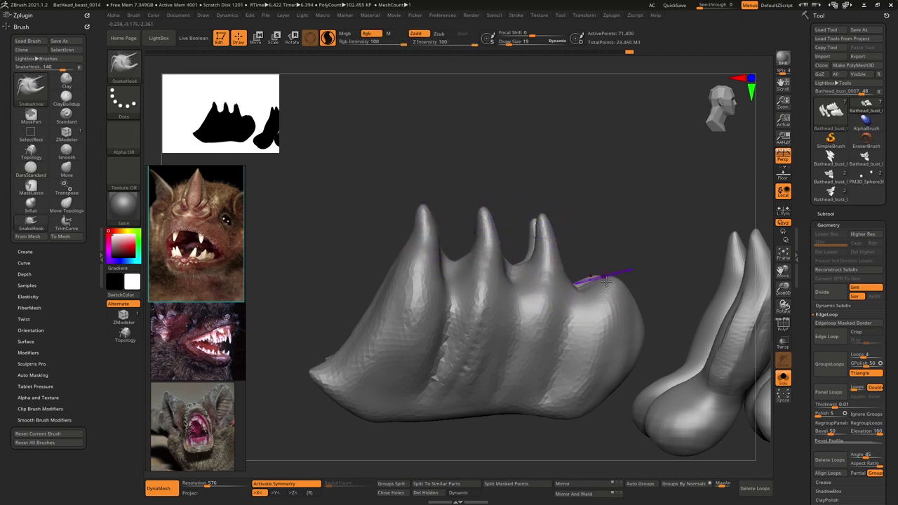
mouse_move(615, 282)
left_mouse_down()
mouse_move(607, 237)
mouse_move(605, 279)
mouse_move(594, 263)
left_mouse_up()
Step: Smooth the pointed cusps and leave Solo mode to show the teeth within the whole head
key("shift")
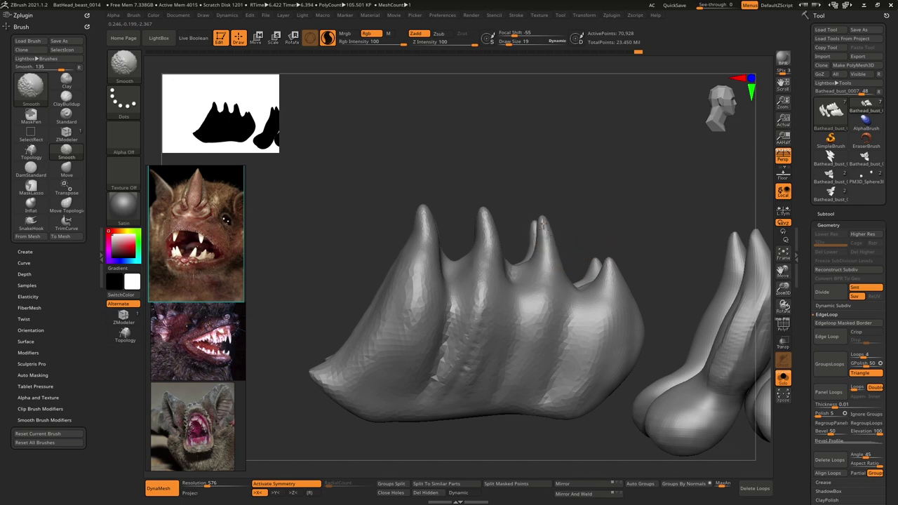
left_click_drag(481, 218, 487, 228, "shift")
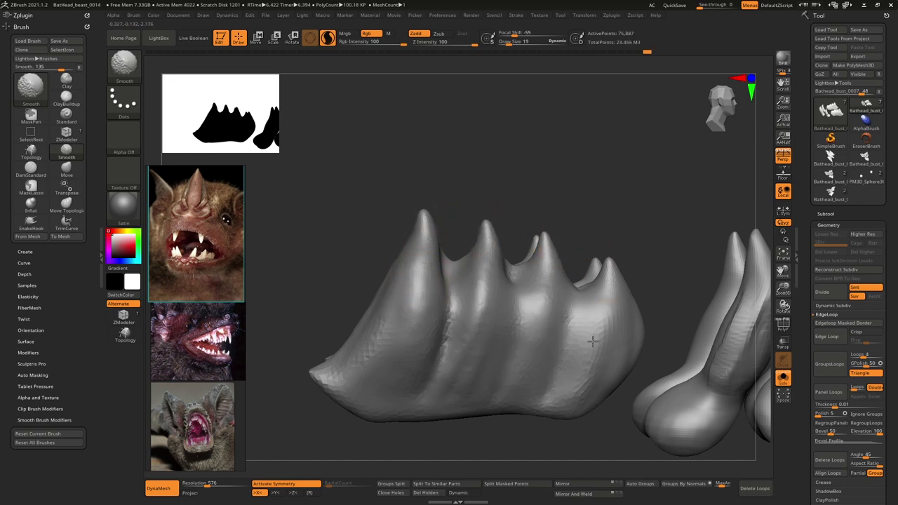
left_click_drag(587, 223, 467, 209, "alt")
left_click(785, 378)
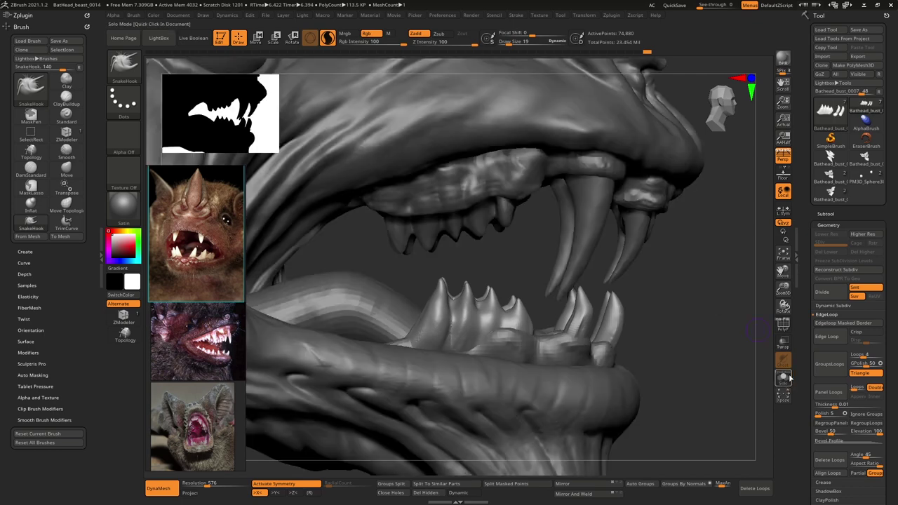
Step: Add ClayBuildup strokes at draw size 19 across the outer faces of the four pointed lower back-tooth cusps
mouse_move(705, 280)
left_mouse_down("alt")
mouse_move(652, 231)
mouse_move(541, 233)
mouse_move(634, 302)
mouse_move(623, 292)
mouse_move(577, 318)
mouse_move(579, 351)
mouse_move(583, 327)
mouse_move(554, 307)
left_mouse_up("alt")
key("b")
key("c")
key("b")
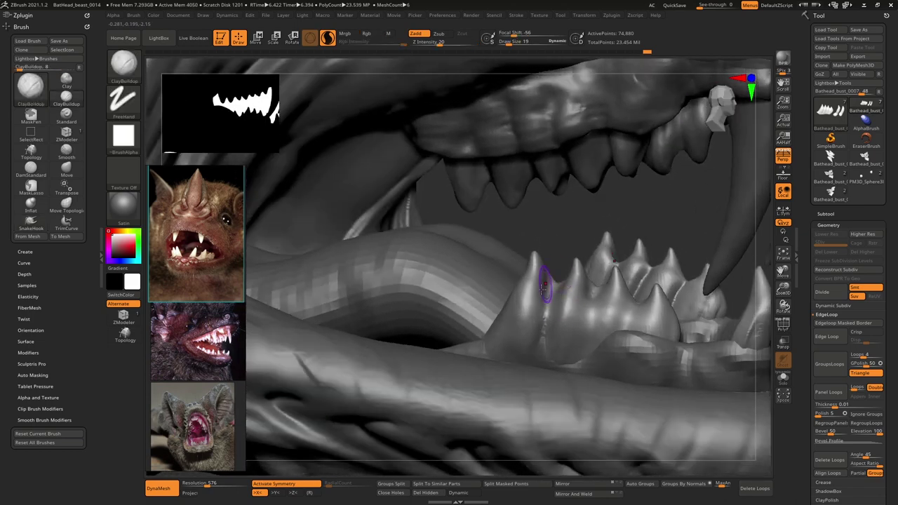
mouse_move(534, 259)
left_mouse_down()
mouse_move(506, 332)
mouse_move(517, 334)
left_mouse_up()
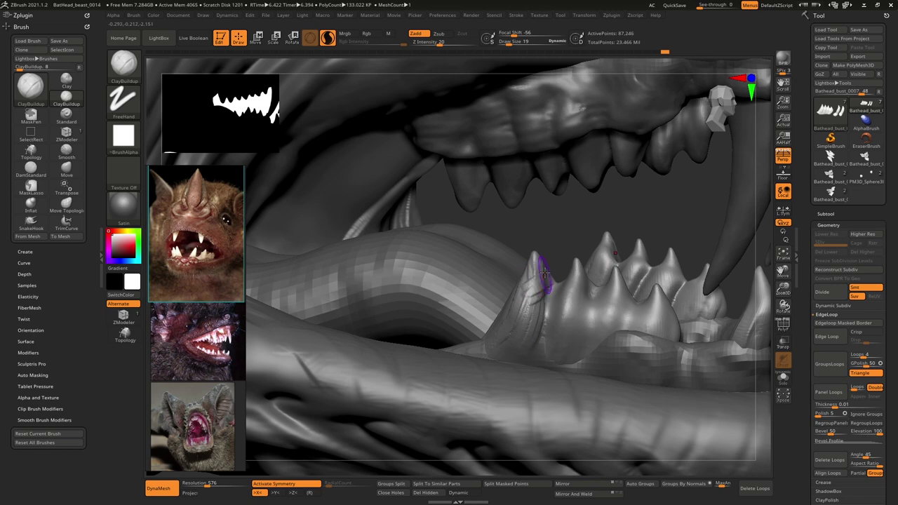
left_click_drag(541, 263, 533, 289)
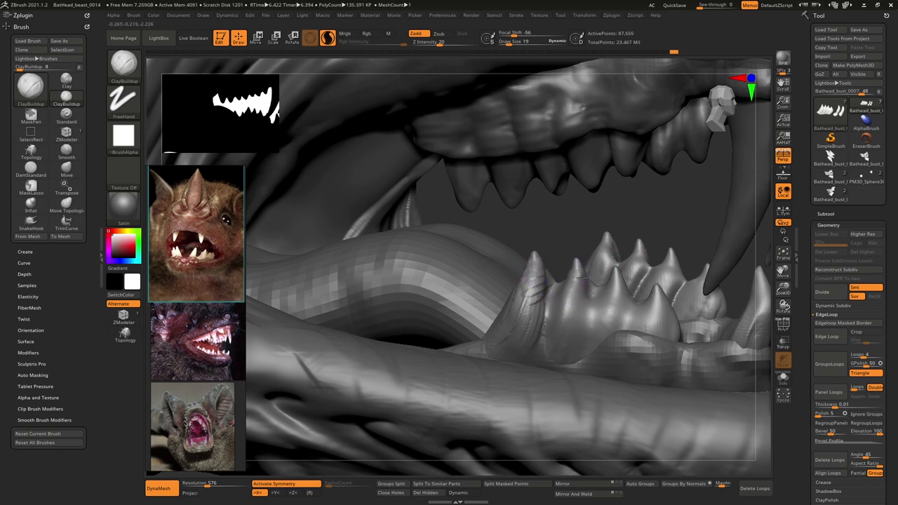
left_click_drag(590, 287, 573, 306)
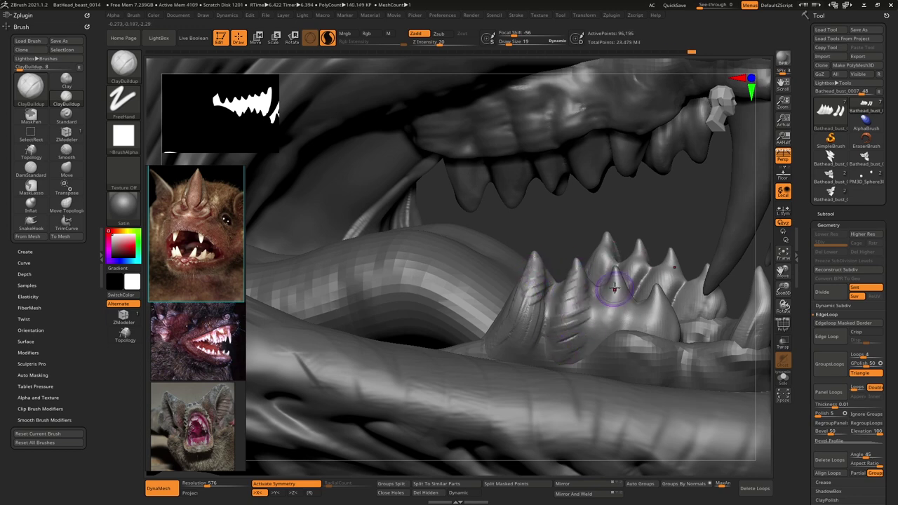
mouse_move(622, 284)
left_mouse_down()
mouse_move(603, 298)
mouse_move(596, 328)
left_mouse_up()
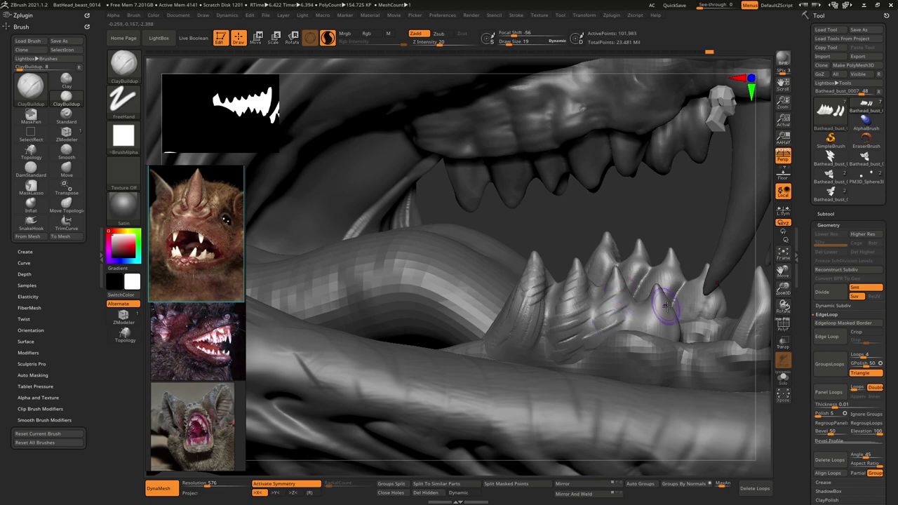
left_click_drag(650, 320, 639, 324)
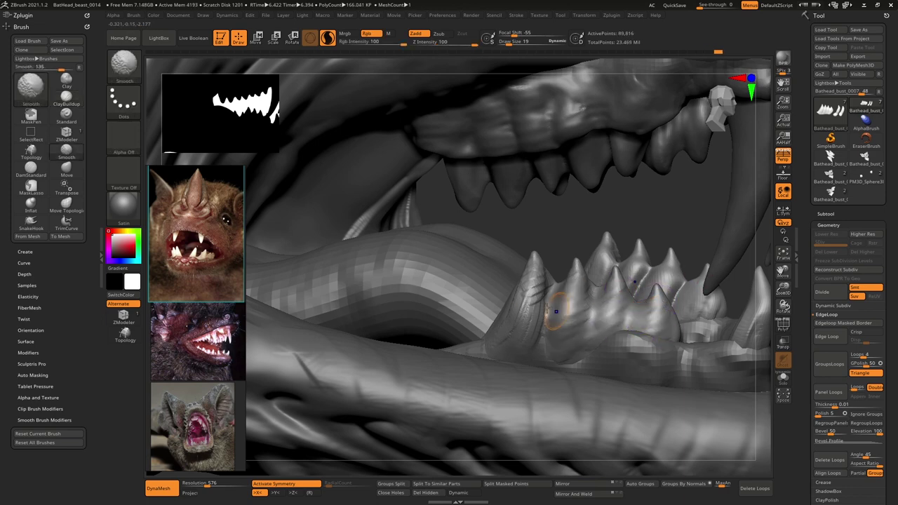
Step: Smooth the fresh clay strokes on the lower back-tooth cusps
left_click_drag(509, 298, 528, 302, "shift")
mouse_move(527, 301)
right_mouse_down()
mouse_move(596, 302)
mouse_move(531, 305)
right_mouse_up()
left_click_drag(531, 305, 535, 319, "shift")
left_click_drag(535, 282, 539, 298, "shift")
mouse_move(539, 298)
right_mouse_down()
mouse_move(484, 298)
mouse_move(540, 295)
right_mouse_up()
key("b")
key("d")
key("s")
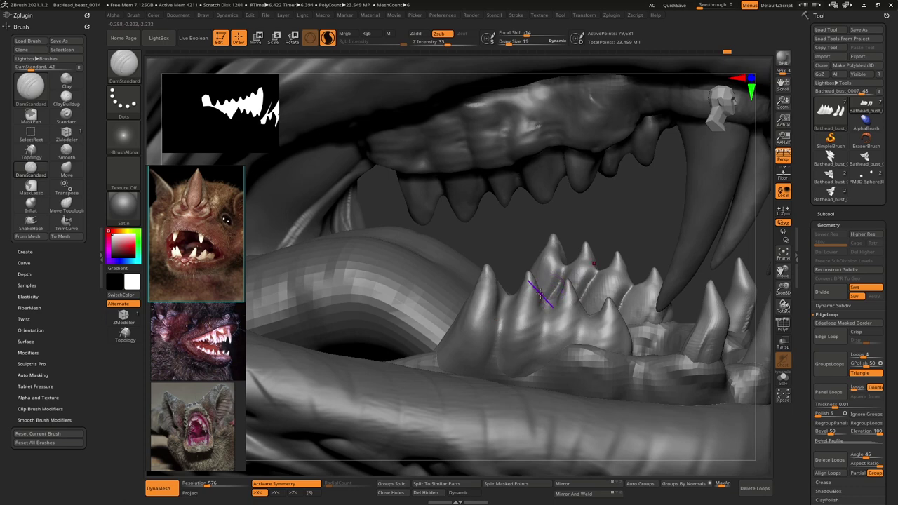
Step: Reshape the lower back-tooth cusps with SnakeHook at draw size 39 and smooth the gaps between them
key("b")
key("s")
key("h")
key("space")
mouse_move(515, 310)
left_mouse_down()
mouse_move(505, 303)
mouse_move(551, 315)
left_mouse_up()
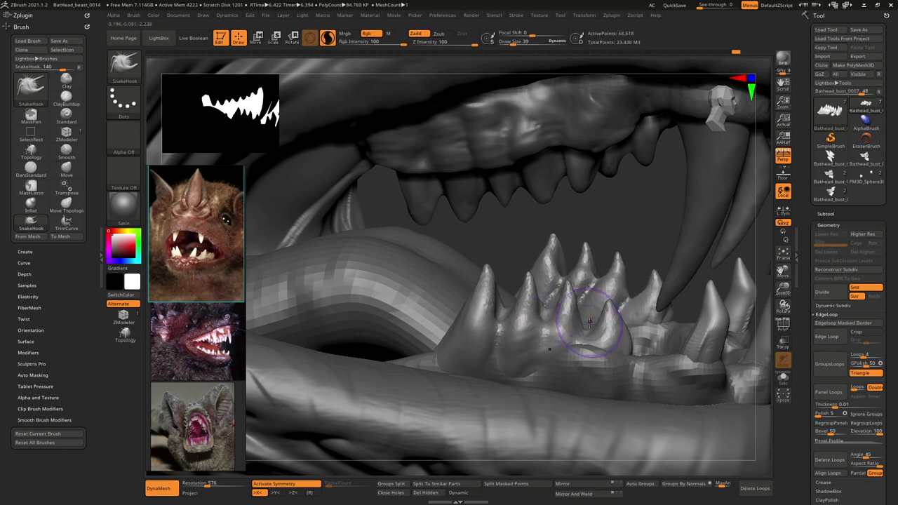
left_click_drag(591, 338, 595, 322, "shift")
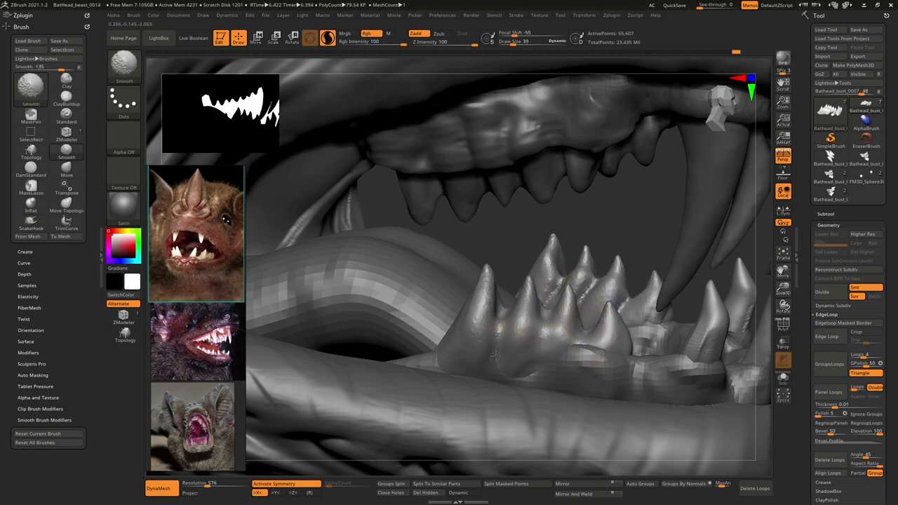
Step: Make the lower gum subtool Extract2 active and pull its edge around the base of the back teeth with SnakeHook
right_click_drag(496, 355, 540, 343)
left_click_drag(565, 289, 570, 301)
mouse_move(571, 301)
right_mouse_down("ctrl")
mouse_move(594, 212)
mouse_move(556, 235)
mouse_move(567, 196)
mouse_move(576, 199)
mouse_move(577, 301)
right_mouse_up("ctrl")
right_click(578, 303)
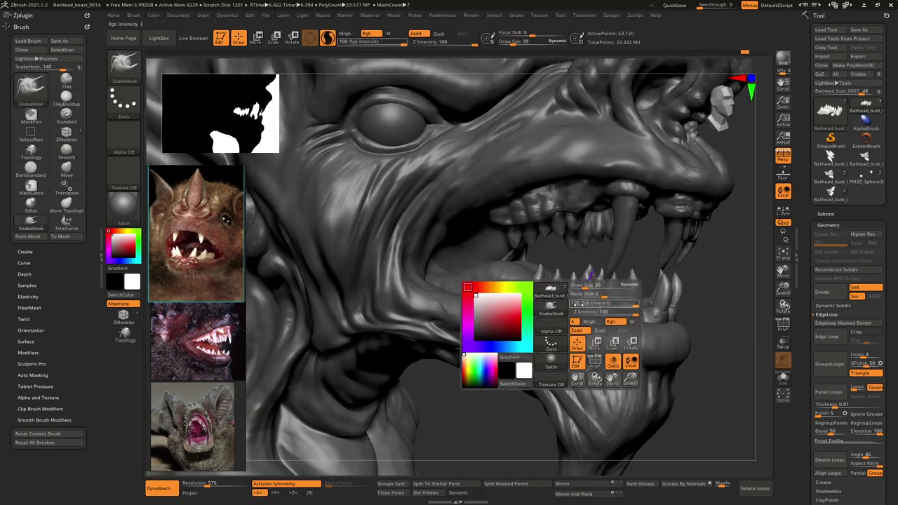
right_click_drag(566, 245, 620, 288, "ctrl")
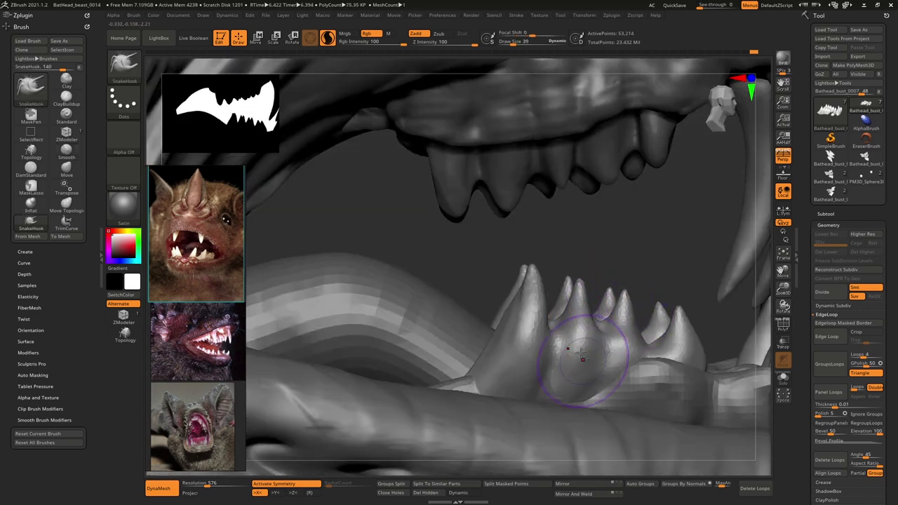
mouse_move(580, 353)
right_mouse_down()
mouse_move(586, 375)
mouse_move(603, 386)
mouse_move(597, 347)
right_mouse_up()
left_click(603, 375, "alt")
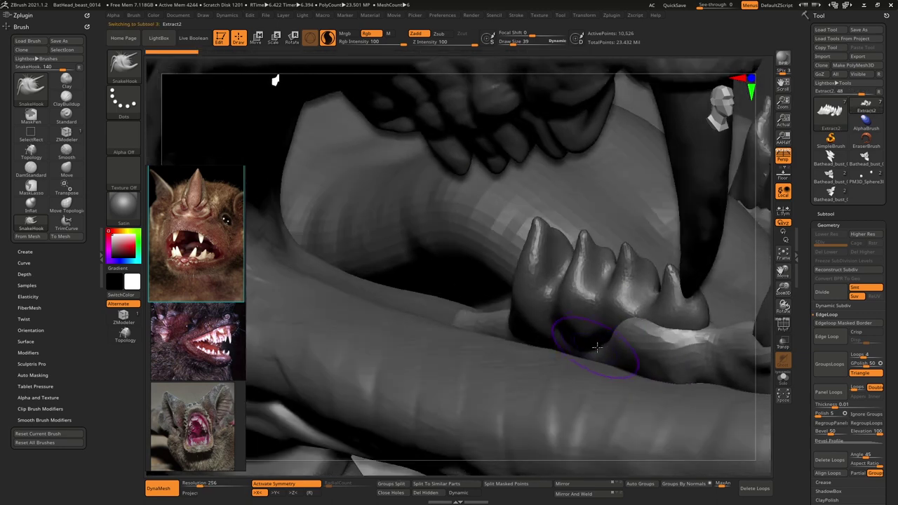
right_click(597, 347)
left_click_drag(597, 347, 528, 336)
mouse_move(528, 326)
right_mouse_down()
mouse_move(595, 343)
mouse_move(541, 329)
right_mouse_up()
Step: Build up the gum around the bases of the lower back teeth using ClayBuildup at draw size 23
key("b")
key("c")
key("b")
key("space")
mouse_move(540, 329)
left_mouse_down()
mouse_move(531, 328)
mouse_move(603, 334)
mouse_move(634, 349)
left_mouse_up()
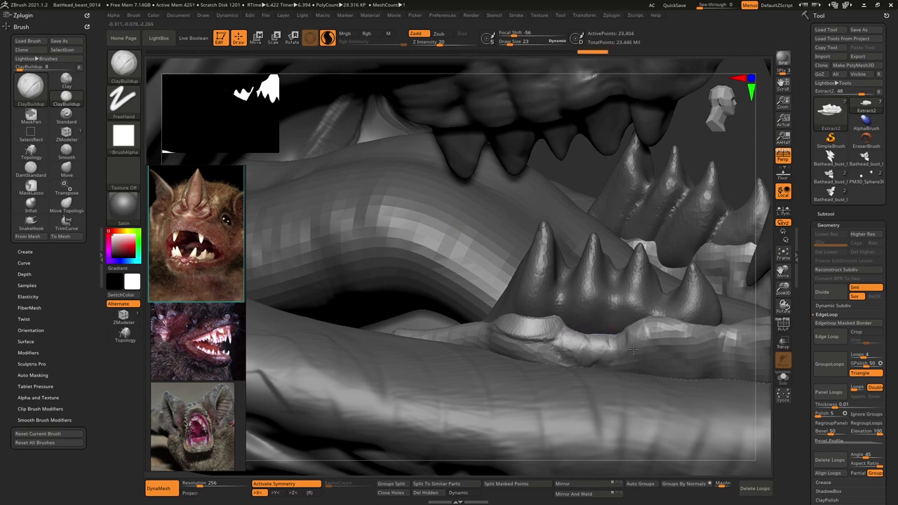
right_click_drag(632, 320, 612, 303)
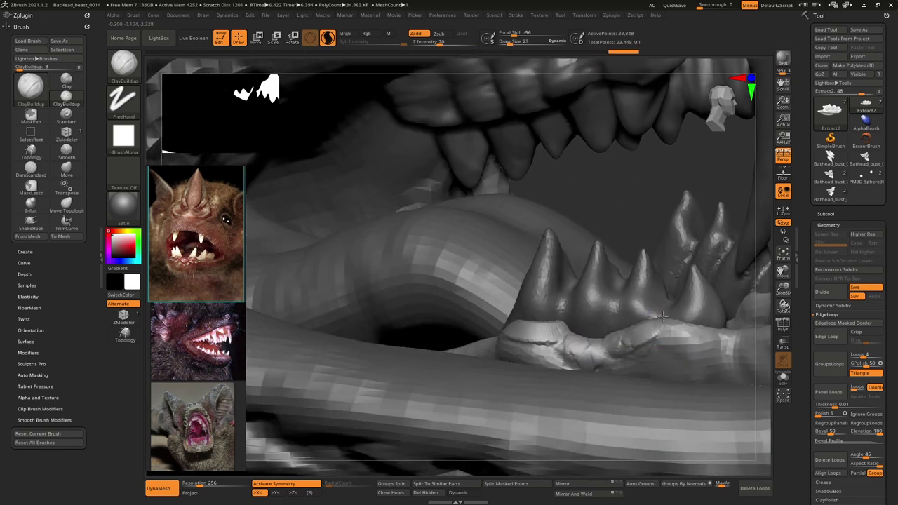
mouse_move(624, 338)
left_mouse_down()
mouse_move(664, 323)
mouse_move(720, 324)
left_mouse_up()
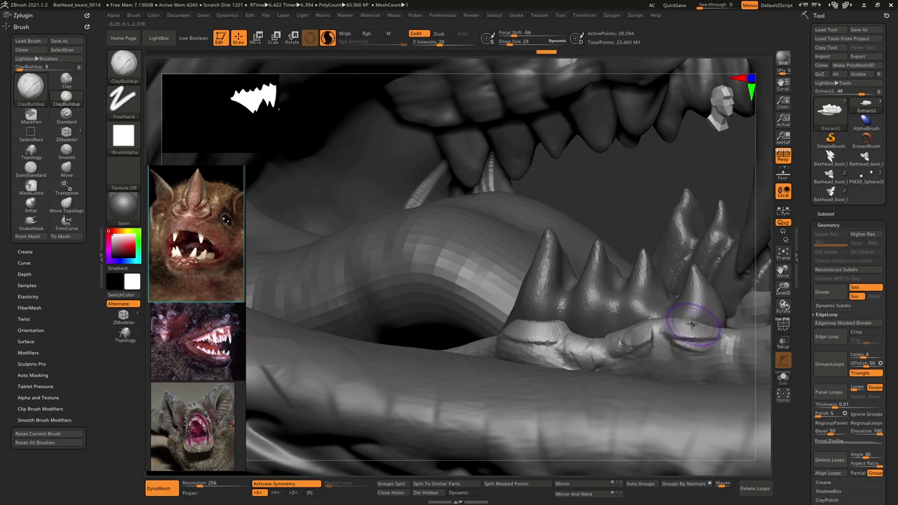
Step: Build up and smooth the lower gum around the front end of the back-tooth row using ClayBuildup at draw size 23
right_click_drag(691, 323, 693, 336)
mouse_move(690, 340)
left_mouse_down()
mouse_move(718, 344)
mouse_move(720, 320)
mouse_move(723, 334)
left_mouse_up()
mouse_move(672, 336)
right_mouse_down()
mouse_move(698, 328)
mouse_move(635, 327)
mouse_move(595, 344)
right_mouse_up()
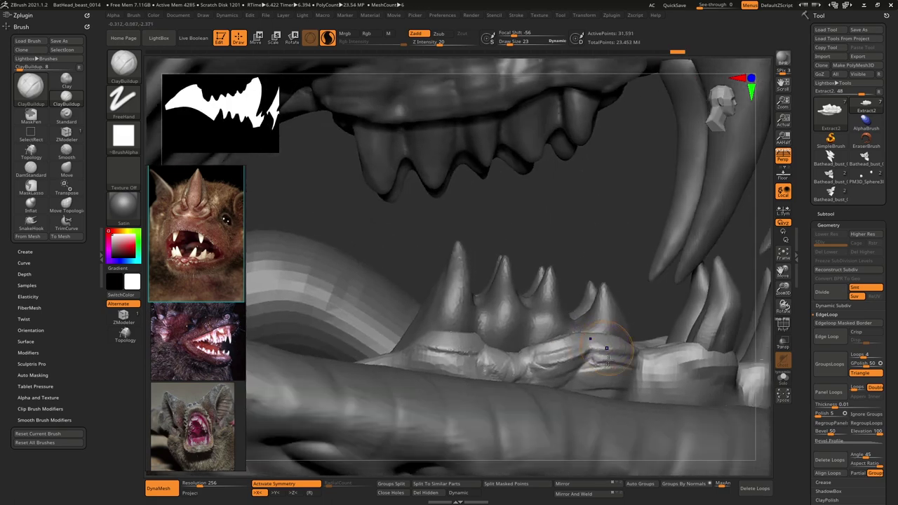
left_click_drag(596, 345, 637, 371, "shift")
mouse_move(624, 351)
right_mouse_down()
mouse_move(652, 336)
mouse_move(622, 328)
right_mouse_up()
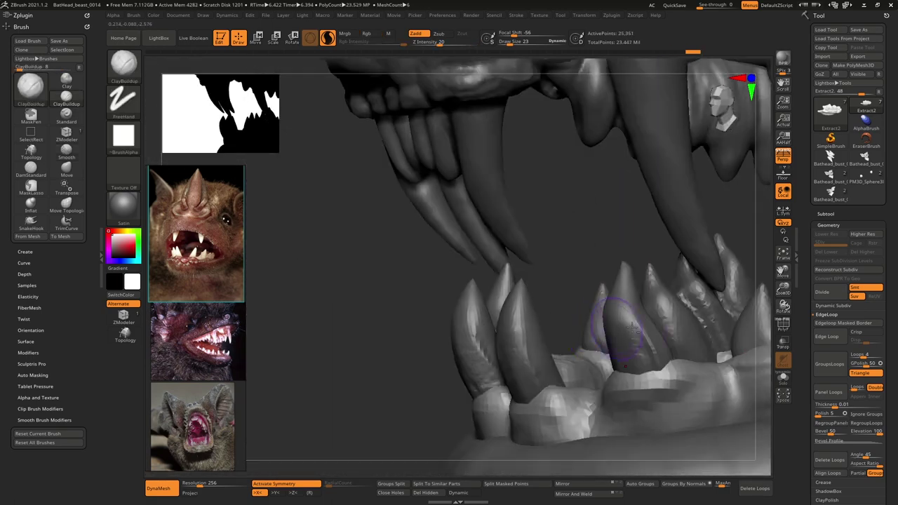
left_click_drag(621, 328, 632, 354)
mouse_move(631, 354)
right_mouse_down()
mouse_move(596, 351)
mouse_move(575, 330)
right_mouse_up()
left_click_drag(596, 343, 578, 305)
right_click_drag(580, 305, 618, 314)
Step: Build up and smooth the gum on the inner side of the lower back teeth, using ghost transparency only during this work
key("shift+t")
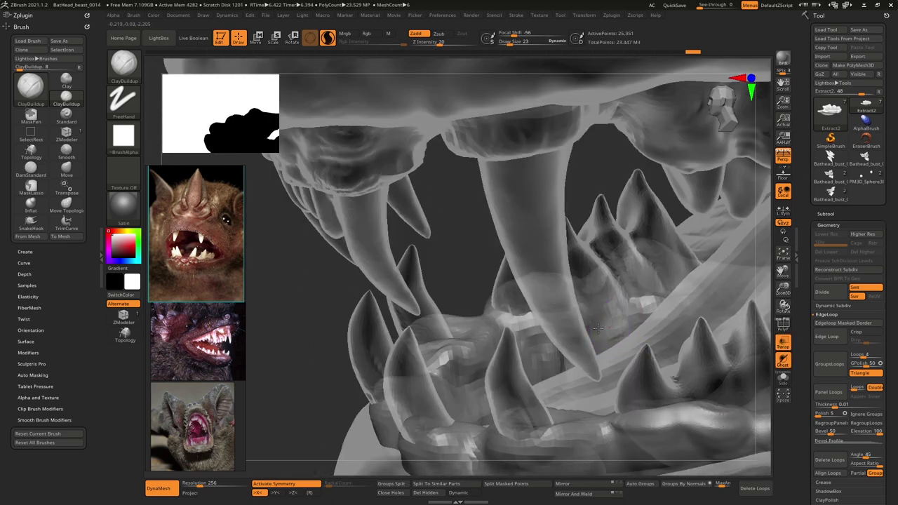
left_click_drag(597, 328, 674, 298)
mouse_move(554, 371)
right_mouse_down()
mouse_move(624, 369)
mouse_move(545, 372)
right_mouse_up()
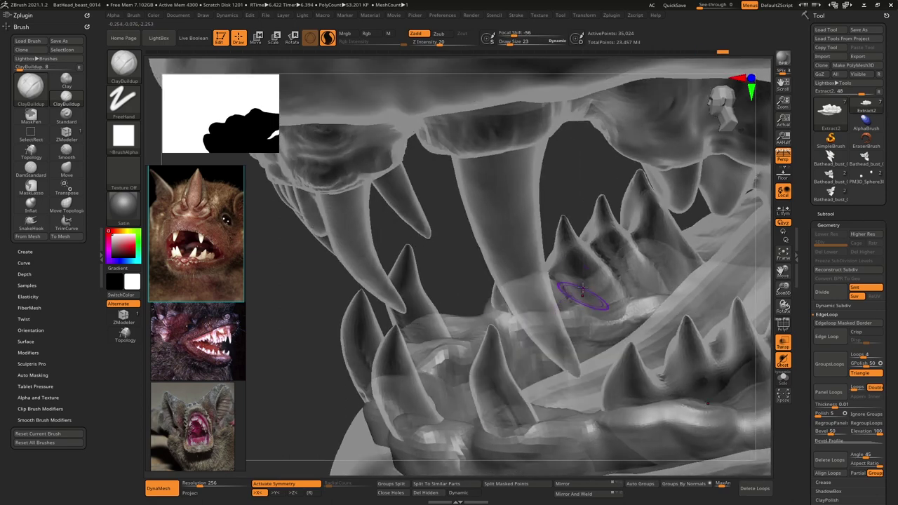
right_click_drag(582, 289, 567, 315)
mouse_move(567, 315)
left_mouse_down()
mouse_move(509, 325)
mouse_move(537, 346)
mouse_move(534, 365)
left_mouse_up()
left_click_drag(522, 332, 542, 354, "shift")
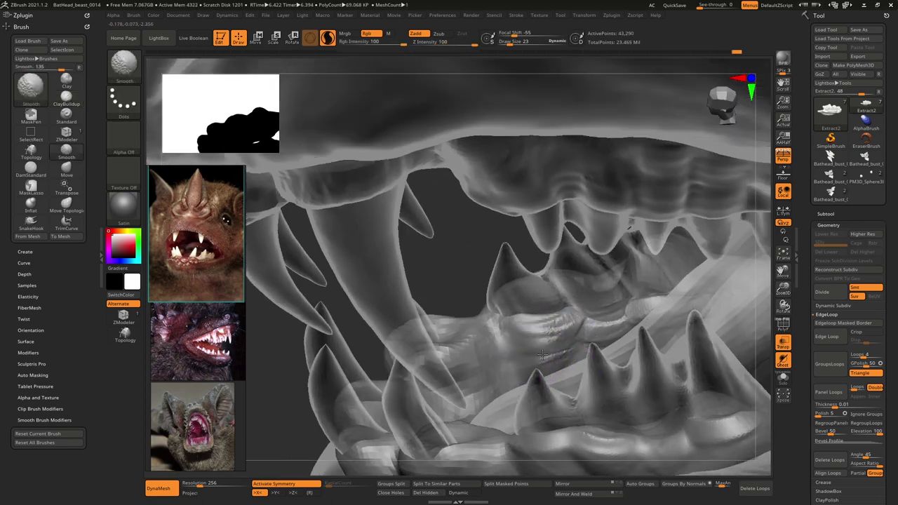
right_click_drag(533, 330, 569, 308)
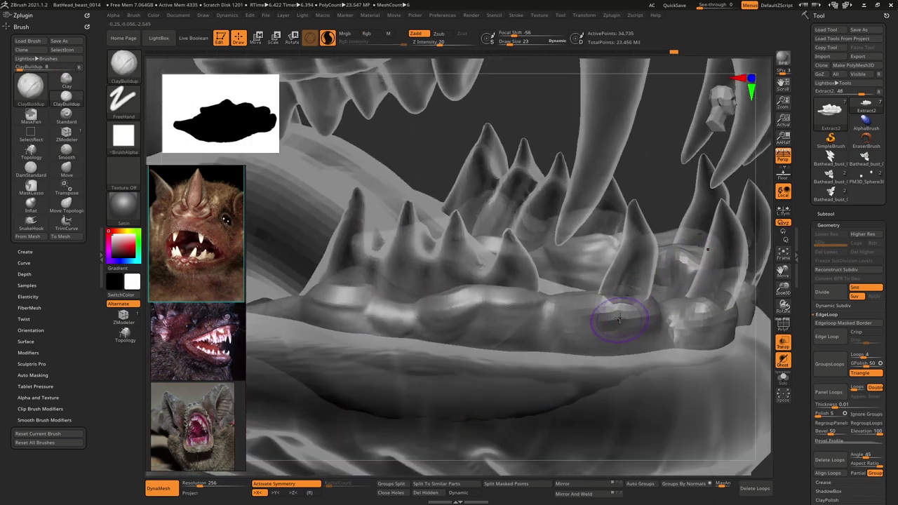
key("shift+t")
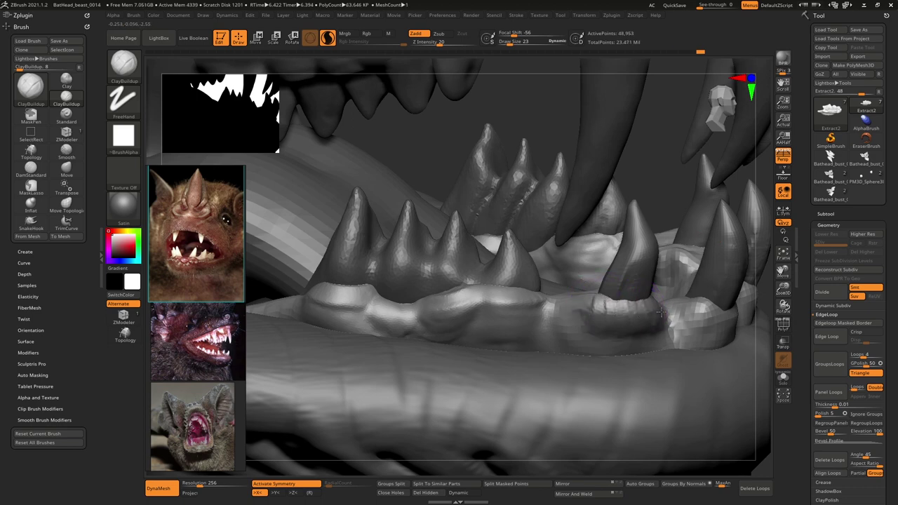
Step: Build up the gum around the bases of the lower front fangs and smooth the transitions between them
right_click_drag(671, 321, 586, 303)
mouse_move(611, 294)
left_mouse_down()
mouse_move(636, 312)
mouse_move(599, 297)
mouse_move(637, 290)
mouse_move(554, 318)
left_mouse_up()
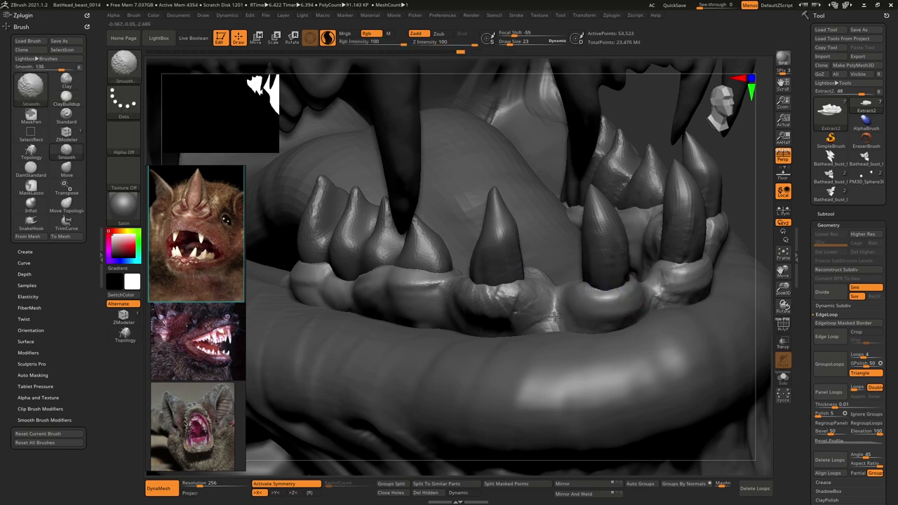
left_click_drag(491, 300, 503, 289, "shift")
mouse_move(503, 289)
right_mouse_down()
mouse_move(572, 271)
mouse_move(580, 229)
mouse_move(514, 326)
mouse_move(508, 298)
mouse_move(518, 336)
mouse_move(533, 312)
right_mouse_up()
mouse_move(543, 312)
left_mouse_down()
mouse_move(590, 313)
mouse_move(564, 327)
mouse_move(547, 310)
mouse_move(578, 313)
left_mouse_up()
mouse_move(613, 283)
right_mouse_down()
mouse_move(612, 306)
mouse_move(622, 304)
right_mouse_up()
mouse_move(636, 299)
left_mouse_down()
mouse_move(649, 320)
mouse_move(684, 326)
left_mouse_up()
left_click_drag(548, 304, 525, 306)
mouse_move(526, 306)
right_mouse_down()
mouse_move(561, 280)
mouse_move(546, 292)
mouse_move(566, 237)
mouse_move(568, 295)
right_mouse_up()
Step: Make the lower teeth subtool Bathead_bust_0007 active and sculpt lengthwise ridges on the rearmost cusp with ClayBuildup at draw size 12
left_click(550, 263, "alt")
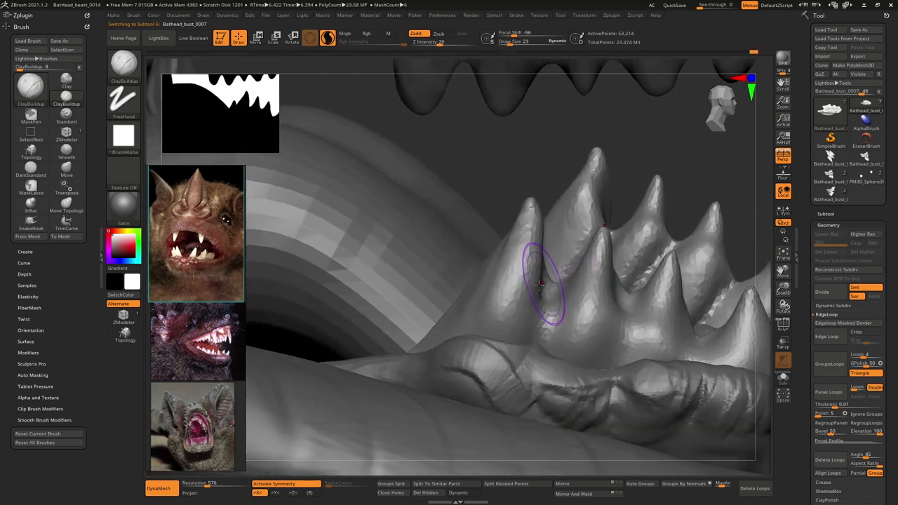
key("space")
mouse_move(536, 281)
left_mouse_down()
mouse_move(520, 319)
mouse_move(511, 318)
mouse_move(497, 281)
mouse_move(510, 239)
mouse_move(485, 301)
left_mouse_up()
right_click_drag(486, 301, 449, 337)
mouse_move(509, 231)
left_mouse_down()
mouse_move(460, 319)
mouse_move(461, 260)
left_mouse_up()
key("space")
left_click(483, 265)
mouse_move(501, 229)
left_mouse_down()
mouse_move(426, 341)
mouse_move(437, 311)
mouse_move(475, 278)
mouse_move(494, 330)
left_mouse_up()
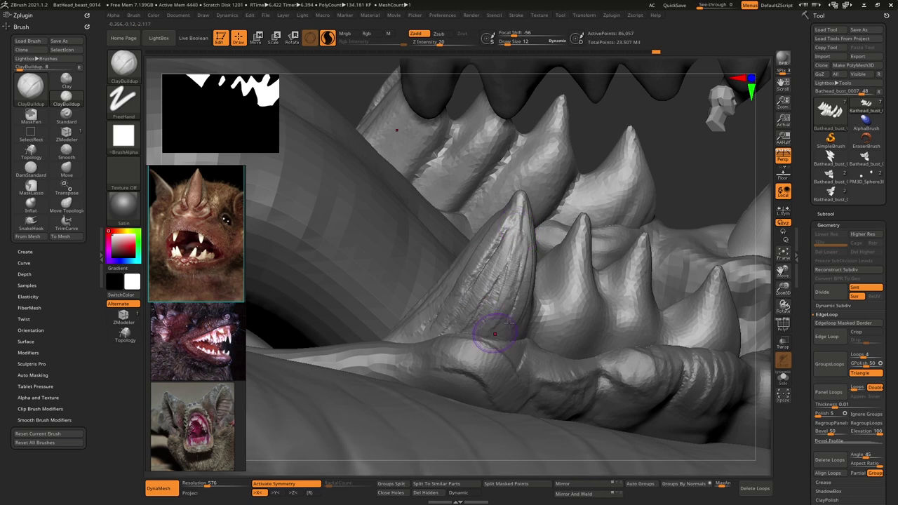
Step: Sculpt lengthwise ridges from tip to base on the outer faces of the remaining lower back-tooth cusps
right_click_drag(493, 329, 547, 268)
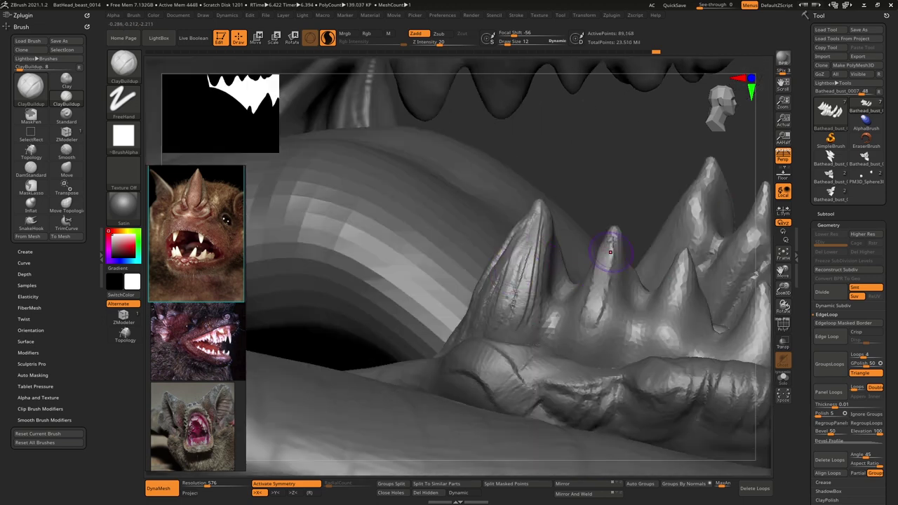
mouse_move(611, 246)
left_mouse_down()
mouse_move(589, 342)
mouse_move(596, 352)
left_mouse_up()
right_click_drag(594, 319, 499, 308, "alt")
mouse_move(588, 265)
left_mouse_down()
mouse_move(575, 319)
mouse_move(584, 342)
left_mouse_up()
left_click_drag(594, 254, 604, 320)
left_click_drag(587, 261, 578, 330)
left_click_drag(580, 277, 563, 338)
left_click_drag(579, 260, 550, 350)
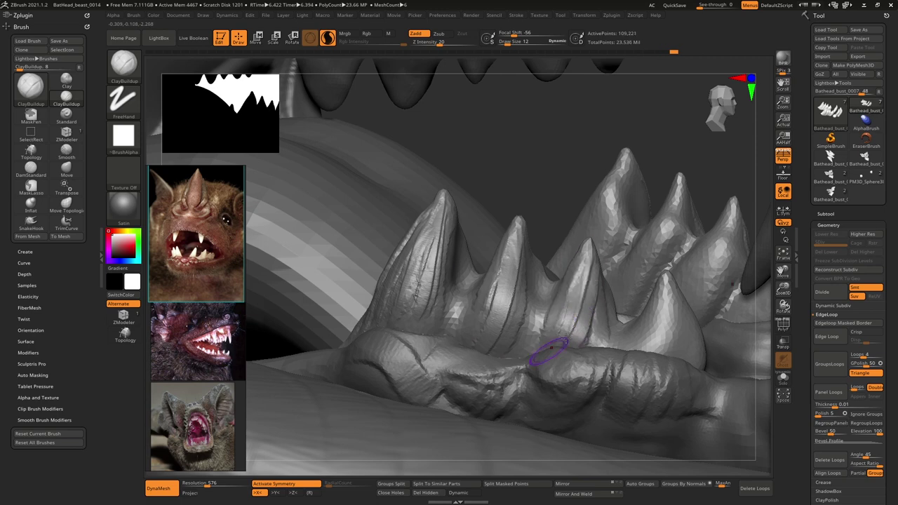
left_click_drag(662, 281, 635, 342)
mouse_move(665, 286)
left_mouse_down()
mouse_move(651, 349)
mouse_move(662, 353)
left_mouse_up()
left_click_drag(675, 302, 685, 357)
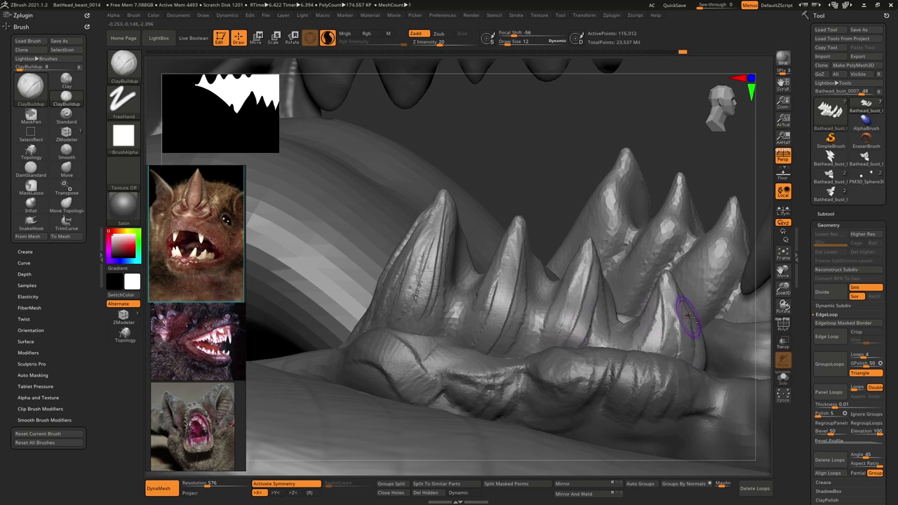
Step: Sculpt lengthwise ridges on the inner faces of the two rearmost cusps on the opposite side of the lower jaw
right_click_drag(694, 312, 644, 291, "alt")
right_click_drag(547, 291, 563, 299)
mouse_move(552, 161)
left_mouse_down()
mouse_move(532, 248)
mouse_move(534, 238)
left_mouse_up()
right_click_drag(589, 229, 614, 233)
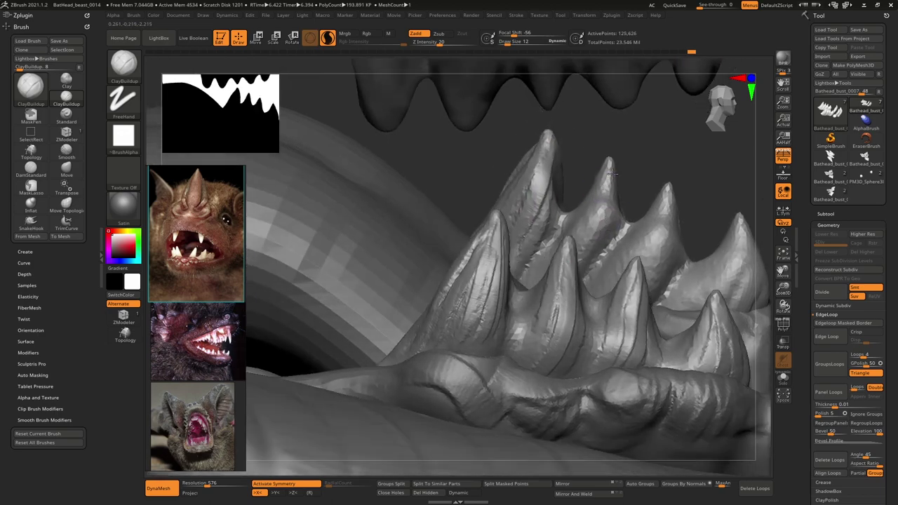
left_click_drag(608, 179, 582, 242)
mouse_move(621, 235)
right_mouse_down()
mouse_move(587, 247)
mouse_move(604, 242)
right_mouse_up()
mouse_move(603, 199)
left_mouse_down()
mouse_move(583, 260)
mouse_move(557, 262)
mouse_move(570, 244)
mouse_move(573, 273)
left_mouse_up()
left_click_drag(566, 218, 543, 272)
left_click_drag(551, 236, 534, 264)
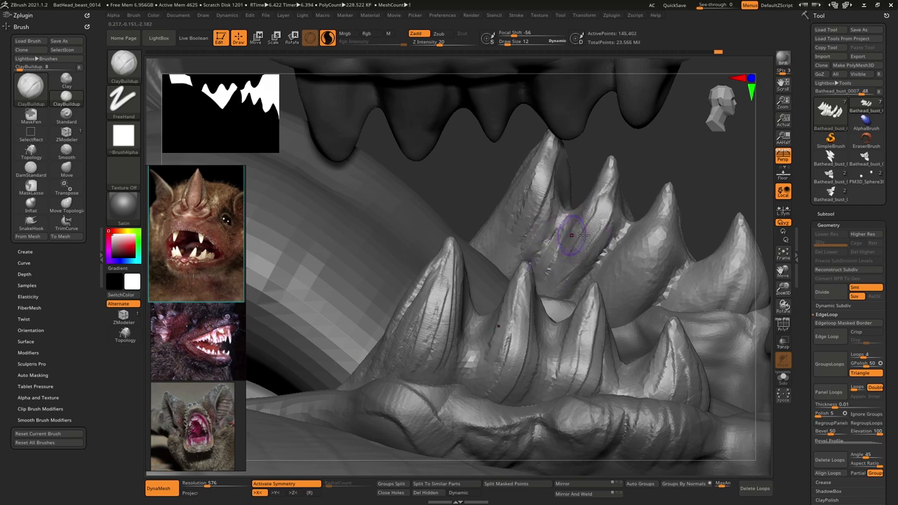
Step: Add ridges to the inner faces of the two front cusps in the opposite lower back-tooth row
left_click_drag(658, 225, 632, 271)
mouse_move(667, 206)
left_mouse_down()
mouse_move(639, 282)
mouse_move(629, 280)
mouse_move(641, 282)
left_mouse_up()
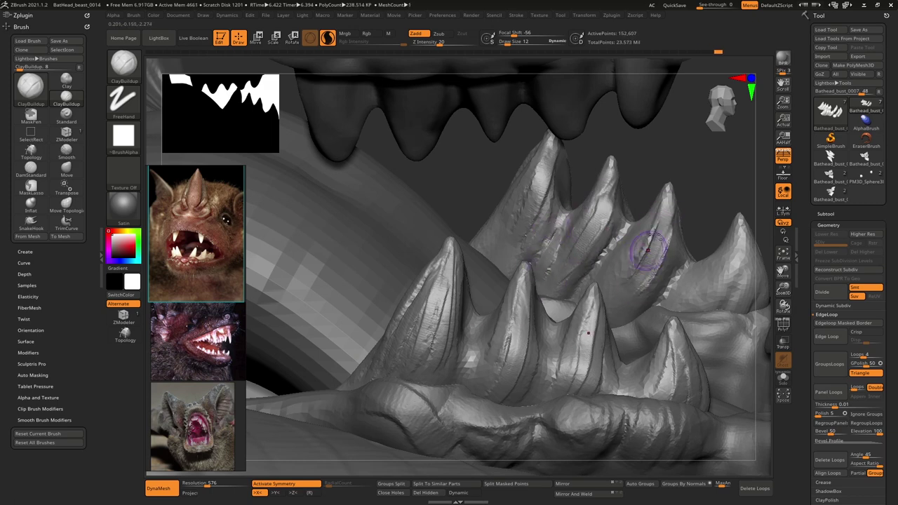
mouse_move(656, 228)
left_mouse_down()
mouse_move(621, 281)
mouse_move(632, 302)
mouse_move(622, 272)
mouse_move(640, 294)
mouse_move(628, 295)
left_mouse_up()
mouse_move(661, 212)
left_mouse_down()
mouse_move(625, 279)
mouse_move(642, 260)
left_mouse_up()
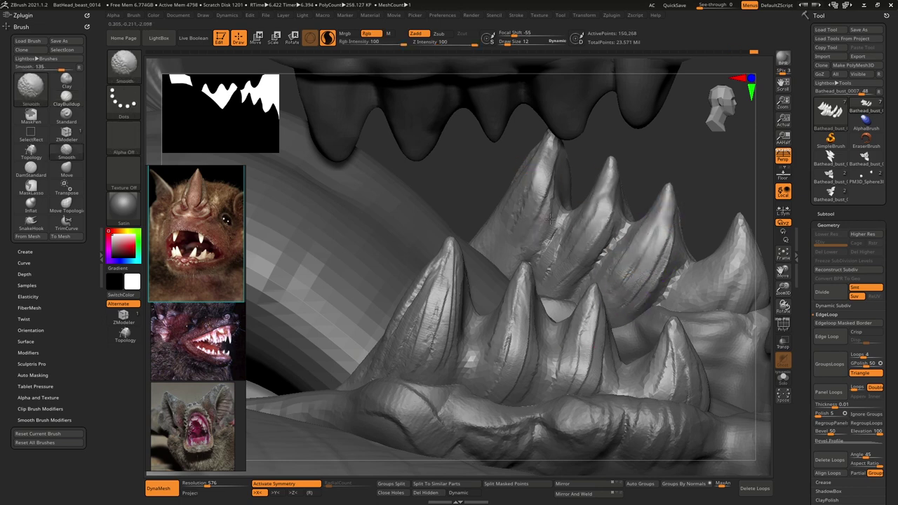
mouse_move(738, 243)
left_mouse_down()
mouse_move(715, 302)
mouse_move(738, 299)
mouse_move(701, 302)
mouse_move(730, 294)
left_mouse_up()
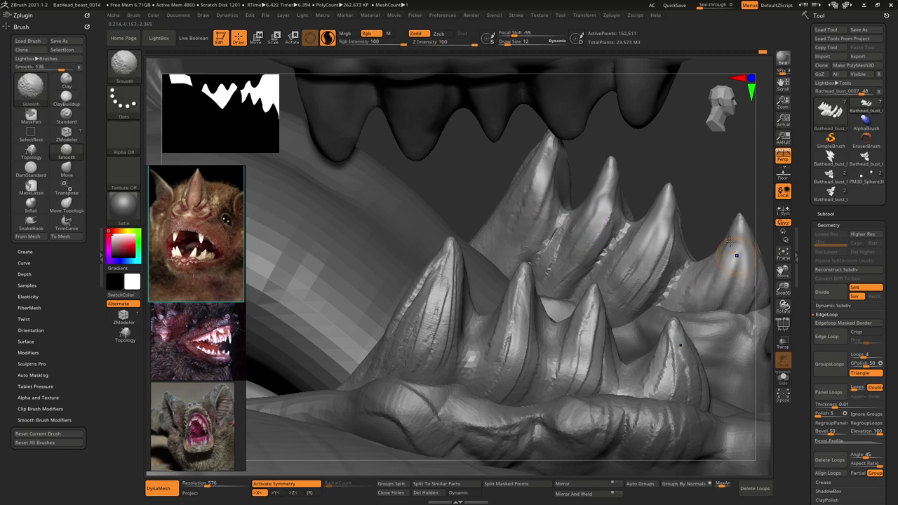
Step: Smooth the ridged clay strokes on the outer faces of the lower back-tooth cusps
left_click_drag(665, 345, 661, 388, "shift")
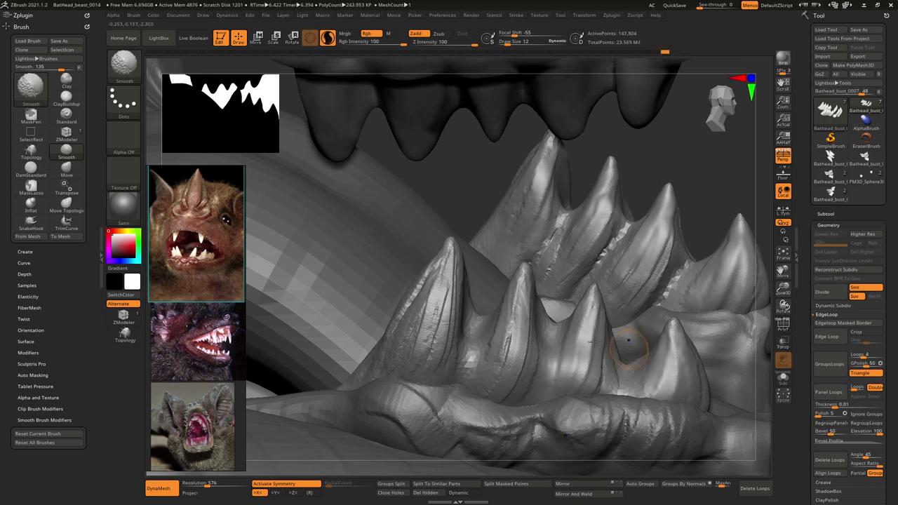
left_click_drag(448, 295, 405, 329, "shift")
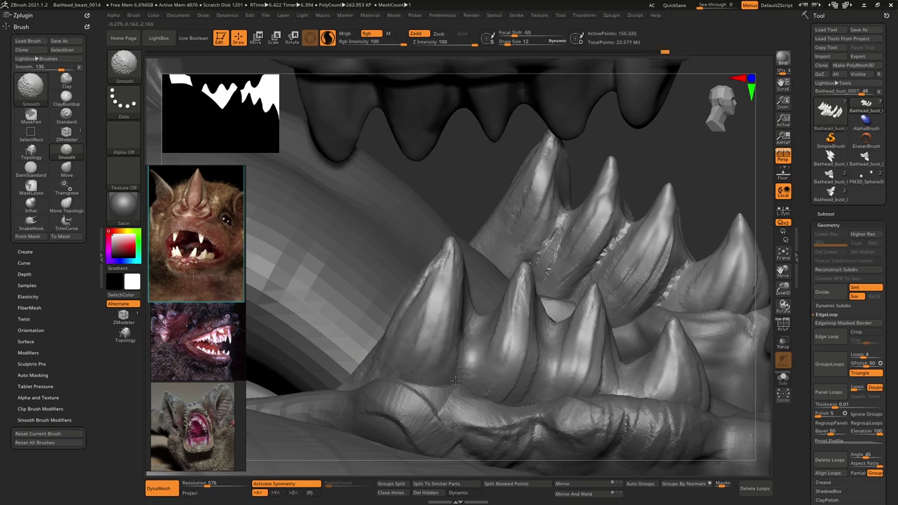
left_click_drag(444, 244, 435, 276, "shift")
Step: Examine the whole bust from both sides to judge how the teeth and gums read at a distance
right_click_drag(526, 250, 517, 168, "ctrl")
right_click_drag(571, 264, 544, 98, "ctrl")
right_click_drag(659, 327, 655, 218, "ctrl")
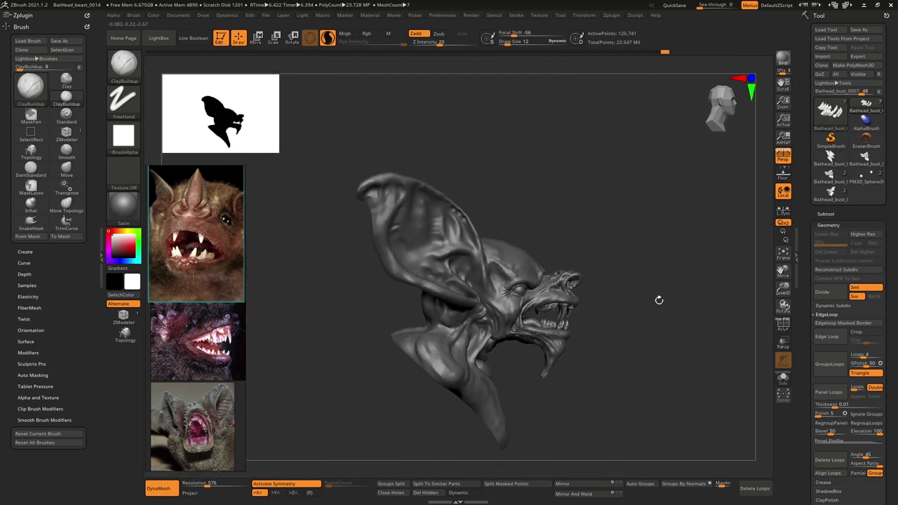
right_click_drag(657, 300, 594, 263)
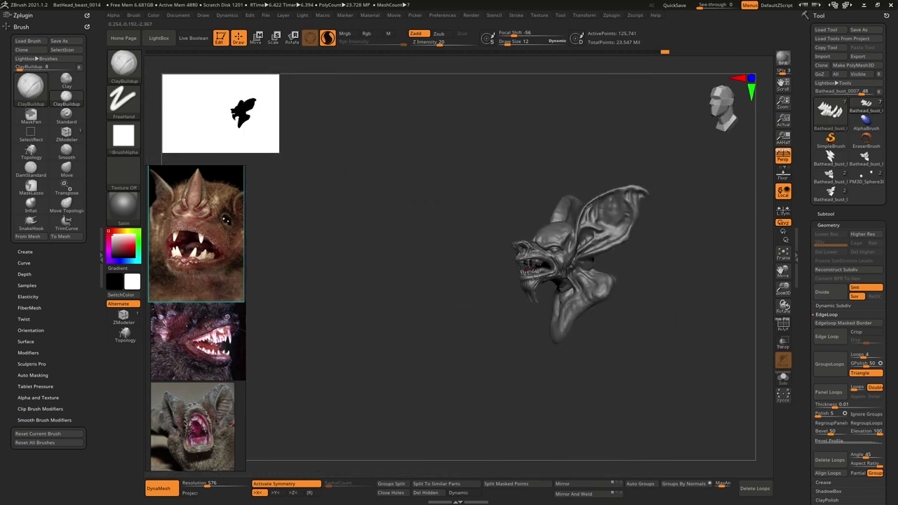
right_click_drag(696, 275, 660, 268, "ctrl")
right_click_drag(659, 268, 686, 266)
left_click_drag(671, 250, 701, 244)
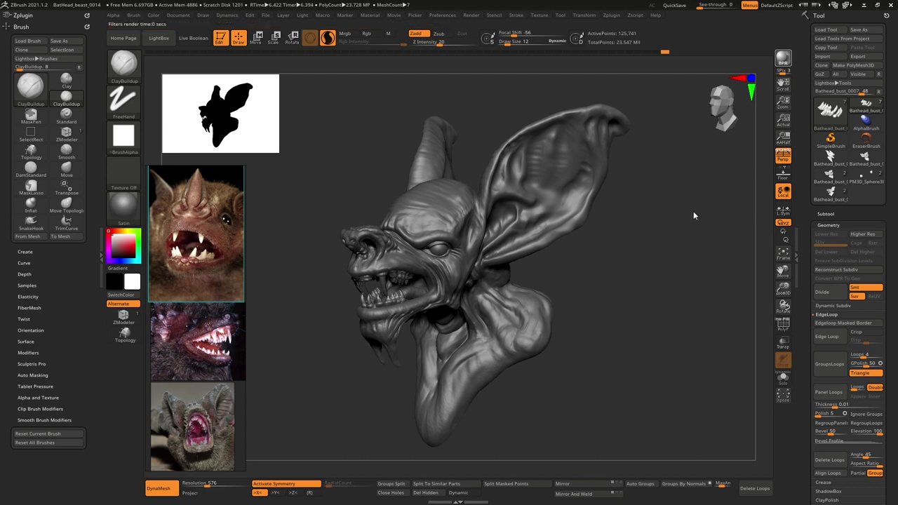
Step: Turn on polypaint for the lower teeth subtool Bathead_bust_0007 and stop the reference images from staying on top
left_click(828, 213)
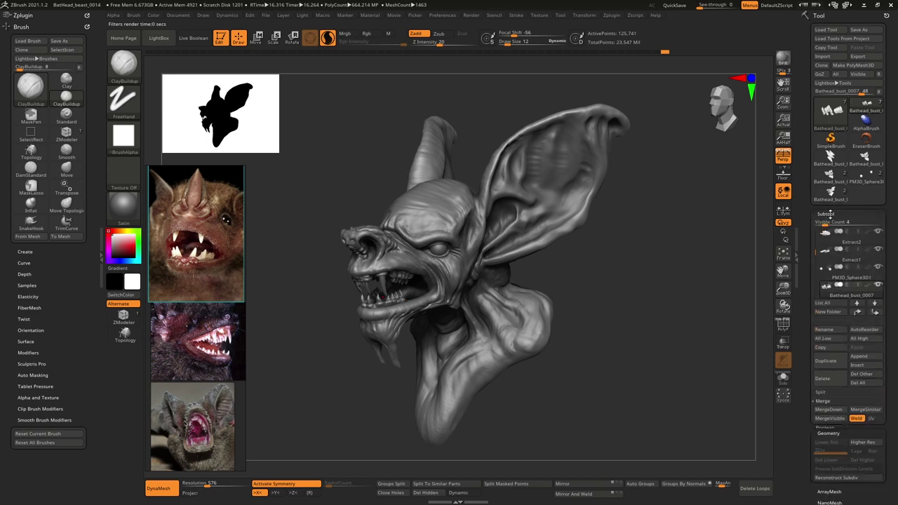
left_click(867, 289)
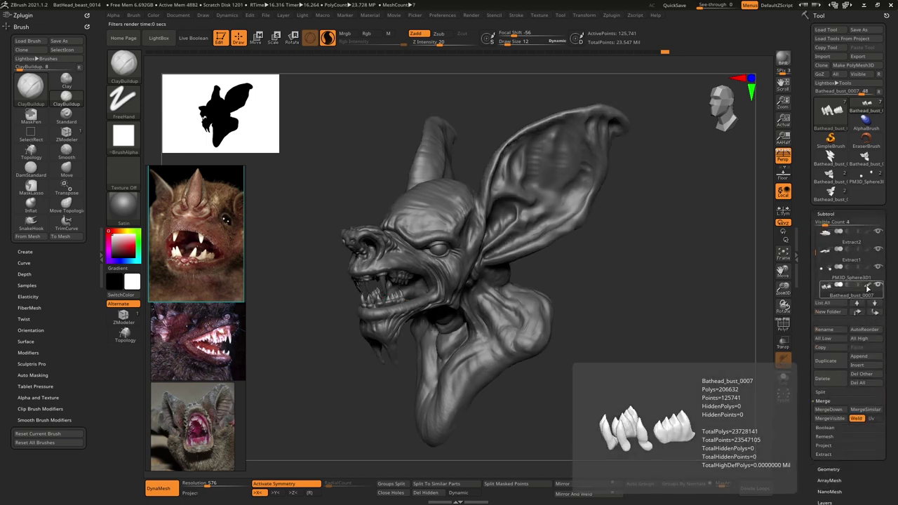
left_click(123, 204)
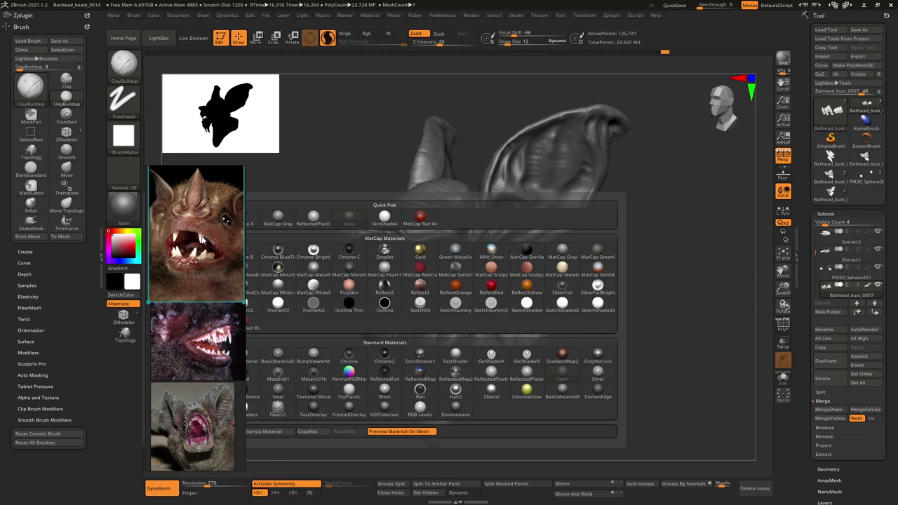
key("ctrl+shift+a")
left_click(474, 134)
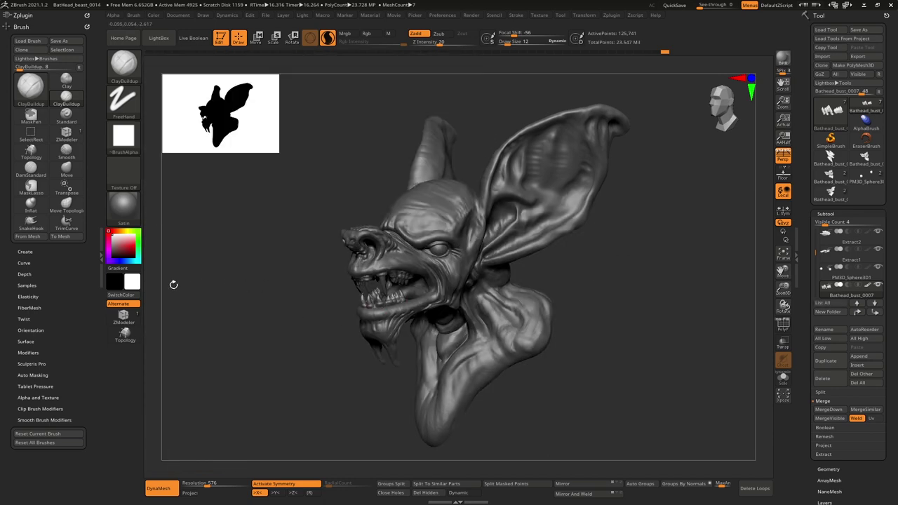
Step: Try the SkinShade4 material on the bust and switch it to ReflectedPlastic
left_click(124, 206)
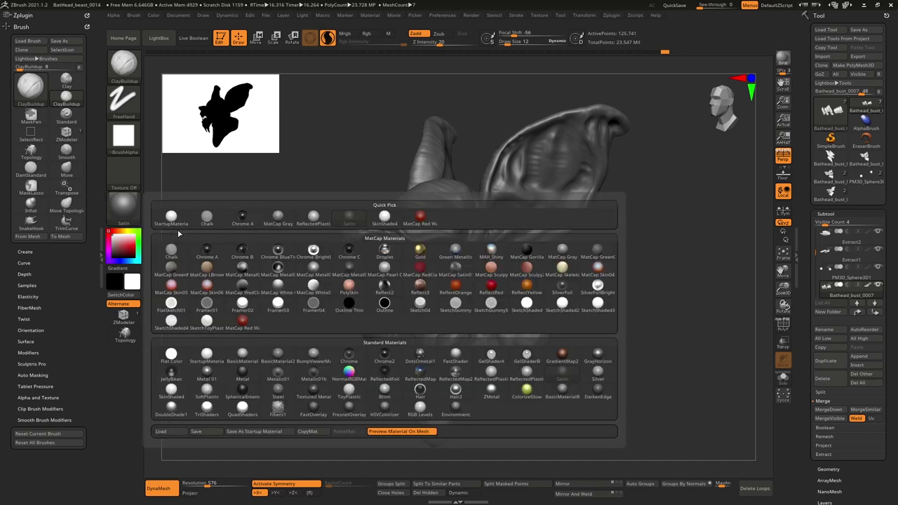
left_click(176, 390)
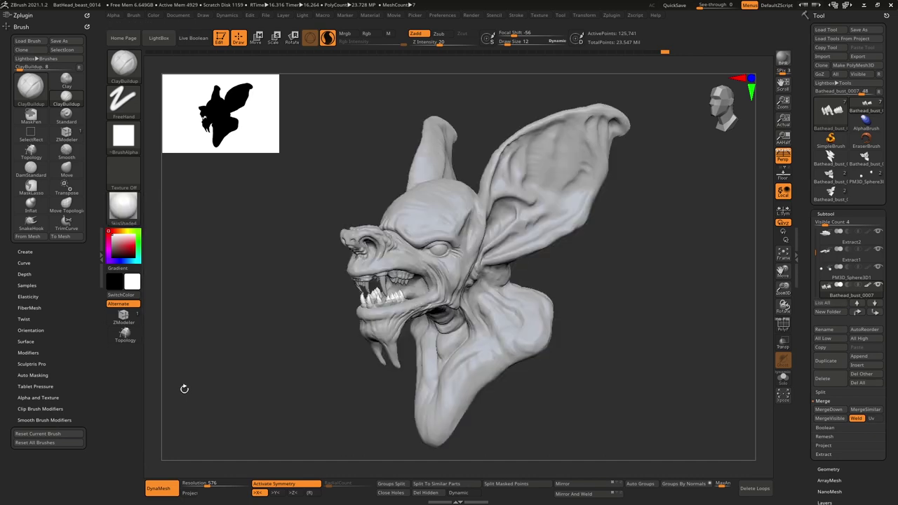
left_click(124, 206)
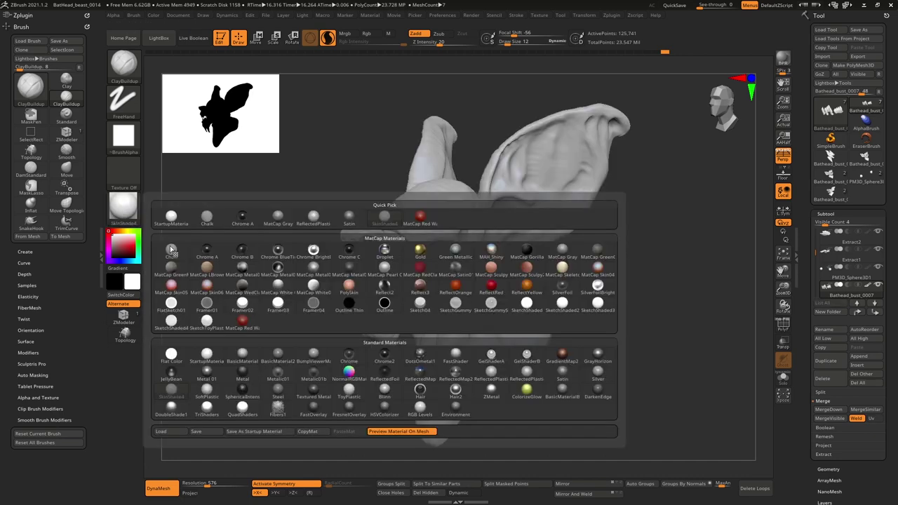
left_click(492, 375)
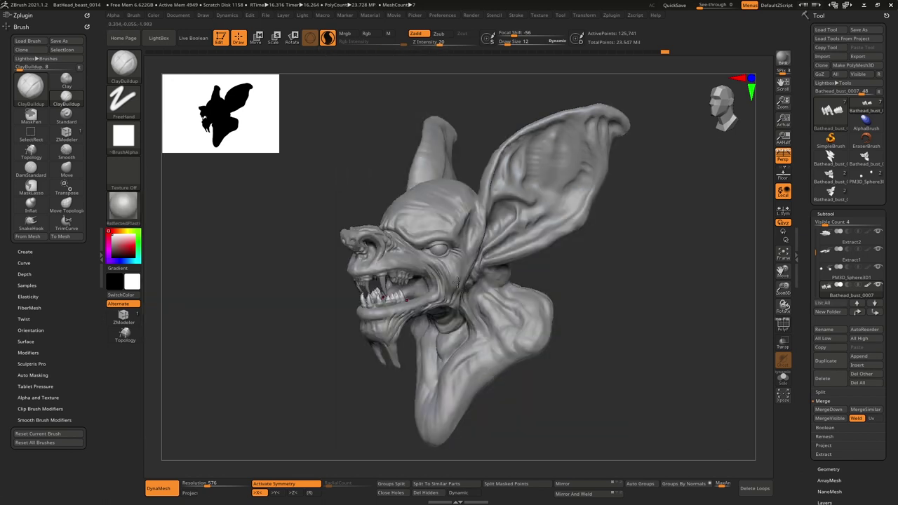
Step: Fill the lower teeth subtool with the current material and white colour in Mrgb mode at intensity 100
left_click(348, 34)
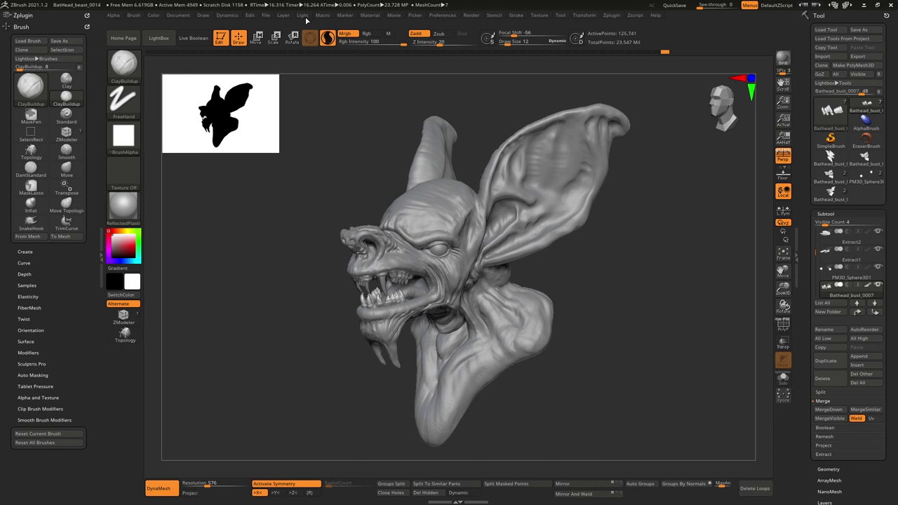
left_click(153, 15)
left_click(186, 184)
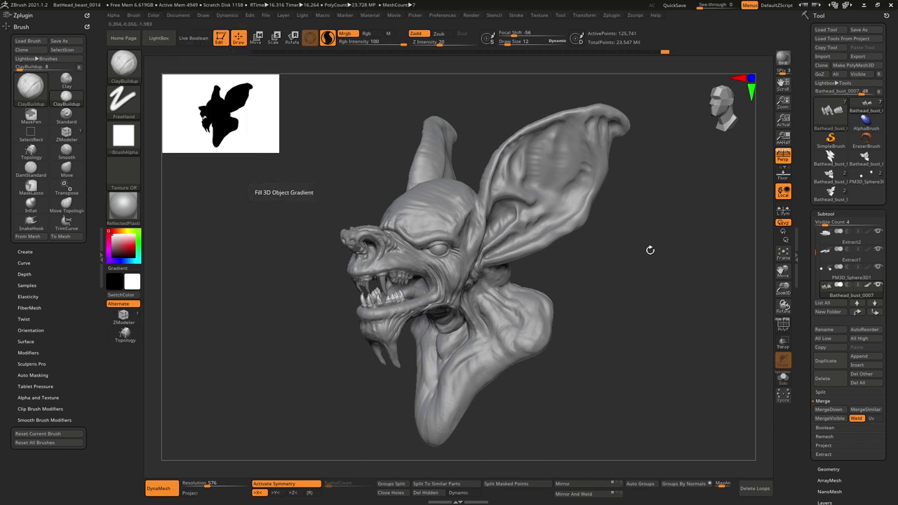
Step: Make the upper teeth subtool Bathead_bust_0006 active and fill it with the current material and white colour
left_click(384, 282, "alt")
left_click(155, 16)
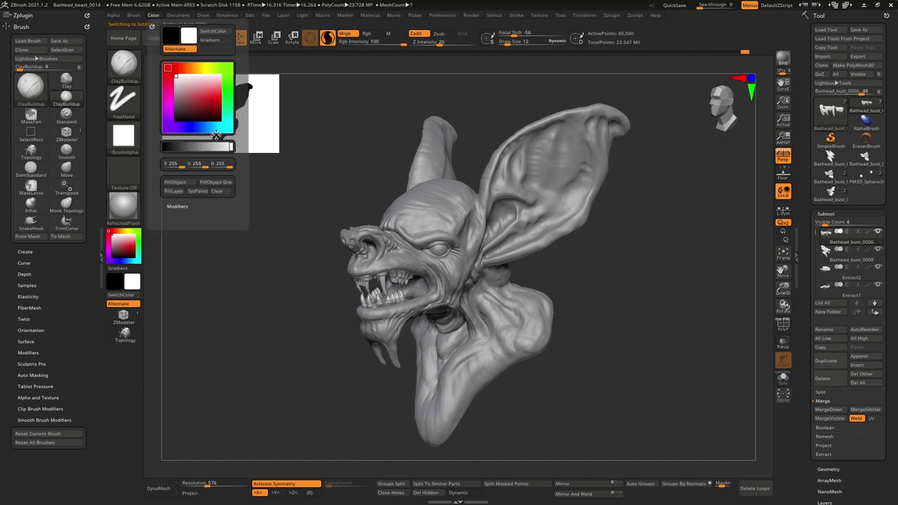
left_click(187, 183)
Step: Make the eyes subtool PM3D_Sphere3D1 active and fill it with the Chrome C material and white colour
left_click(439, 248, "alt")
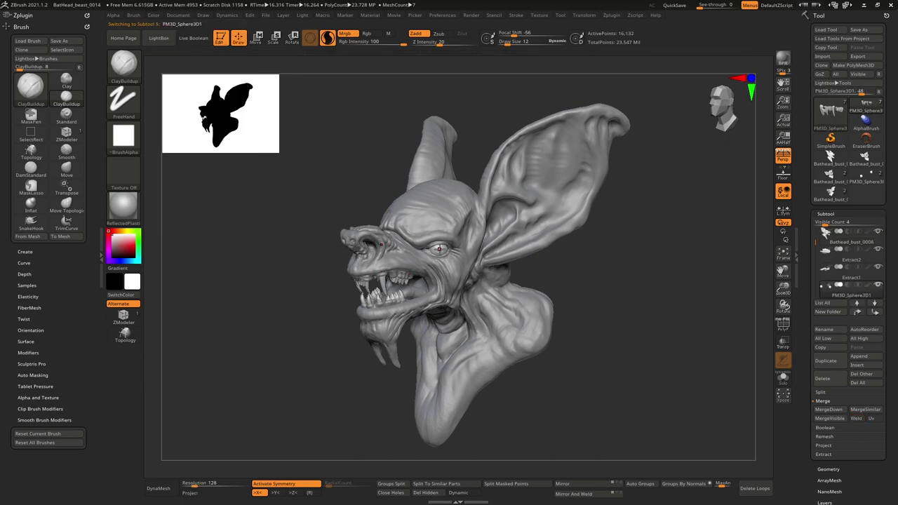
left_click(123, 205)
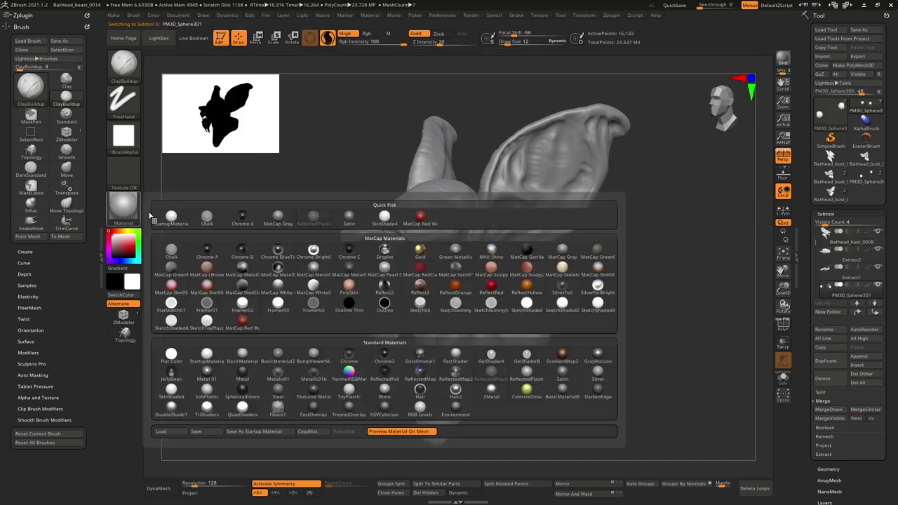
left_click(348, 252)
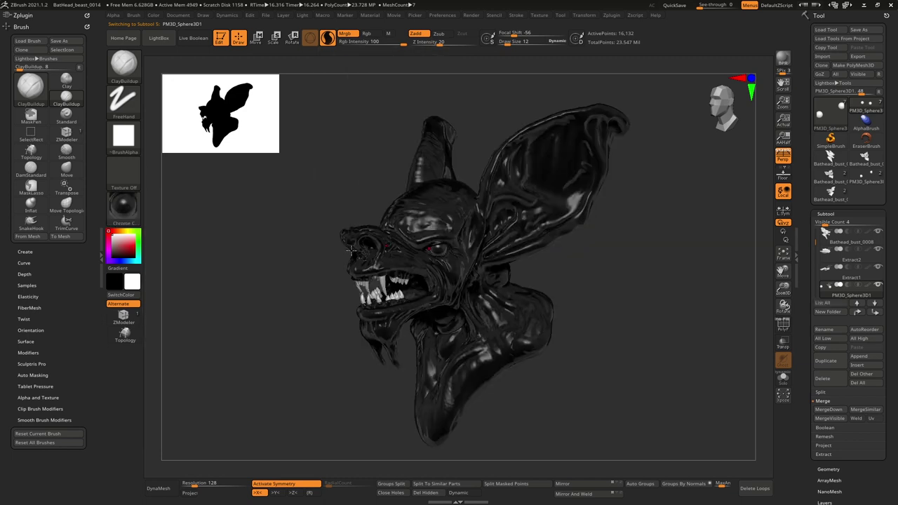
left_click(153, 14)
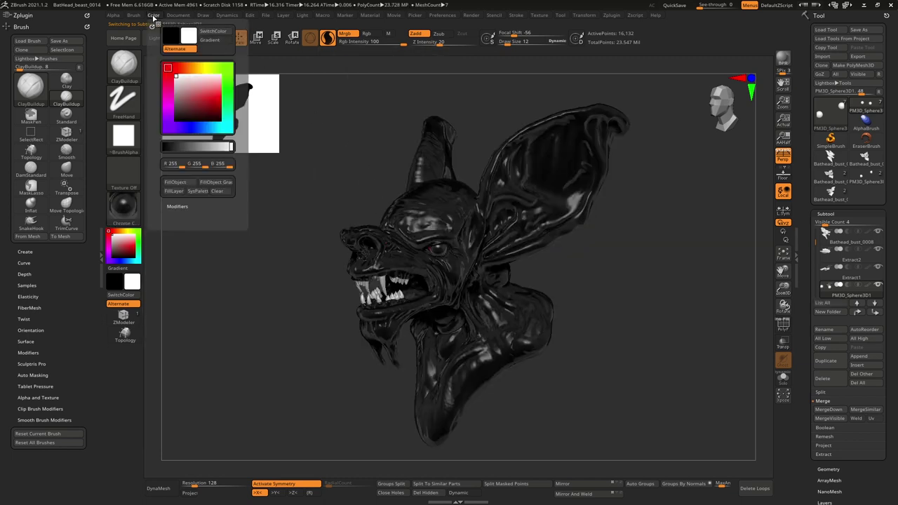
left_click(186, 183)
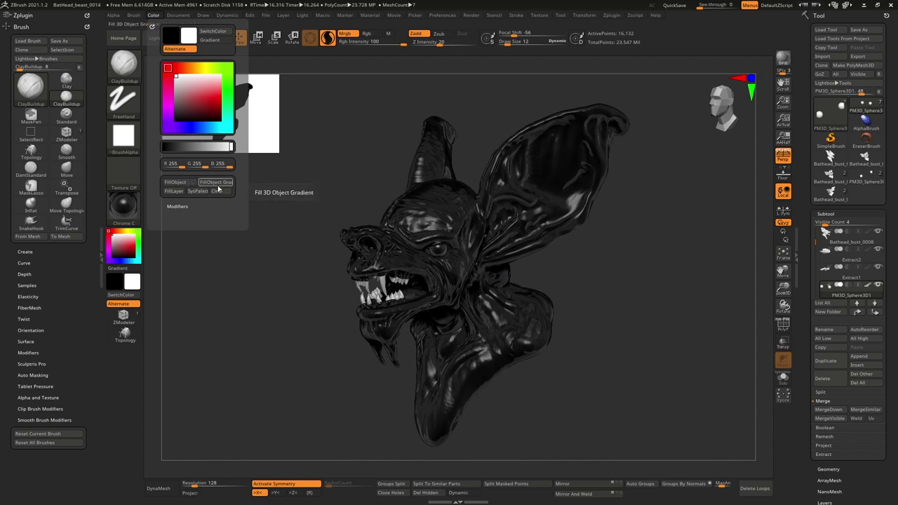
Step: Try the Satin, SkinShade4 and SoftPlastic materials on the bust
left_click(124, 211)
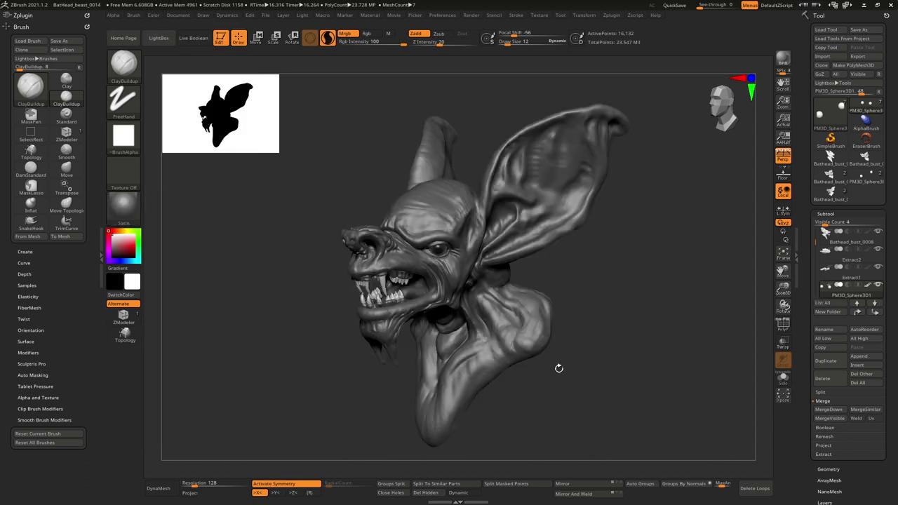
left_click(560, 373)
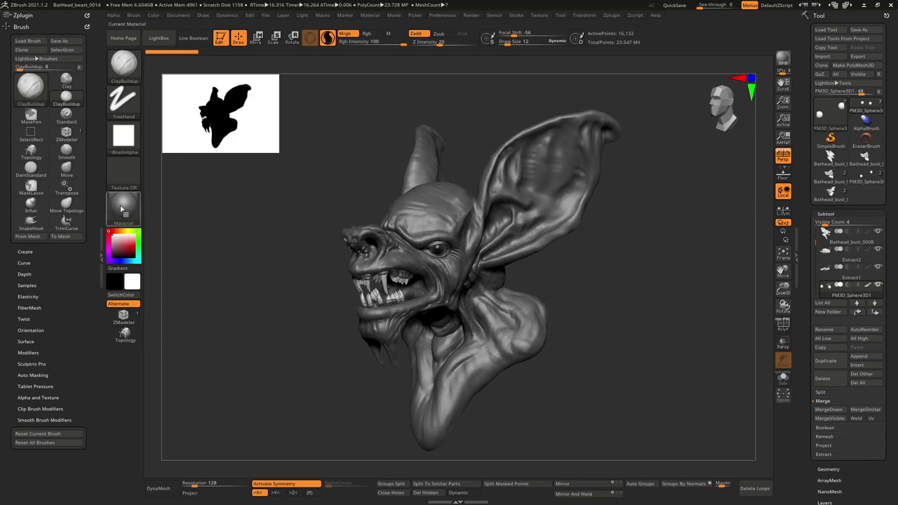
left_click(123, 205)
left_click(172, 391)
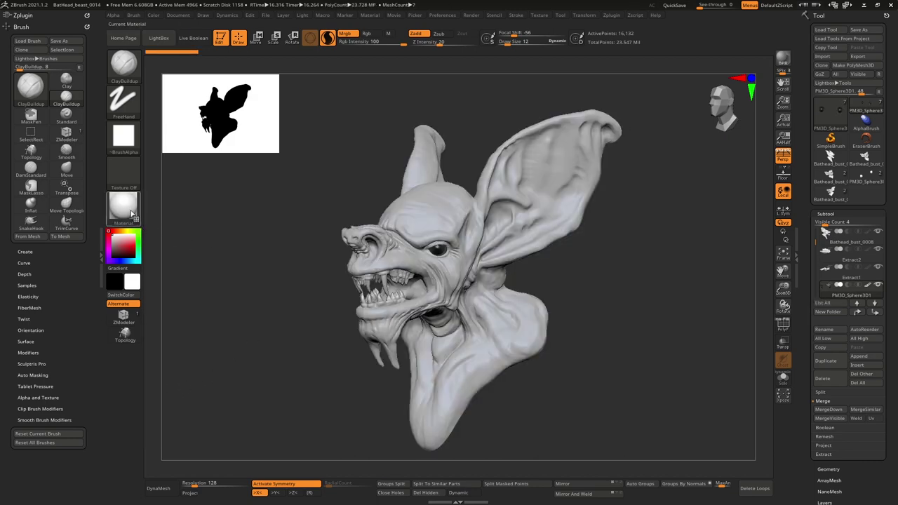
left_click(124, 206)
left_click(209, 387)
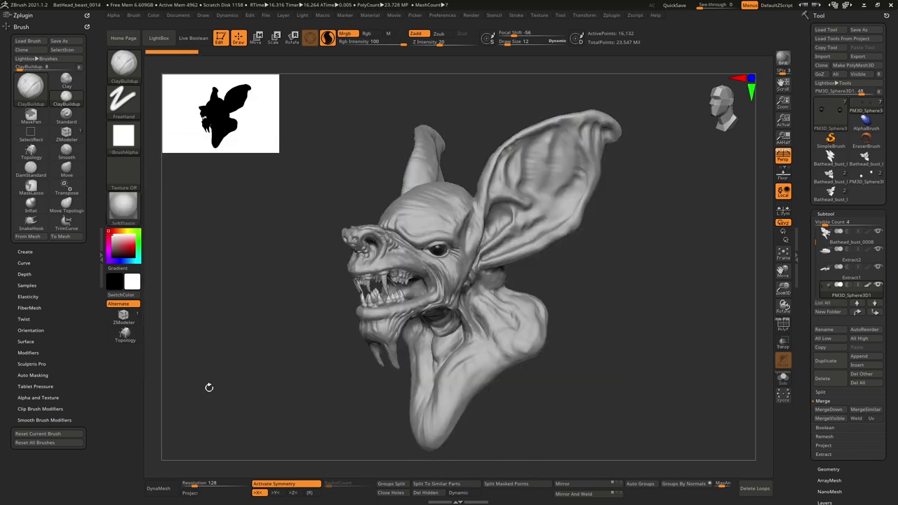
Step: Try the Steel material and a green MatCap material on the bust
left_click(123, 206)
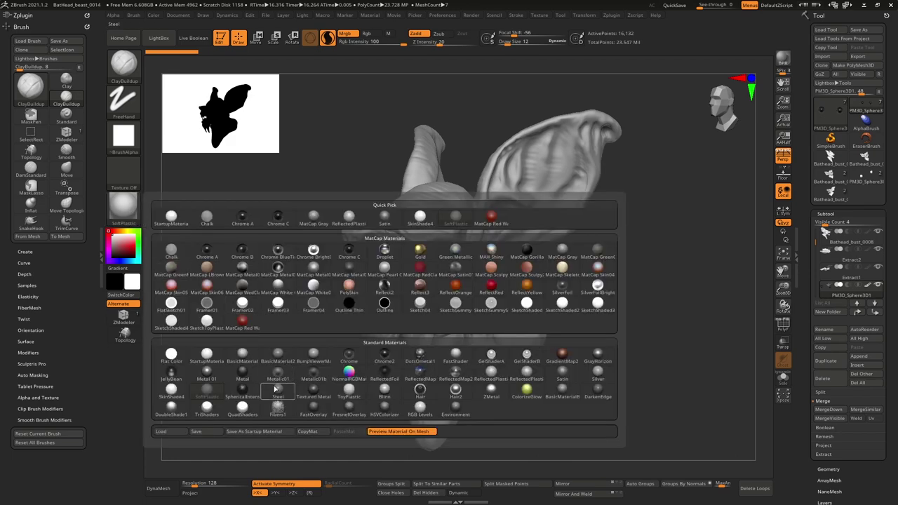
left_click(279, 391)
left_click(124, 206)
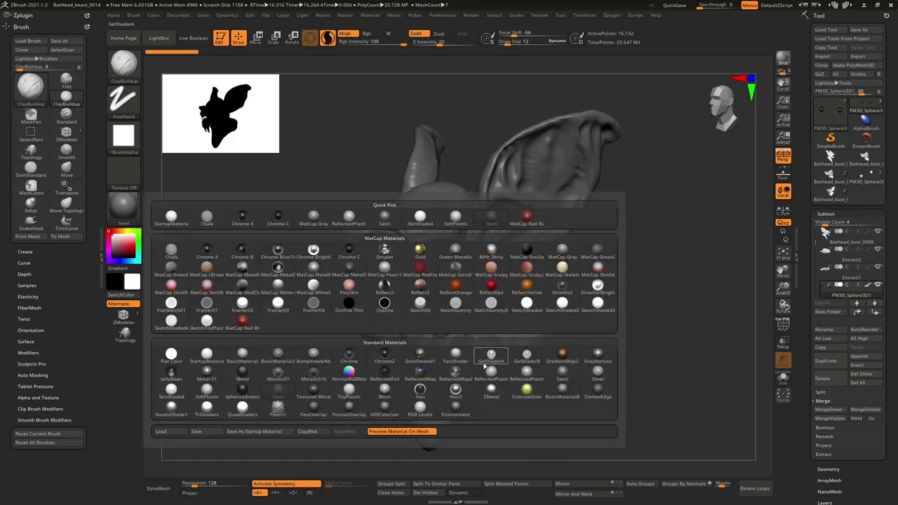
left_click(597, 250)
left_click_drag(236, 274, 218, 266)
Step: Apply the MatCap Gray material to the bust and render it with best preview render
left_click(124, 203)
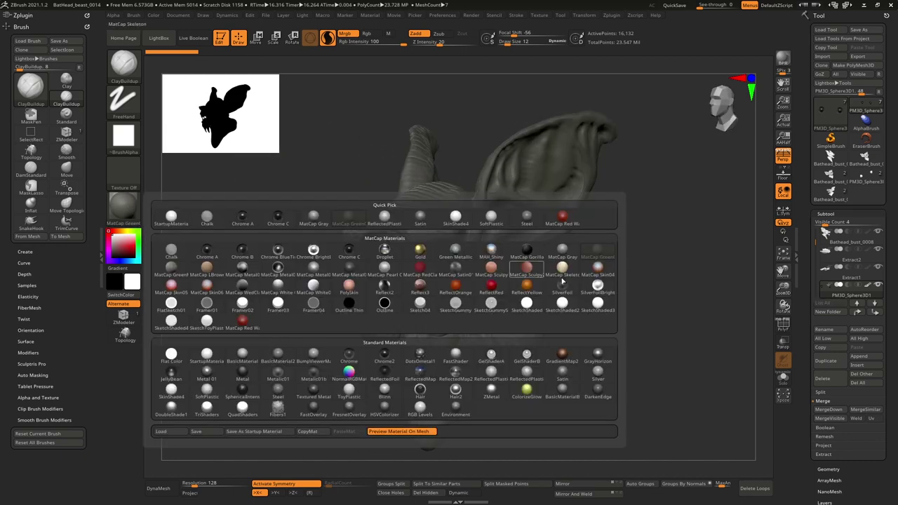
left_click(563, 251)
left_click_drag(607, 323, 657, 279)
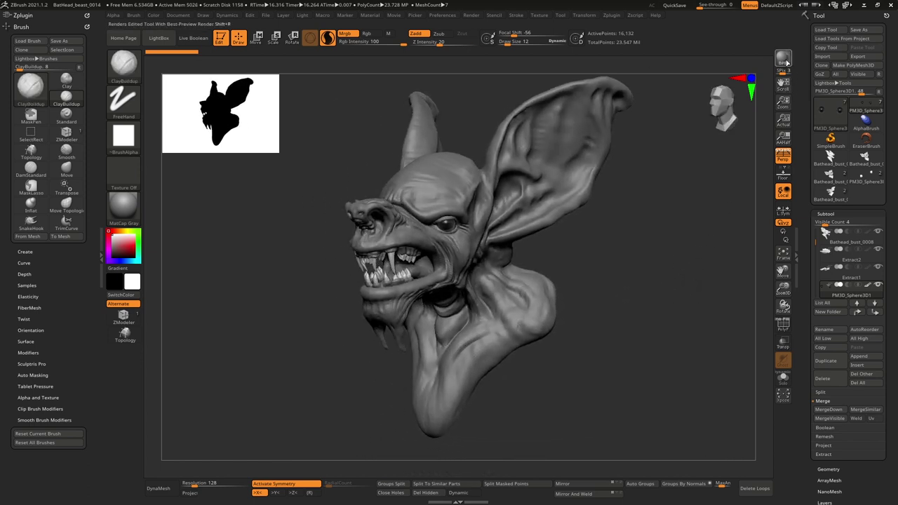
left_click(793, 56)
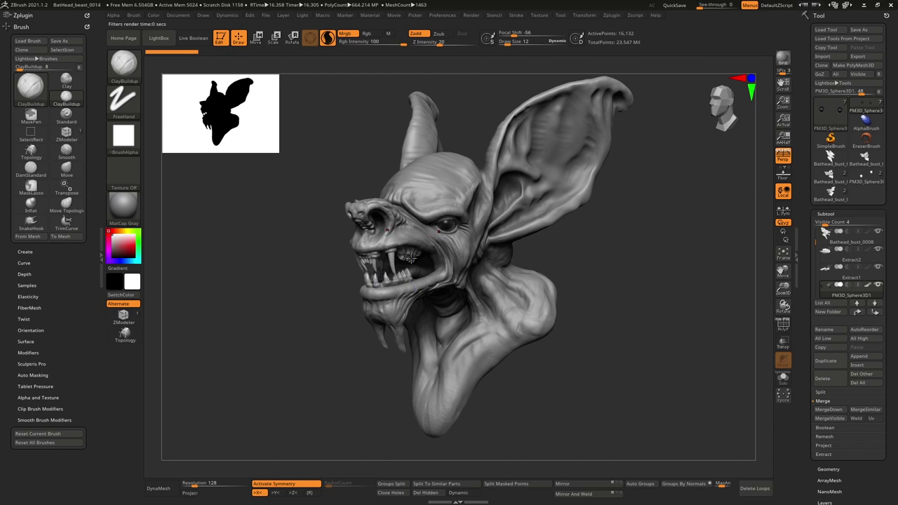
Step: Make the lower teeth subtool Bathead_bust_0007 active and reposition the front lower teeth with the Move brush at draw size 129
left_click_drag(352, 268, 491, 284)
left_click_drag(550, 300, 568, 289)
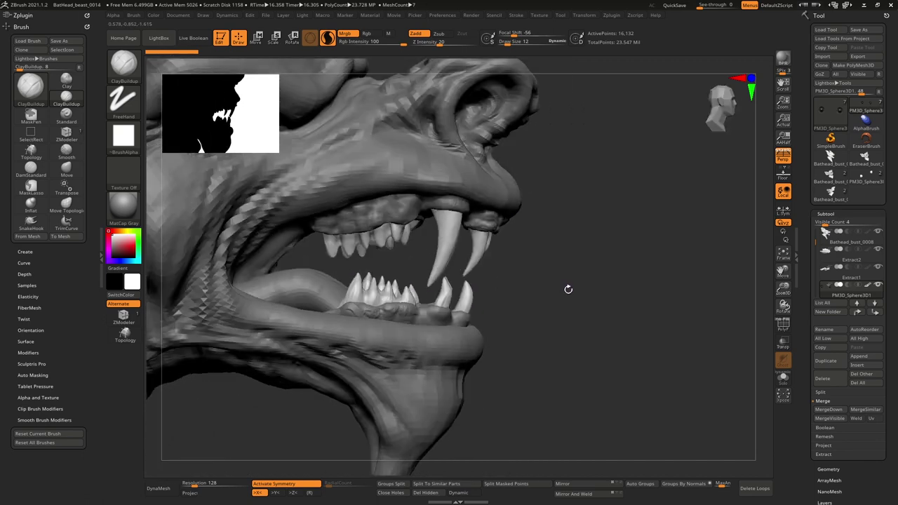
left_click(468, 298, "alt")
key("space")
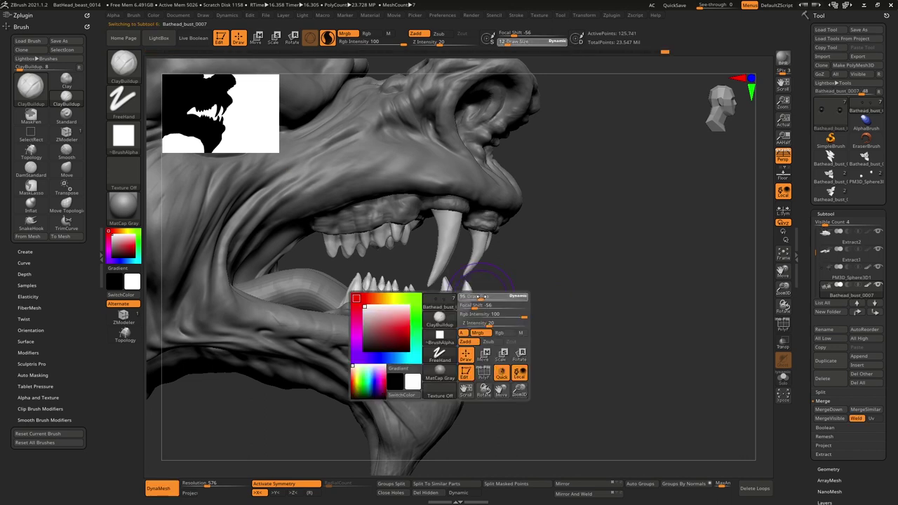
key("b")
key("m")
key("v")
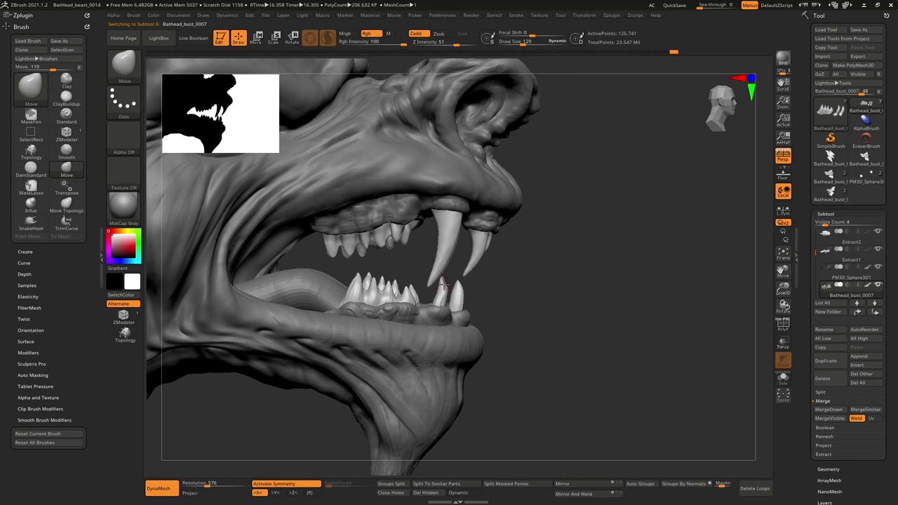
right_click_drag(459, 293, 368, 299)
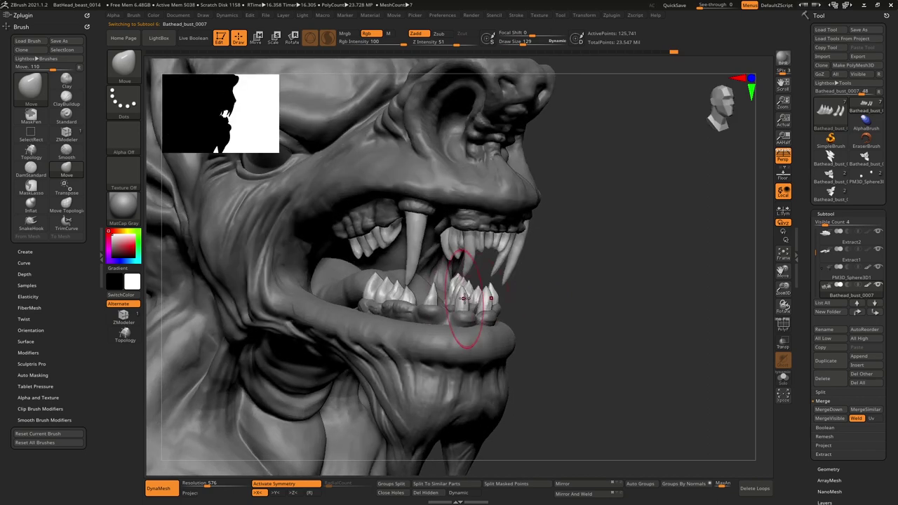
right_click_drag(461, 296, 495, 300)
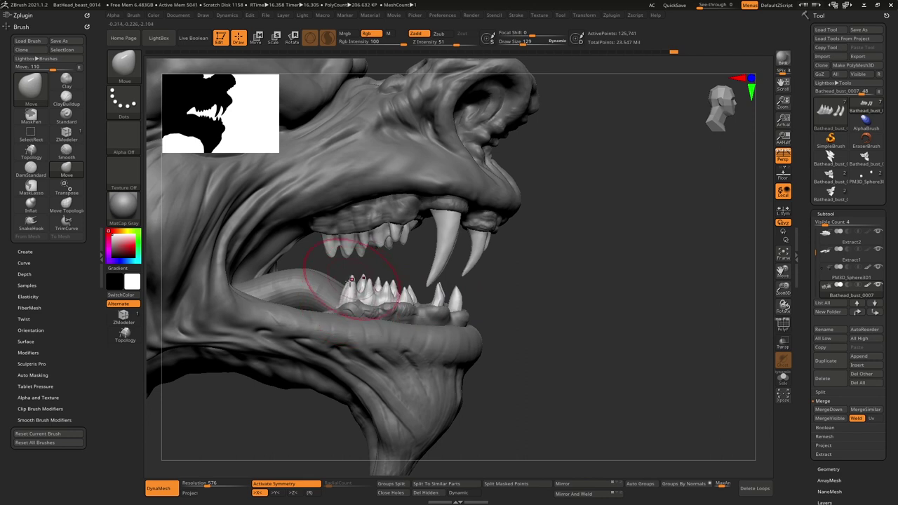
Step: Make the lower gums subtool Extract2 active and shape the front gums around the teeth with the Move brush
left_click(344, 309, "alt")
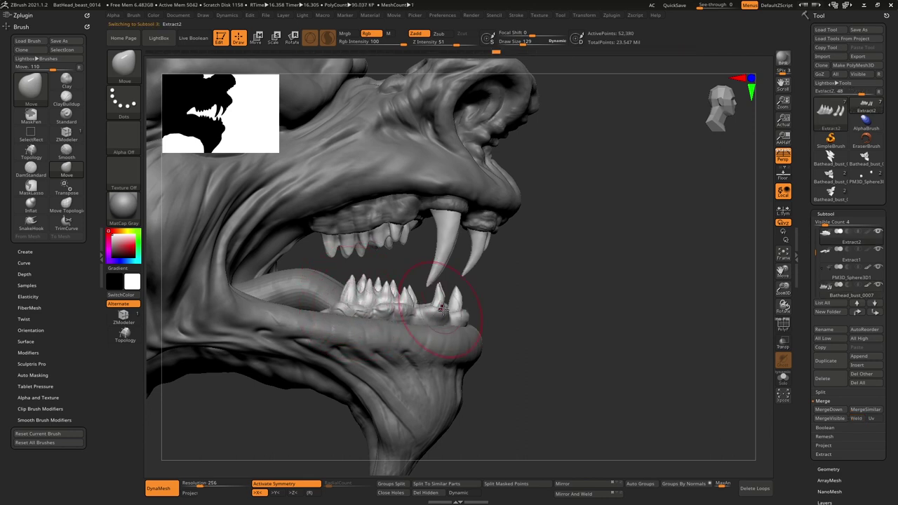
left_click_drag(468, 316, 498, 310)
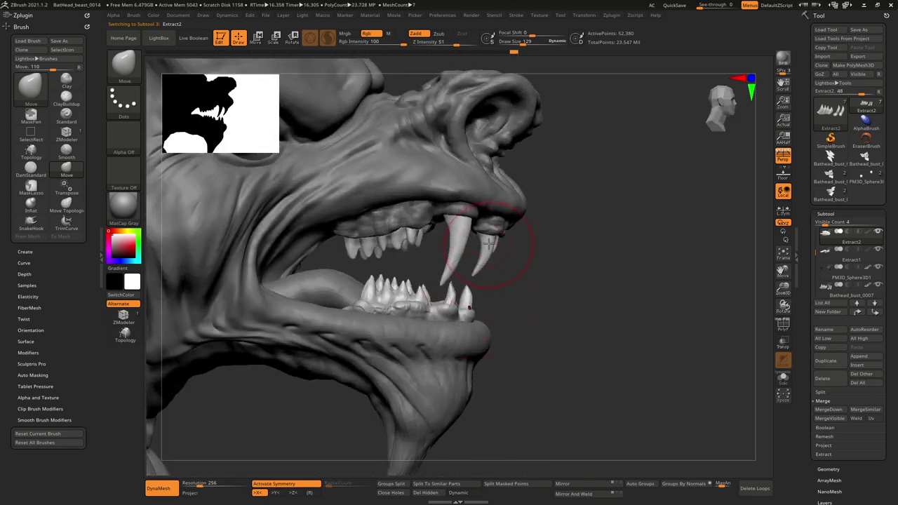
right_click_drag(489, 244, 410, 280)
right_click_drag(469, 289, 531, 246)
right_click_drag(615, 282, 527, 261, "ctrl")
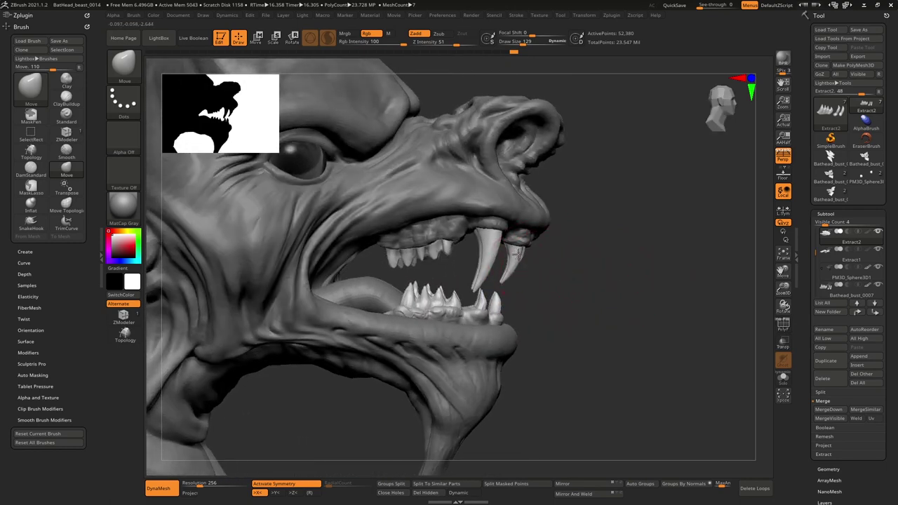
Step: Make the upper teeth subtool Bathead_bust_0006 active and try making the fangs shorter and thinner, undoing the smoothing of their bases
left_click(506, 272, "alt")
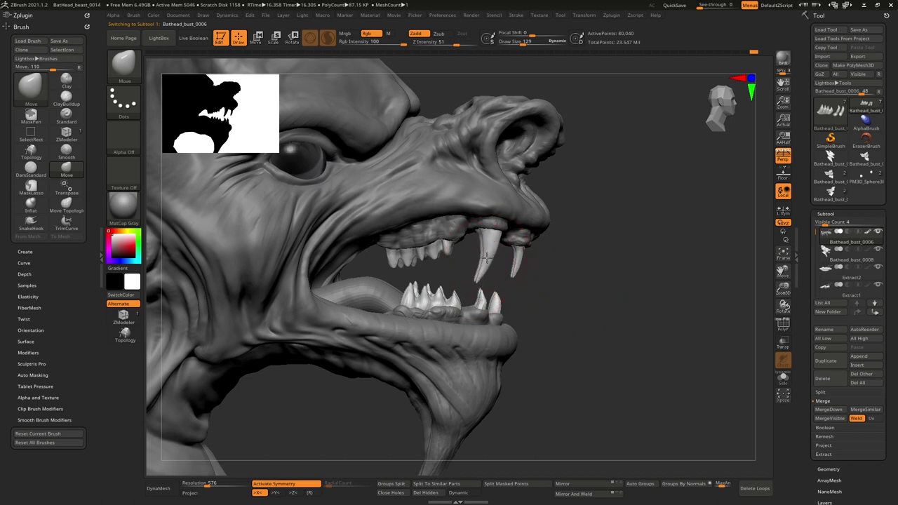
right_click_drag(504, 239, 511, 277)
right_click_drag(512, 276, 441, 258)
mouse_move(487, 240)
left_mouse_down("shift")
mouse_move(509, 233)
mouse_move(497, 214)
left_mouse_up("shift")
key("ctrl+z")
Step: Try smoothing the upper fangs with draw size 69 and a smaller size of 26
key("space")
right_click_drag(497, 213, 536, 220)
key("shift")
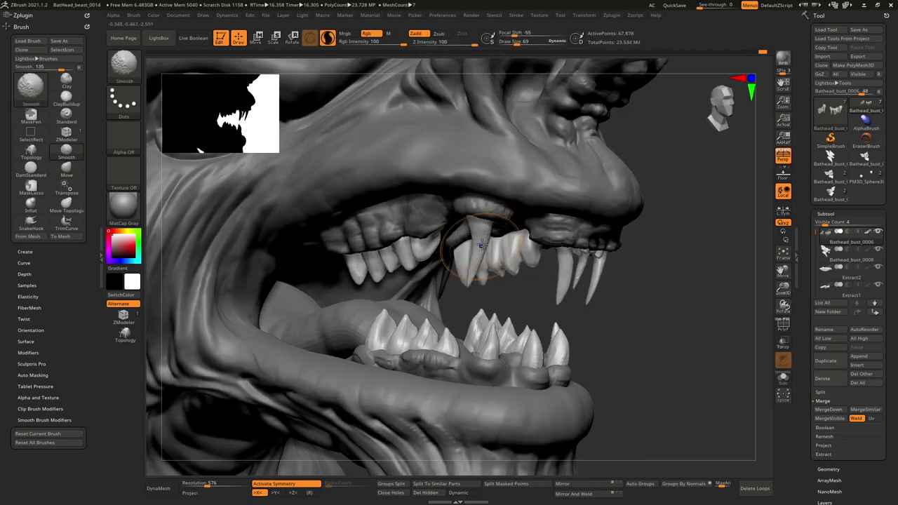
key("space")
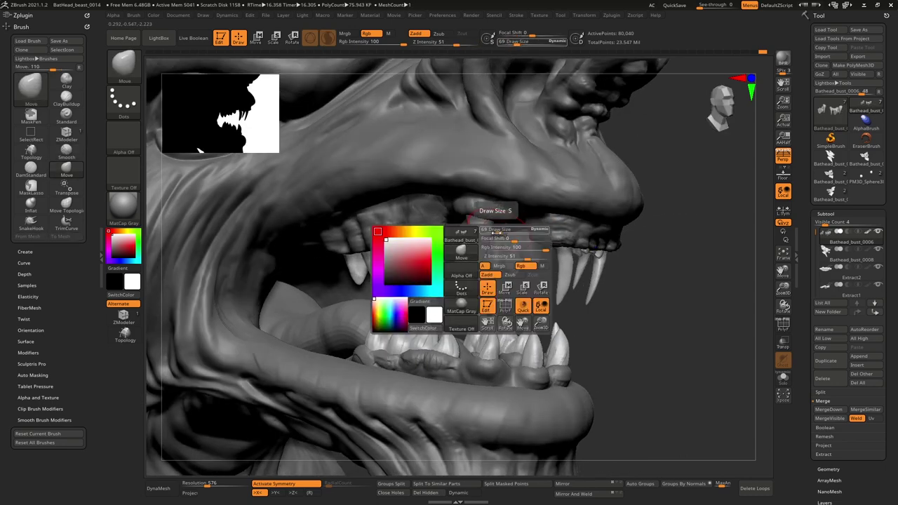
left_click_drag(497, 232, 484, 230)
key("shift")
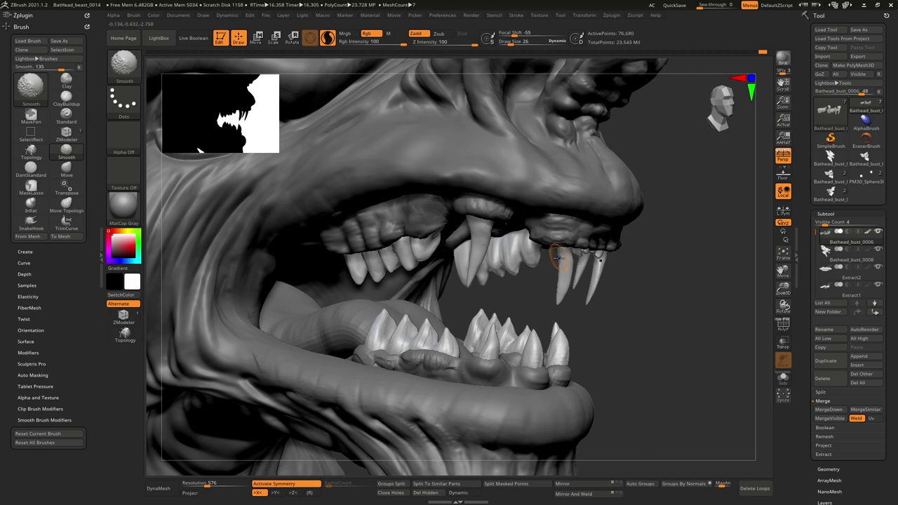
Step: Try shifting the bases of the two front upper fangs outward with the Move brush at draw size 45
mouse_move(569, 255)
right_mouse_down()
mouse_move(541, 243)
mouse_move(555, 243)
mouse_move(520, 252)
right_mouse_up()
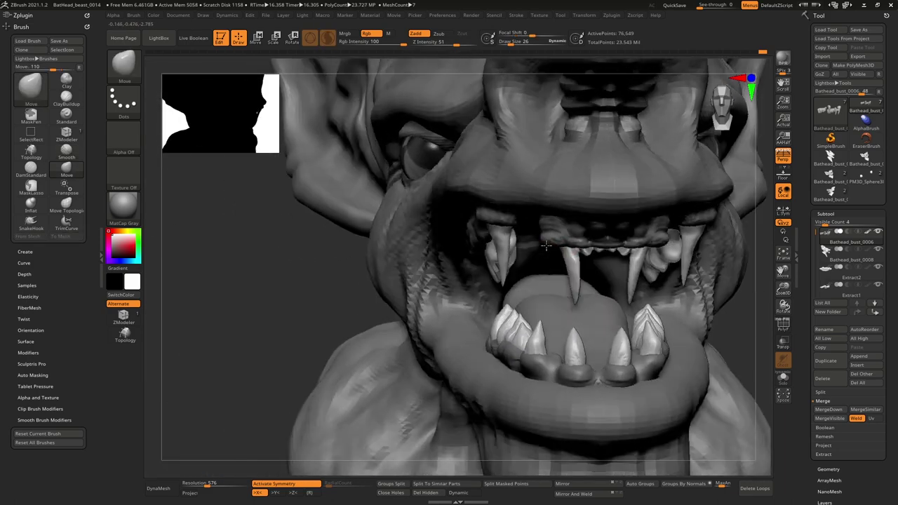
key("space")
left_click(564, 256)
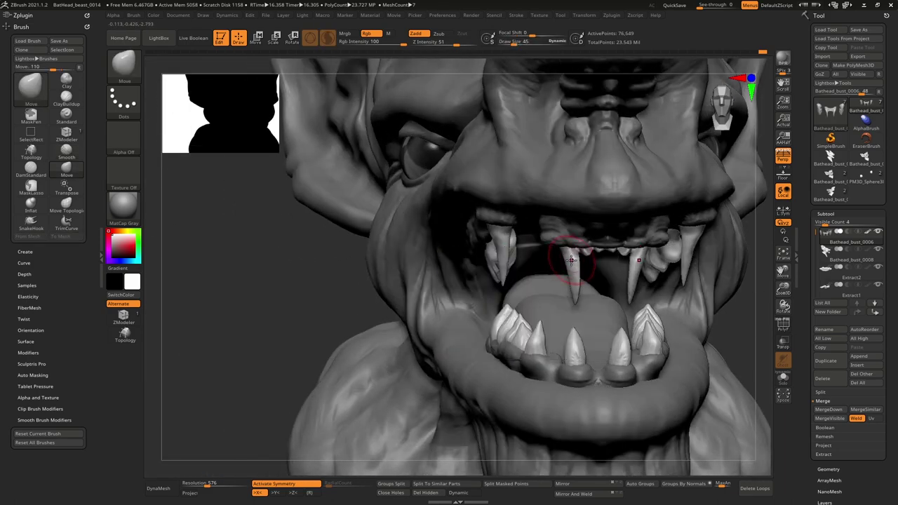
mouse_move(566, 255)
left_mouse_down()
mouse_move(553, 252)
mouse_move(564, 275)
left_mouse_up()
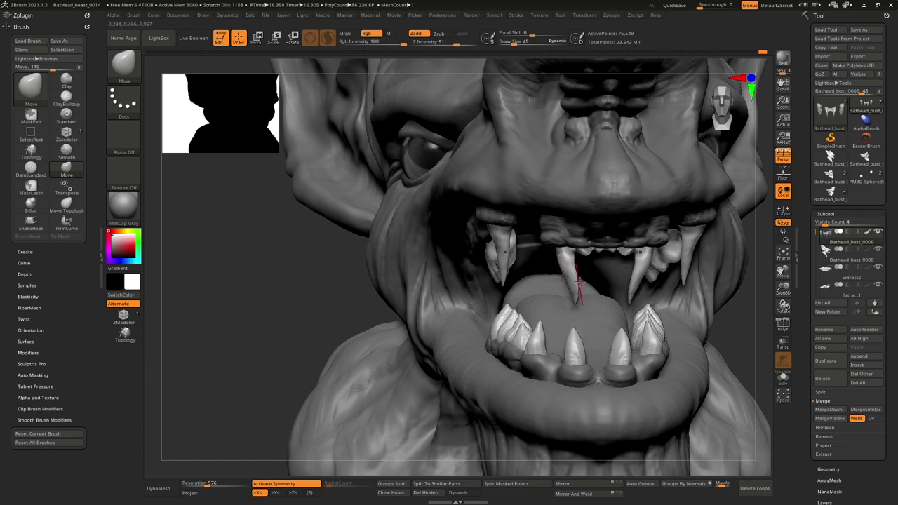
Step: Undo the recent reshaping and smoothing of the upper fangs
mouse_move(579, 296)
right_mouse_down()
mouse_move(597, 272)
mouse_move(595, 244)
mouse_move(619, 258)
mouse_move(602, 259)
mouse_move(635, 243)
right_mouse_up()
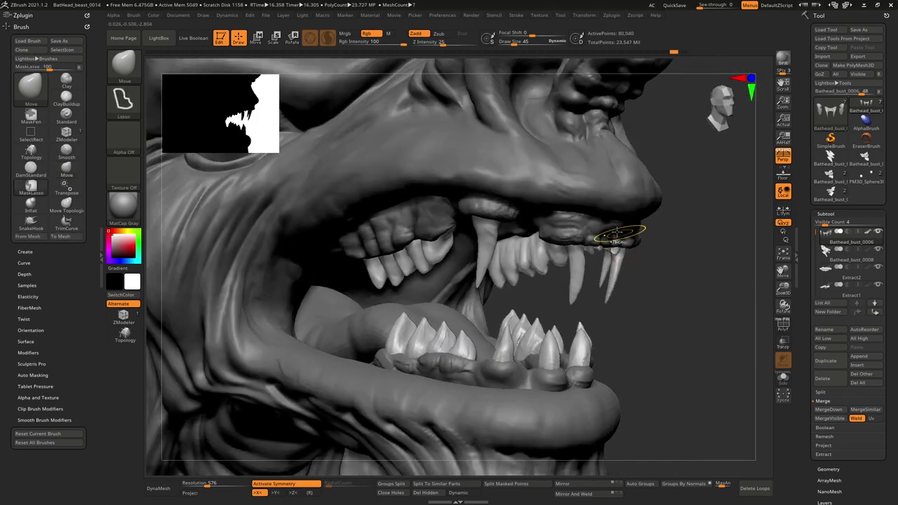
key("ctrl+z")
key("ctrl+z")
key("ctrl+z")
key("ctrl+z")
key("ctrl+z")
Step: Reshape the two front upper fangs with the Move brush at draw size 90
mouse_move(614, 237)
right_mouse_down()
mouse_move(593, 241)
mouse_move(620, 243)
right_mouse_up()
key("space")
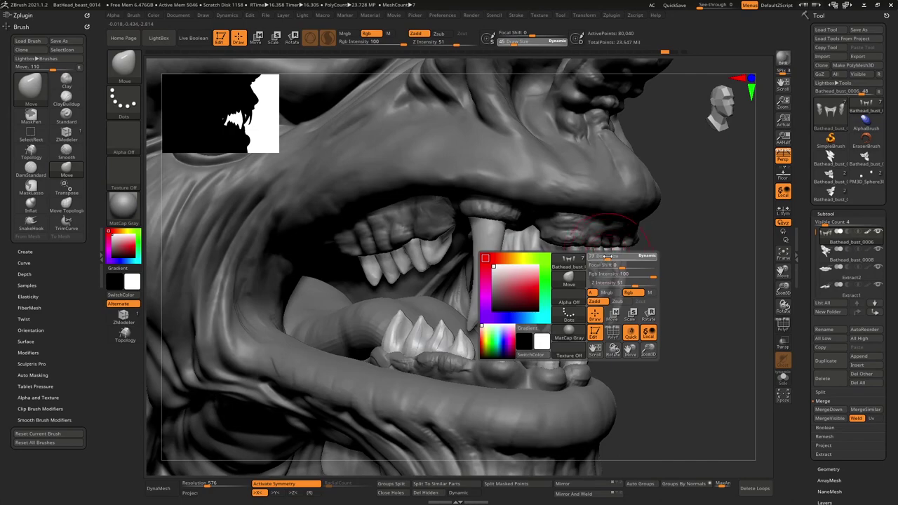
left_click_drag(607, 256, 612, 257)
right_click_drag(617, 259, 595, 265)
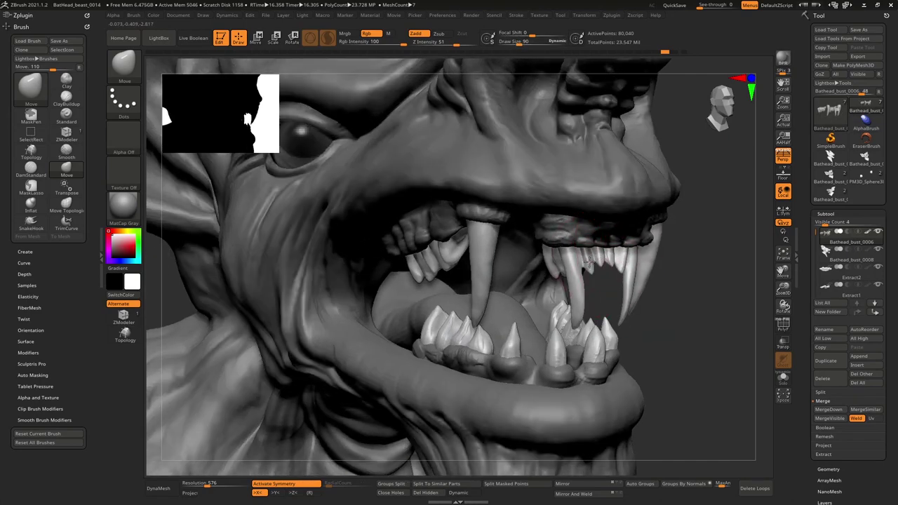
left_click_drag(588, 255, 587, 261)
mouse_move(582, 285)
right_mouse_down()
mouse_move(615, 266)
mouse_move(624, 276)
right_mouse_up()
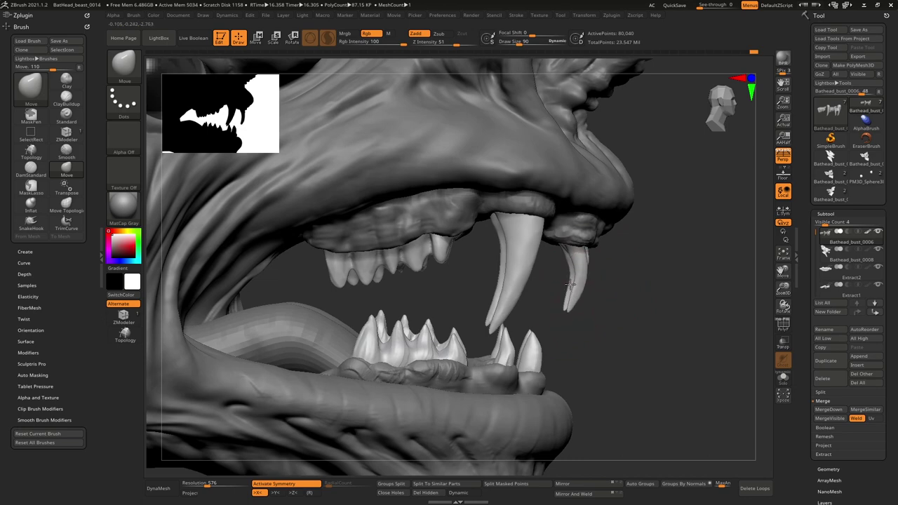
right_click_drag(571, 284, 551, 293)
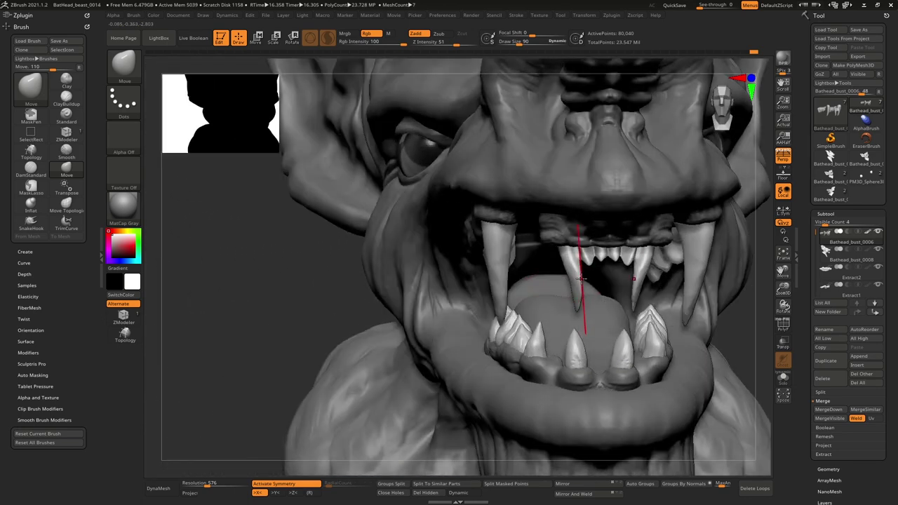
Step: Smooth the two front upper fangs with draw size 23 and a smoothing intensity of 12
key("space")
left_click_drag(584, 279, 572, 282)
key("space")
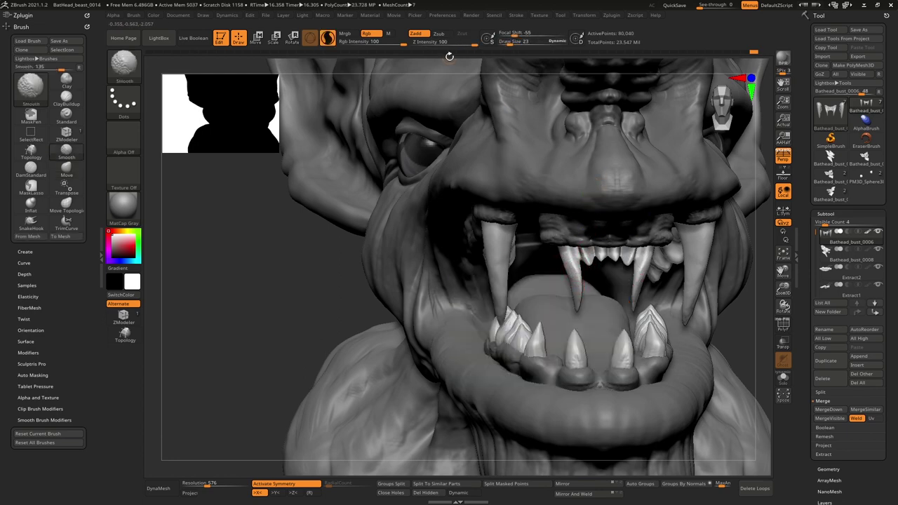
left_click(434, 44, "shift")
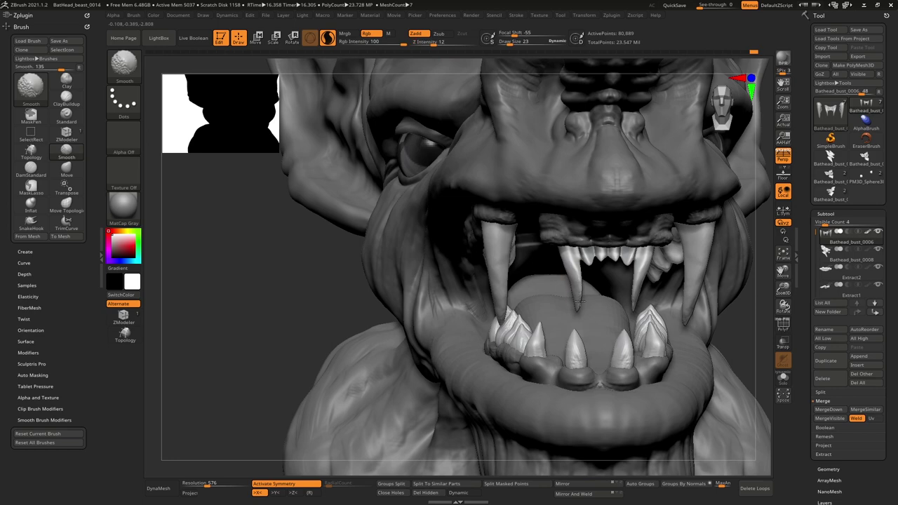
left_click_drag(572, 282, 574, 284, "shift")
Step: Reshape the large outer upper fangs from the side with the Move brush at a draw size of about 96
right_click_drag(499, 253, 527, 261)
left_click_drag(530, 265, 509, 265)
right_click(536, 265)
key("space")
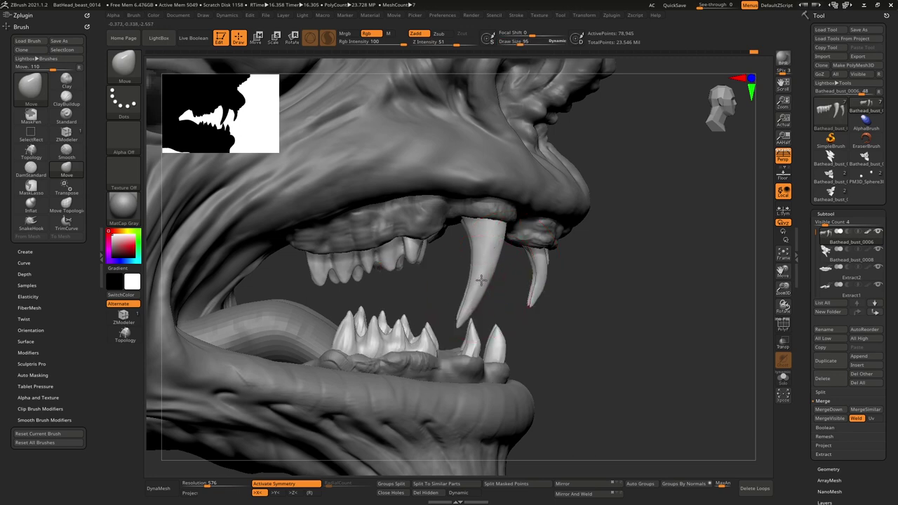
left_click_drag(469, 310, 477, 277)
left_click_drag(483, 227, 485, 231)
left_click_drag(471, 299, 483, 267)
right_click_drag(483, 259, 445, 251)
left_click_drag(494, 242, 504, 238)
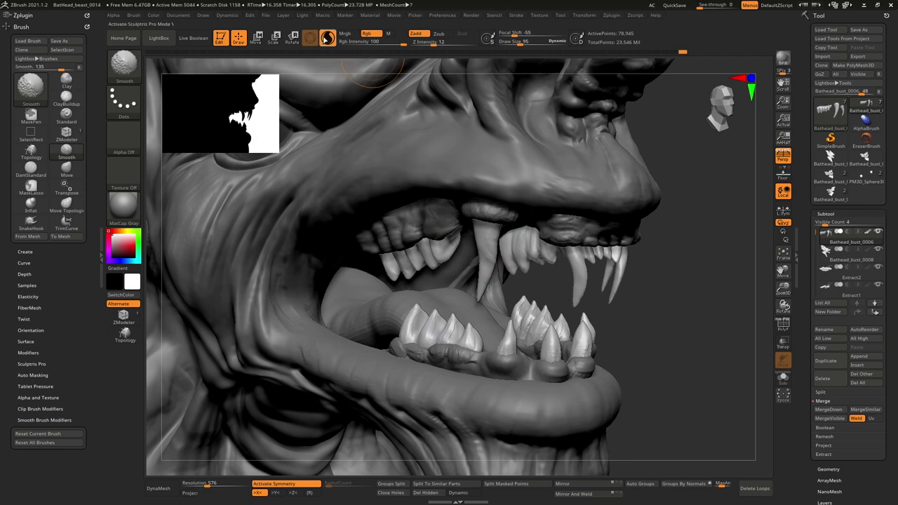
Step: Turn off Sculptris Pro for smoothing and smooth the front upper fangs at draw size 65 and intensity 100
left_click(328, 38)
key("space")
left_click_drag(521, 277, 514, 278)
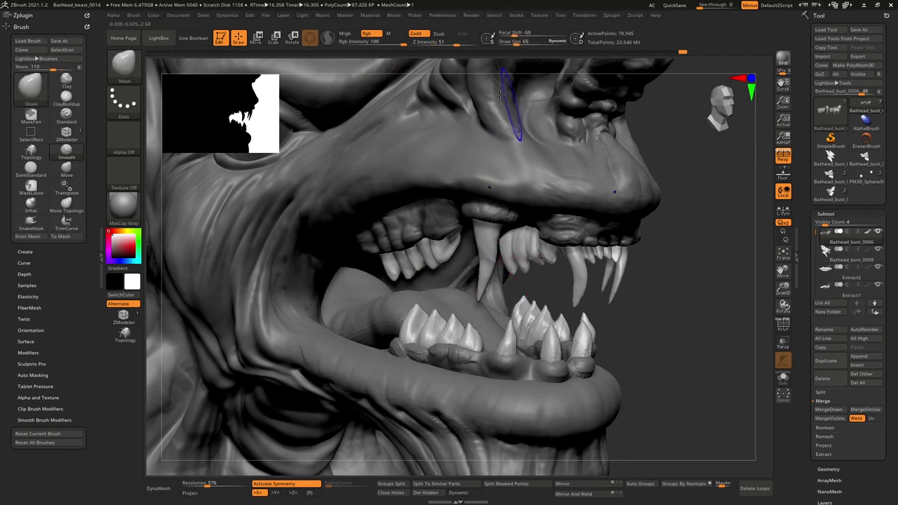
left_click_drag(435, 43, 493, 47, "shift")
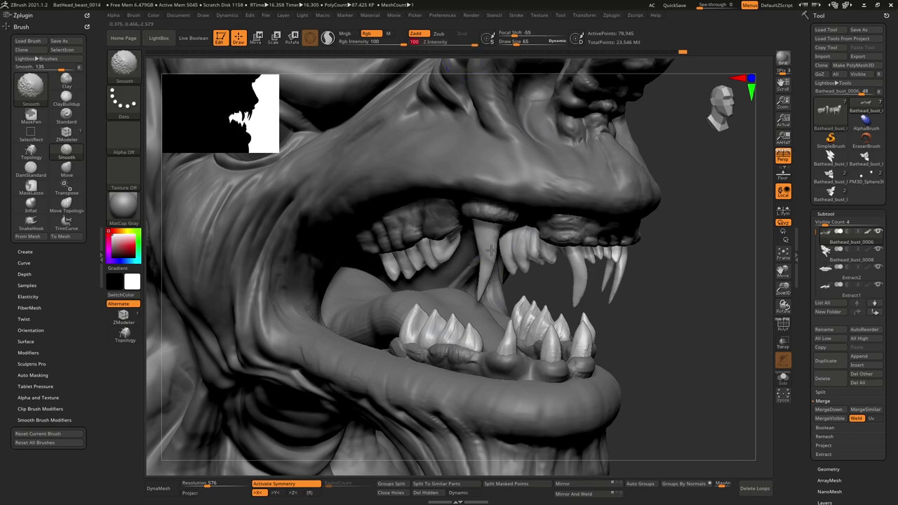
left_click_drag(594, 266, 595, 294, "shift")
mouse_move(595, 294)
right_mouse_down()
mouse_move(565, 246)
mouse_move(631, 295)
mouse_move(575, 270)
right_mouse_up()
Step: Try sculpting a lengthwise ridge down the front upper fangs with the Standard brush at draw size 21
key("b")
key("s")
key("t")
mouse_move(505, 271)
right_mouse_down()
mouse_move(584, 271)
mouse_move(450, 275)
right_mouse_up()
key("space")
left_click_drag(442, 279, 414, 276)
left_click_drag(349, 279, 358, 328)
left_click_drag(345, 254, 362, 300)
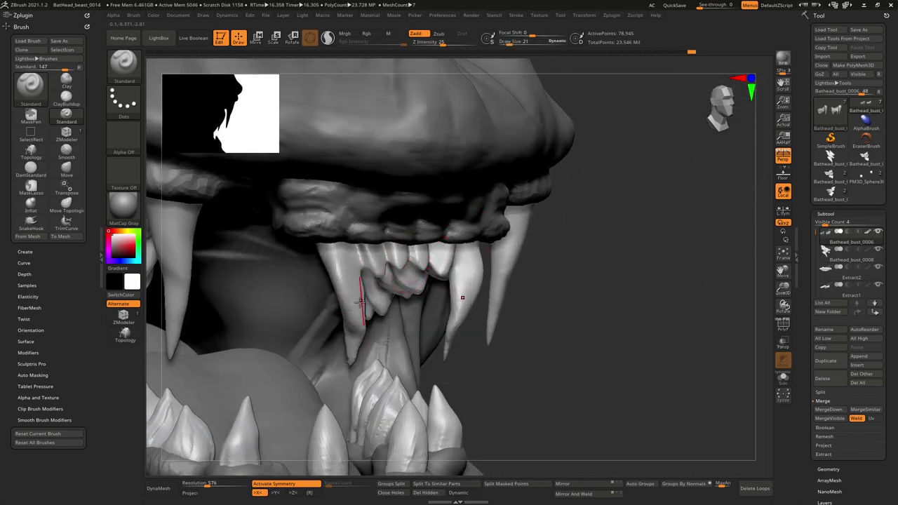
mouse_move(407, 298)
right_mouse_down()
mouse_move(348, 293)
mouse_move(371, 290)
right_mouse_up()
left_click_drag(344, 256, 359, 308)
right_click_drag(340, 286, 393, 279)
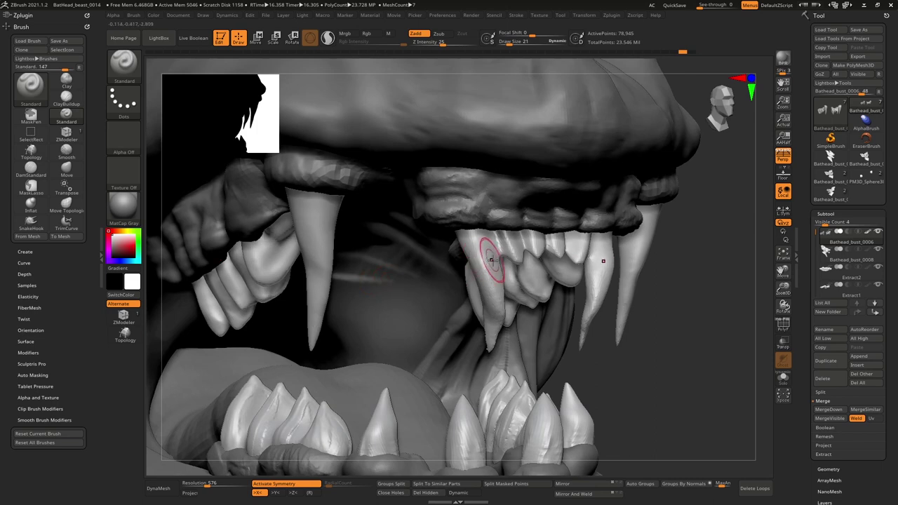
Step: Build up lengthwise texture on the front upper fangs with the ClayBuildup brush at draw size 21, with Mrgb painting turned off
key("b")
key("c")
key("b")
left_click_drag(477, 244, 492, 319)
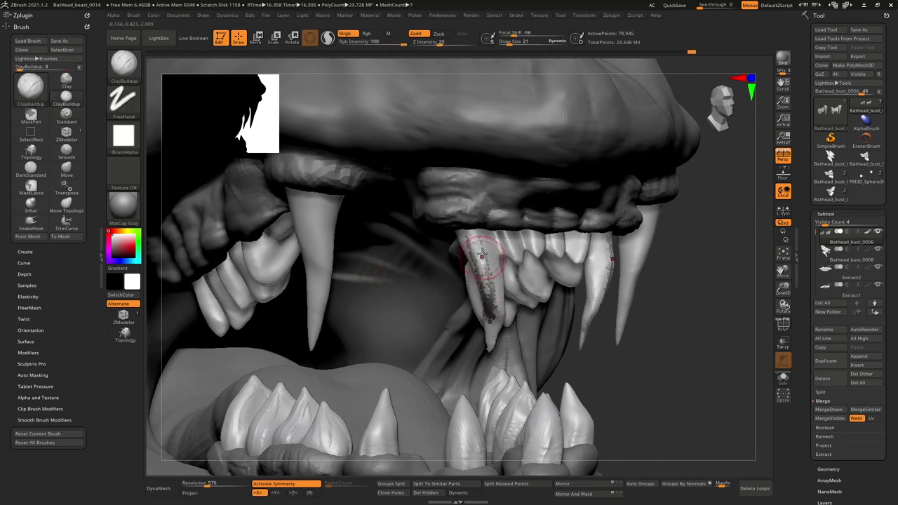
key("ctrl+z")
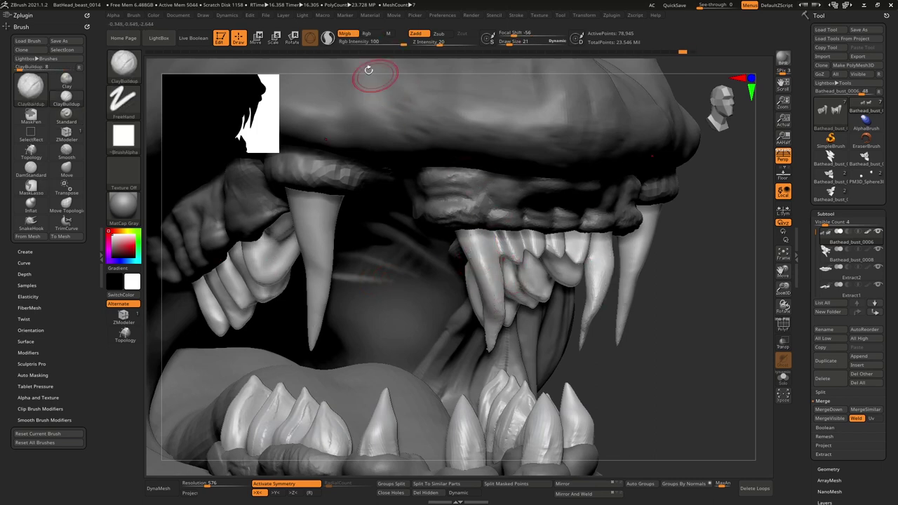
left_click(347, 34)
left_click_drag(477, 241, 491, 344)
mouse_move(487, 316)
right_mouse_down()
mouse_move(514, 305)
mouse_move(516, 315)
right_mouse_up()
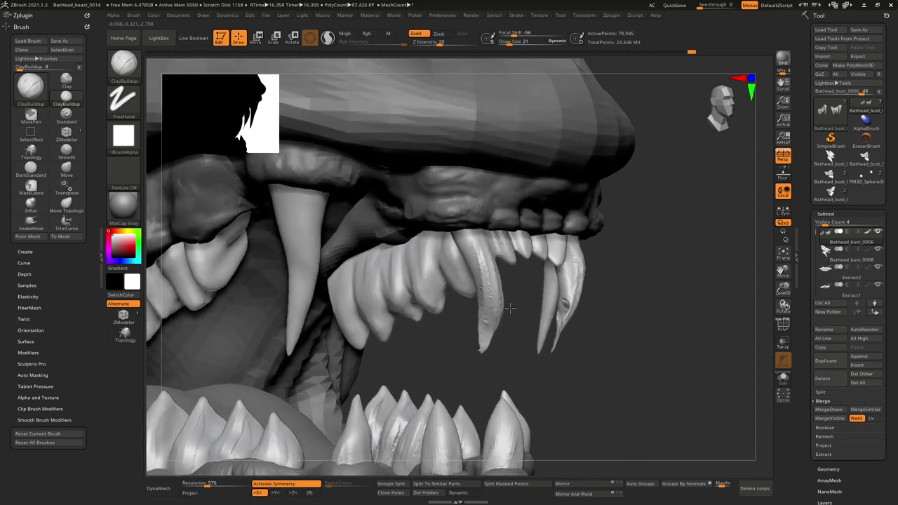
Step: Thicken the tips of the front upper fangs with the Inflat brush at draw size 21 and smooth their surfaces
key("b")
key("i")
key("n")
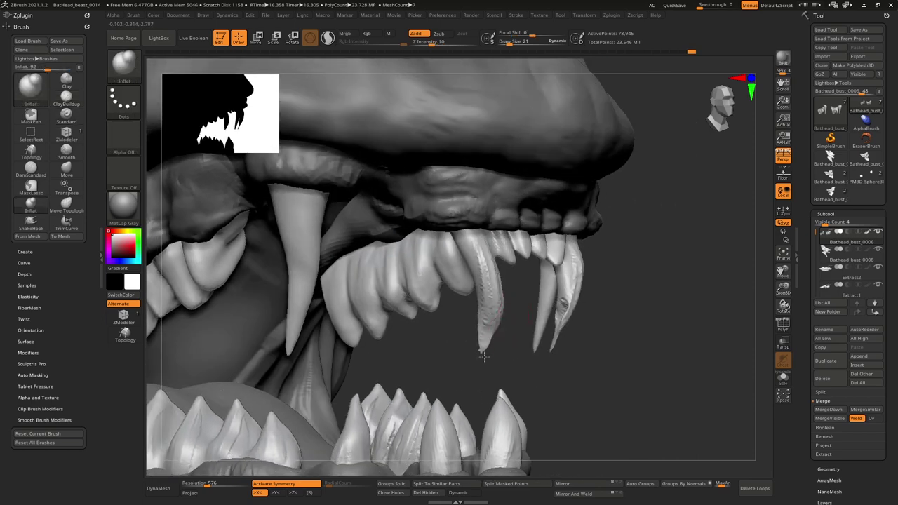
mouse_move(483, 357)
left_mouse_down()
mouse_move(478, 253)
mouse_move(496, 308)
mouse_move(489, 338)
left_mouse_up()
left_click_drag(552, 298, 546, 335, "shift")
mouse_move(479, 302)
left_mouse_down("shift")
mouse_move(485, 345)
mouse_move(493, 275)
mouse_move(485, 338)
mouse_move(475, 311)
mouse_move(484, 347)
left_mouse_up("shift")
mouse_move(501, 329)
left_mouse_down()
mouse_move(393, 317)
mouse_move(493, 312)
left_mouse_up()
mouse_move(492, 311)
right_mouse_down("ctrl")
mouse_move(484, 260)
mouse_move(410, 179)
mouse_move(501, 218)
mouse_move(523, 253)
right_mouse_up("ctrl")
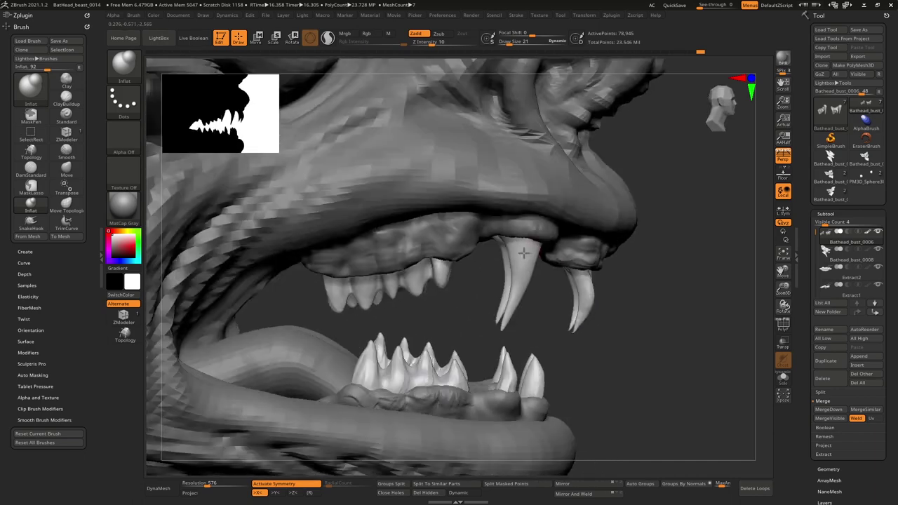
mouse_move(673, 309)
right_mouse_down("alt")
mouse_move(643, 278)
mouse_move(575, 291)
right_mouse_up("alt")
Step: Remesh the upper teeth with DynaMesh at resolution 576, check the polygroups, and leave DynaMesh and the polygroup display off
left_click(158, 488)
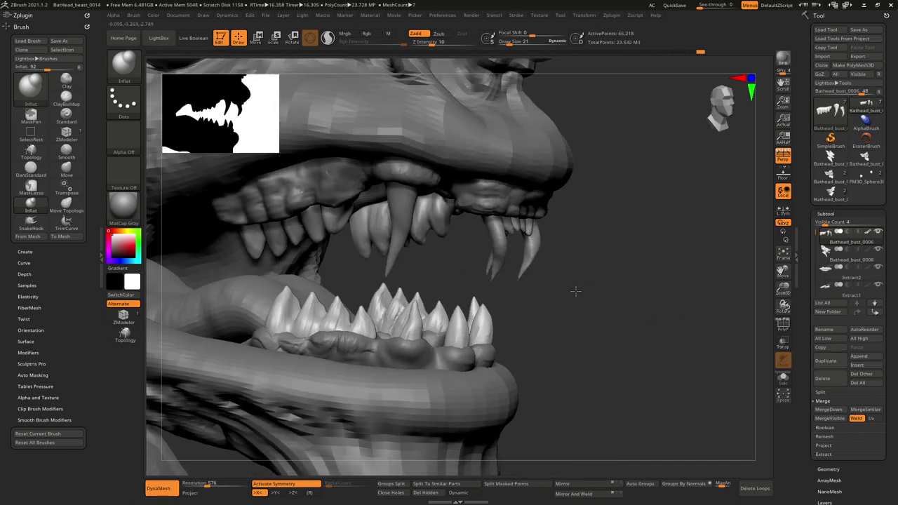
left_click(782, 324)
mouse_move(626, 298)
left_mouse_down()
mouse_move(545, 284)
mouse_move(595, 289)
left_mouse_up()
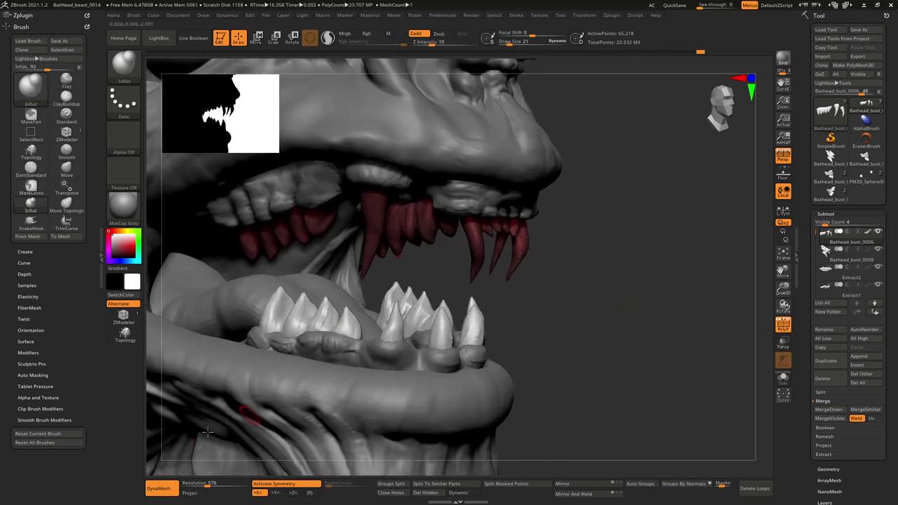
left_click(160, 488)
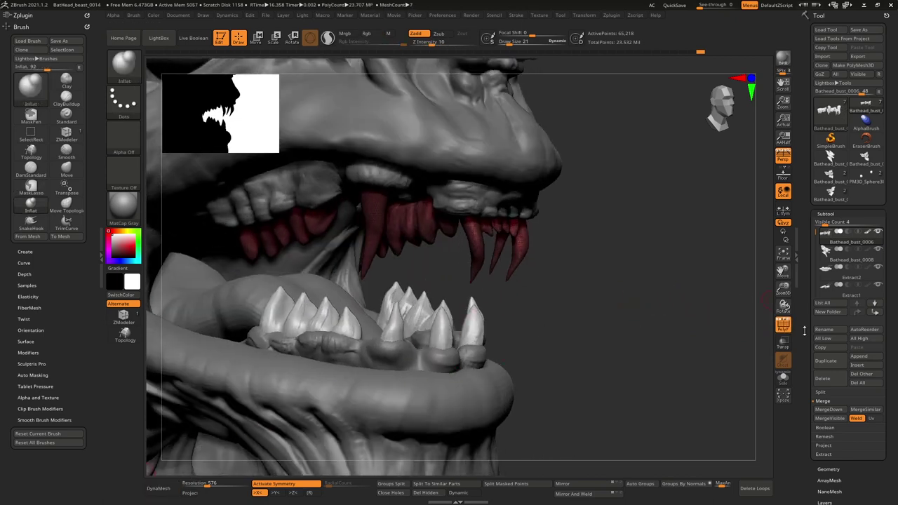
left_click(783, 325)
left_click_drag(625, 282, 597, 252)
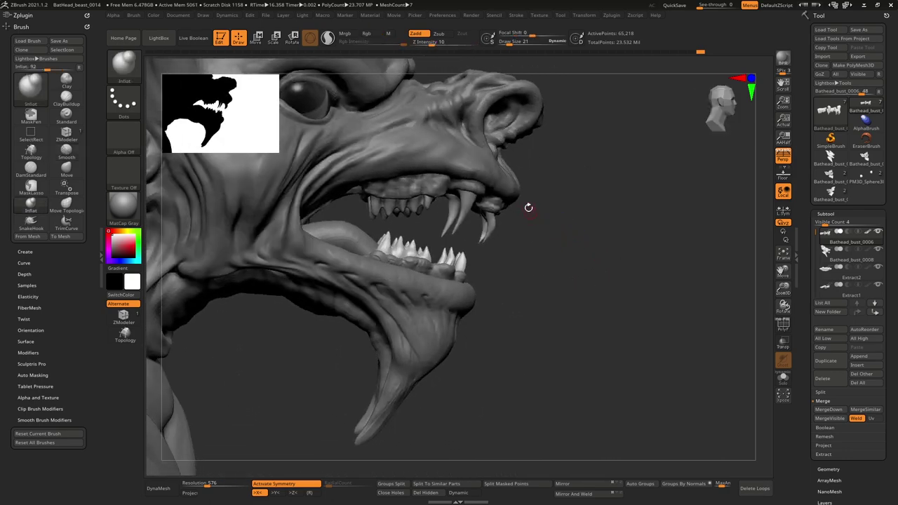
Step: Bend the front upper fangs backward in side view with the Move brush at draw size 48
mouse_move(528, 207)
left_mouse_down("alt")
mouse_move(551, 283)
mouse_move(542, 261)
left_mouse_up("alt")
key("space")
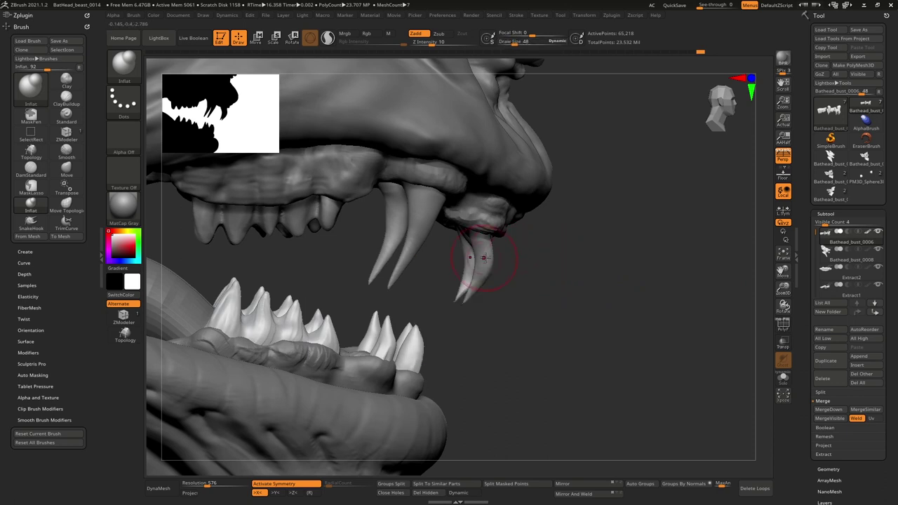
key("b")
key("m")
key("v")
mouse_move(484, 258)
left_mouse_down()
mouse_move(476, 256)
mouse_move(466, 296)
mouse_move(477, 271)
left_mouse_up()
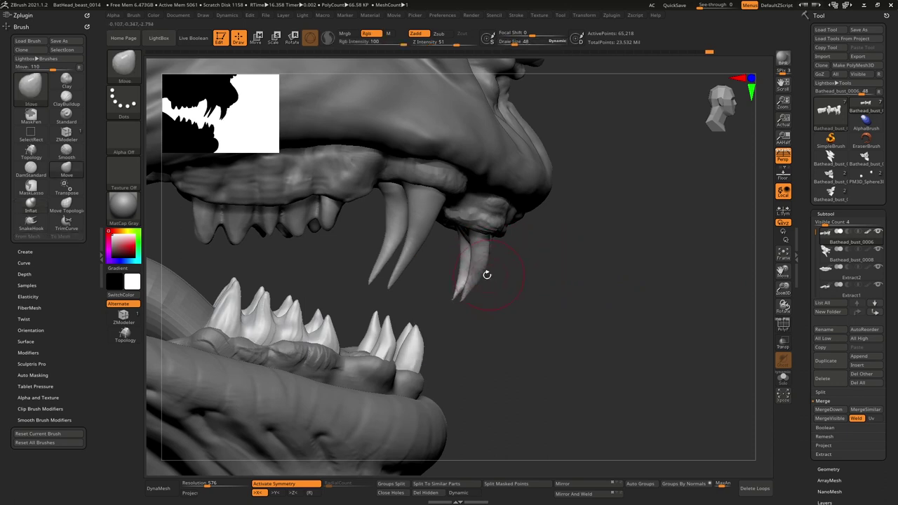
right_click_drag(486, 275, 460, 274)
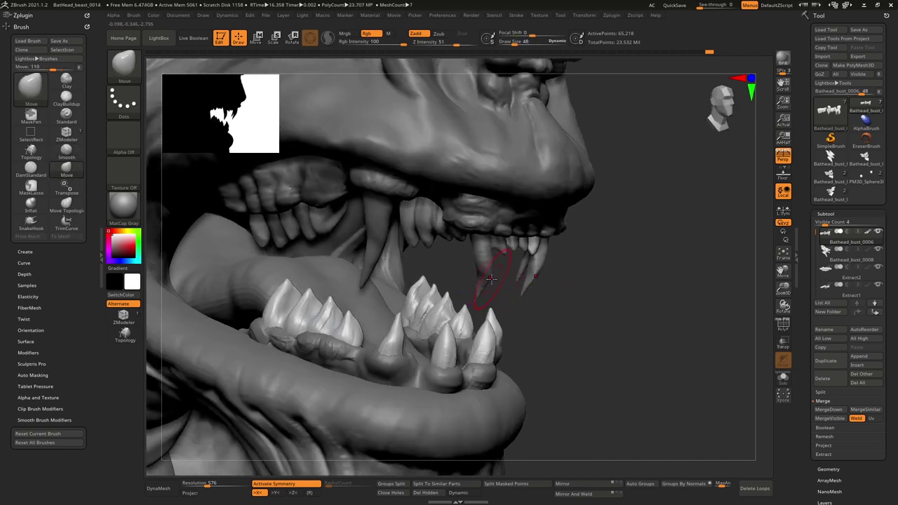
Step: Add surface ridges to the front upper fangs and small incisors with the ClayBuildup brush at draw size 13
key("b")
key("i")
key("n")
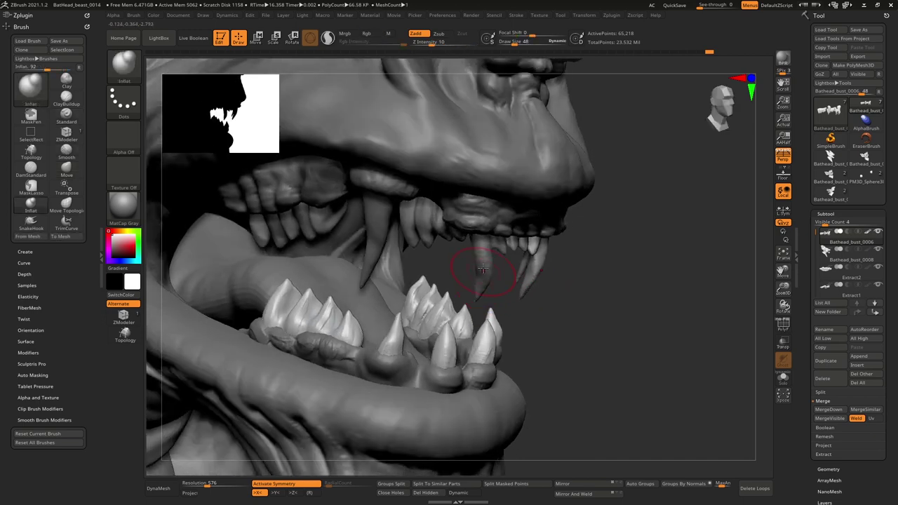
mouse_move(482, 268)
right_mouse_down()
mouse_move(450, 270)
mouse_move(489, 277)
right_mouse_up()
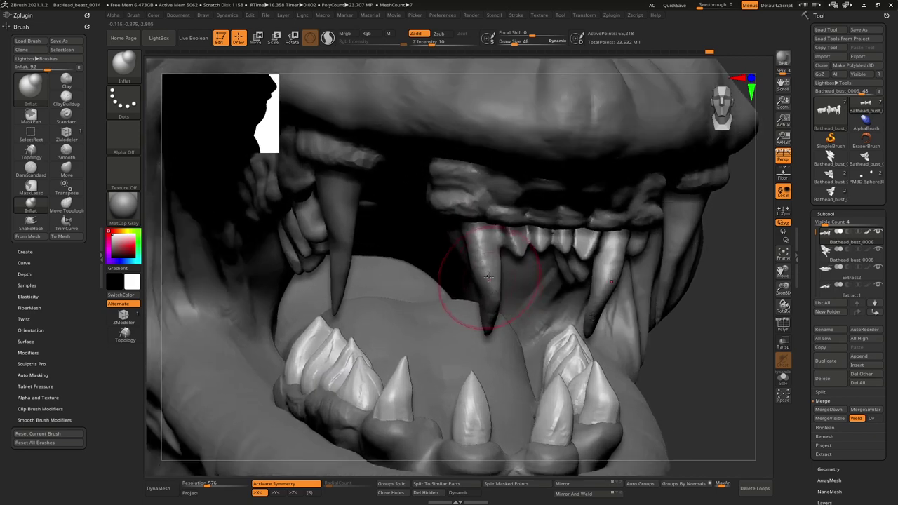
key("space")
mouse_move(489, 277)
left_mouse_down()
mouse_move(491, 242)
mouse_move(483, 237)
mouse_move(489, 293)
left_mouse_up()
key("b")
key("c")
key("b")
left_click_drag(489, 239, 487, 280)
left_click_drag(511, 233, 514, 250)
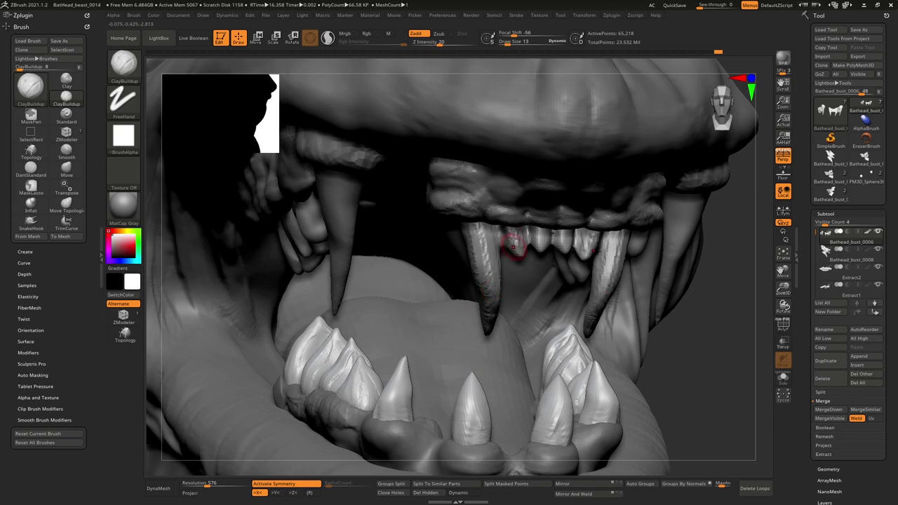
Step: Frame the whole bust in a three-quarter view and start a BPR render
right_click_drag(547, 242, 591, 293)
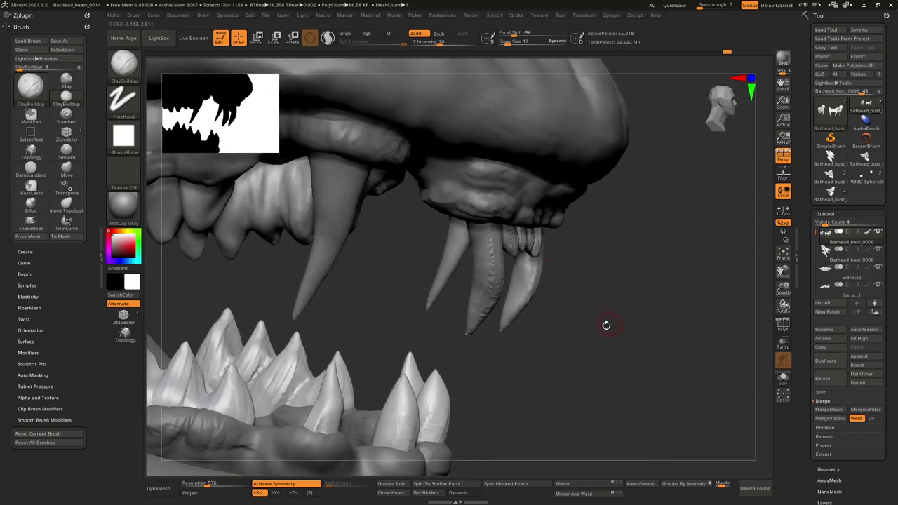
right_click_drag(606, 325, 683, 245, "ctrl")
right_click_drag(683, 246, 449, 233)
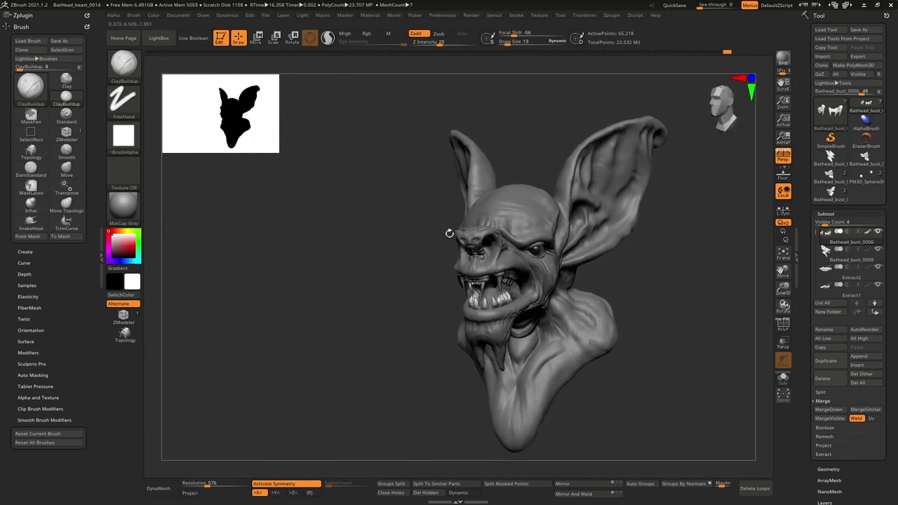
mouse_move(505, 216)
right_mouse_down()
mouse_move(546, 244)
mouse_move(622, 261)
mouse_move(629, 246)
mouse_move(634, 260)
mouse_move(620, 260)
right_mouse_up()
left_click(785, 60)
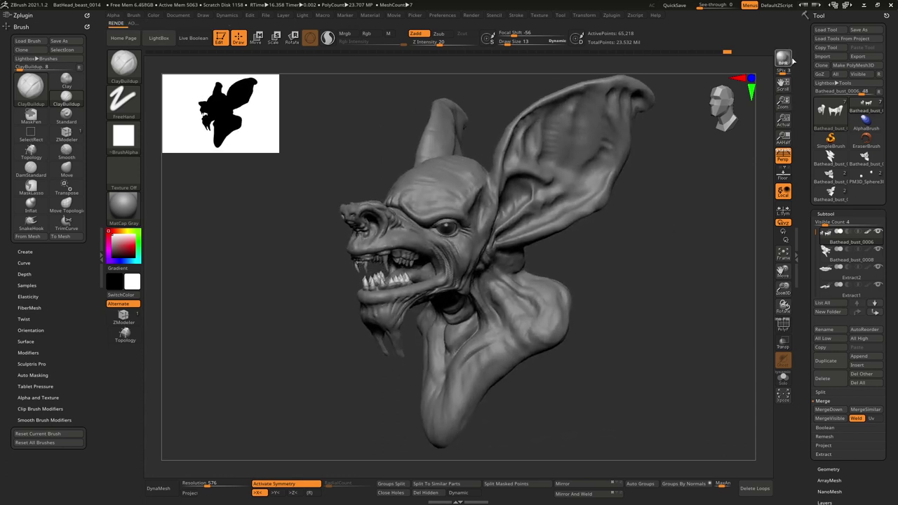